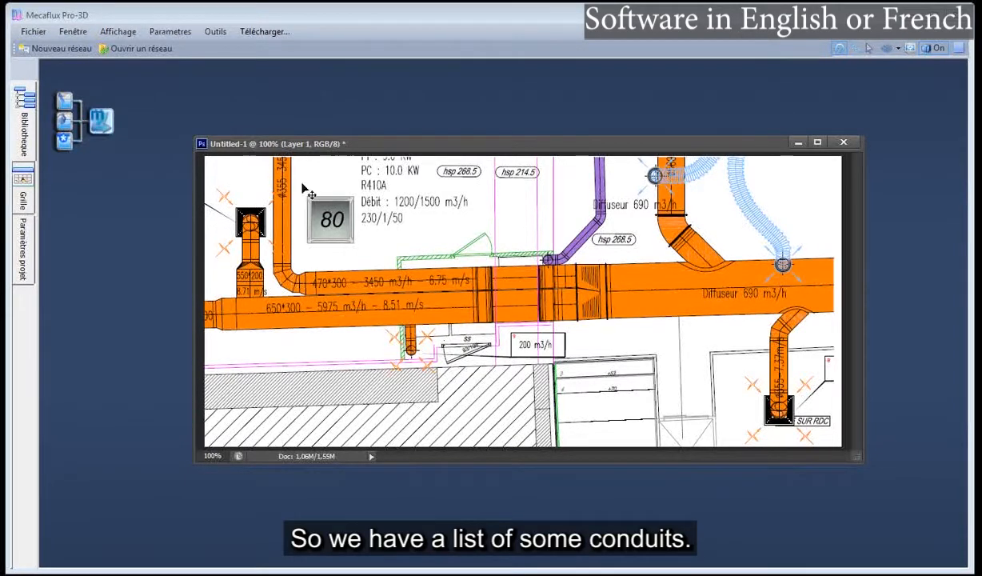
Compute the equivalent diameter of a rectangular duct 300 mm high and 1000 mm wide, and close the calculator
left_click_drag(450, 147, 462, 131)
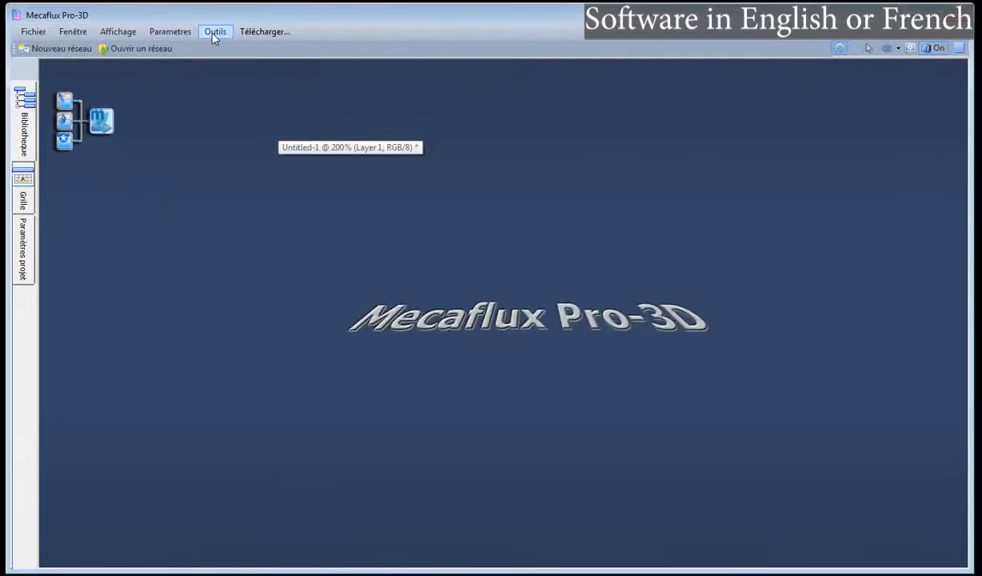
left_click(213, 33)
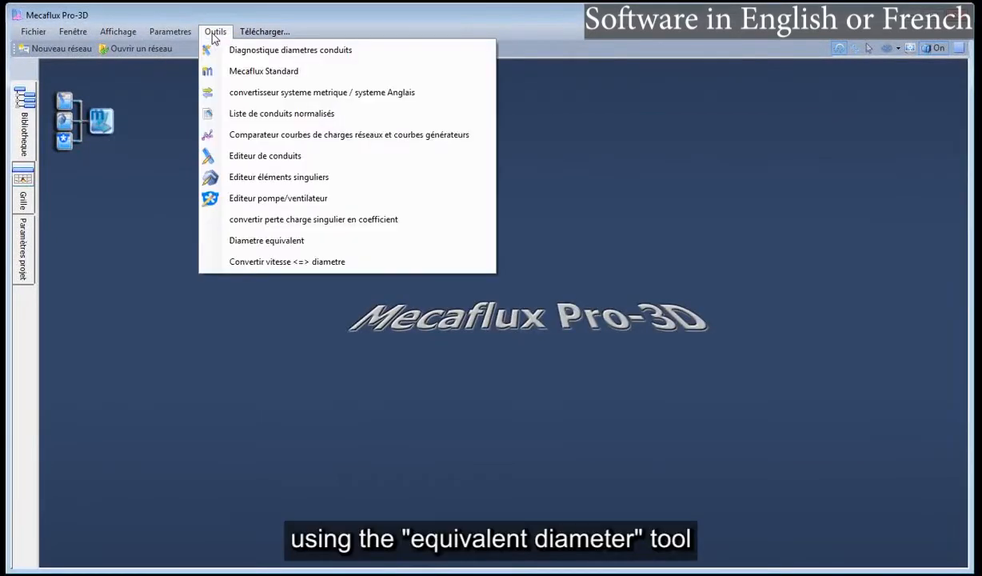
left_click(266, 241)
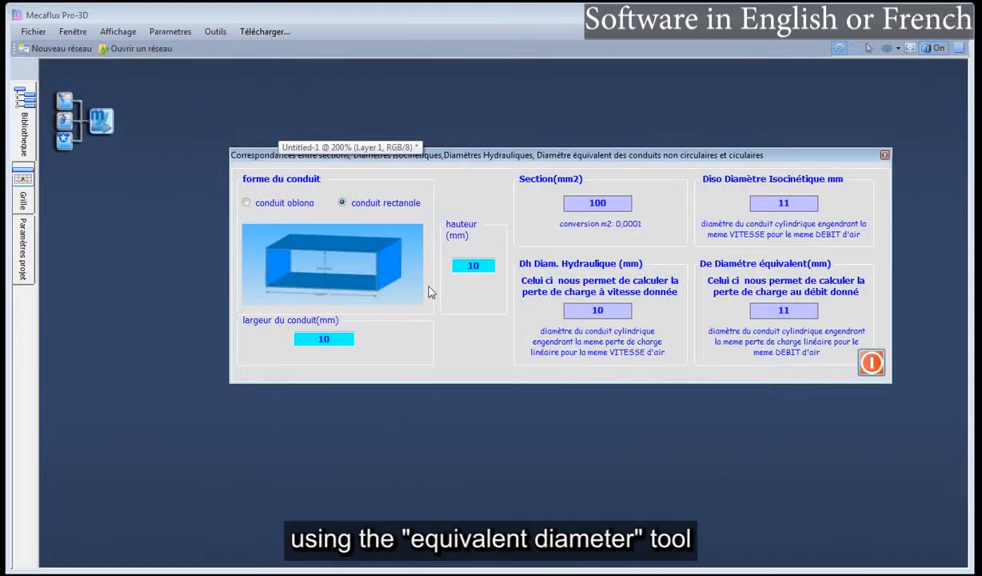
left_click_drag(469, 266, 488, 266)
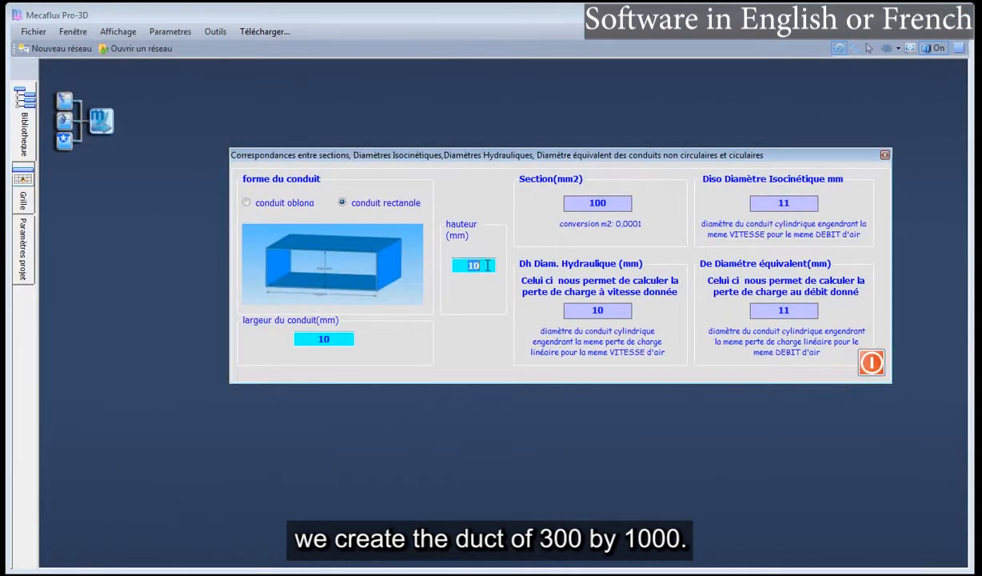
type("300")
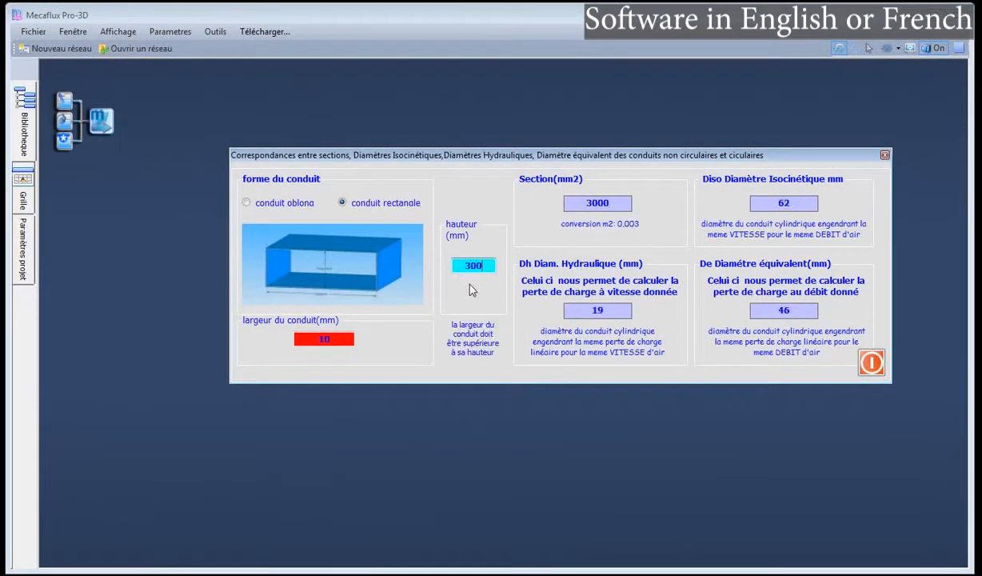
type("1000")
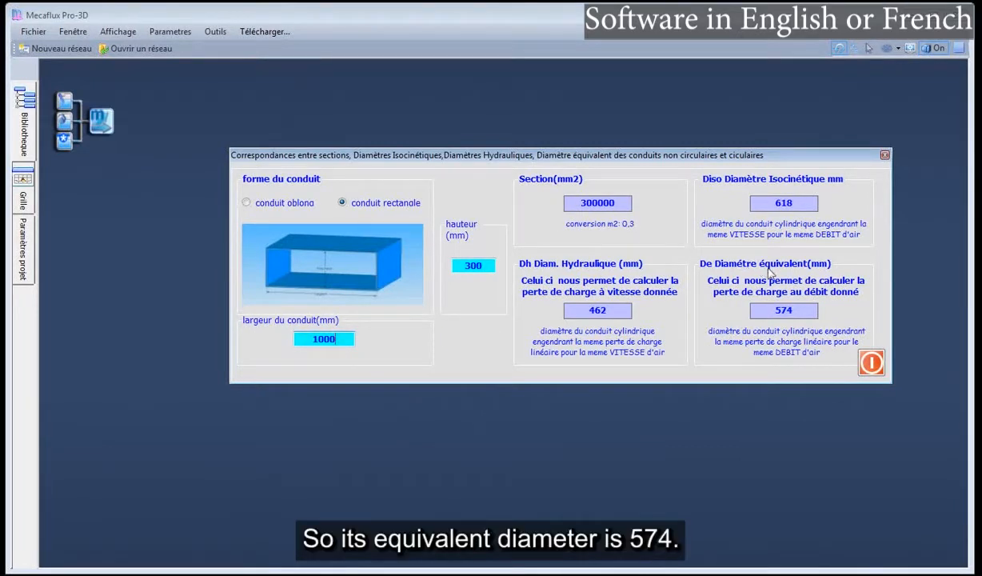
left_click_drag(804, 311, 766, 313)
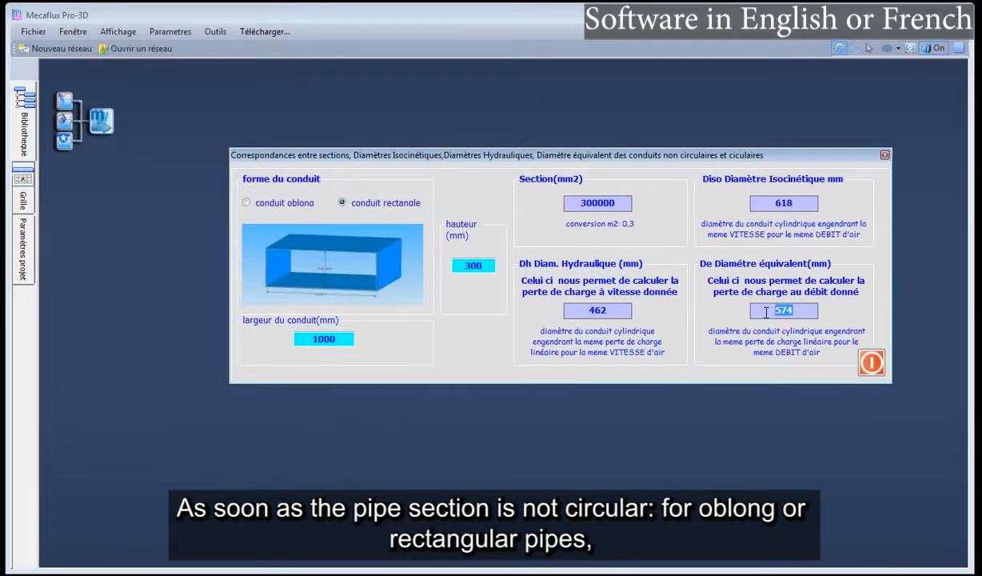
left_click(766, 313)
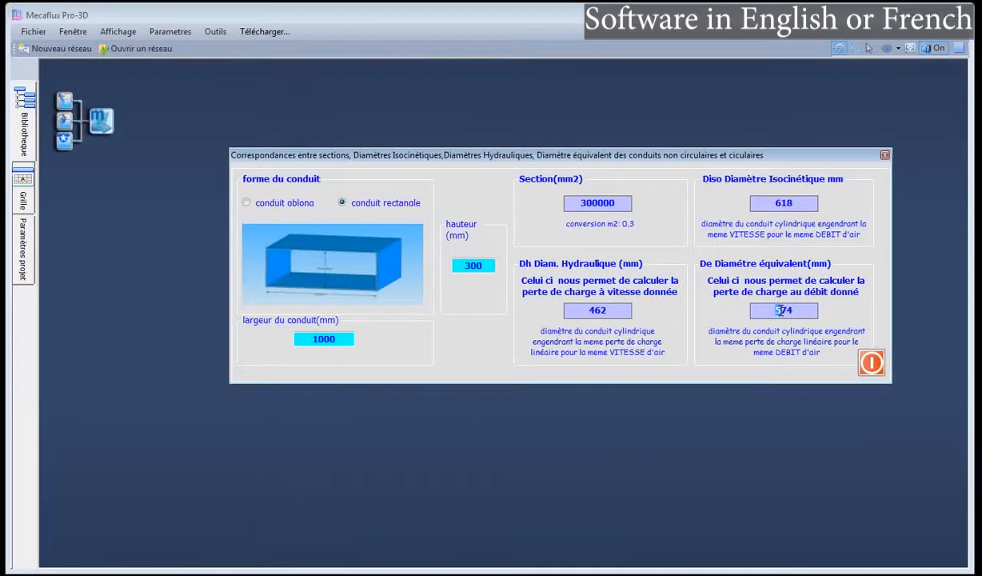
double_click(780, 310)
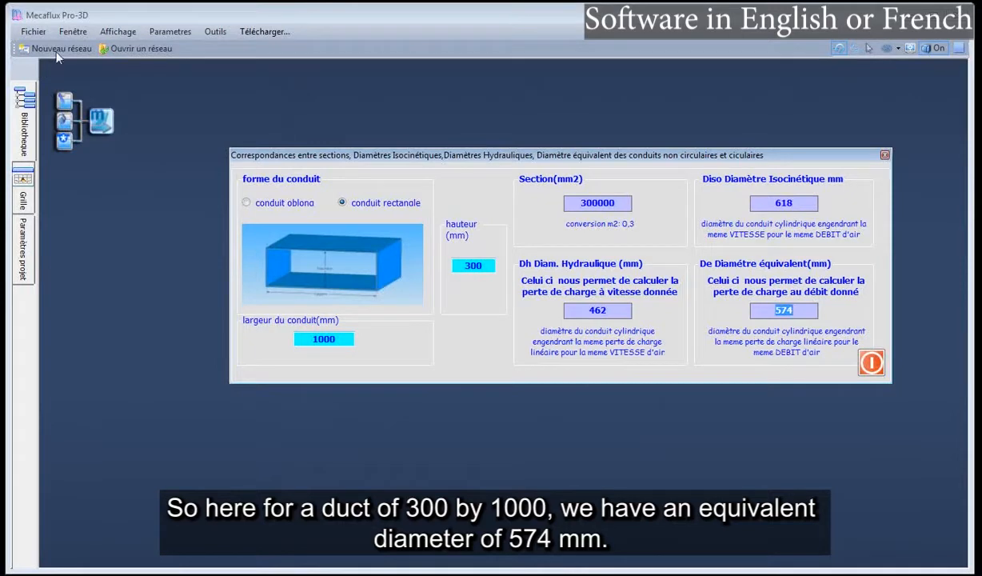
left_click(871, 364)
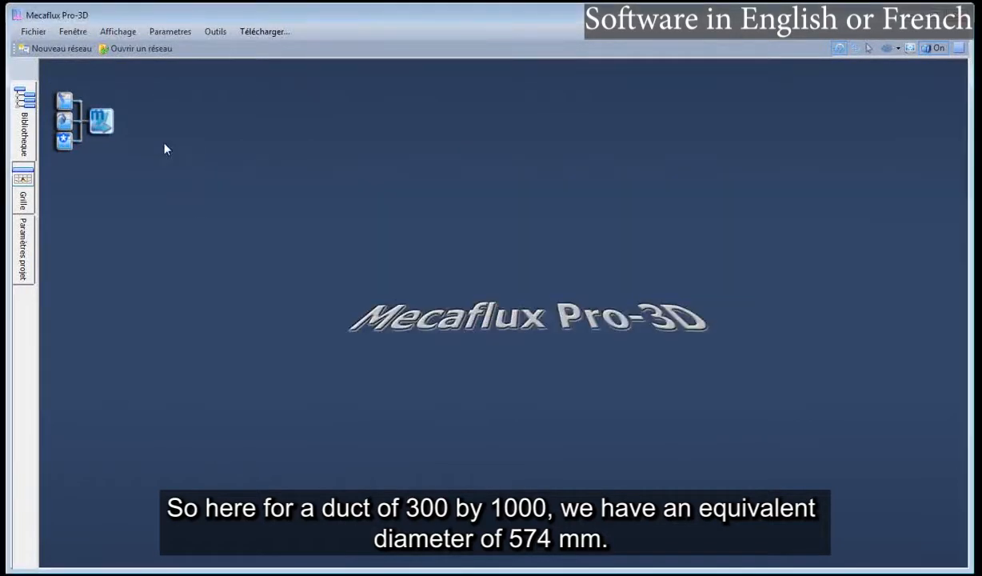
Open the duct editor from the library and set the new duct's inner diameter to 574 mm
left_click(24, 124)
left_click(29, 97)
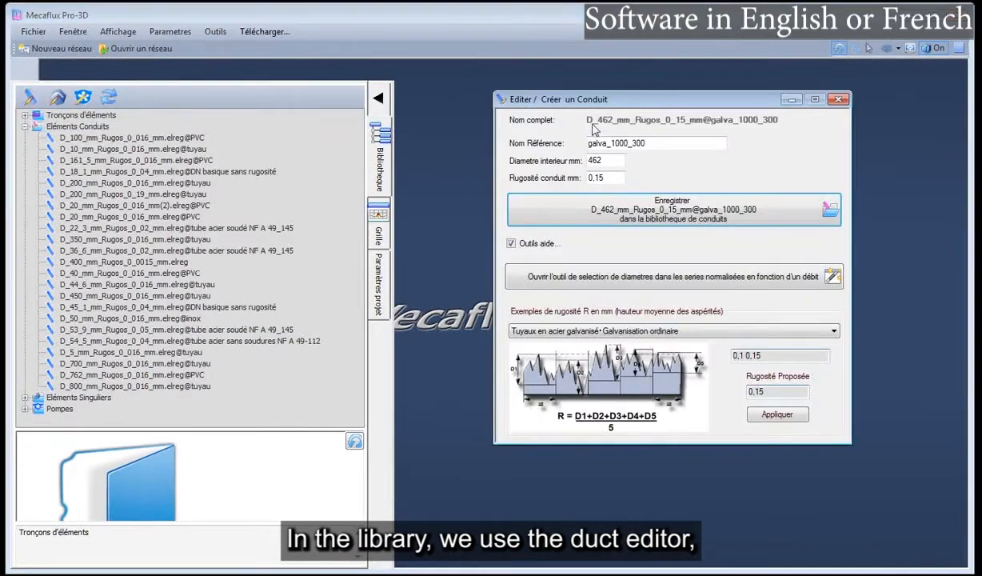
left_click_drag(613, 160, 541, 160)
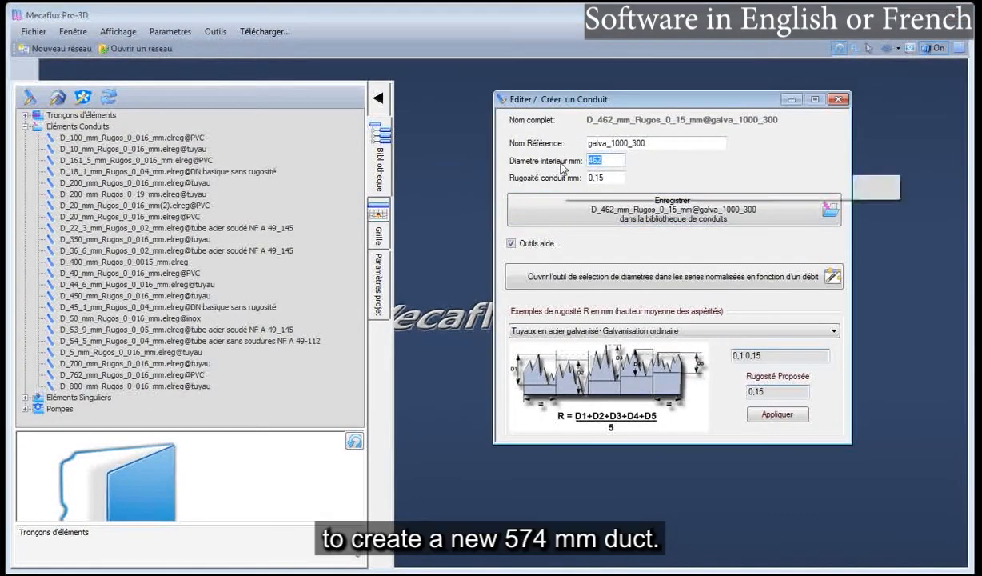
type("574")
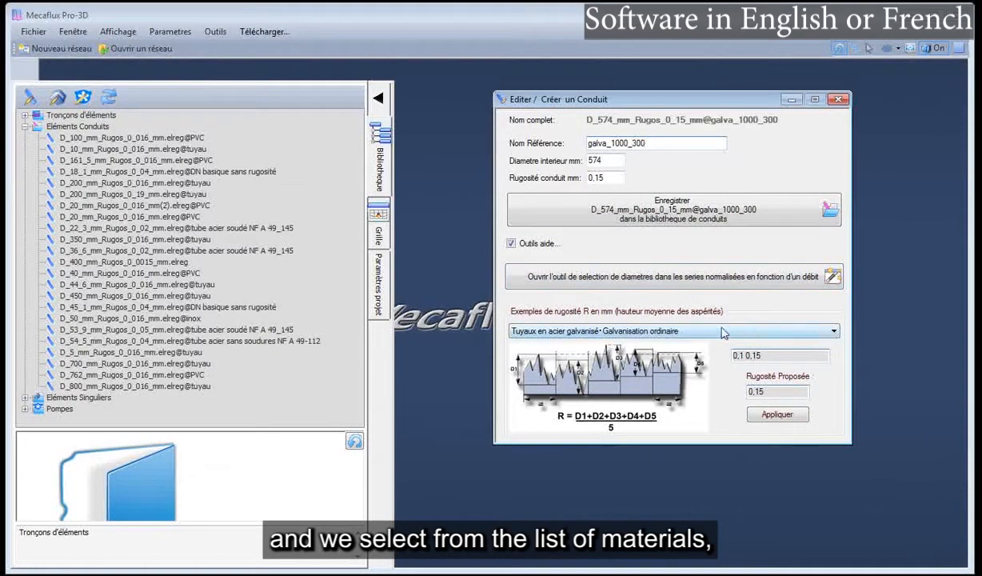
Choose galvanised steel pipe with ordinary galvanisation as the material and apply the proposed 0.15 mm roughness to the duct
left_click(630, 336)
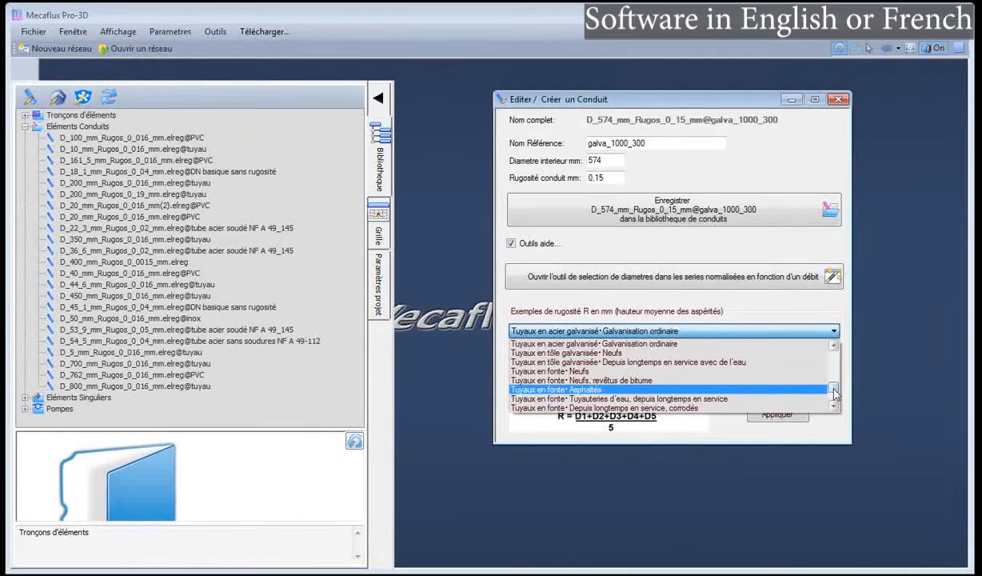
mouse_move(834, 389)
left_mouse_down()
mouse_move(834, 368)
mouse_move(835, 389)
left_mouse_up()
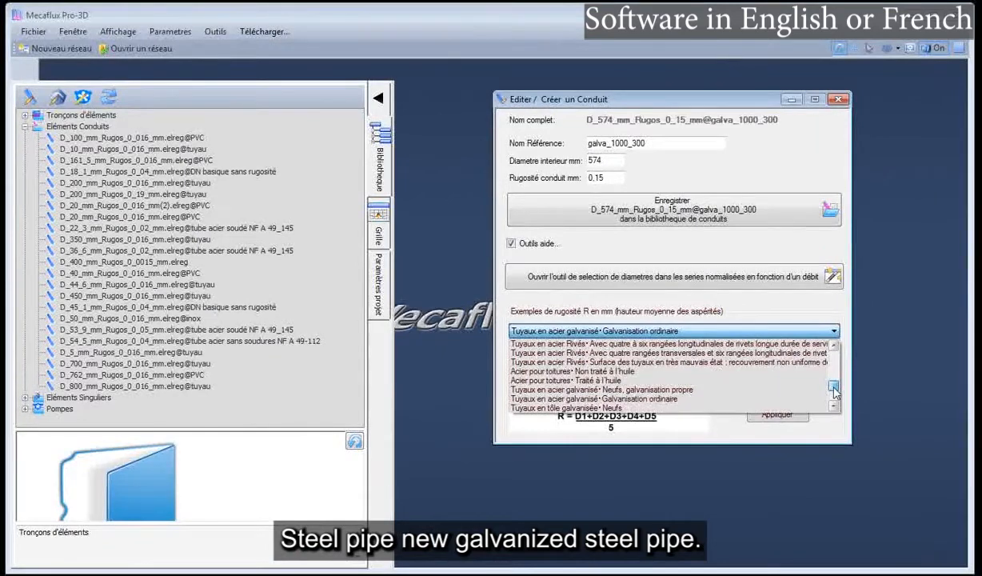
left_click(622, 398)
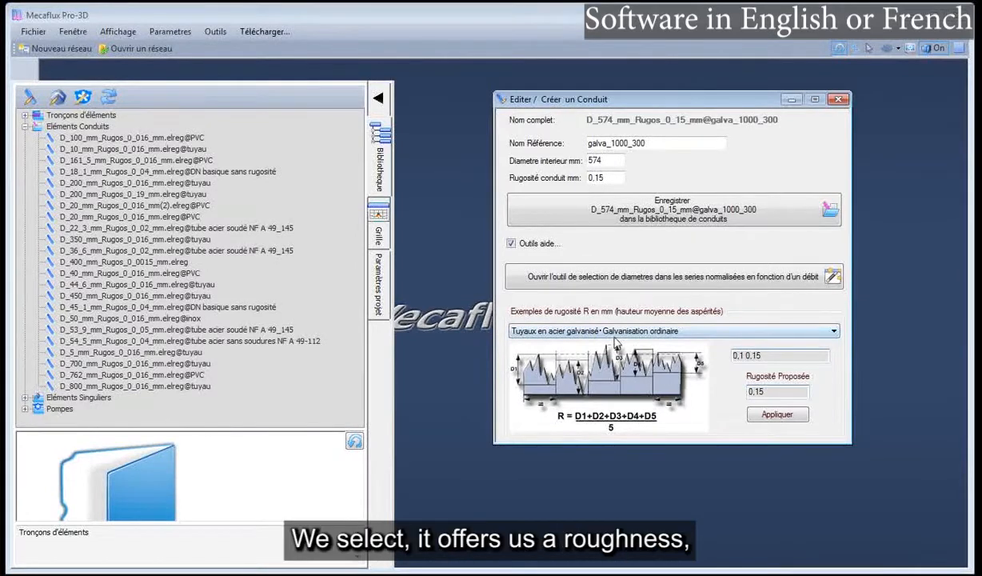
left_click_drag(748, 392, 780, 392)
left_click(760, 413)
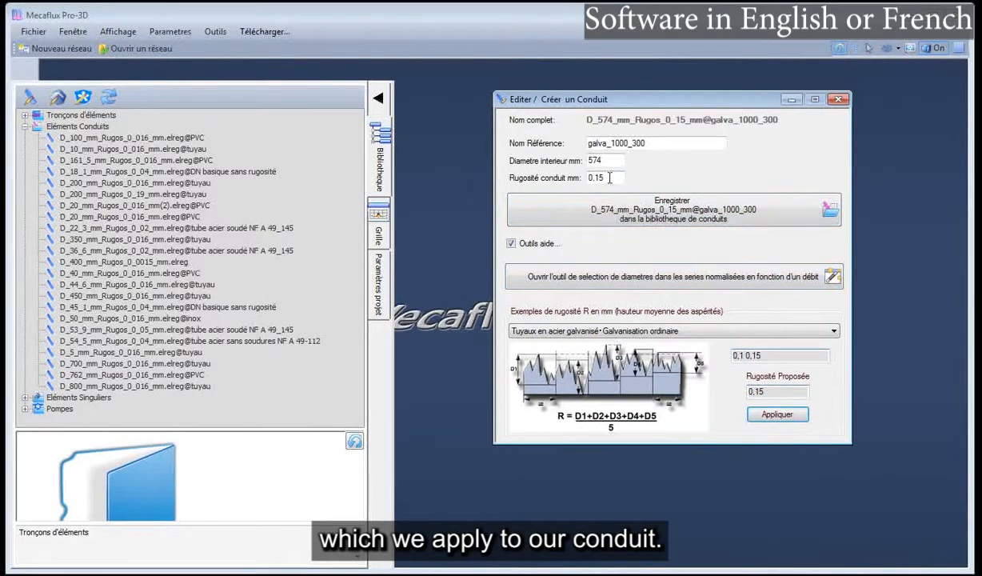
Save the 574 mm duct to the duct library with the reference name galva_1000_300
left_click_drag(610, 177, 564, 178)
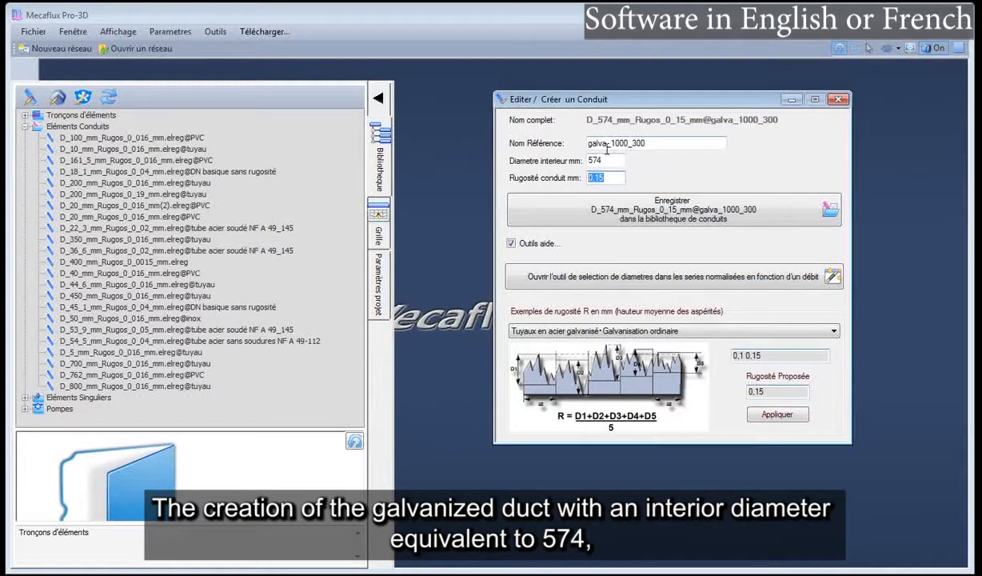
left_click_drag(608, 161, 587, 165)
left_click(649, 142)
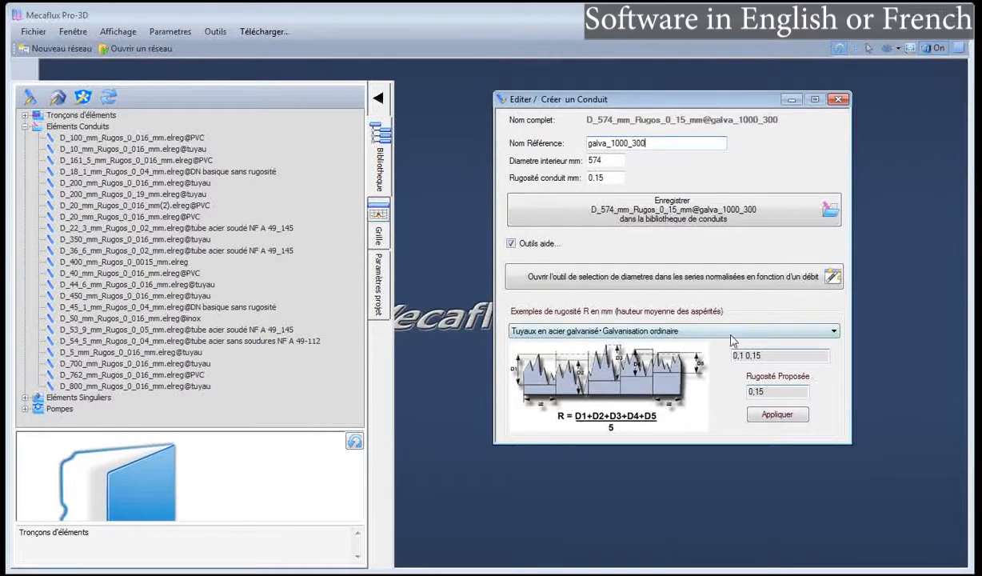
left_click(686, 217)
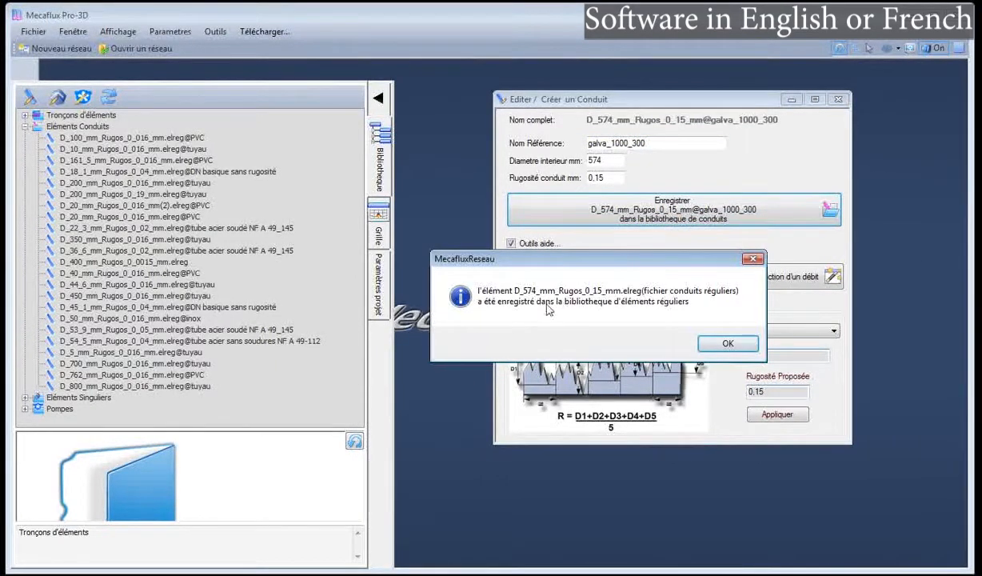
left_click(726, 345)
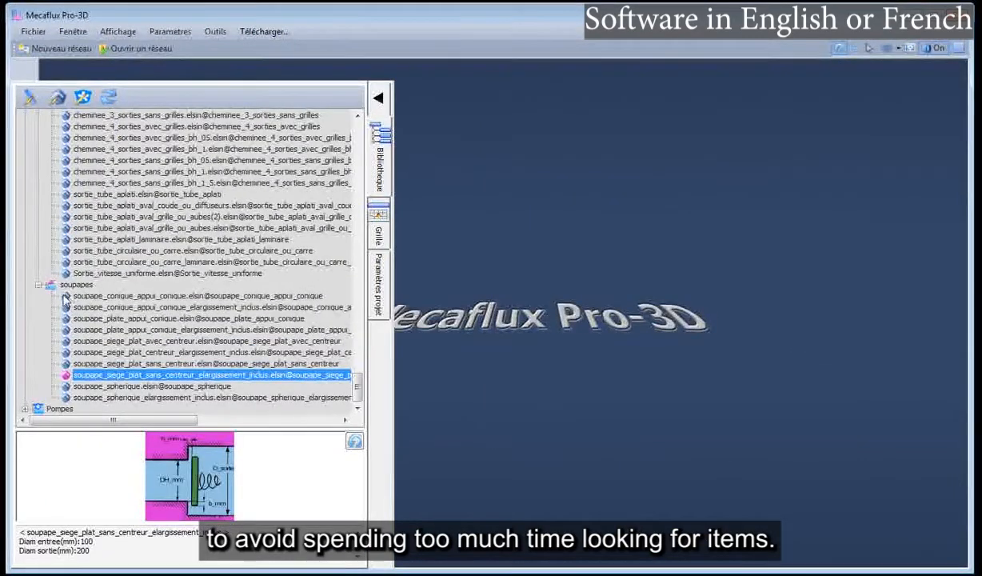
Create a subfolder named "projet x aeraulique" under Eléments Conduits in the library
left_click(39, 286)
left_click_drag(357, 391, 356, 128)
left_click(64, 139)
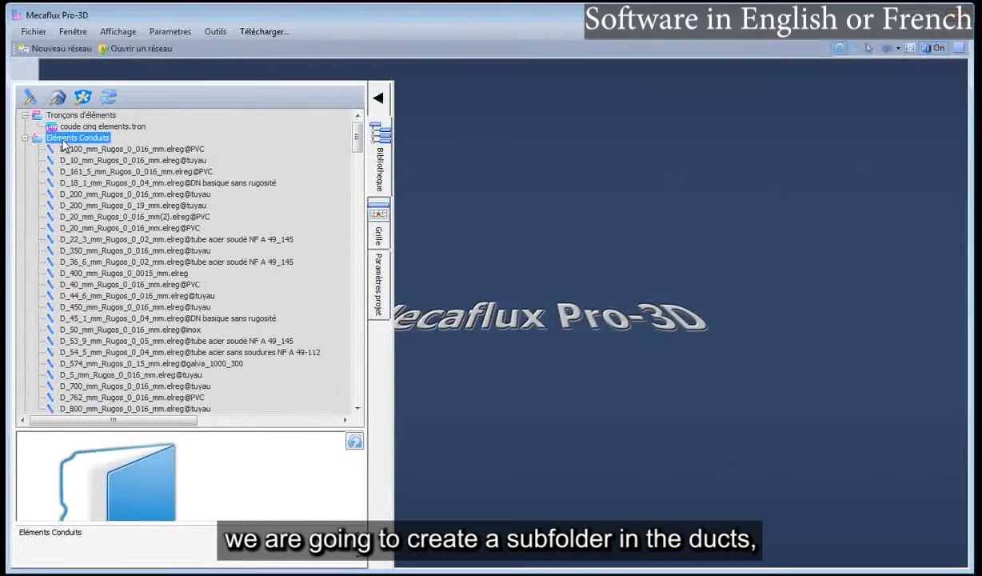
right_click(64, 145)
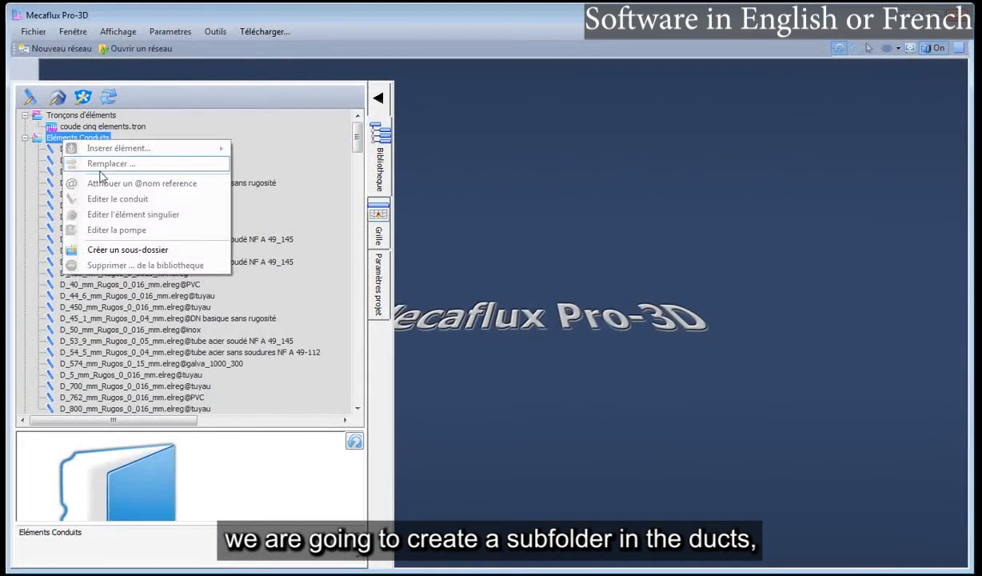
left_click(157, 245)
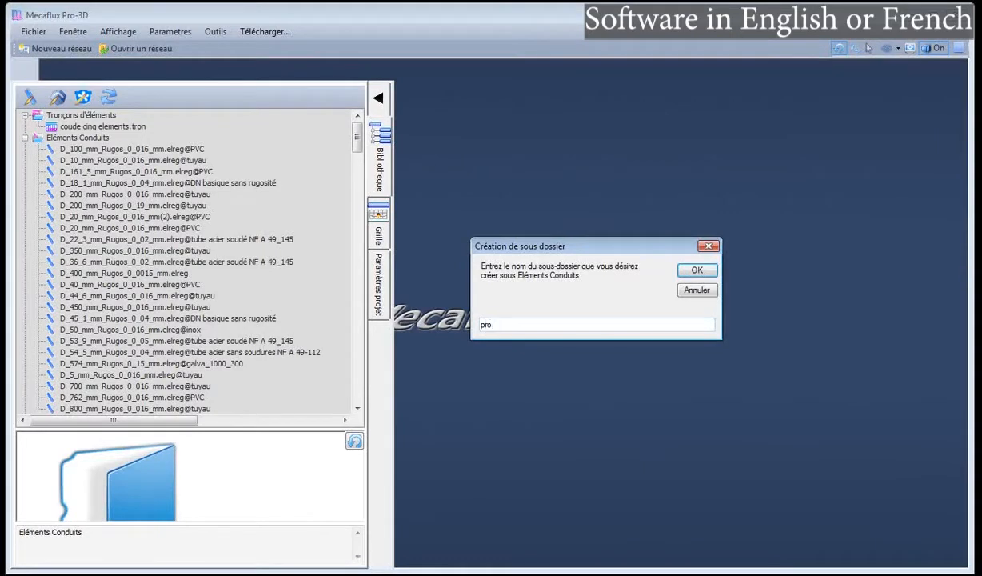
type("projet x")
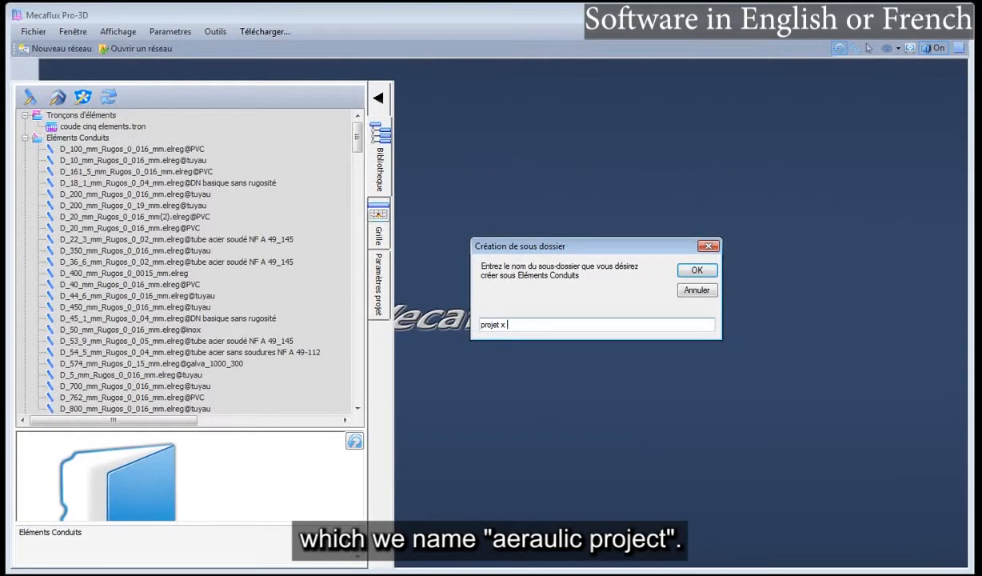
type(" aeraulique")
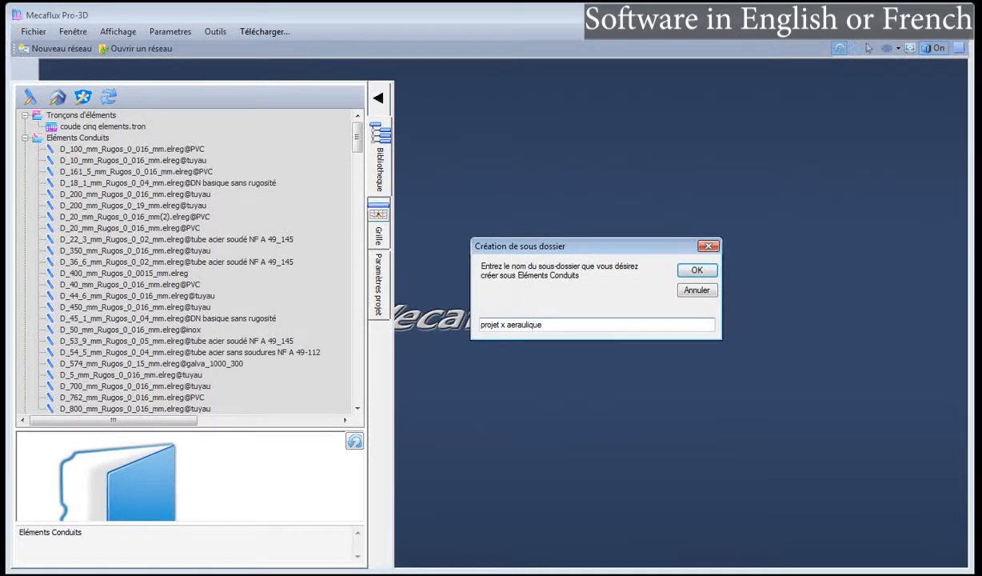
left_click(693, 270)
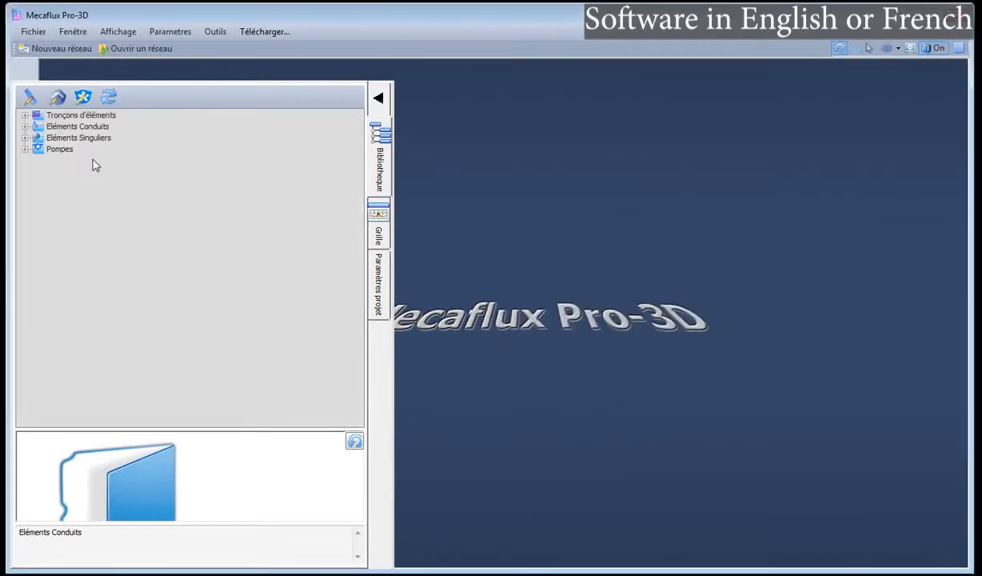
Move the 574 mm galva_1000_300 duct into the "projet x aeraulique" subfolder
left_click(25, 128)
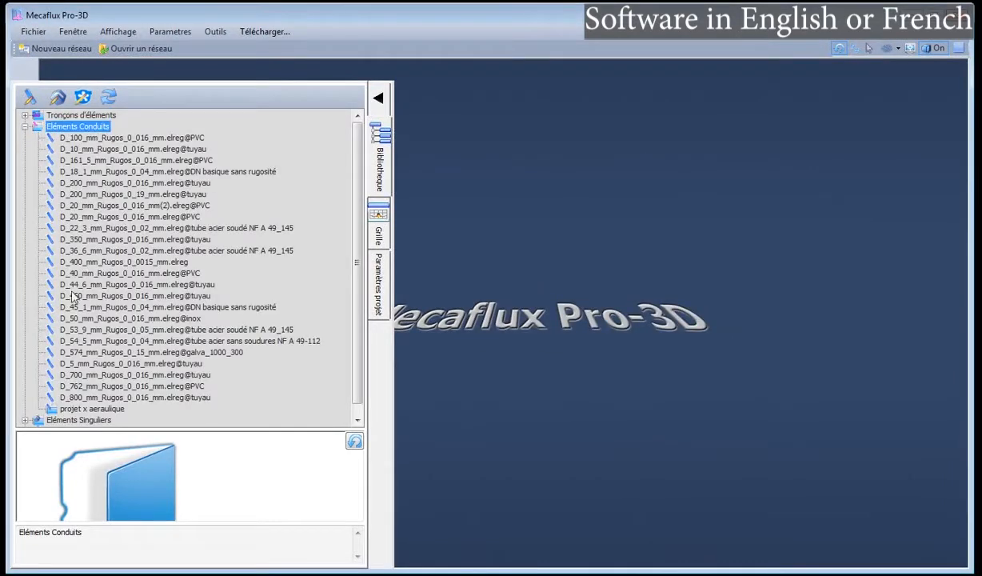
left_click(99, 409)
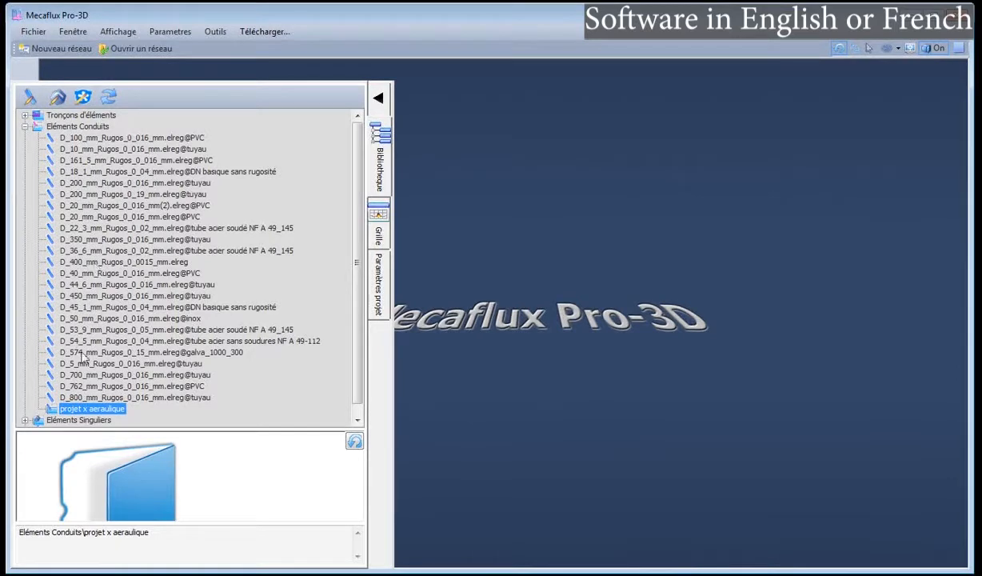
left_click(79, 354)
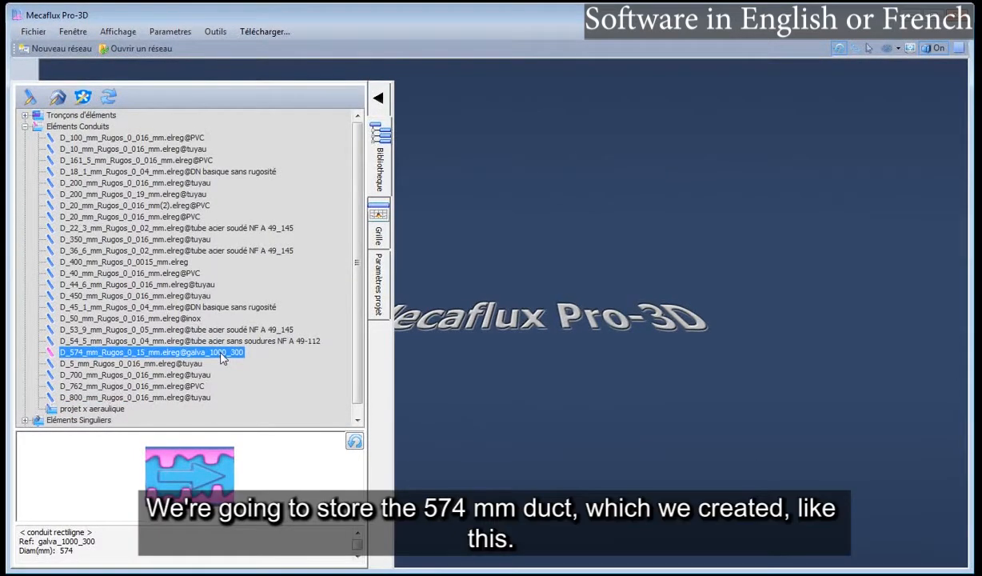
left_click_drag(212, 361, 90, 408)
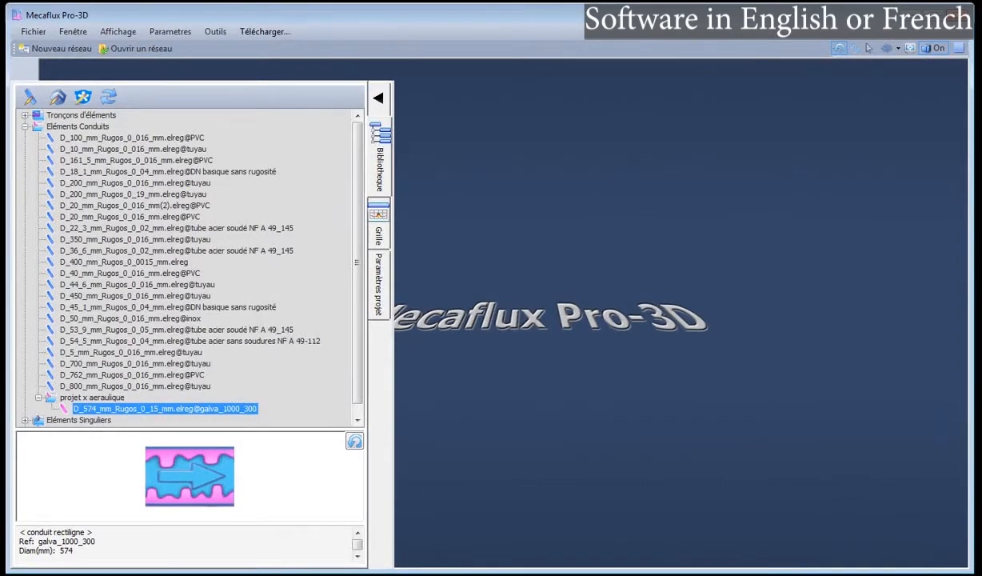
Consult the duct sizes on the network drawing and calculate the equivalent diameter of the rectangular 470 × 300 mm duct
key("alt+Tab")
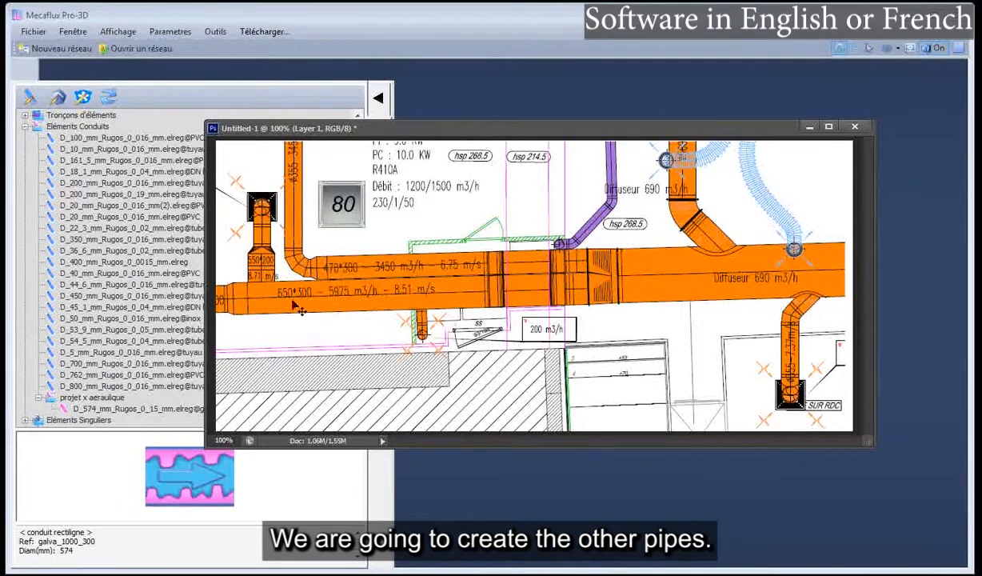
left_click(811, 126)
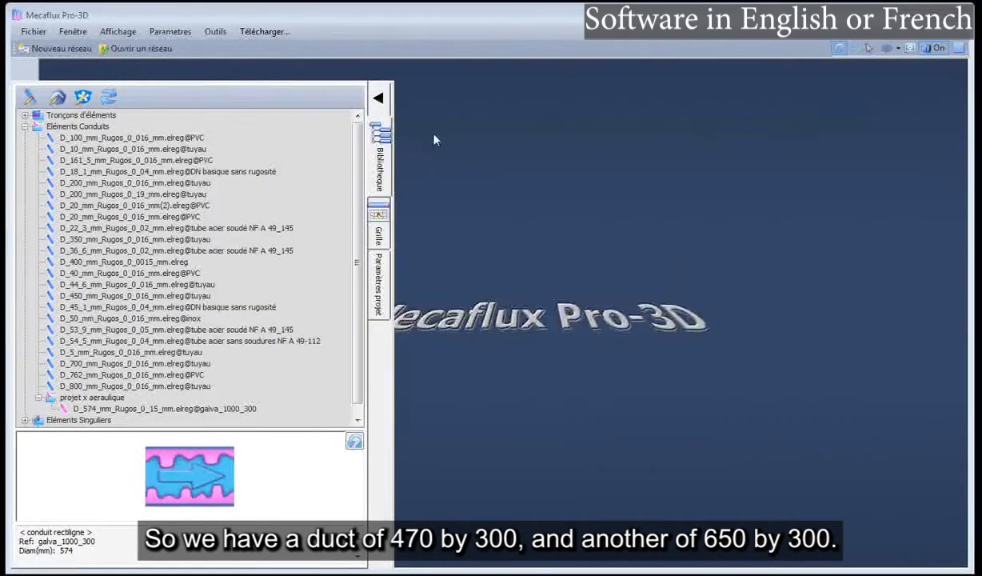
left_click(213, 32)
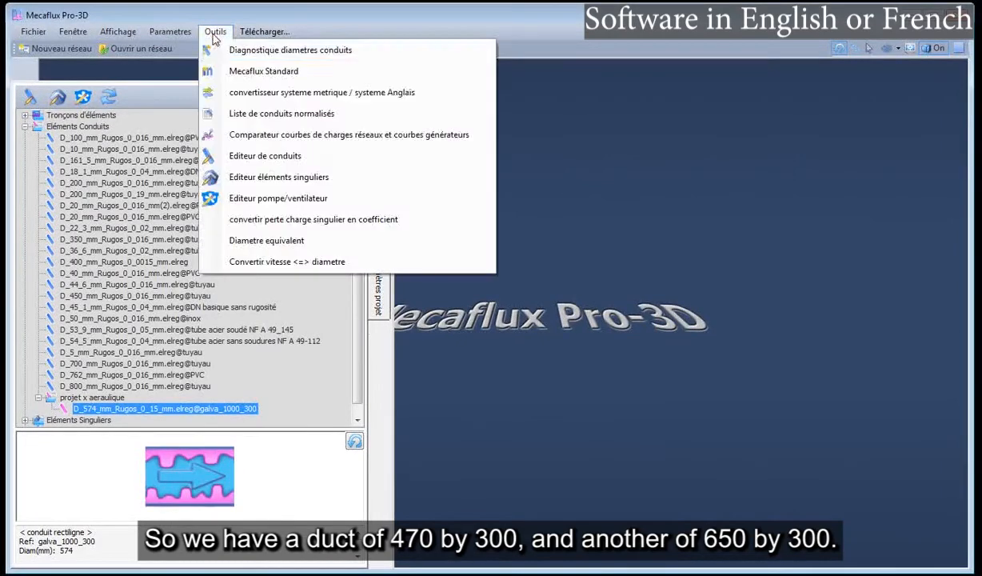
left_click(253, 240)
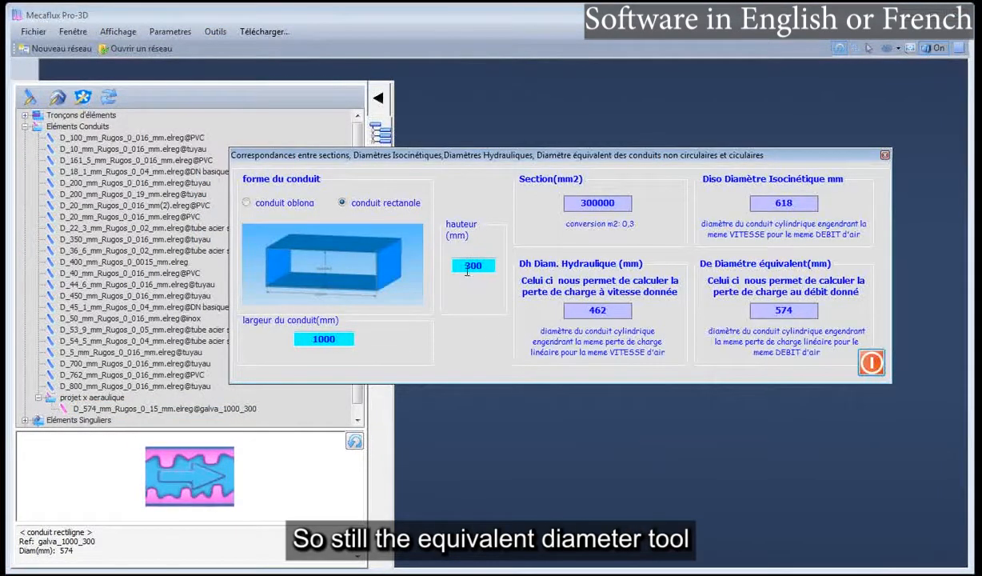
left_click(842, 463)
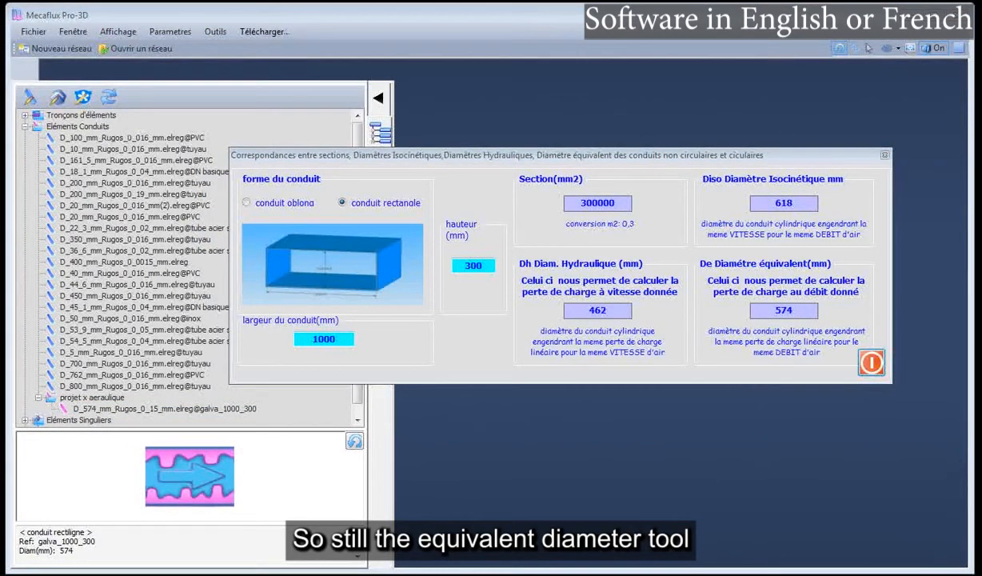
mouse_move(675, 151)
left_mouse_down()
mouse_move(675, 412)
mouse_move(676, 159)
left_mouse_up()
double_click(308, 345)
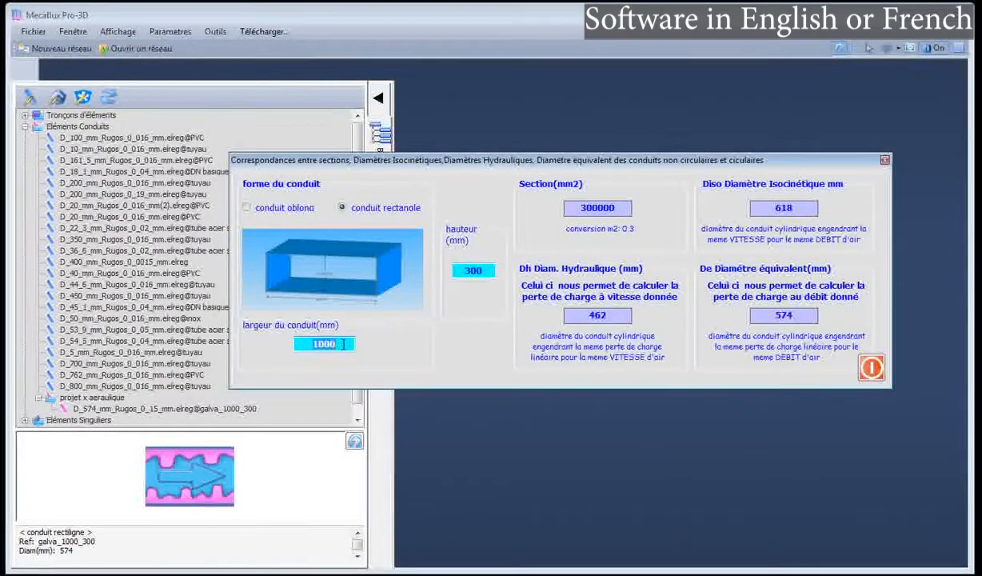
type("47")
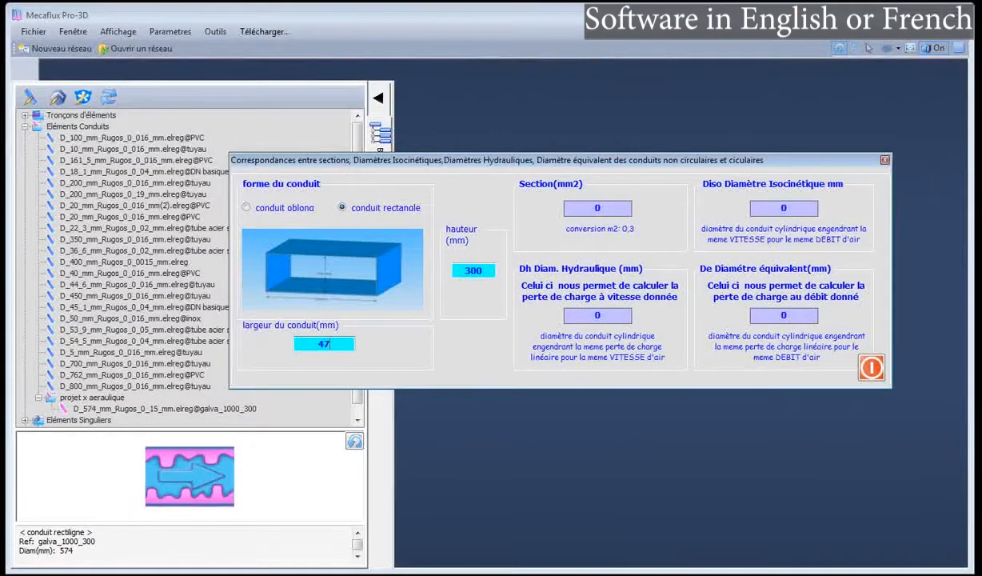
type("0")
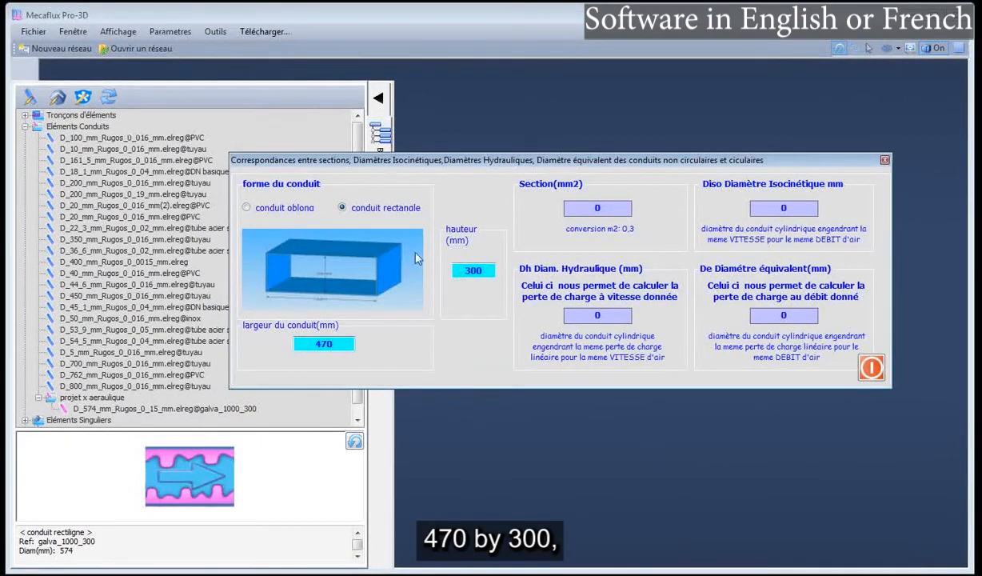
left_click(246, 207)
left_click(343, 207)
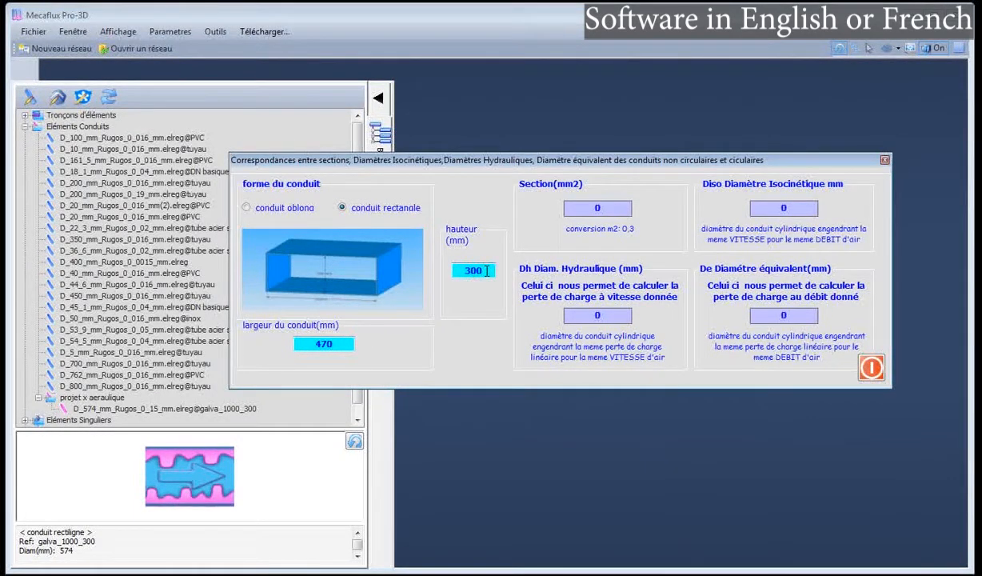
type("300")
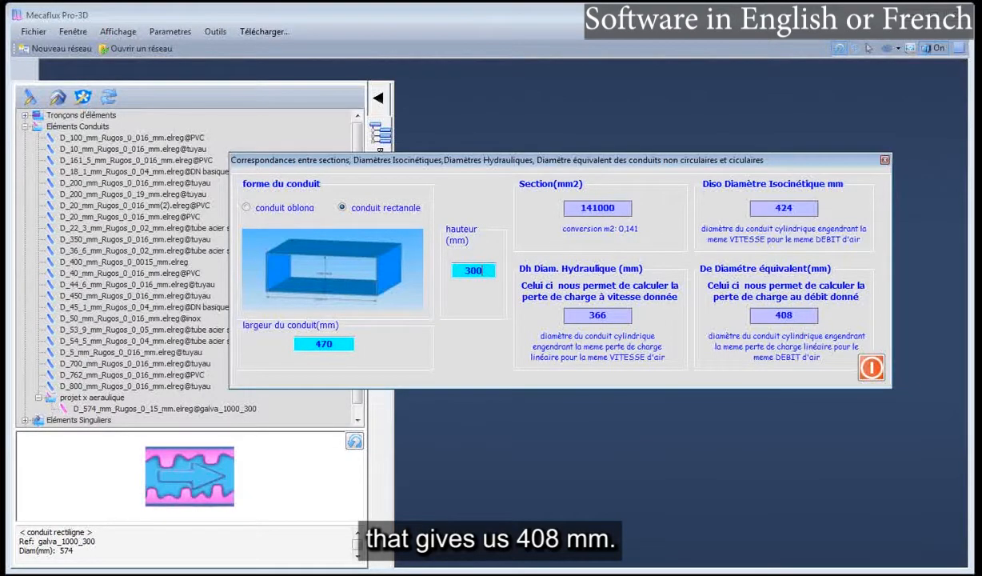
left_click_drag(772, 314, 808, 314)
left_click(885, 160)
Create a duct with a 408 mm inner diameter and save it to the duct library with the reference name galva_470_300
left_click(30, 96)
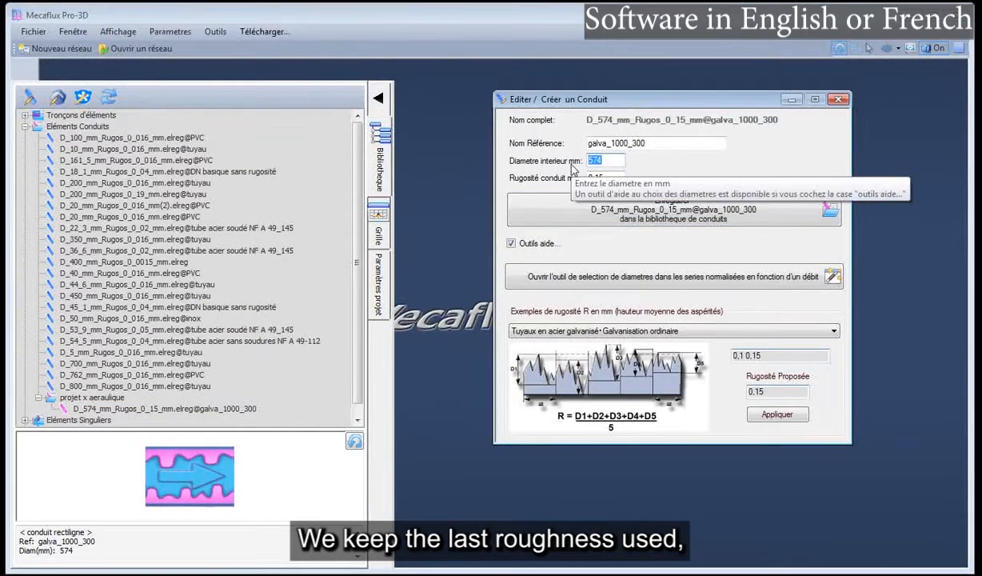
type("408")
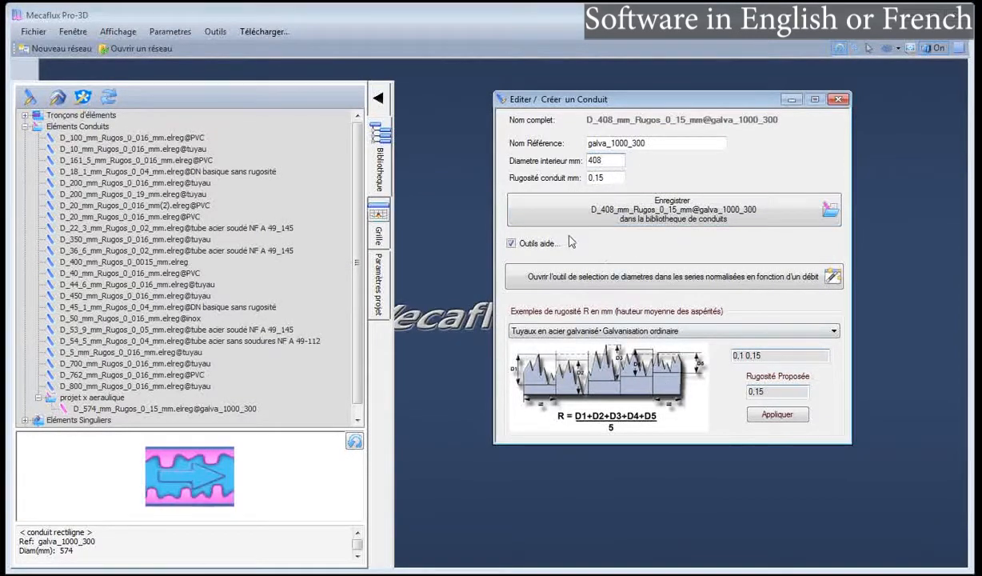
left_click(613, 142)
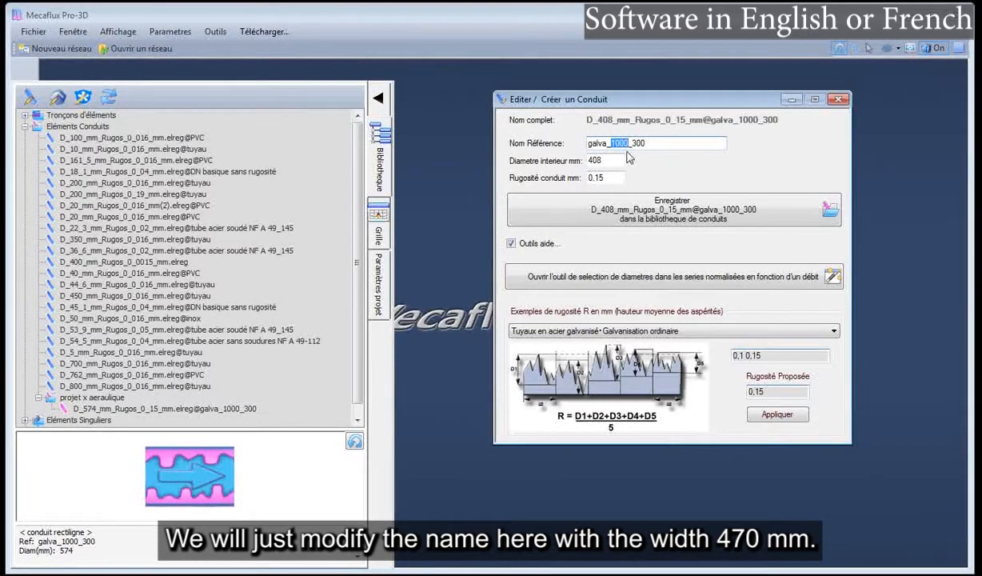
type("470")
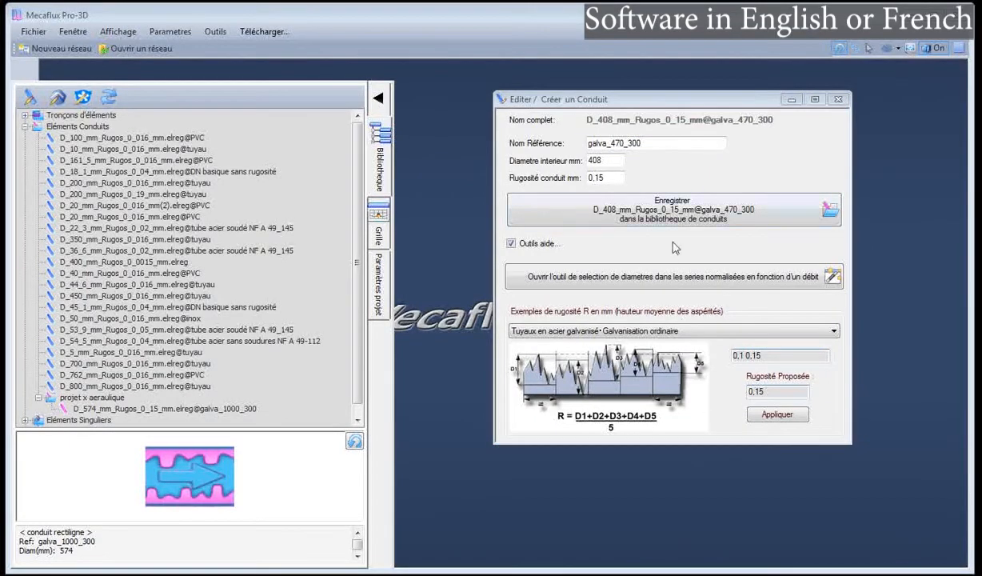
left_click(626, 208)
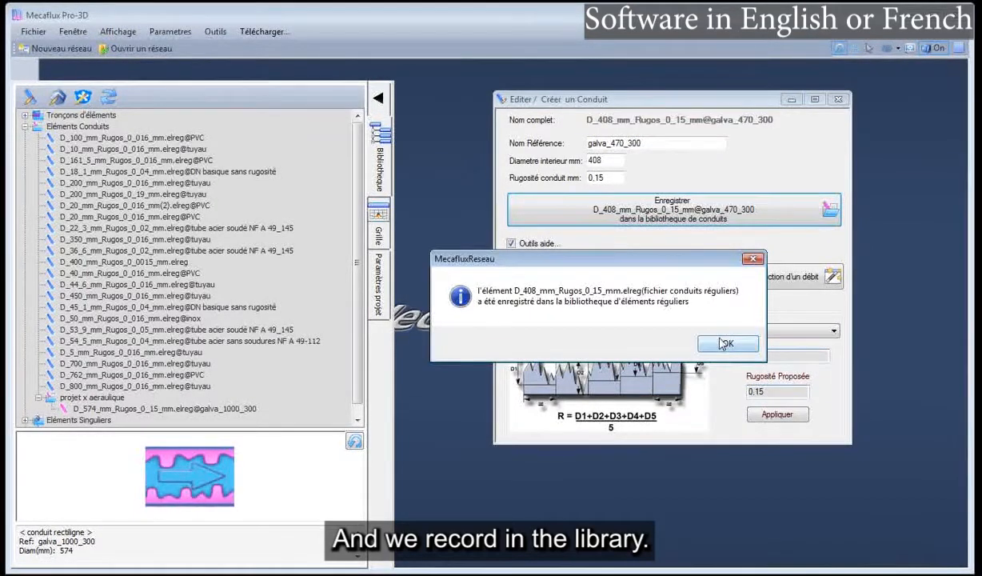
left_click(725, 344)
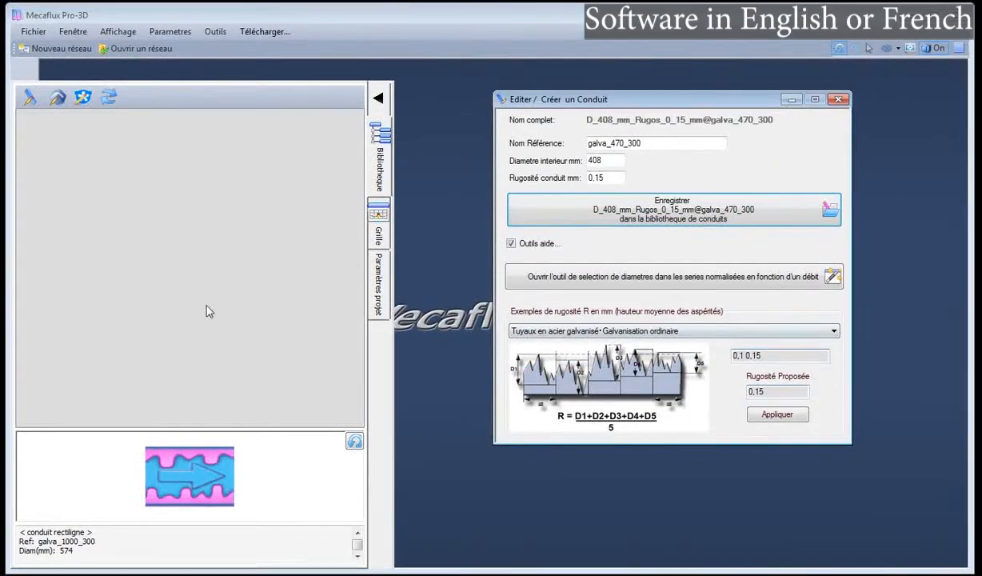
Move the 408 mm galva_470_300 duct into the "projet x aeraulique" subfolder
left_click(25, 148)
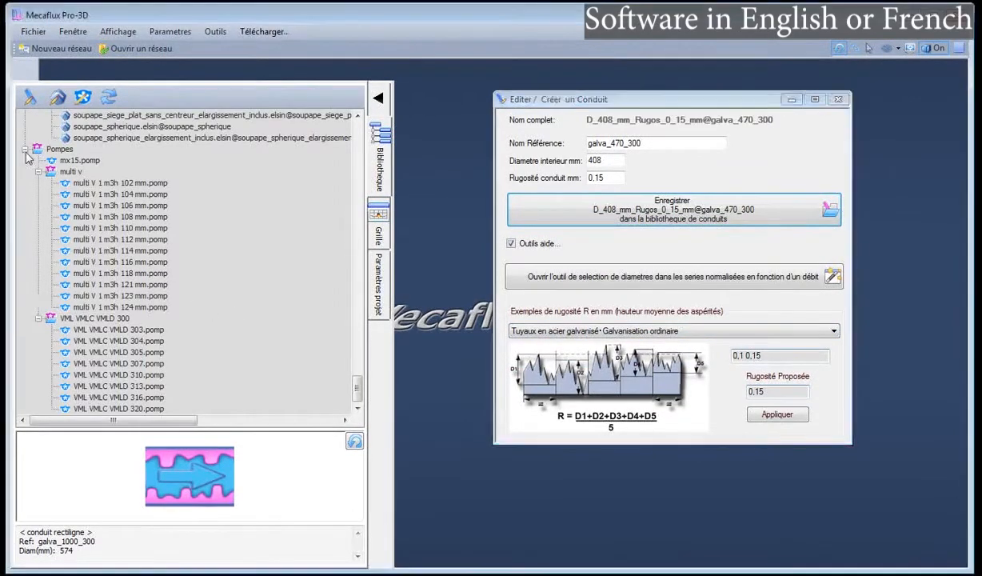
left_click_drag(357, 394, 356, 135)
scroll(240, 264, "down", 1)
left_click(118, 264)
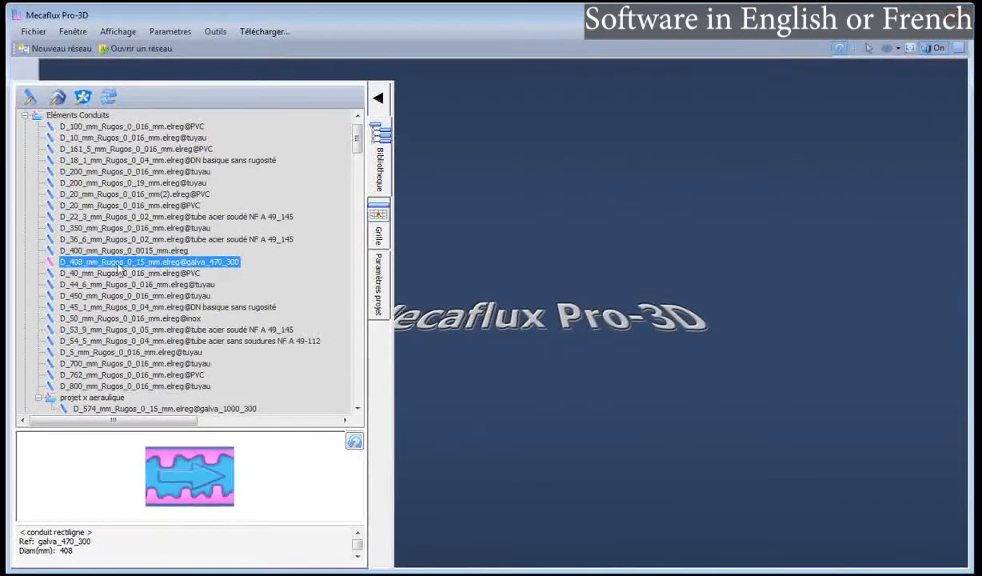
left_click_drag(117, 269, 97, 400)
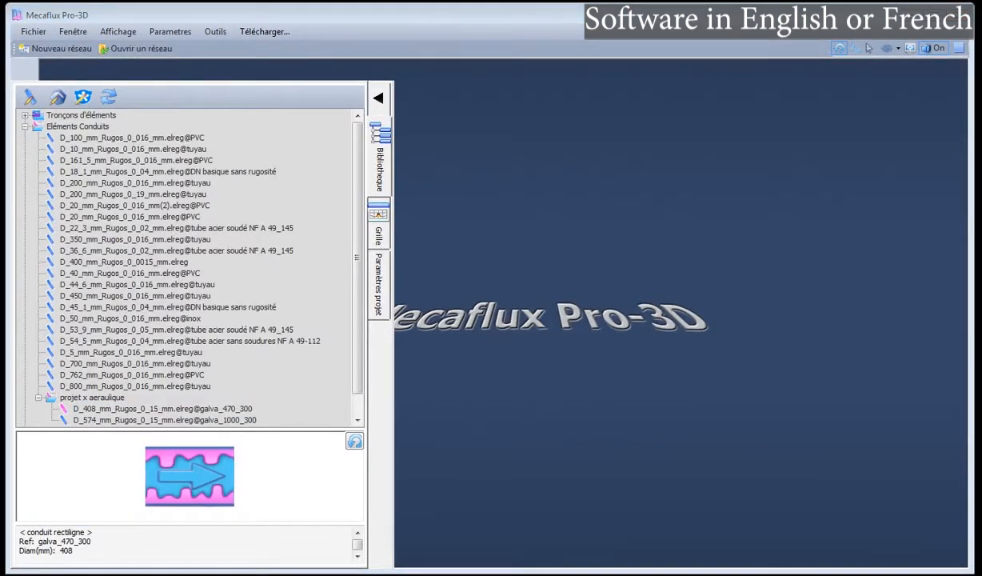
Recheck the network drawing and calculate the equivalent diameter of the rectangular 650 × 300 mm duct
key("alt+Tab")
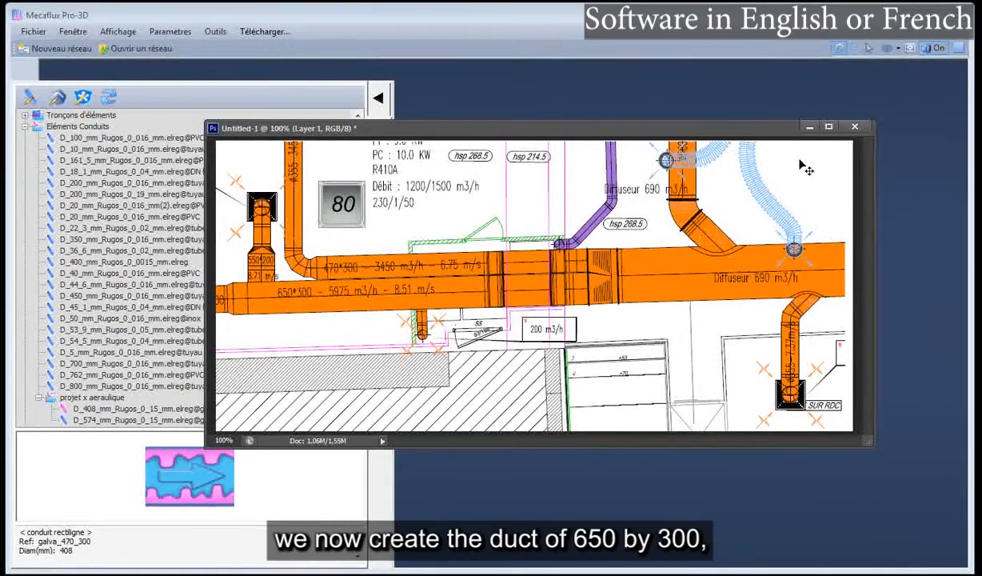
left_click(809, 127)
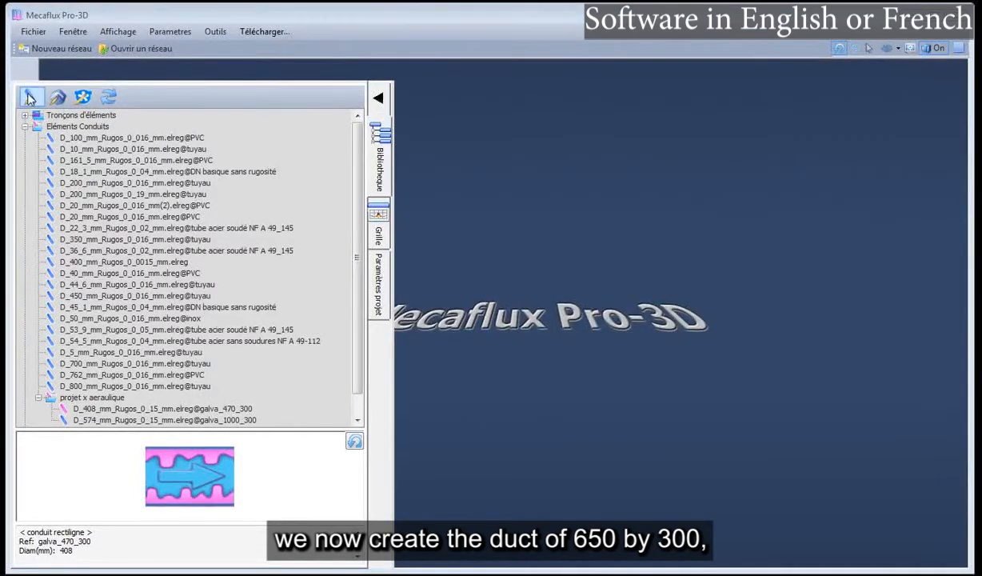
left_click(215, 32)
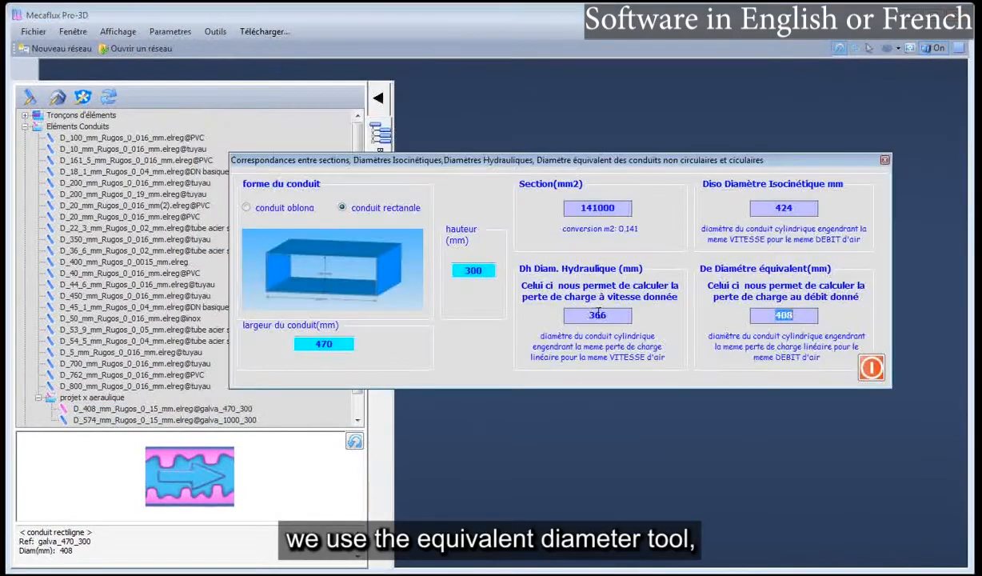
left_click(280, 232)
left_click(614, 315)
left_click_drag(339, 346, 307, 346)
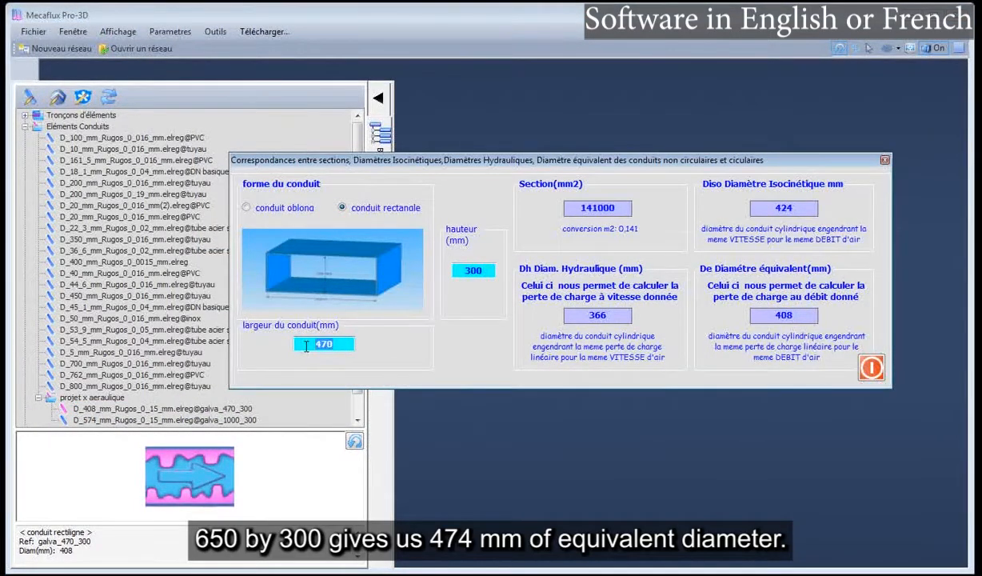
type("650")
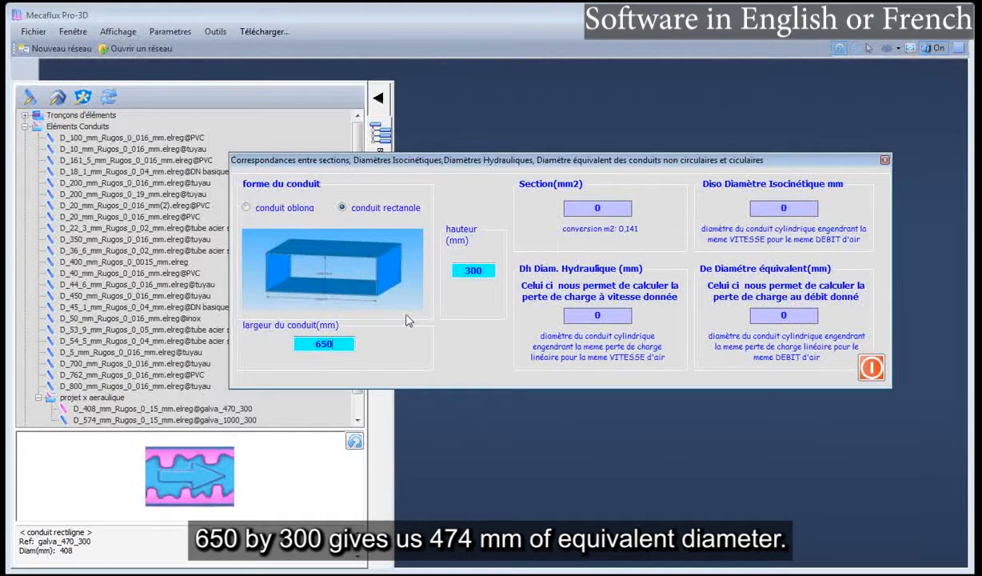
left_click(480, 271)
key("Return")
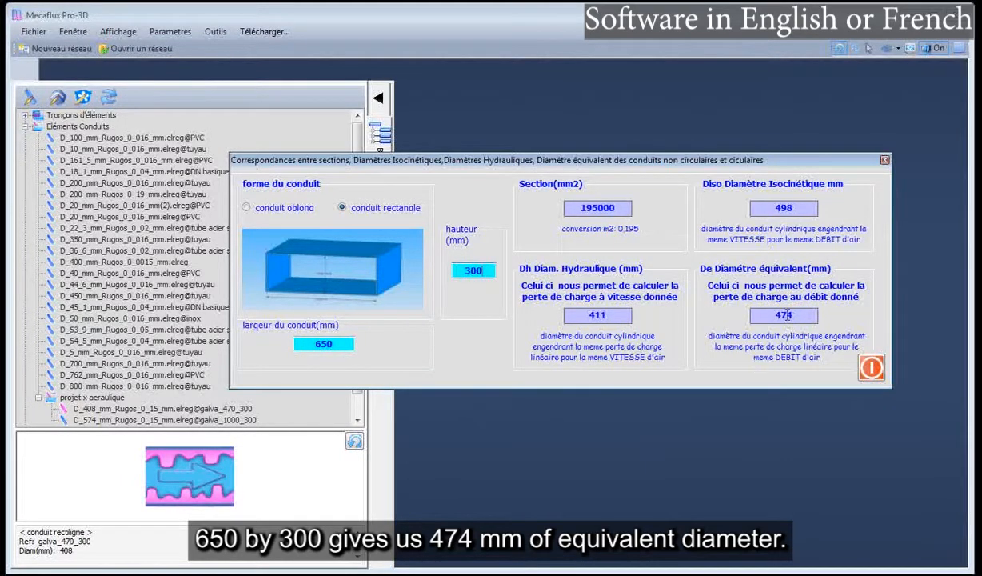
left_click_drag(776, 316, 805, 315)
left_click(884, 161)
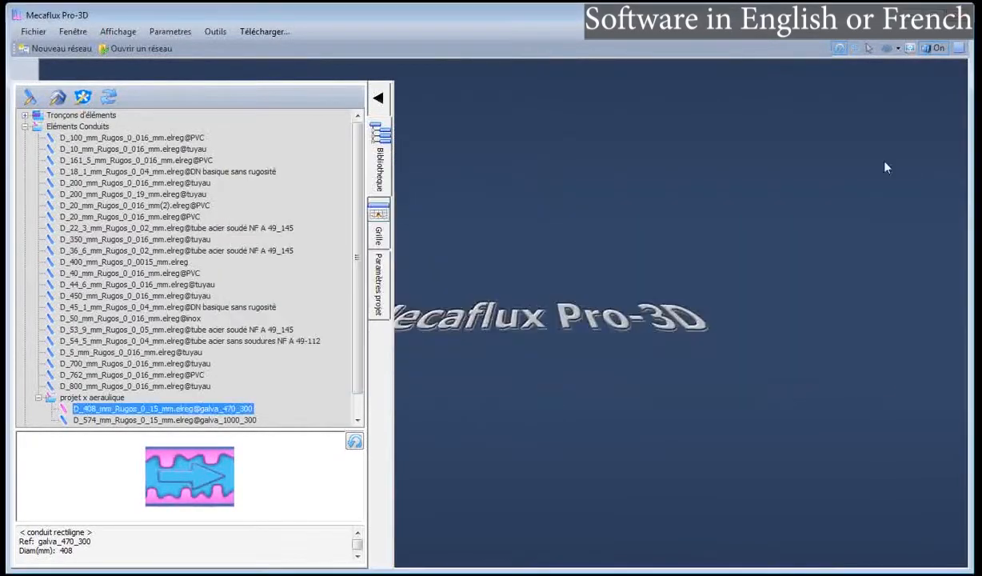
Create a duct with a 474 mm inner diameter and save it to the duct library with the reference name galva_650_300
left_click(29, 97)
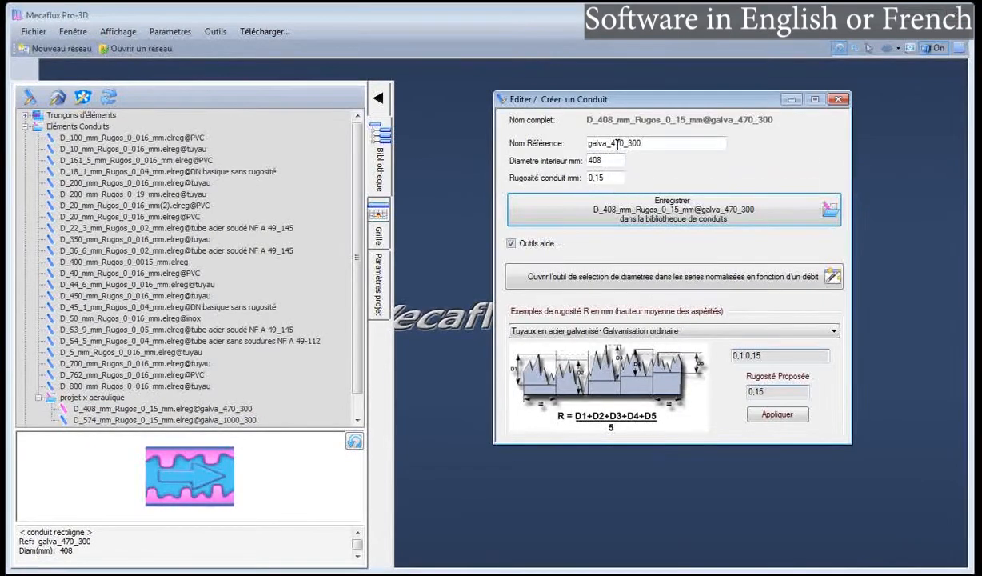
left_click_drag(610, 161, 547, 159)
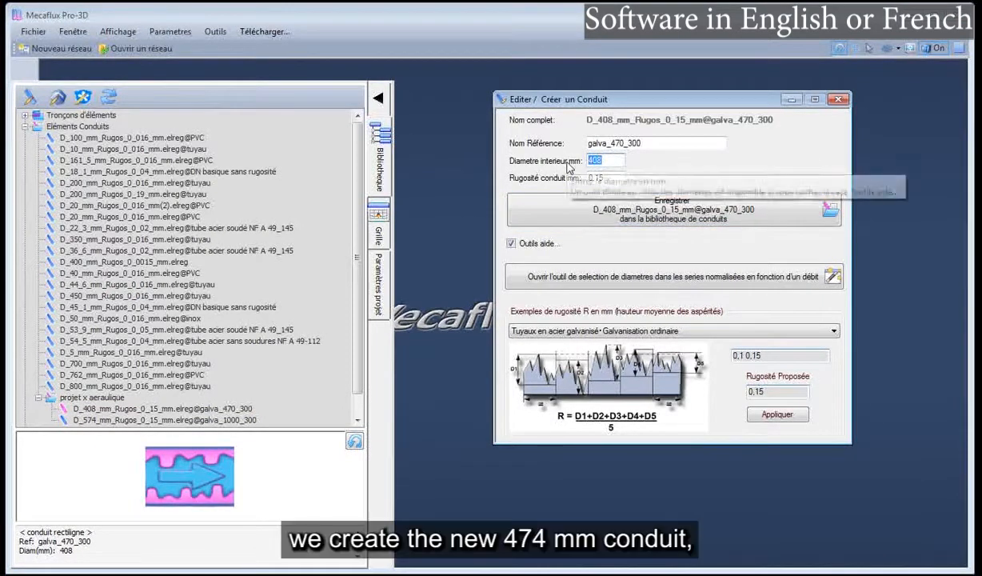
type("474")
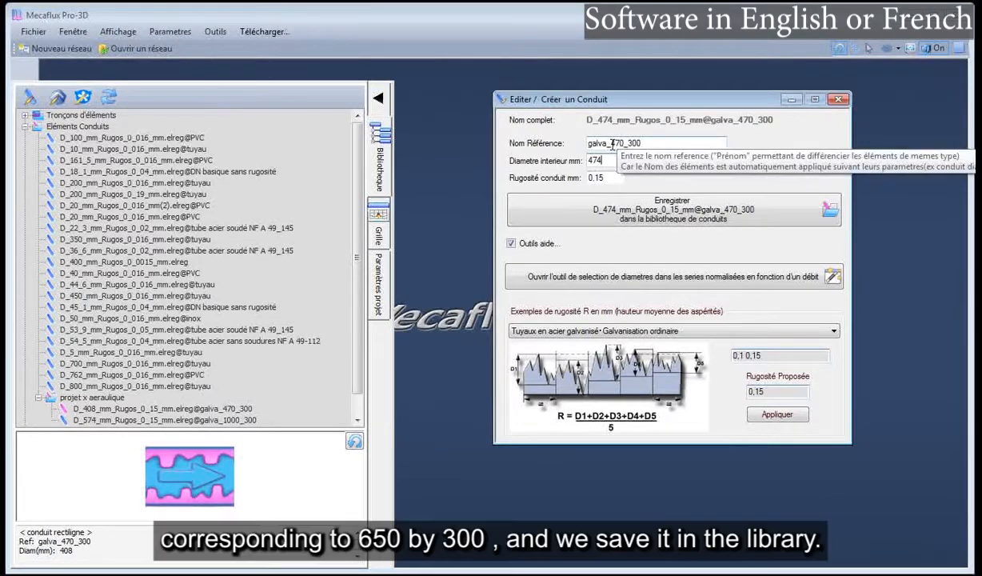
left_click_drag(611, 143, 624, 144)
type("650")
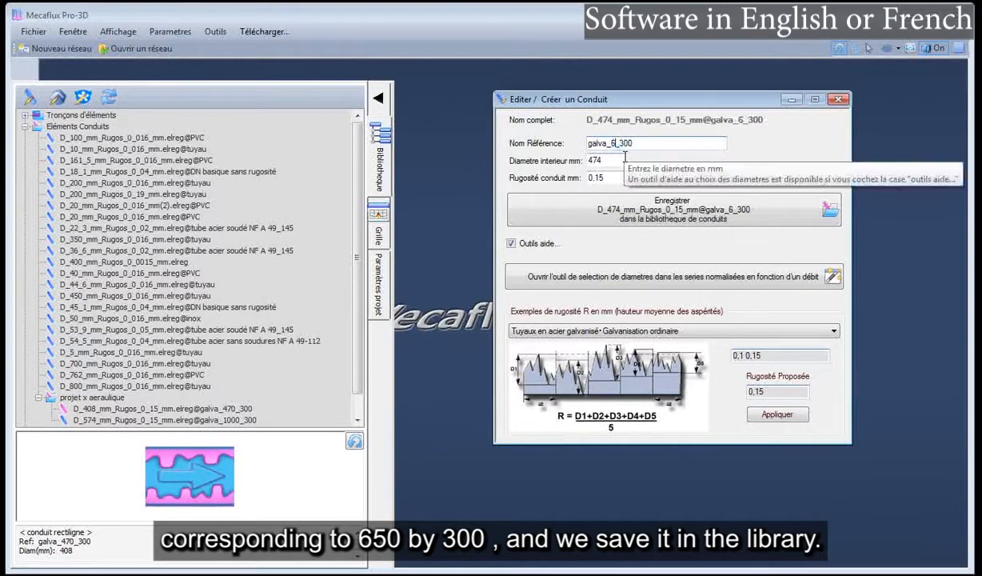
left_click(601, 209)
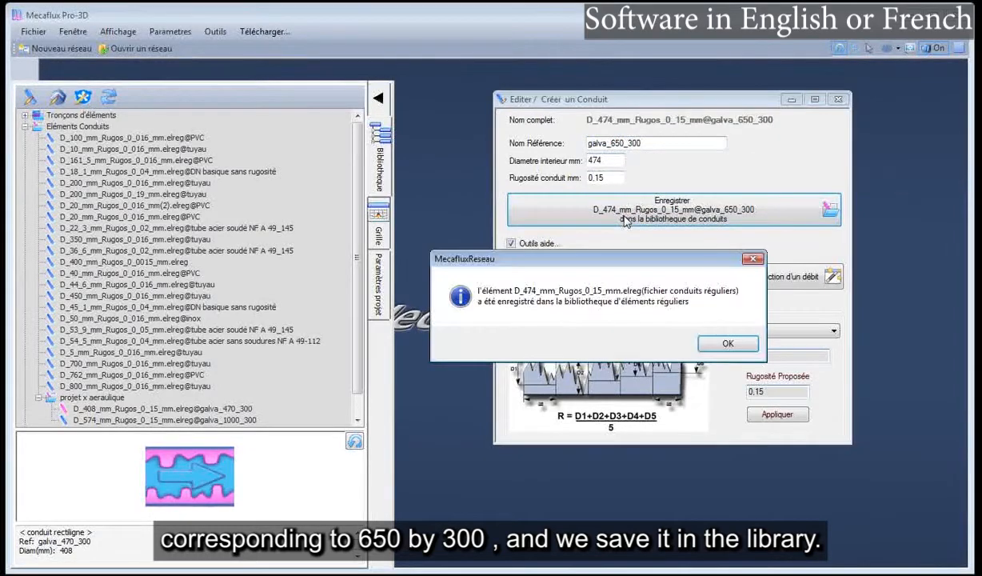
left_click(728, 344)
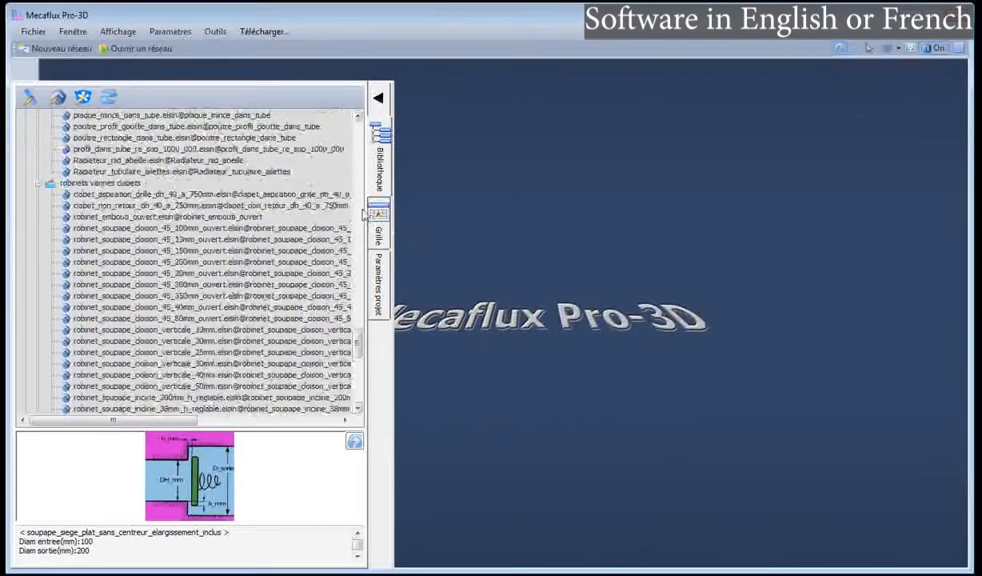
Move the 474 mm galva_650_300 duct into the "projet x aeraulique" subfolder
left_click_drag(357, 337, 356, 139)
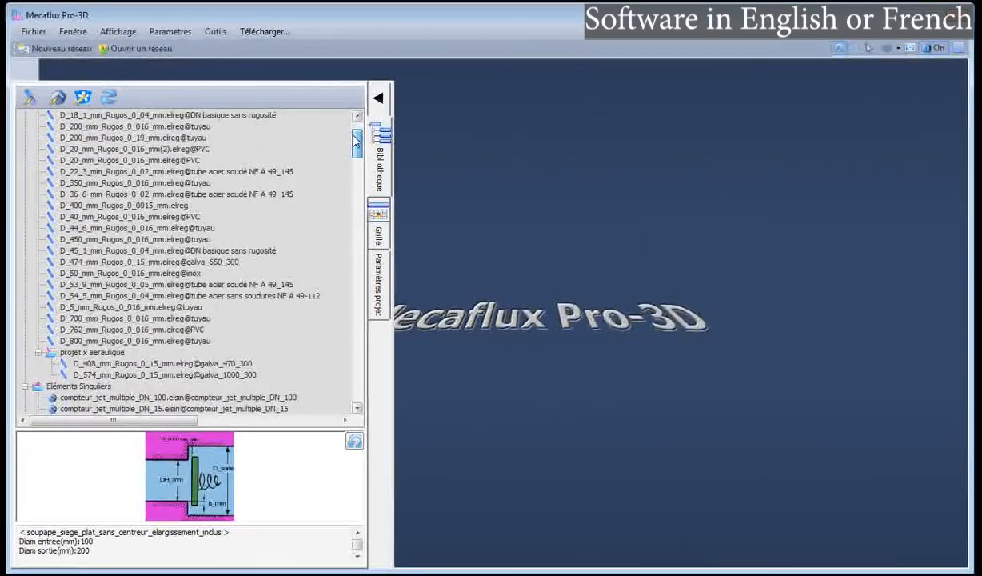
left_click(192, 262)
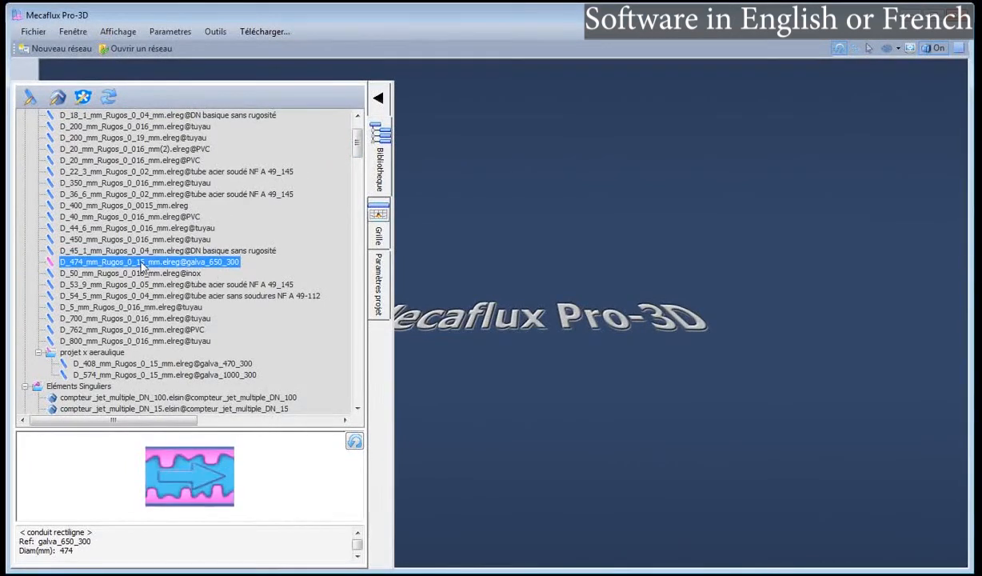
left_click_drag(142, 267, 90, 354)
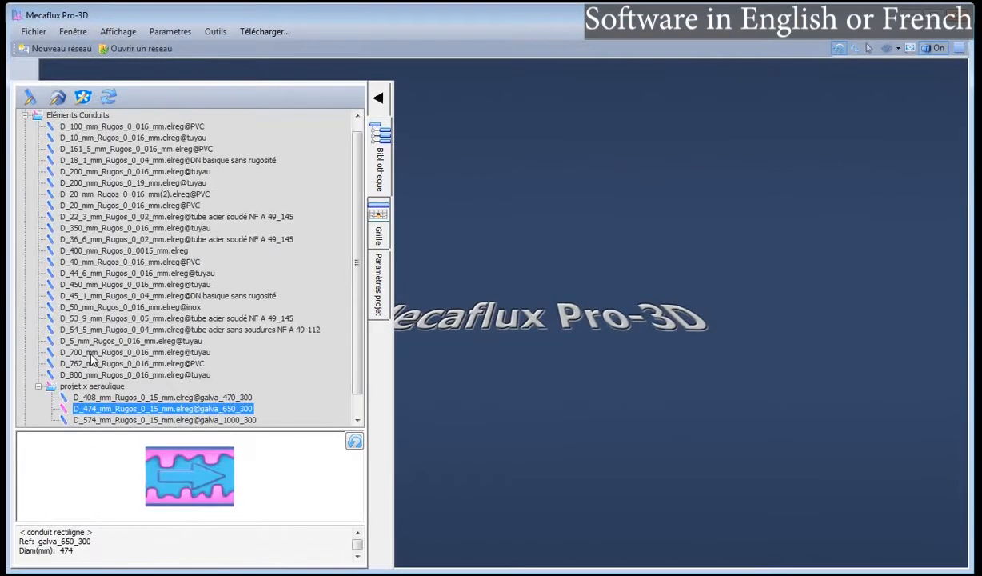
Review the three ducts in the "projet x aeraulique" subfolder and examine the main trunk and its branches on the network drawing
scroll(256, 376, "down", 1)
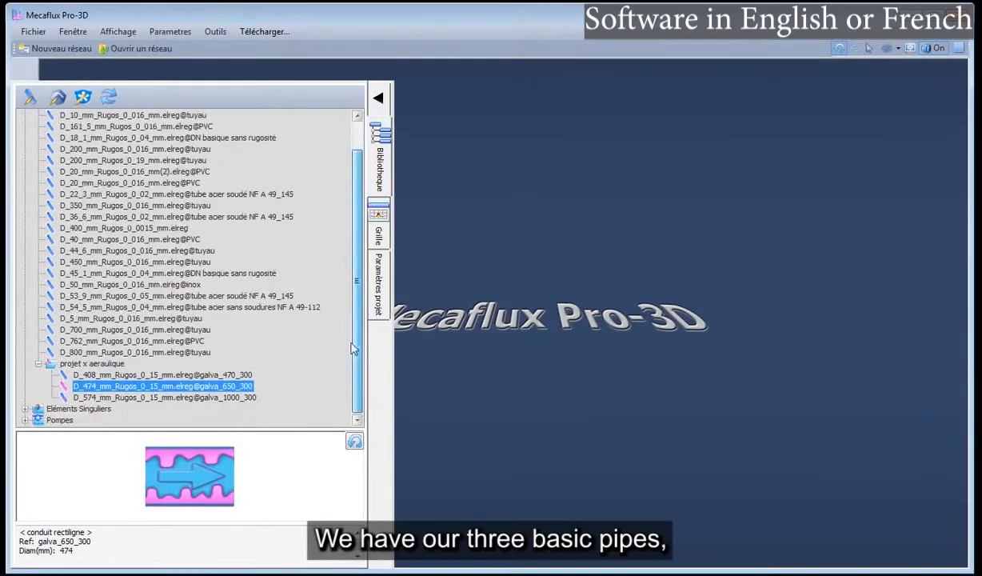
left_click(188, 374)
left_click(198, 388)
left_click(197, 398)
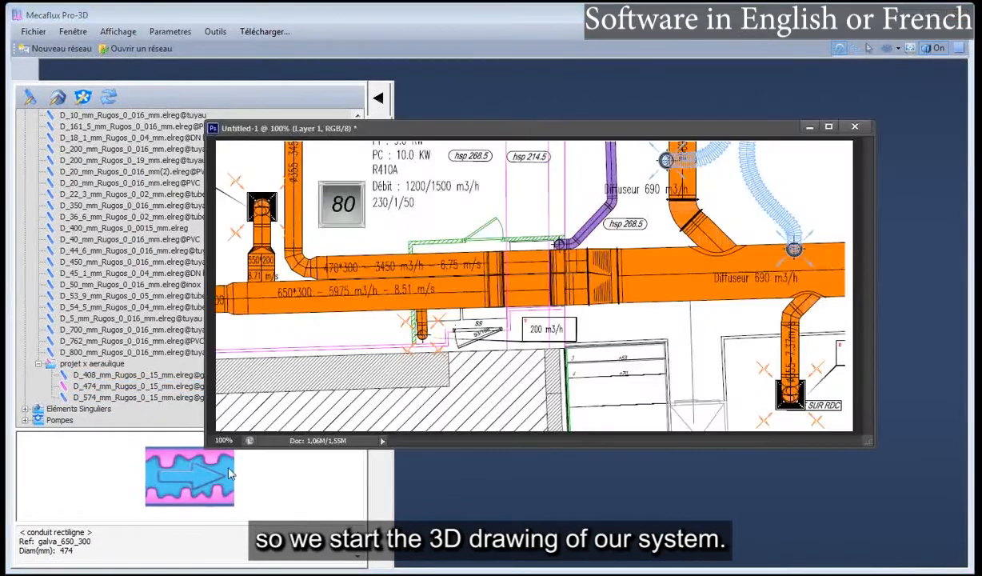
left_click_drag(748, 130, 706, 139)
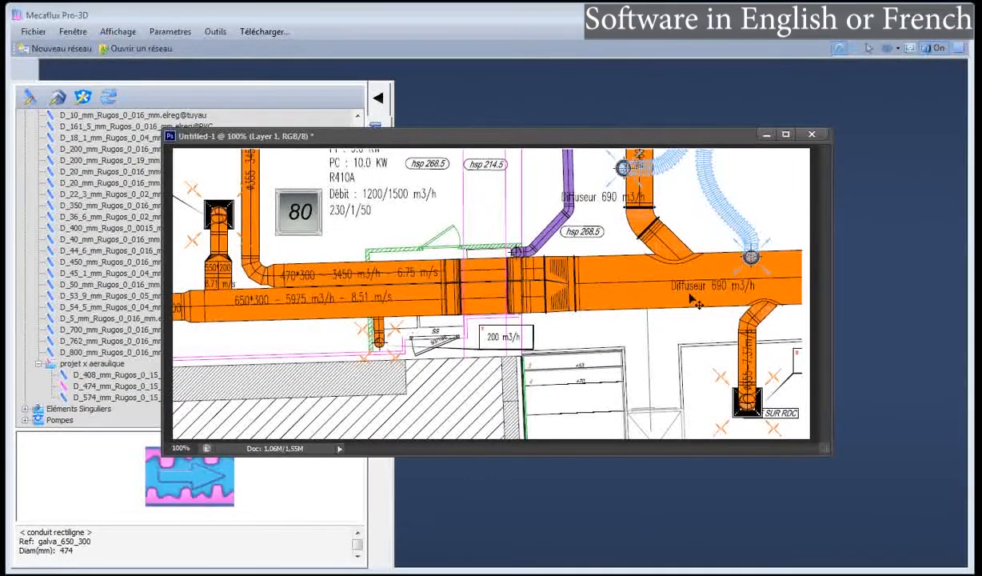
left_click_drag(690, 137, 593, 144)
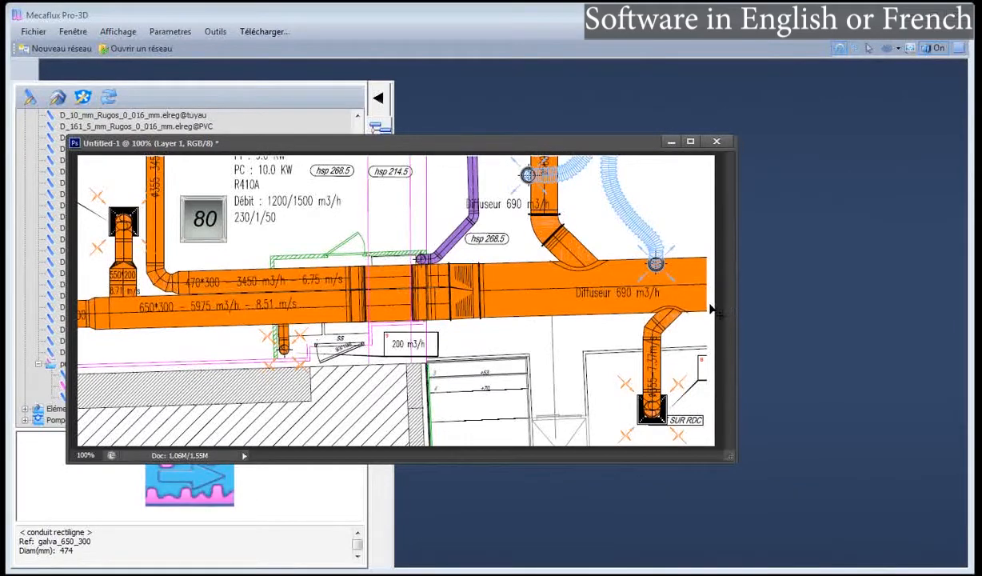
mouse_move(539, 148)
left_mouse_down()
mouse_move(675, 145)
mouse_move(782, 118)
mouse_move(768, 236)
mouse_move(776, 258)
left_mouse_up()
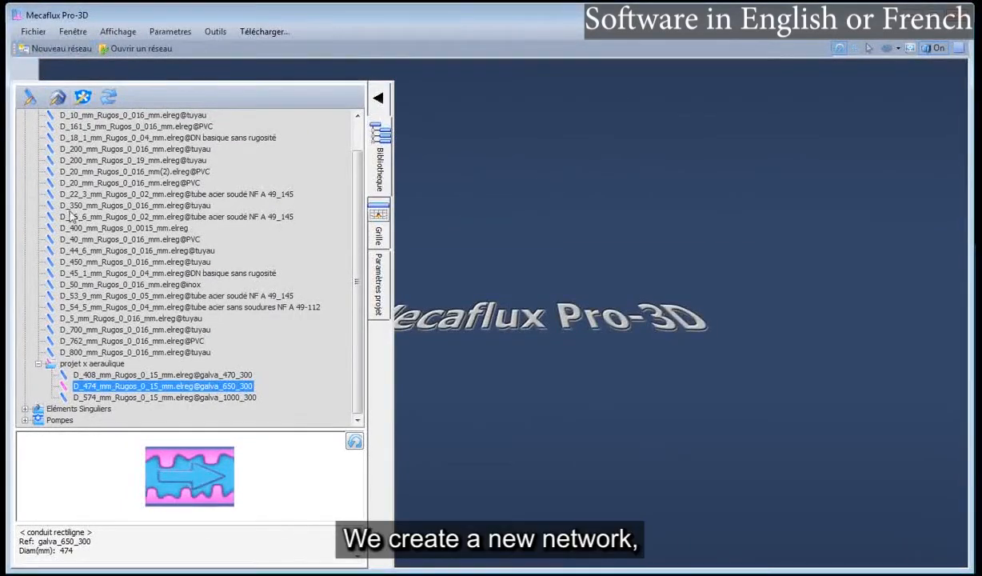
Start a new network with the 574 mm galva_1000_300 library duct, placing its outlet at X -1, Y 0, altitude 0
left_click(88, 398)
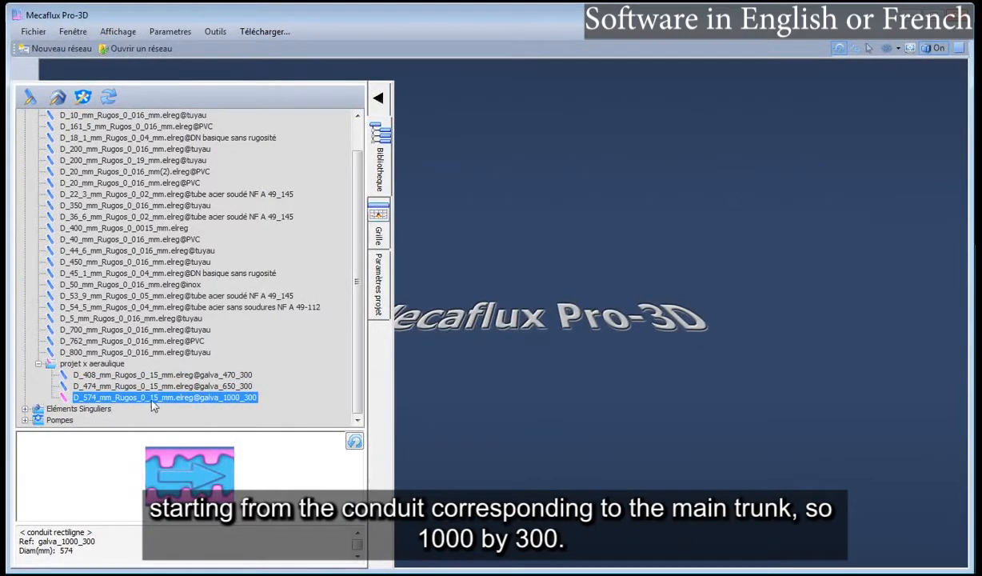
left_click_drag(153, 399, 546, 223)
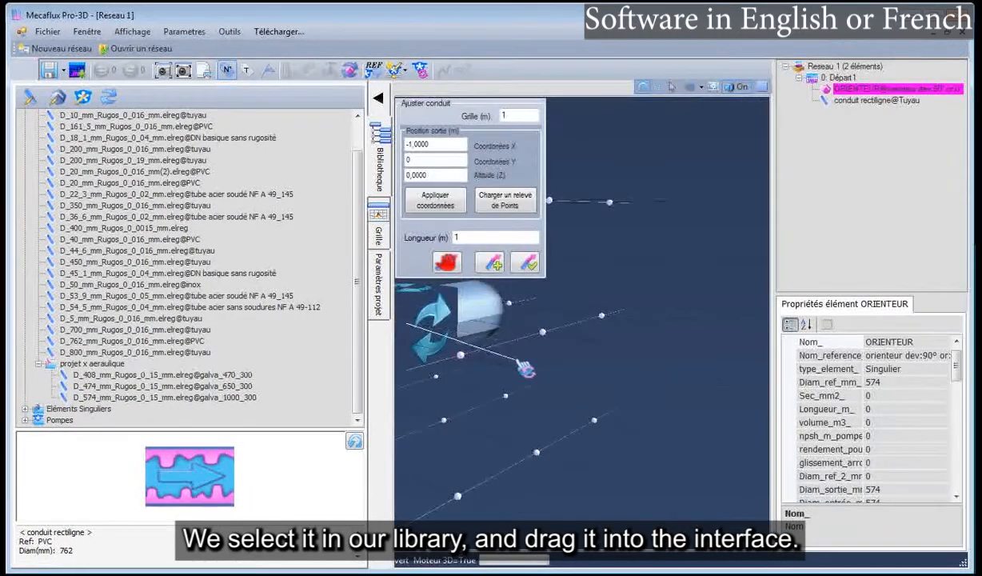
scroll(516, 389, "down", 3)
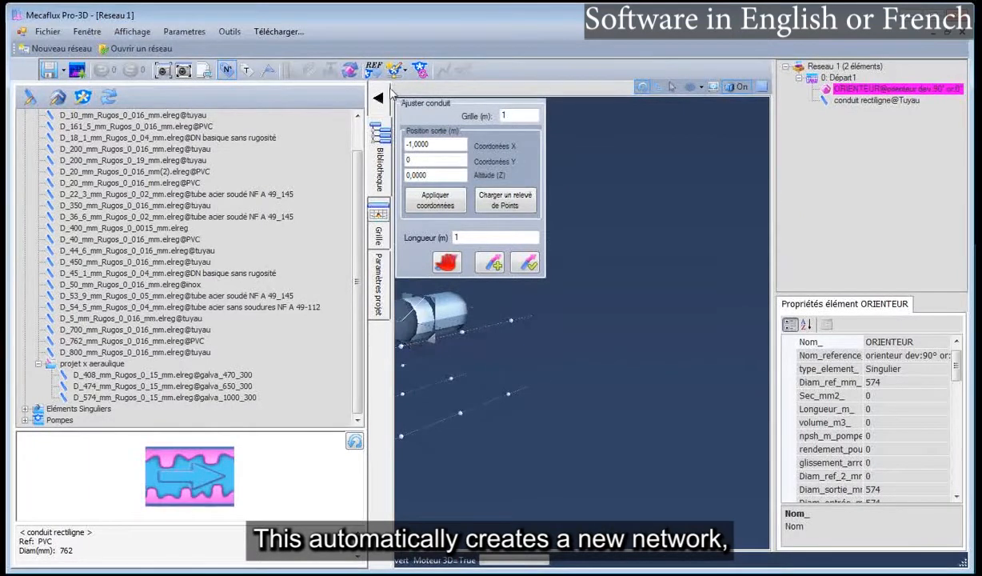
left_click(378, 98)
left_click_drag(454, 368, 388, 394)
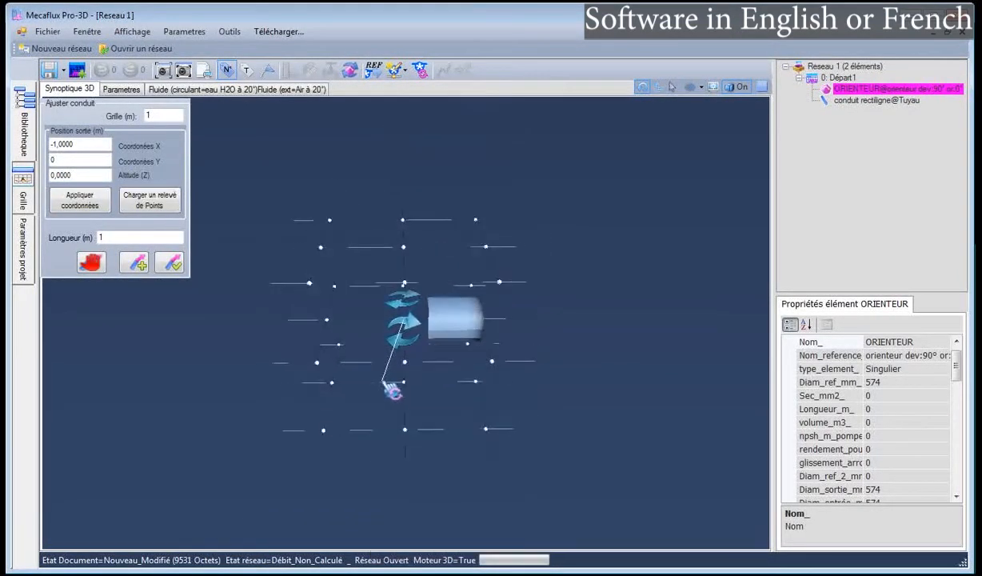
left_click(173, 266)
Check the first trunk section on the network drawing and set the straight duct's length to 1 m
mouse_move(522, 361)
left_mouse_down()
mouse_move(504, 357)
mouse_move(516, 344)
mouse_move(514, 355)
left_mouse_up()
left_click(468, 324)
scroll(398, 366, "up", 5)
scroll(520, 340, "down", 2)
left_click(505, 251)
scroll(603, 300, "down", 2)
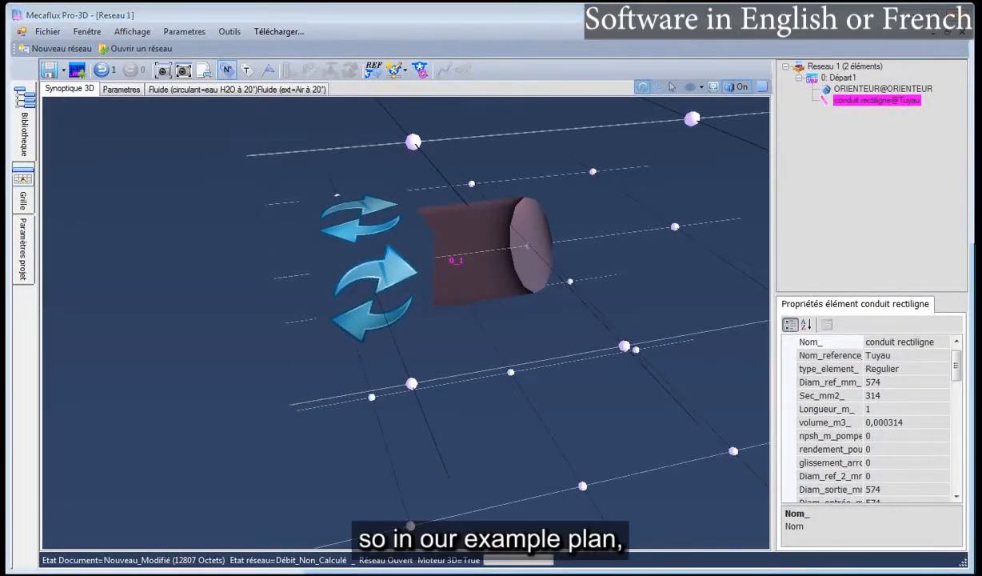
key("alt+Tab")
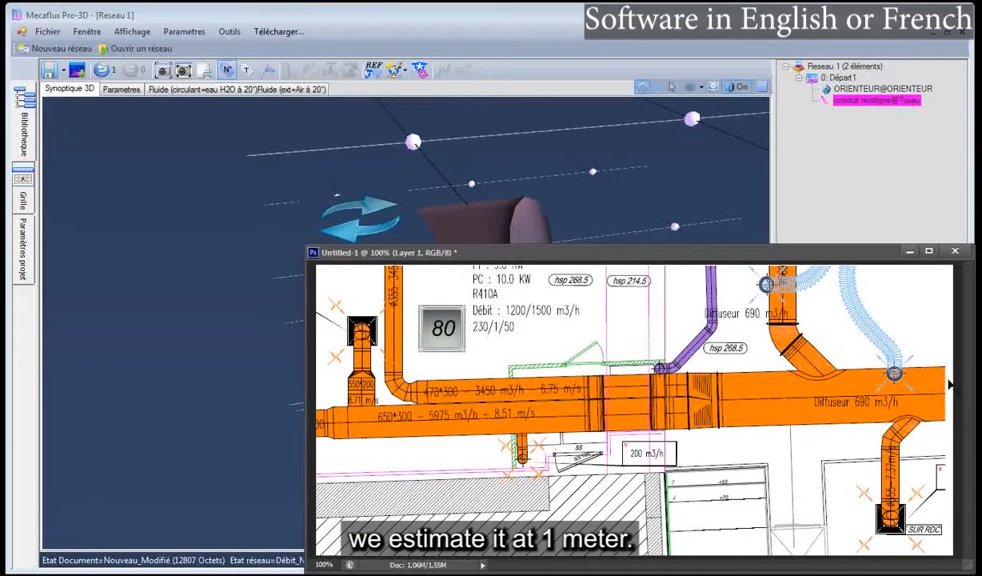
left_click(432, 222)
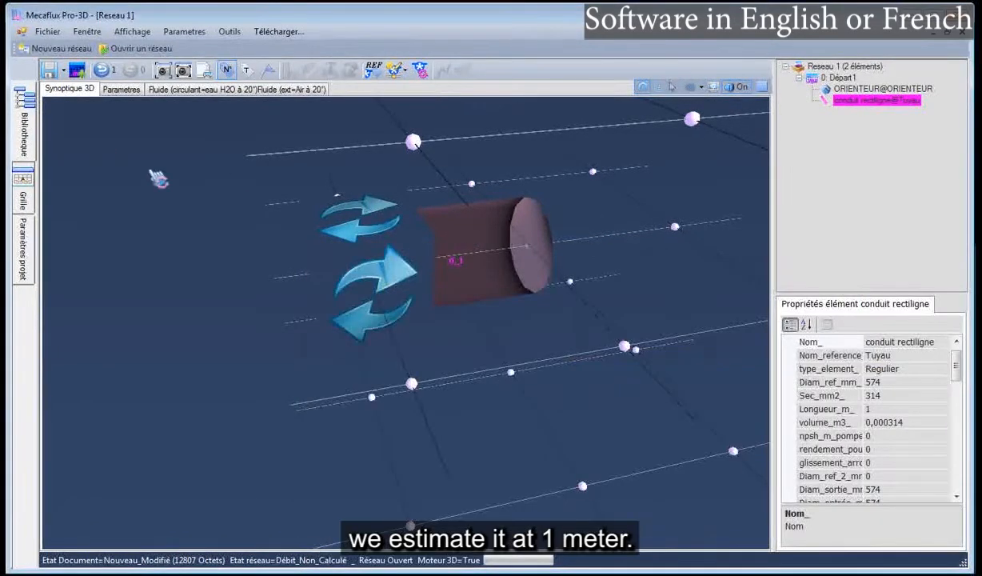
right_click(484, 232)
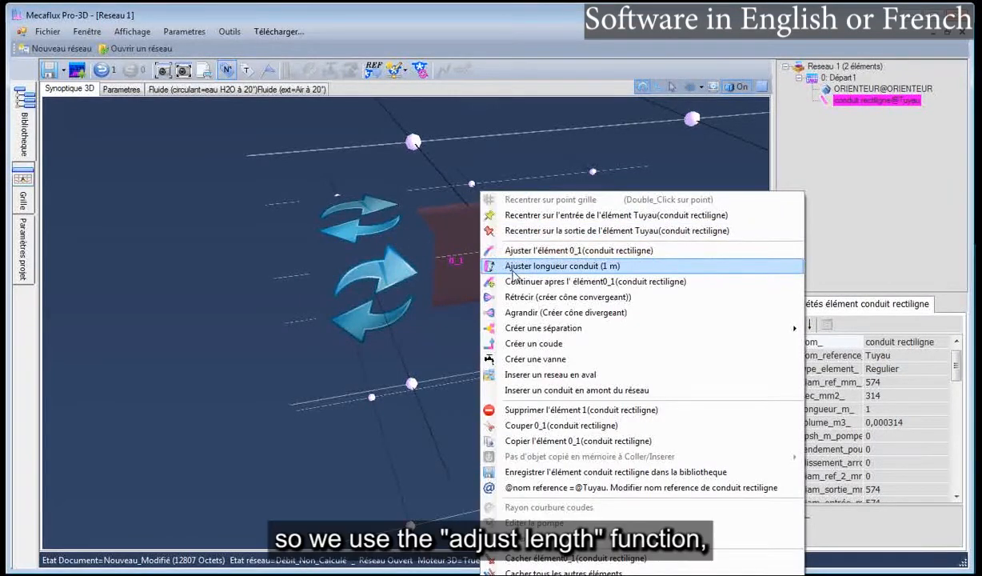
left_click(512, 271)
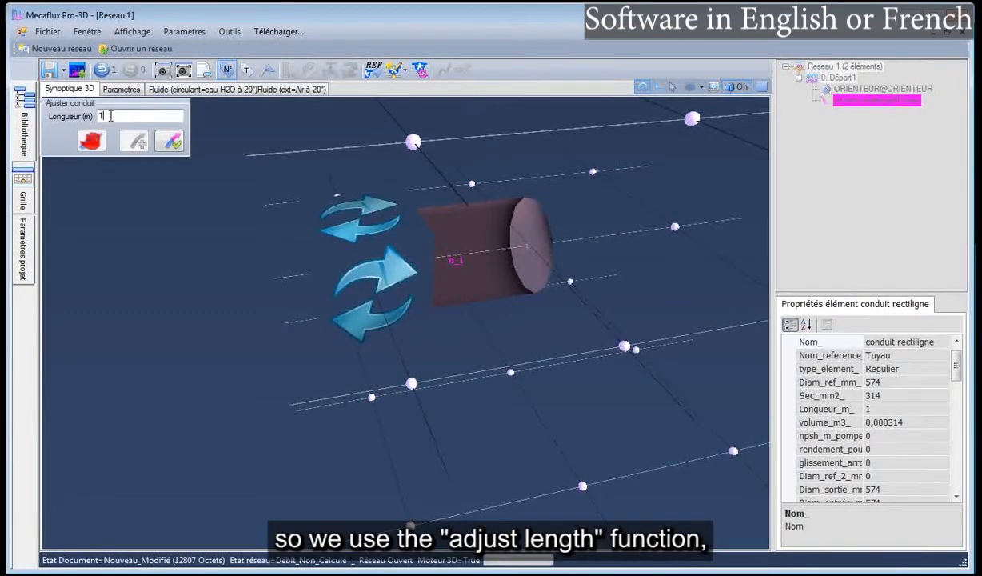
left_click(171, 141)
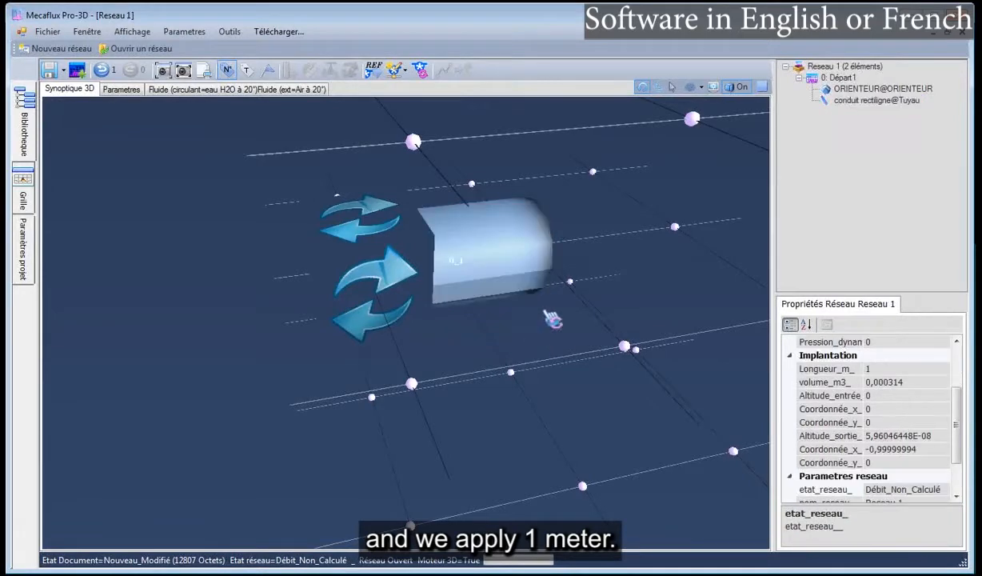
Add a 90° separation fitting at the end of the 1 m trunk duct
left_click(537, 286)
right_click(539, 282)
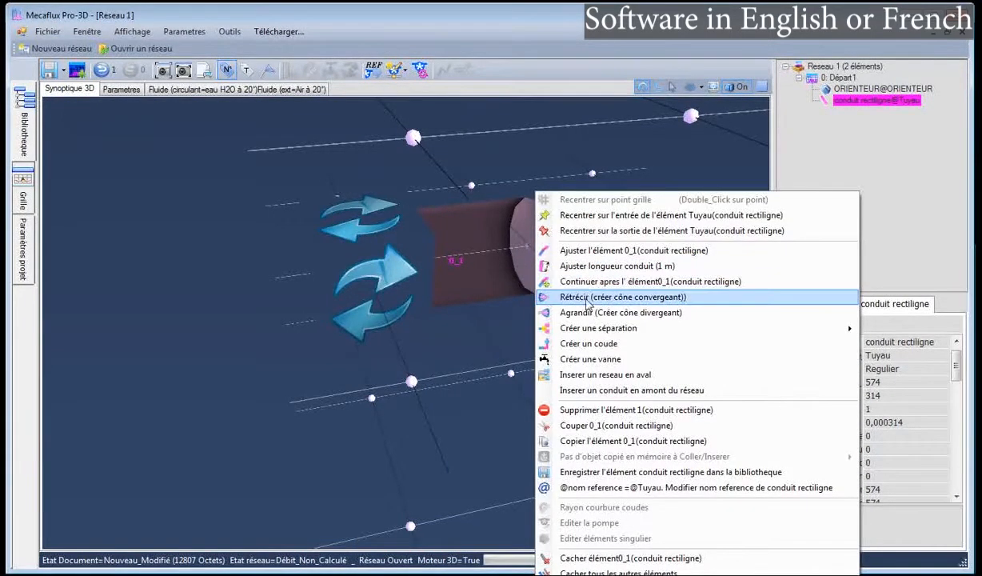
mouse_move(588, 332)
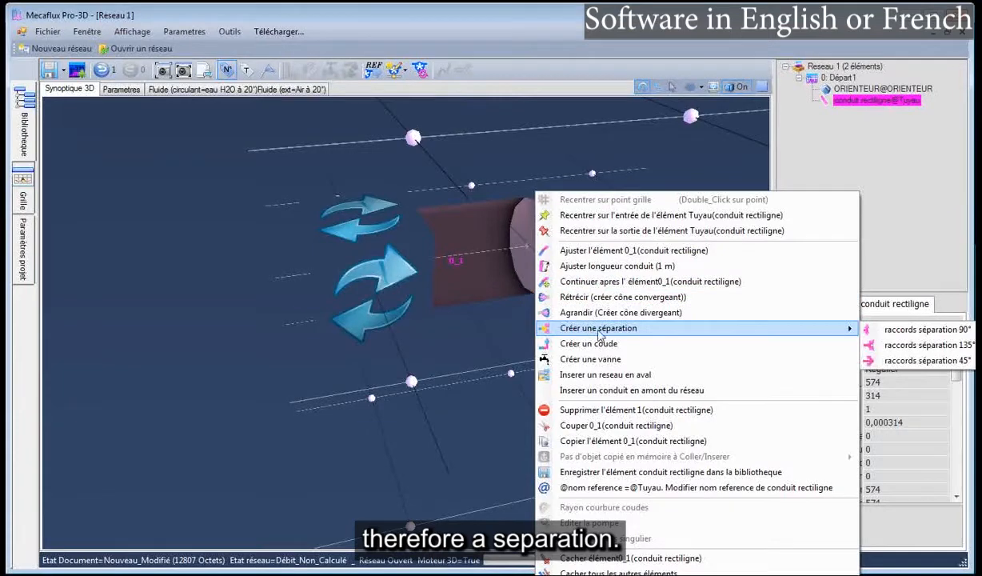
left_click(928, 329)
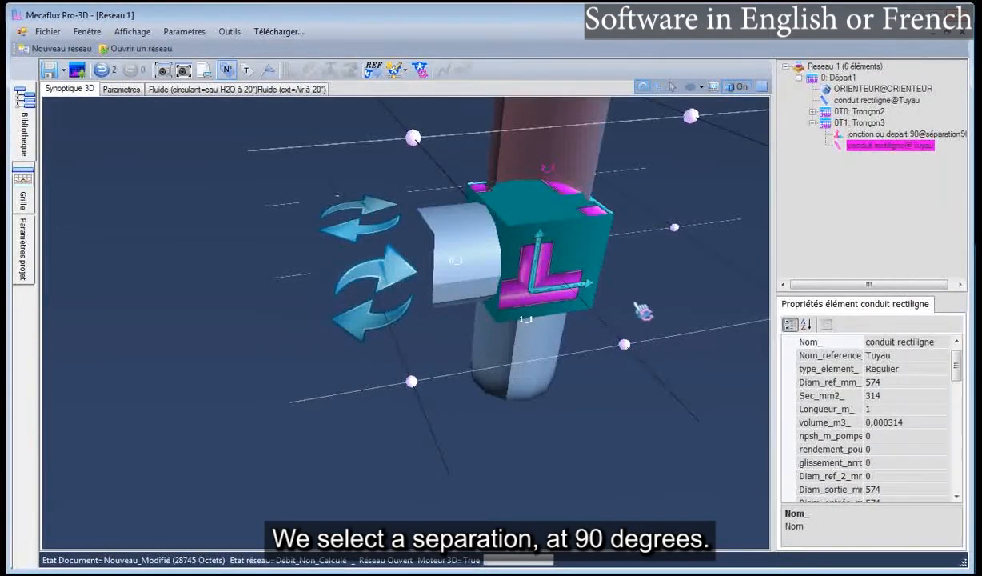
Adjust the separation's upward branch to continue straight from the trunk, 1 m long with its outlet at X -2, Y 0, altitude 0
left_click_drag(638, 306, 619, 305)
scroll(600, 272, "down", 5)
left_click(480, 251)
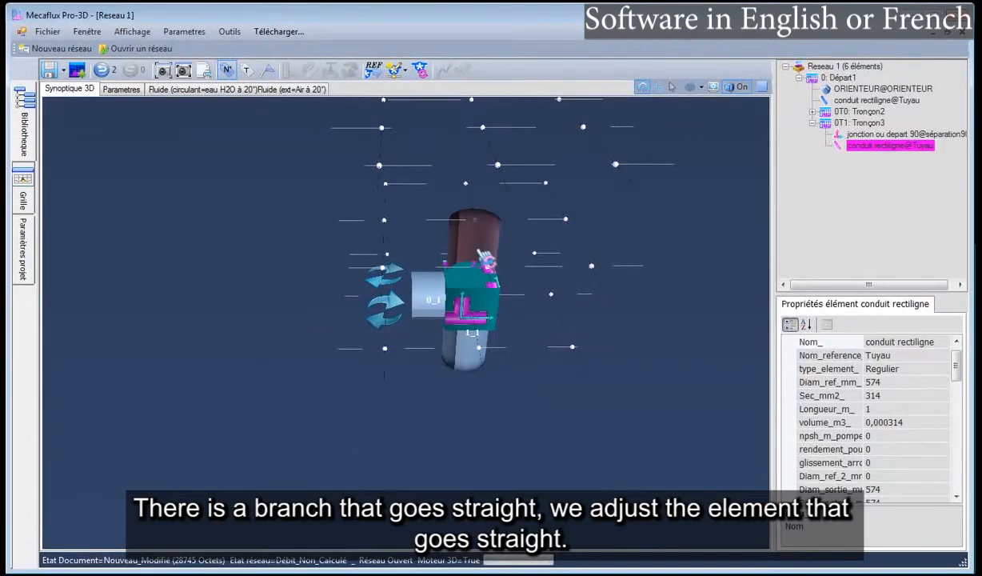
right_click(480, 254)
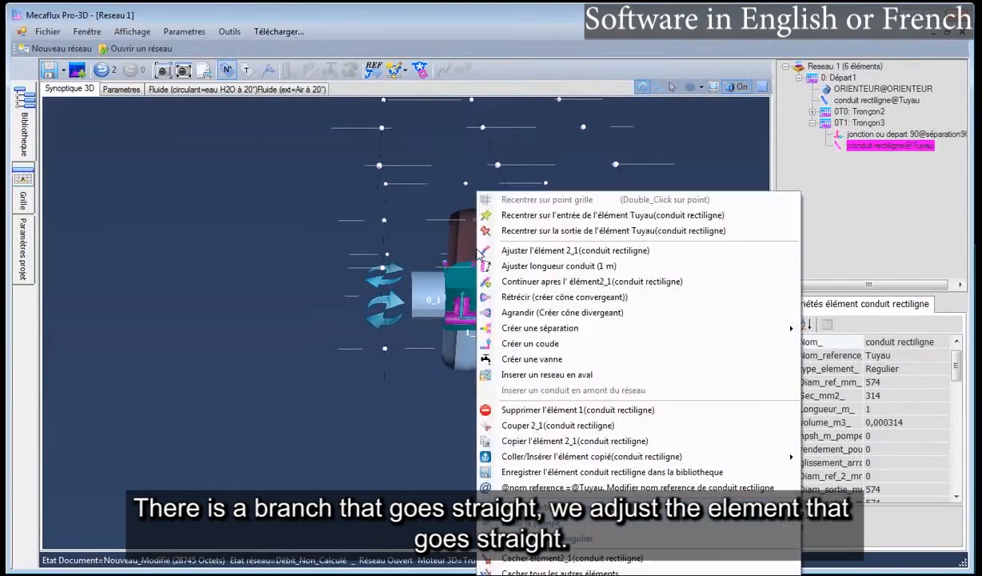
left_click(536, 251)
left_click_drag(532, 274, 539, 312)
left_click_drag(485, 296, 511, 340)
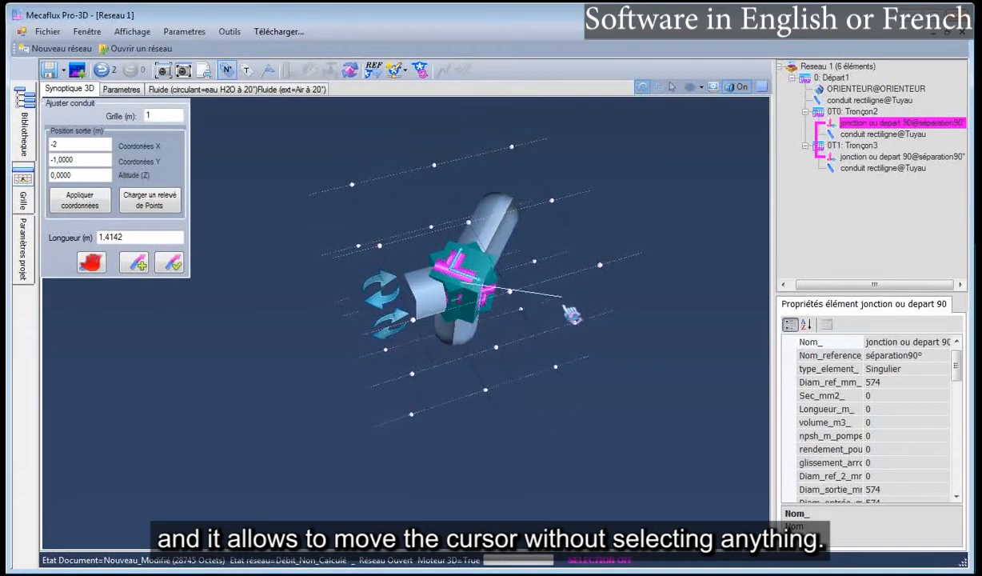
left_click_drag(576, 379, 600, 358)
scroll(511, 270, "up", 5)
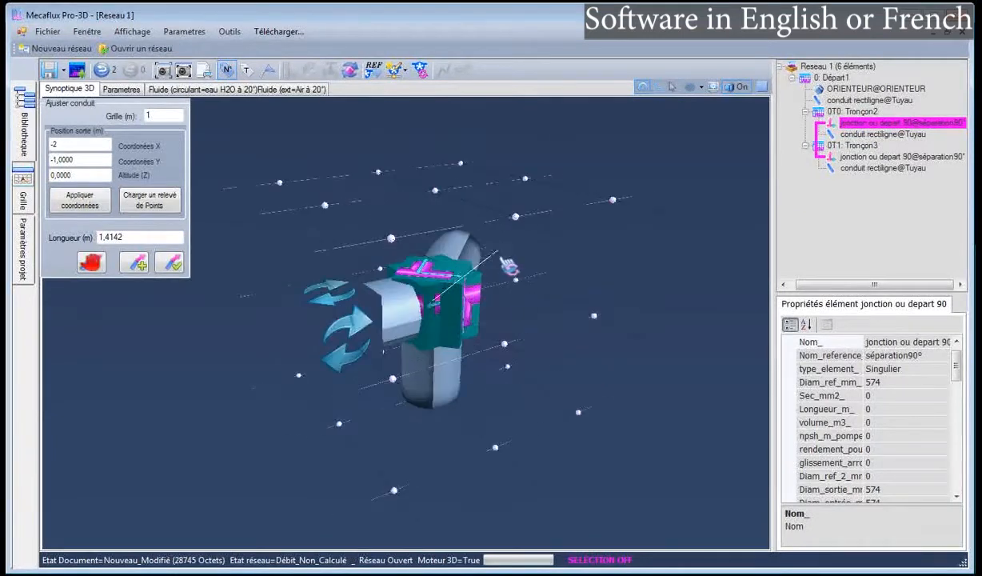
left_click_drag(527, 299, 553, 322)
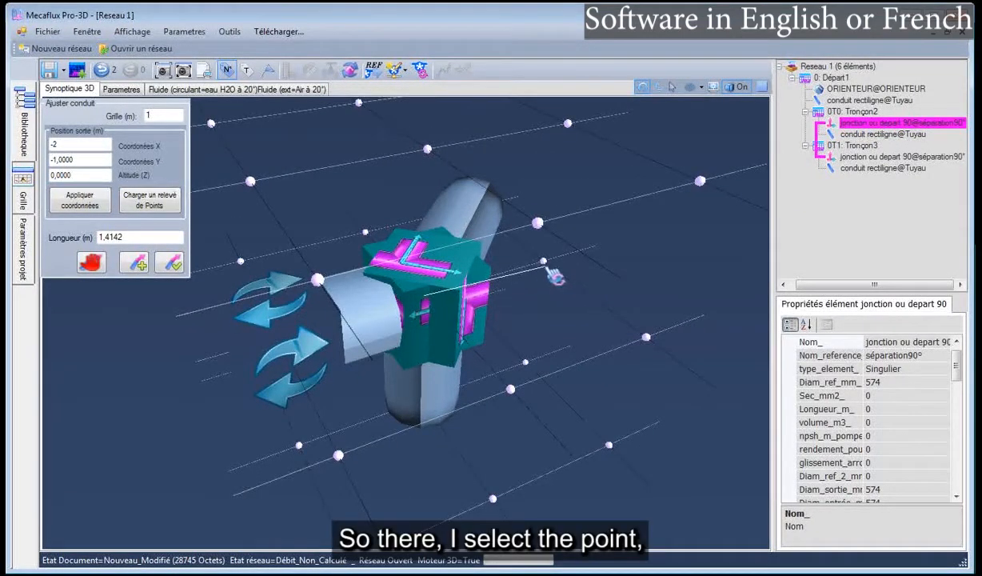
left_click(553, 273)
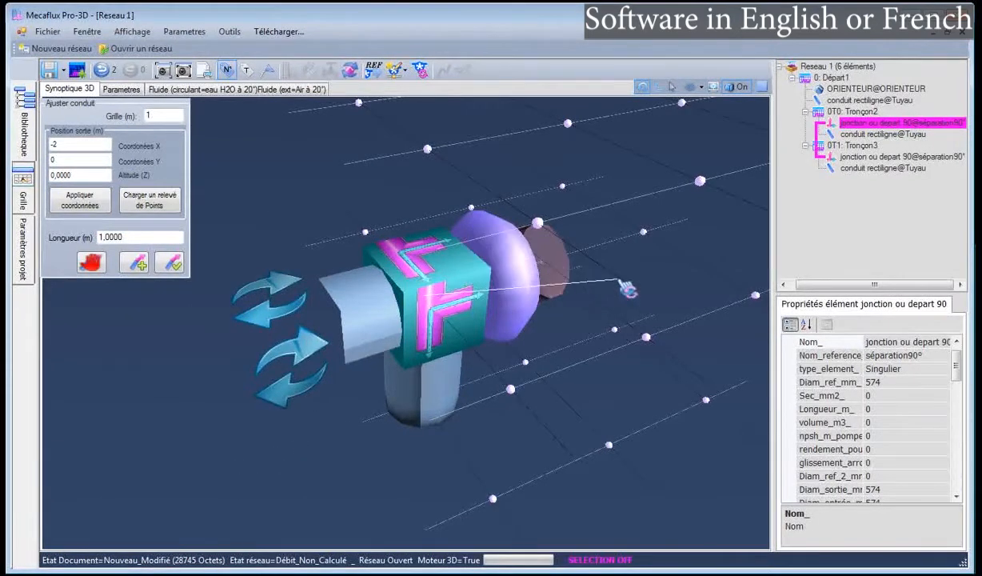
left_click_drag(630, 289, 553, 276)
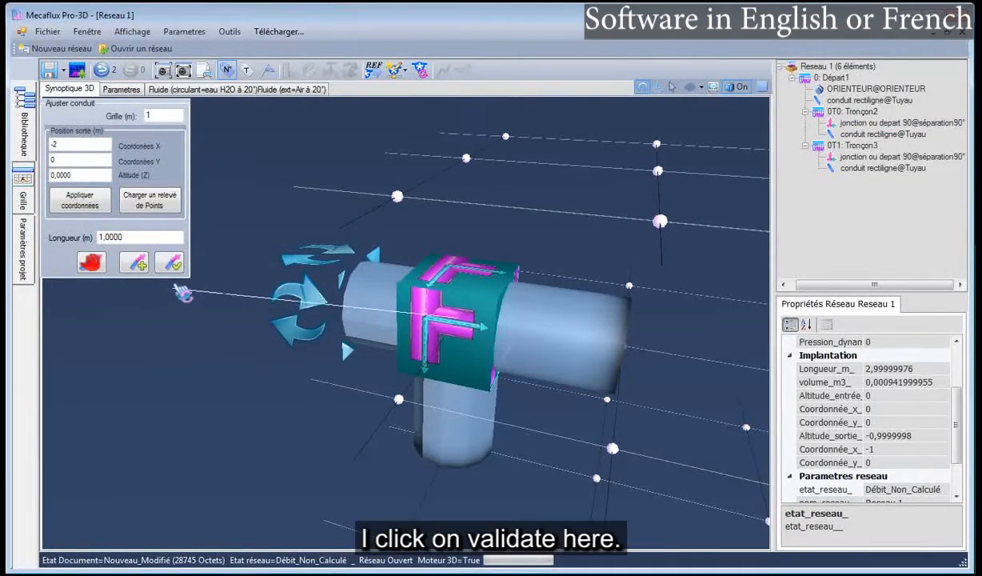
left_click(168, 261)
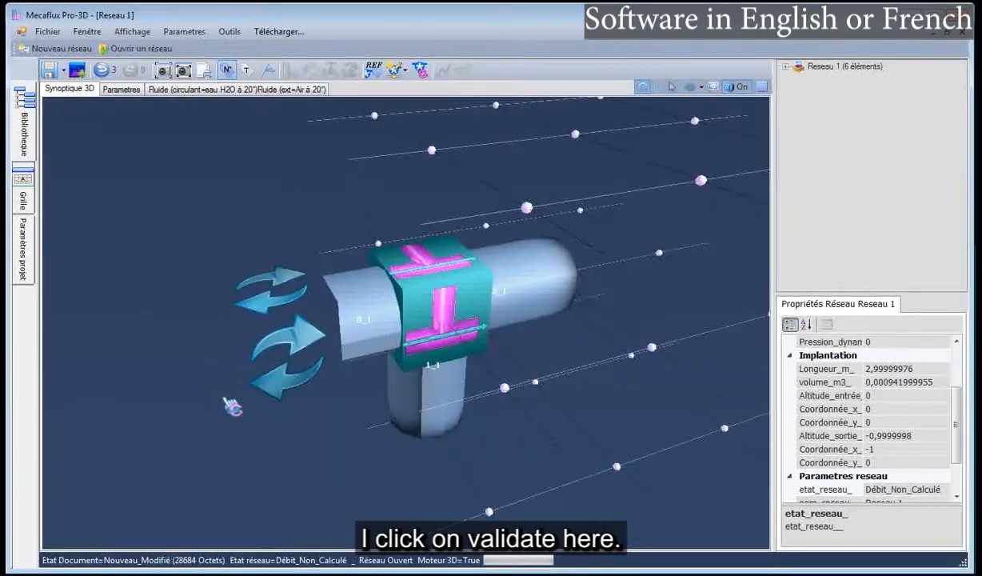
Adjust the separation's downward branch to run horizontally sideways, 1 m long with its outlet at X -1, Y 1, altitude 0
left_click(432, 398)
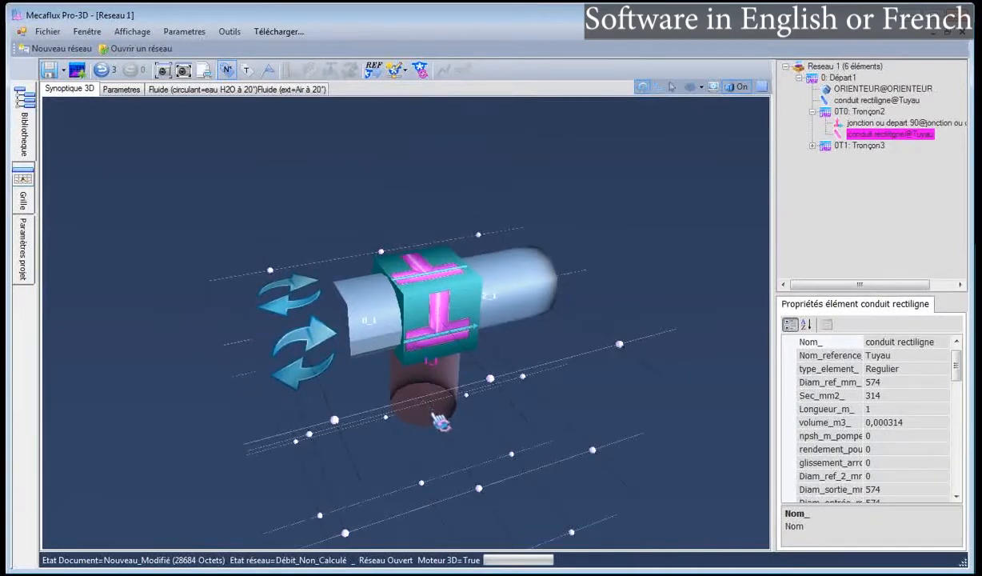
left_click(440, 428)
left_click(437, 388)
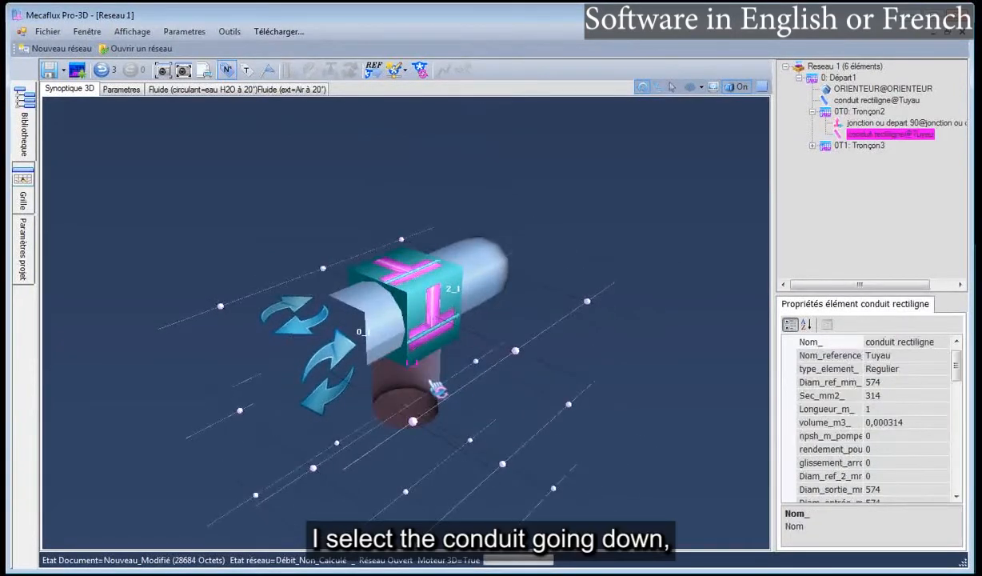
right_click(432, 389)
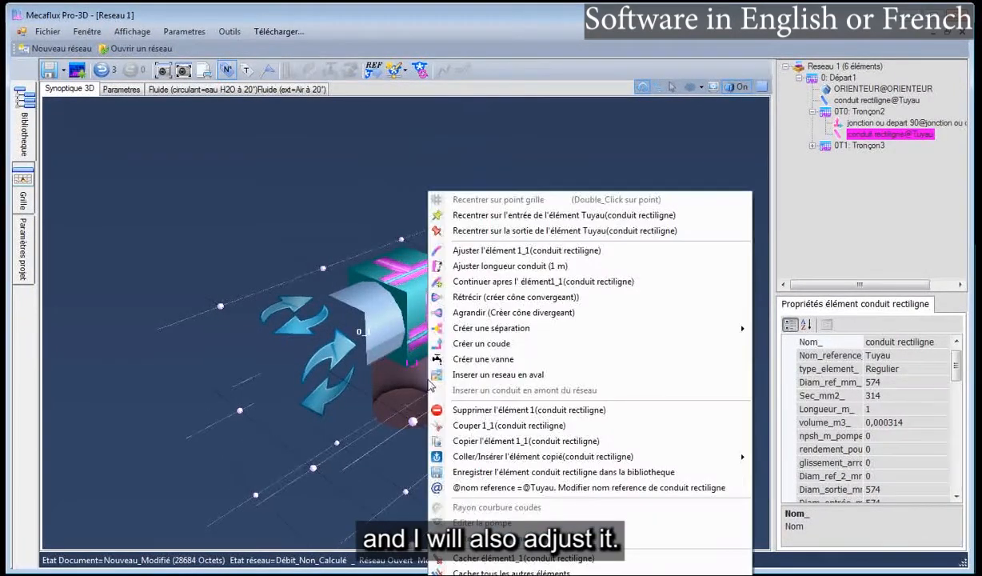
left_click(484, 253)
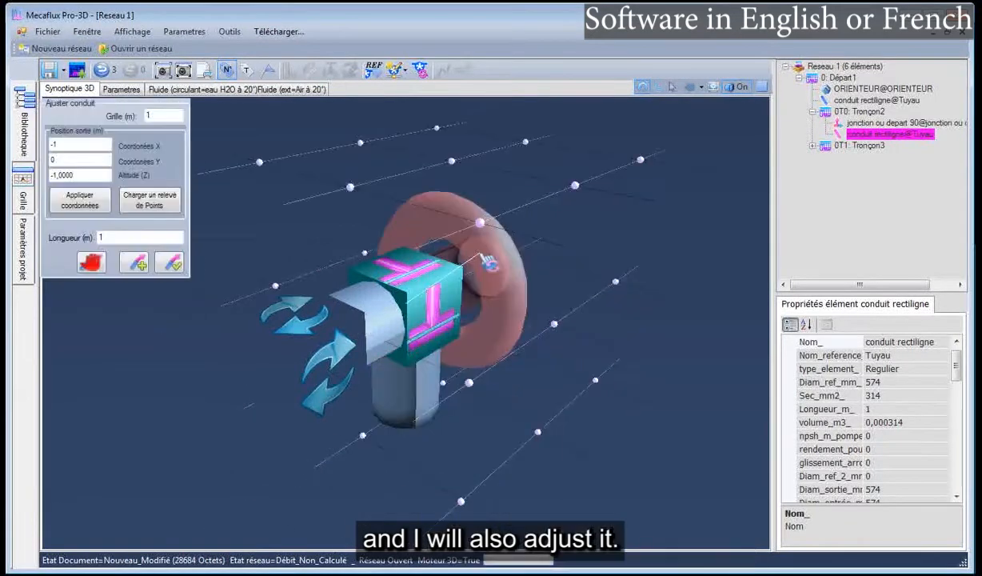
left_click_drag(486, 262, 522, 449)
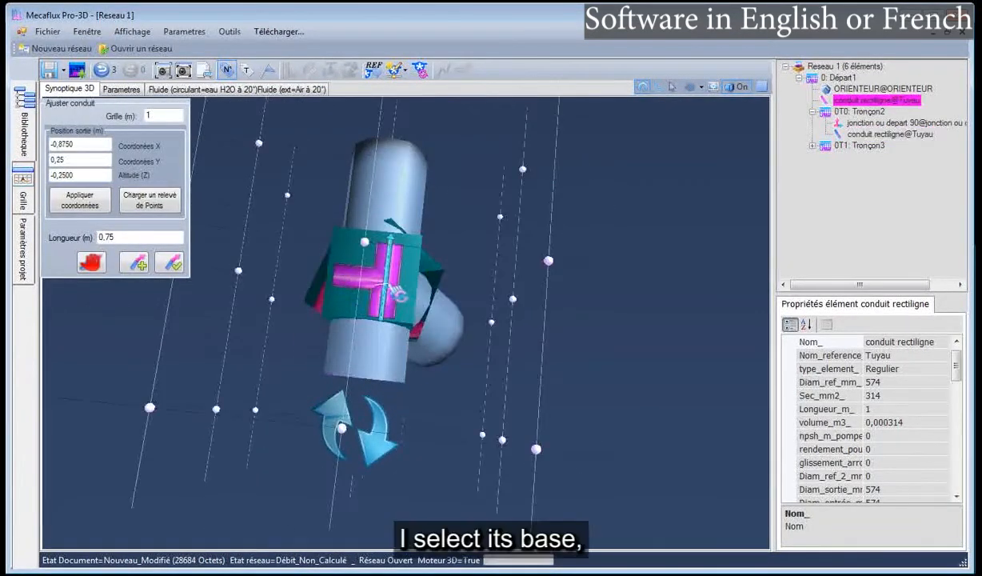
left_click_drag(396, 291, 496, 278)
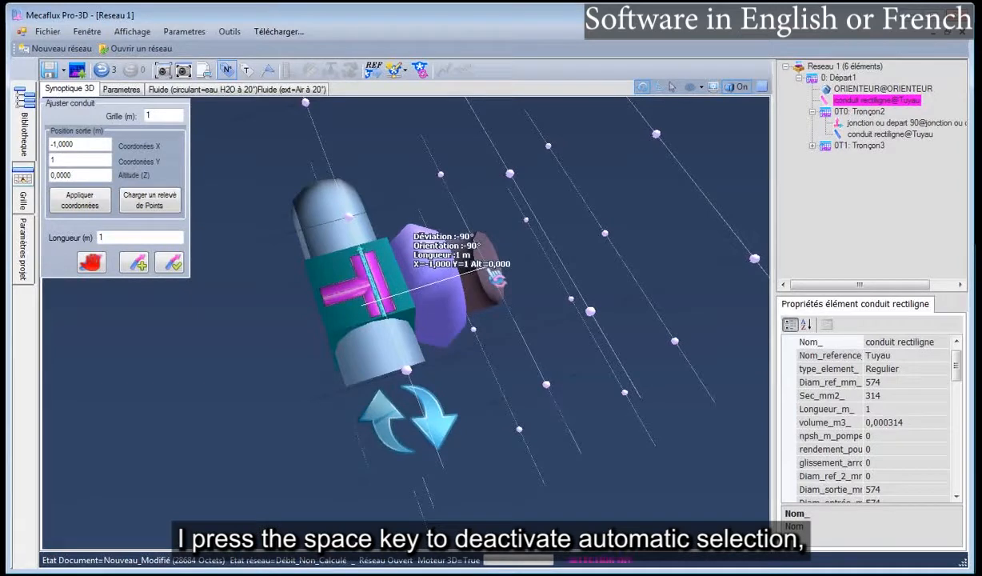
key("space")
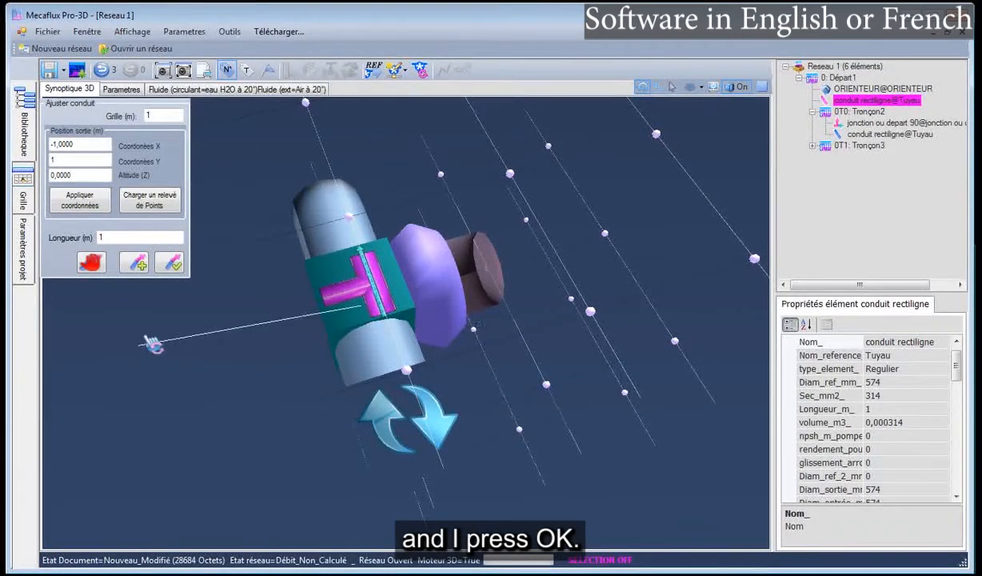
left_click(169, 267)
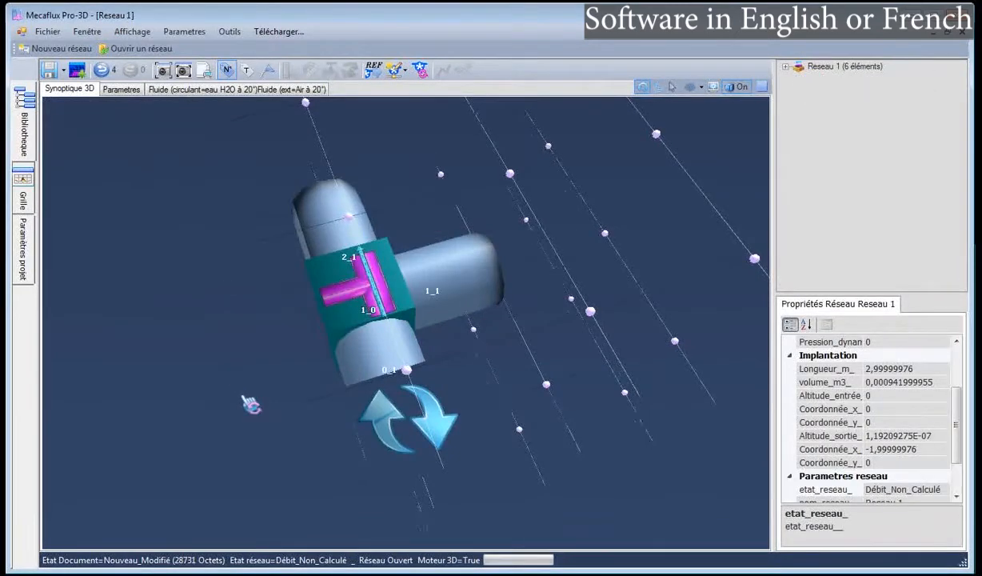
left_click_drag(250, 404, 406, 466)
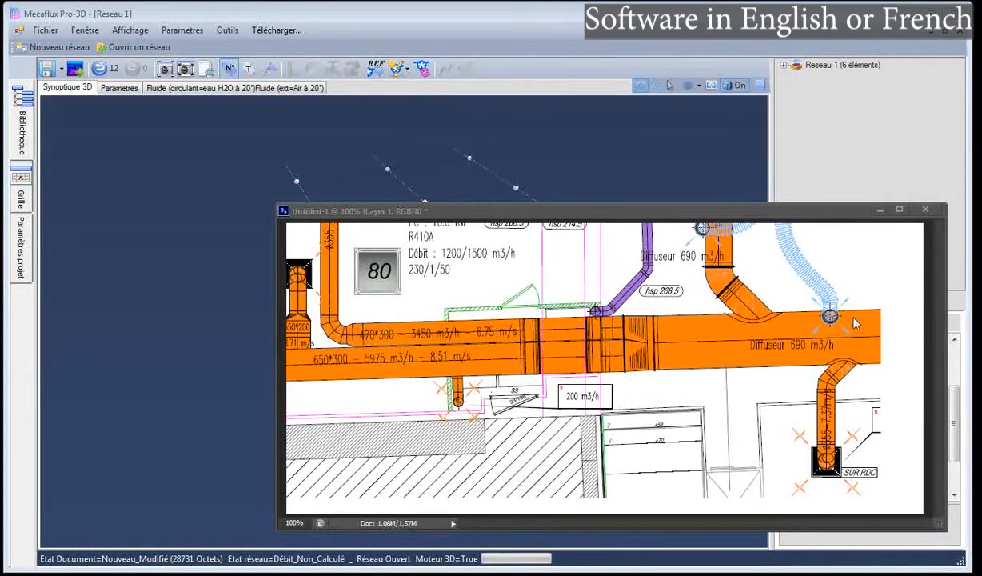
Adjust the separation's side branch to leave the trunk at 45°, with its outlet at X -2, Y -1, altitude 0
left_click(880, 209)
mouse_move(461, 346)
left_mouse_down()
mouse_move(456, 372)
mouse_move(445, 337)
left_mouse_up()
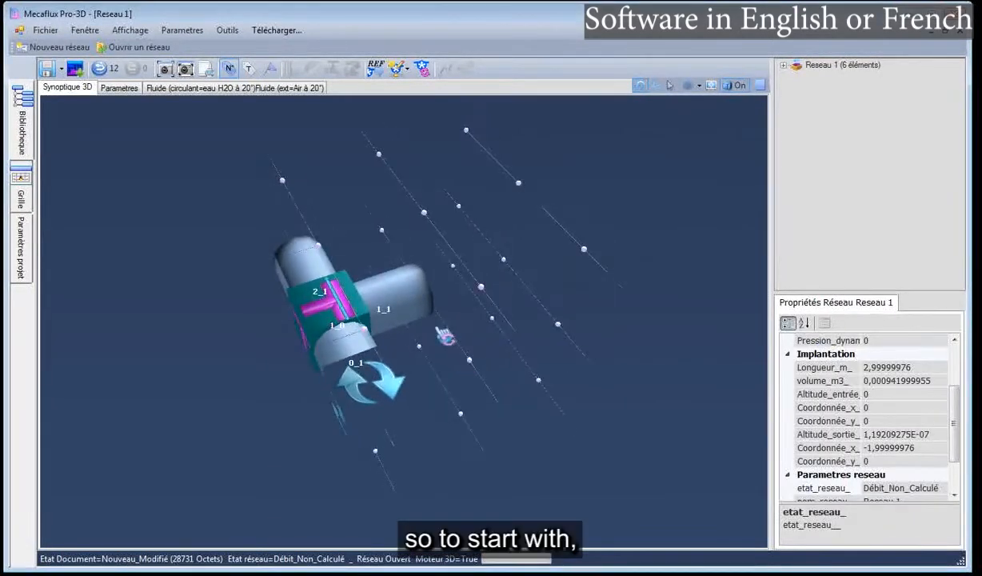
left_click(405, 304)
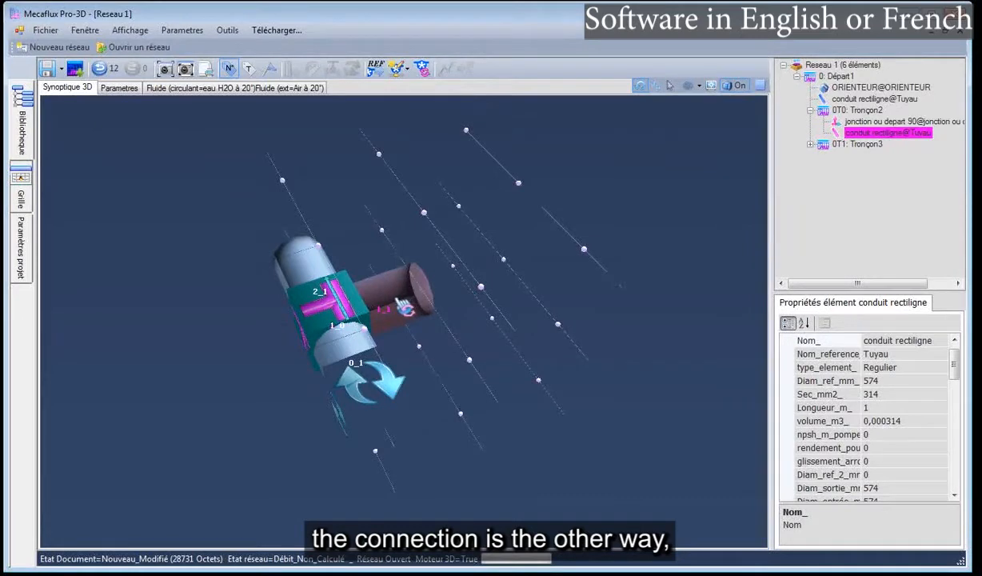
right_click(402, 303)
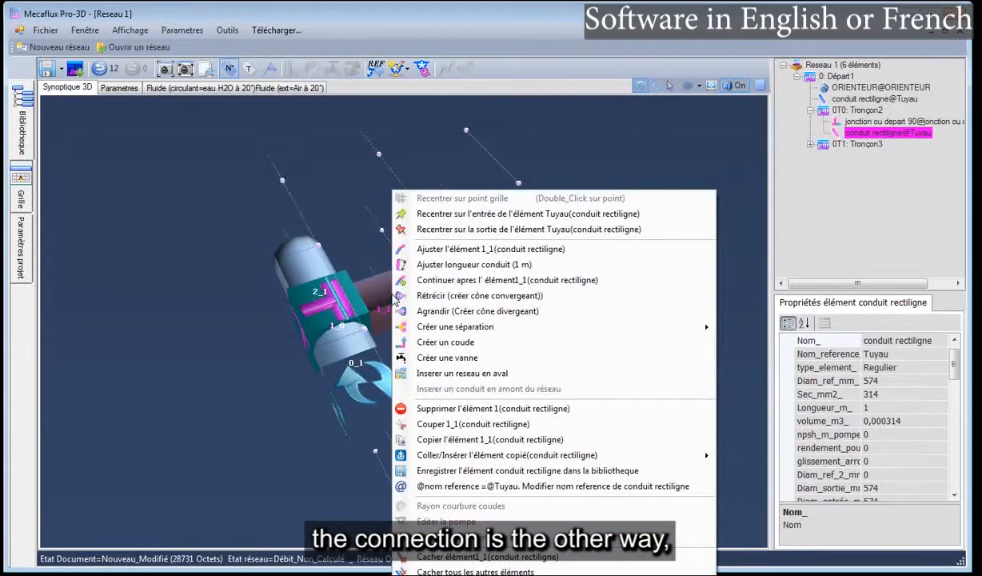
left_click(426, 257)
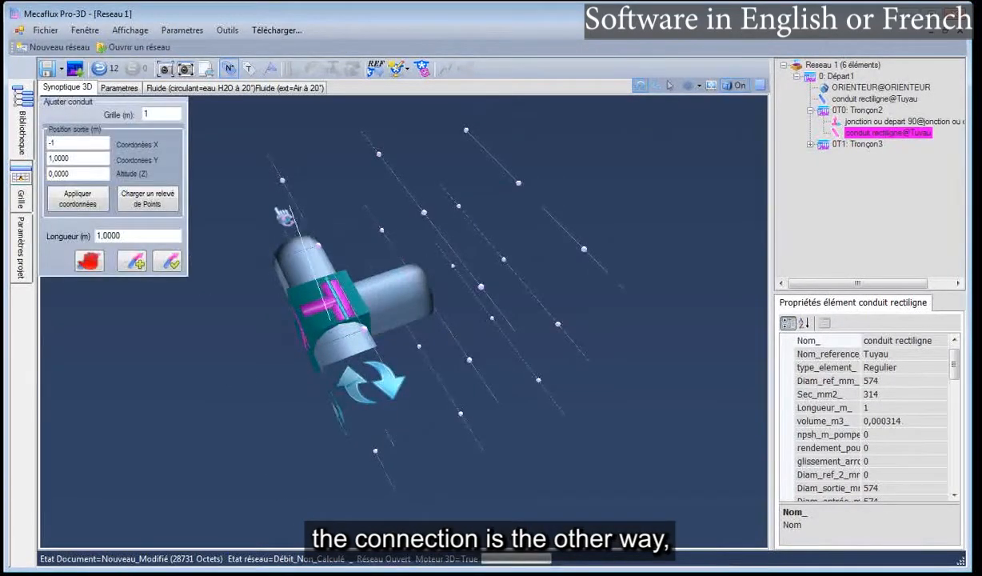
left_click_drag(286, 329, 240, 372)
left_click(349, 303)
left_click_drag(348, 303, 225, 273)
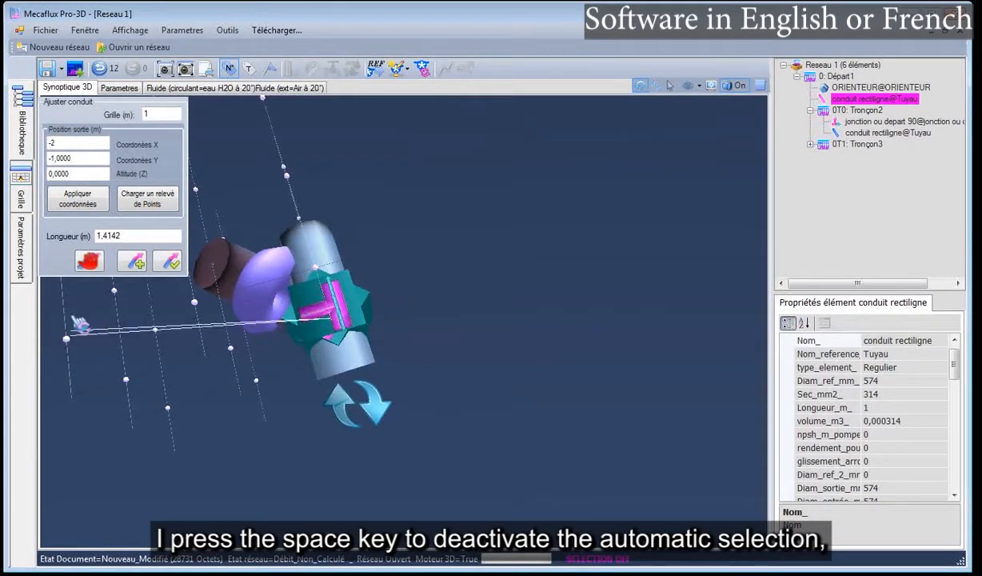
left_click(164, 261)
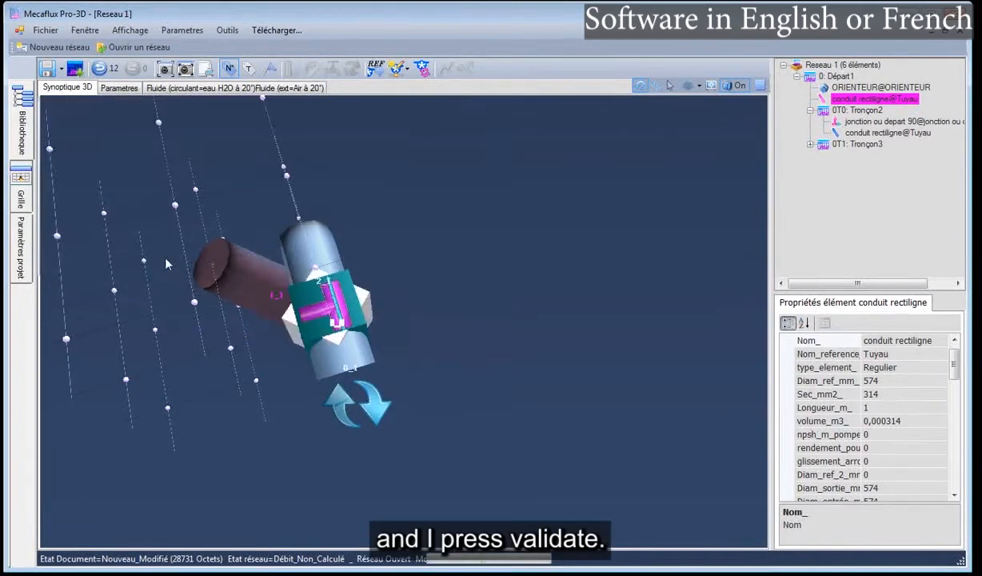
Insert an abrupt reduction to 355 mm at the end of the angled branch and extend it with a 355 mm duct
left_click_drag(179, 333, 303, 421)
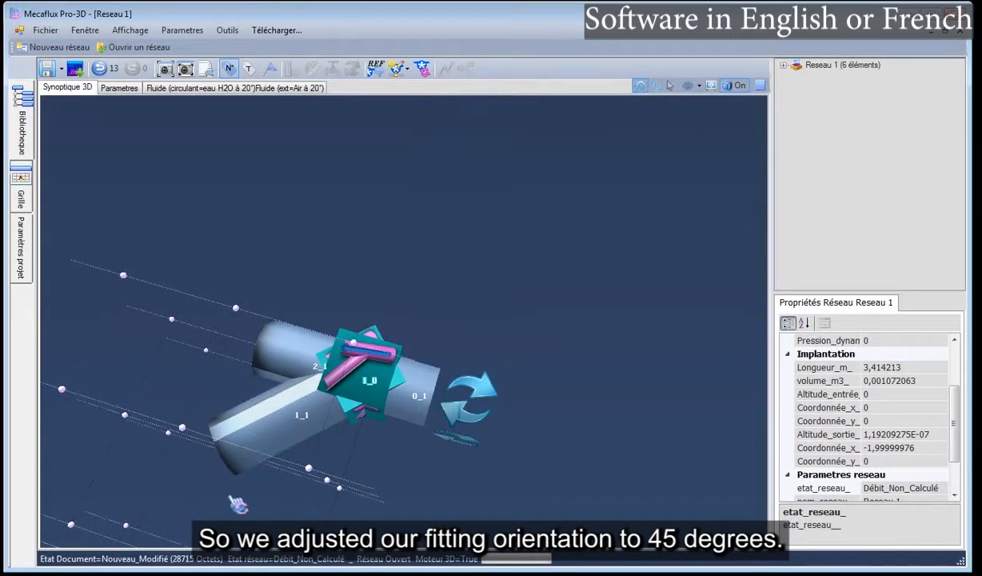
left_click_drag(228, 484, 270, 412)
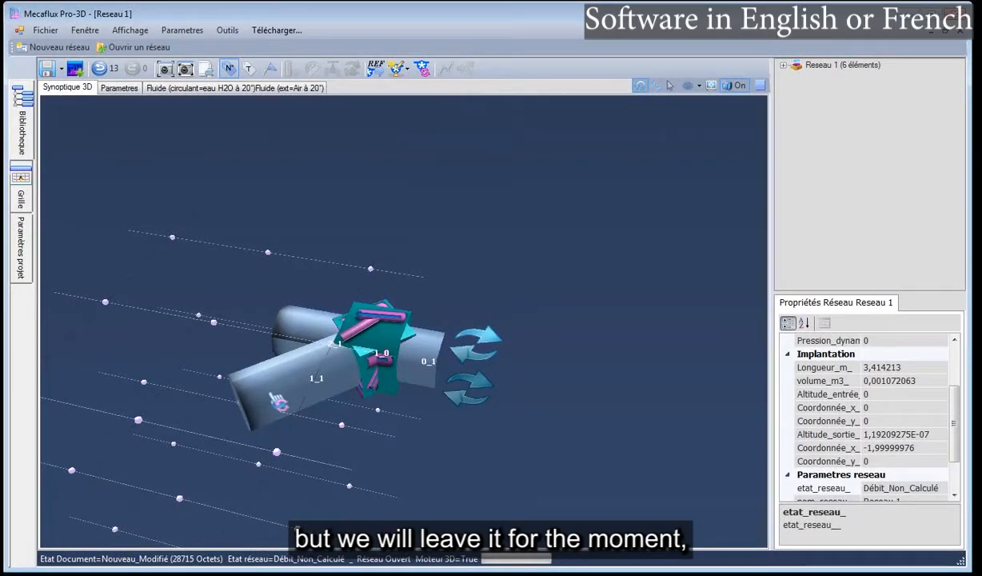
mouse_move(222, 414)
left_mouse_down()
mouse_move(215, 396)
mouse_move(235, 409)
left_mouse_up()
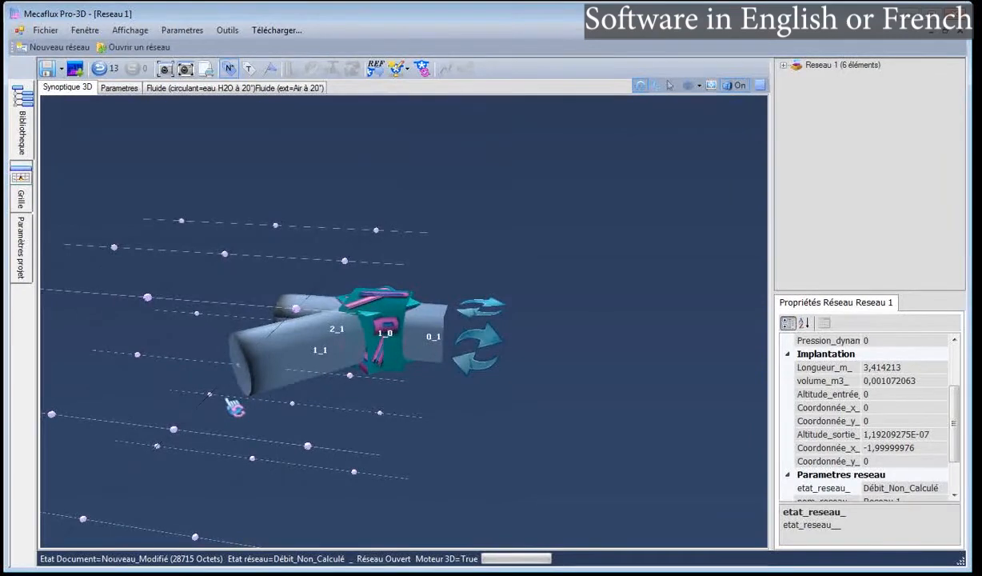
right_click(263, 377)
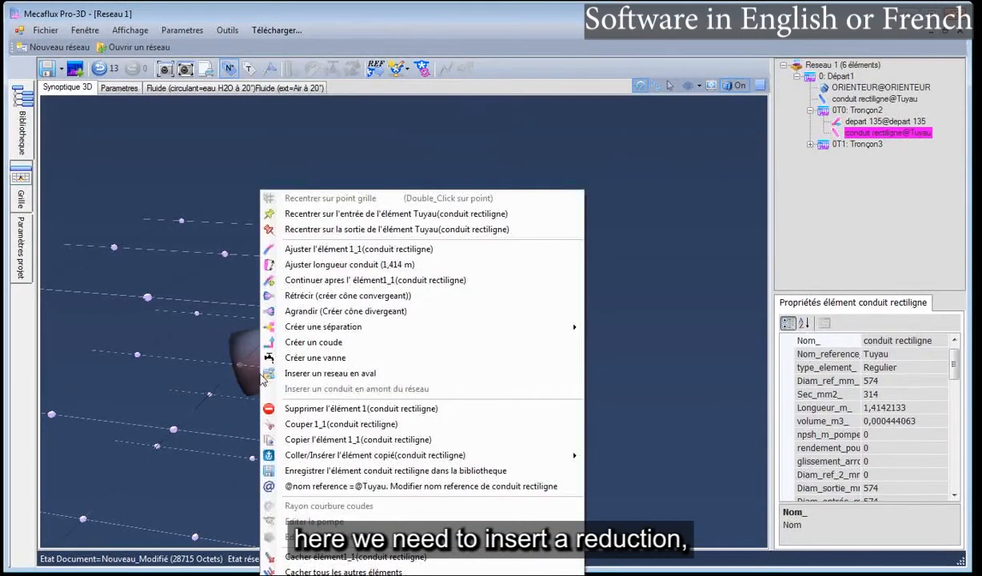
left_click(282, 296)
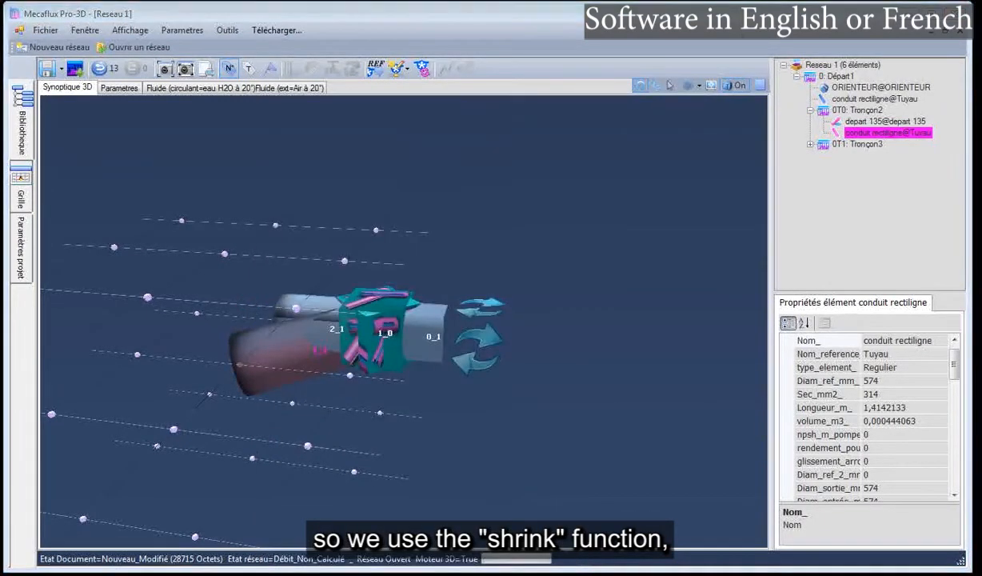
left_click_drag(251, 111, 660, 161)
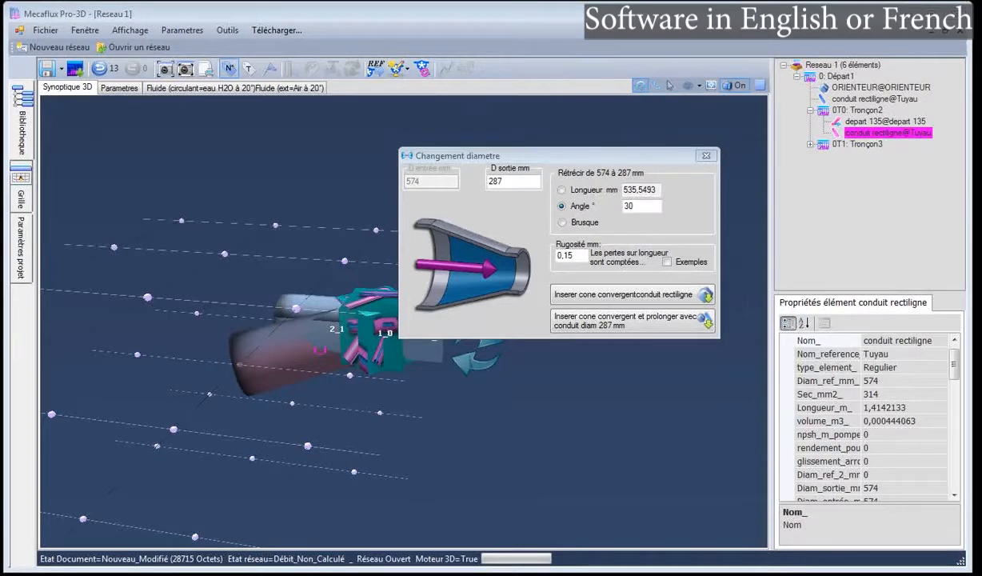
key("alt+Tab")
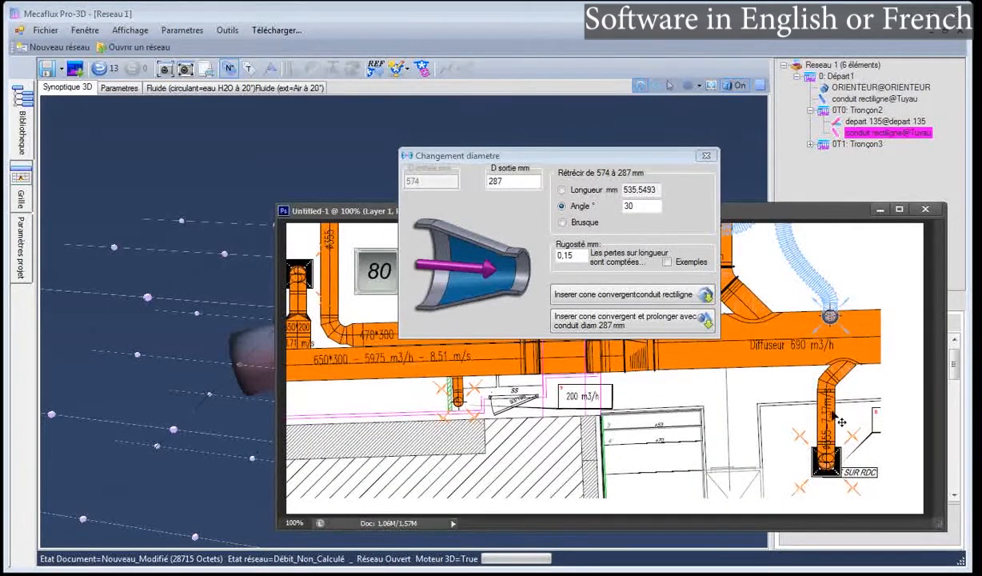
double_click(504, 181)
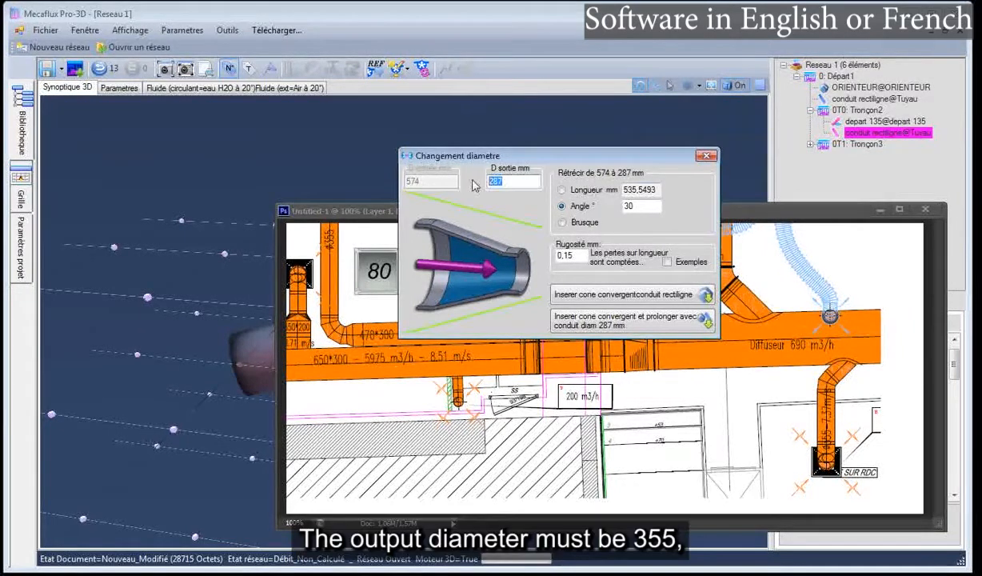
type("355")
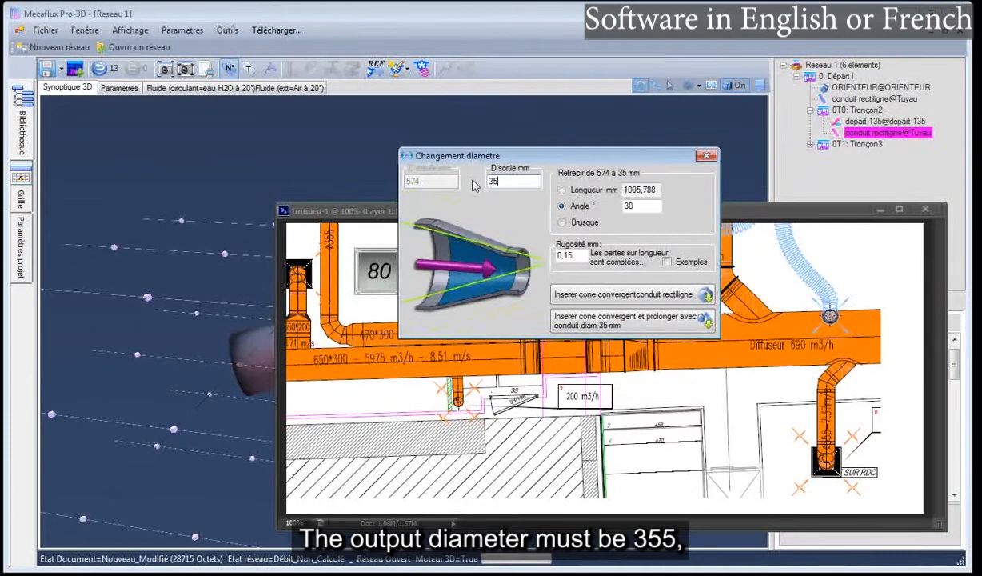
left_click(563, 223)
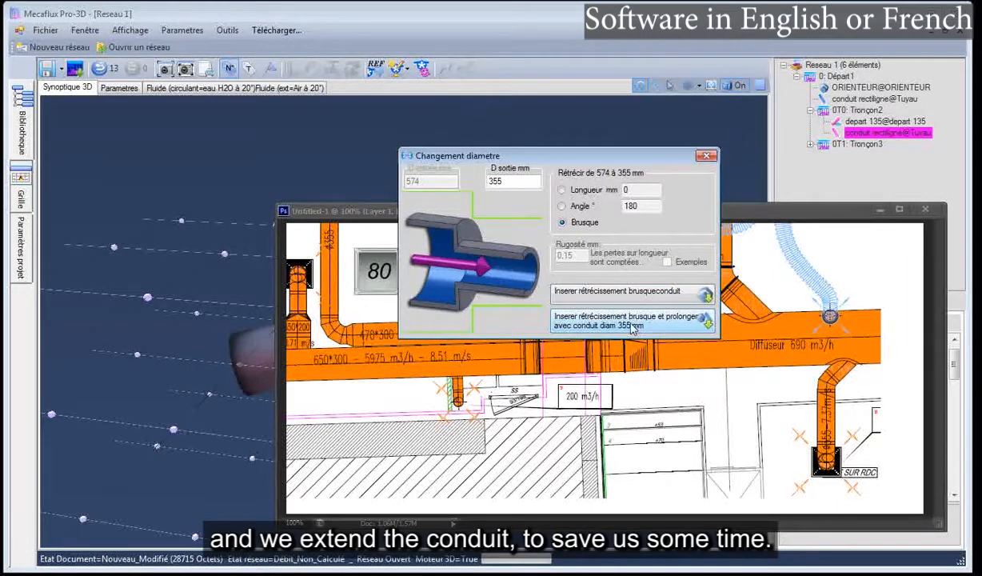
left_click(632, 323)
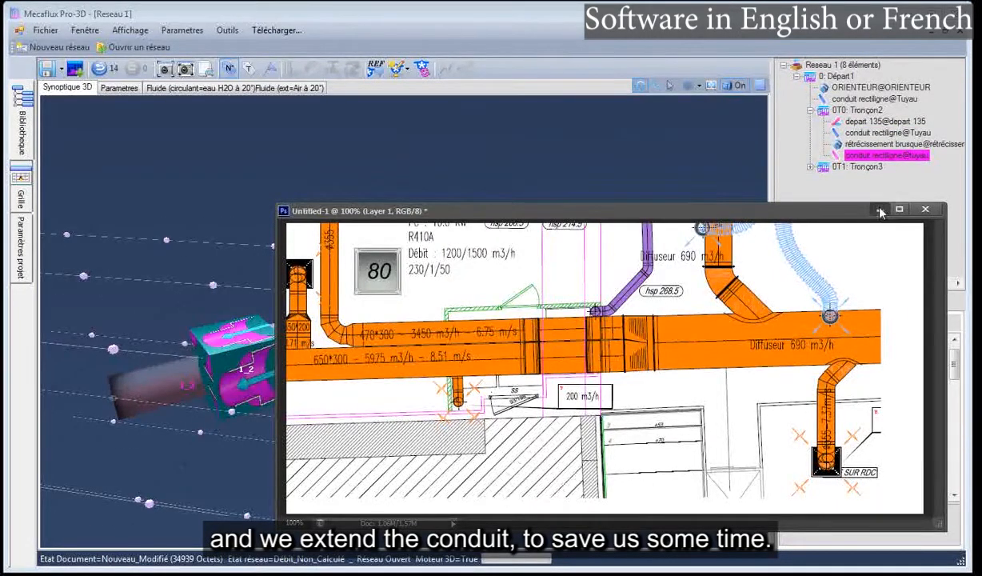
left_click(880, 210)
Set the length of the 574 mm duct between the separation and the reduction to 0.3 m
left_click(306, 430)
left_click_drag(306, 430, 276, 401)
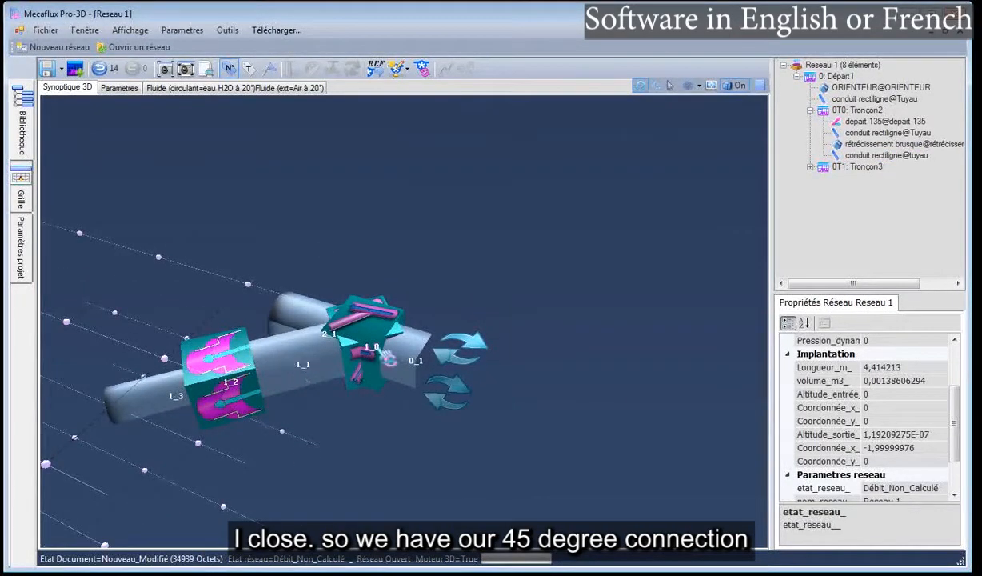
left_click_drag(282, 347, 384, 397)
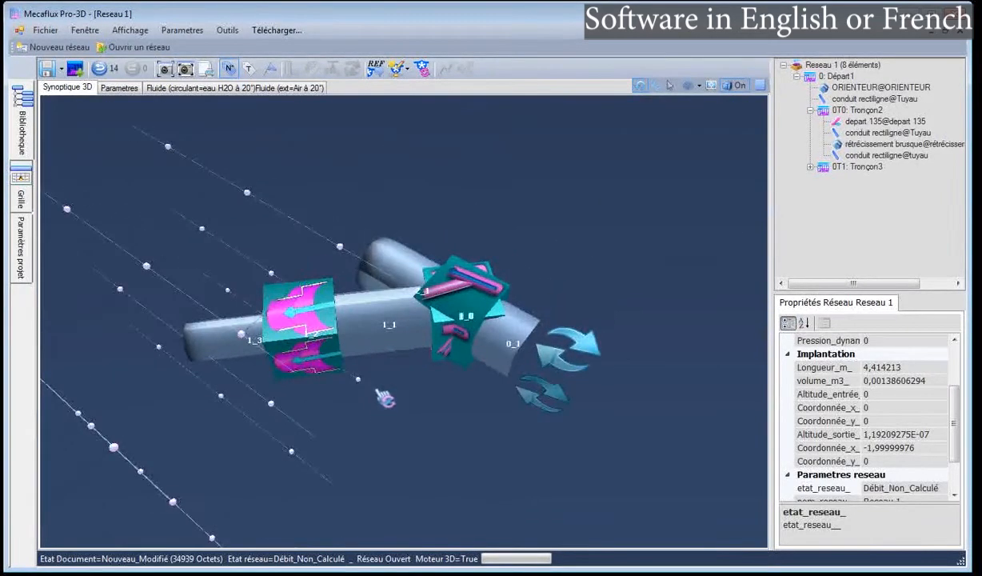
left_click(398, 354)
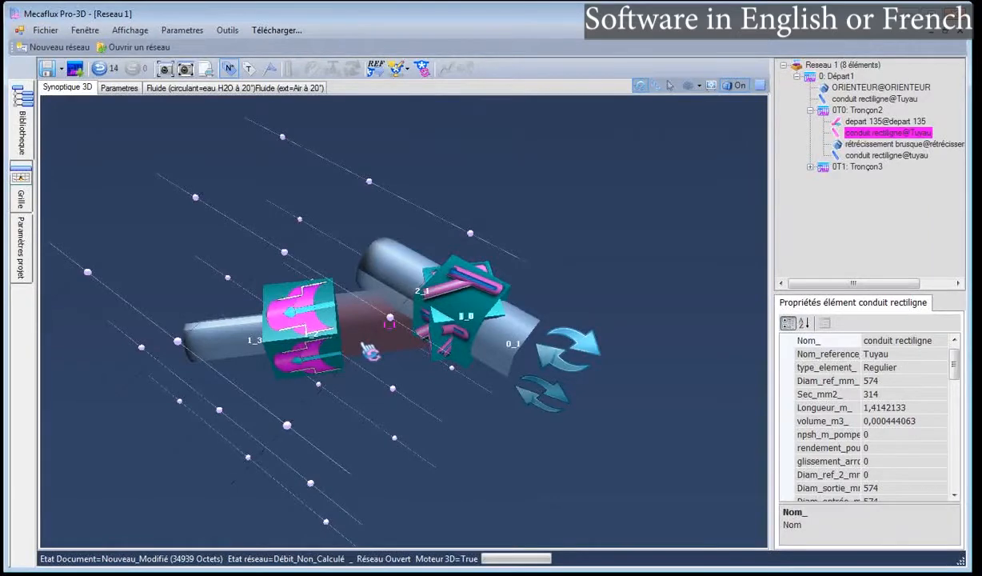
right_click(368, 350)
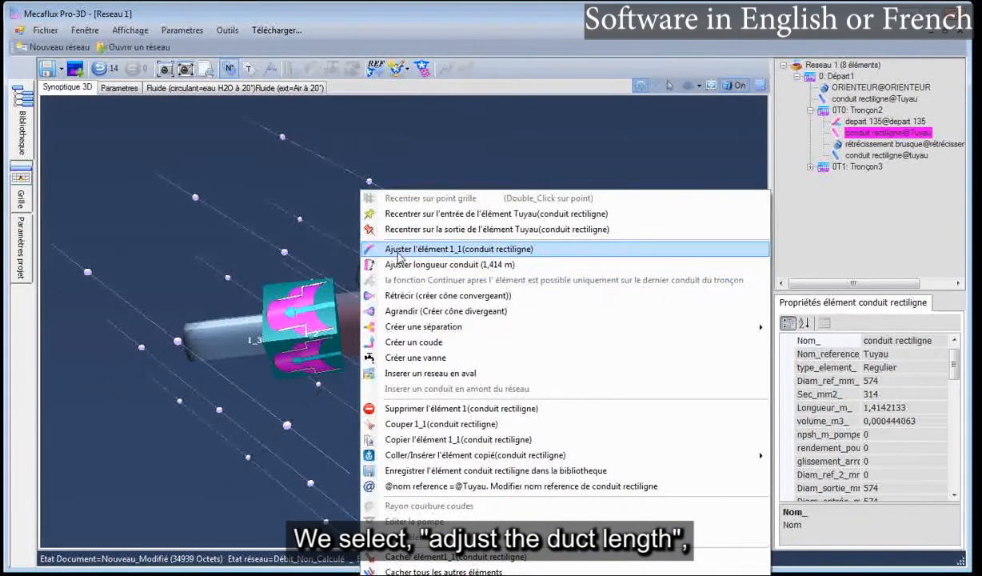
left_click(400, 264)
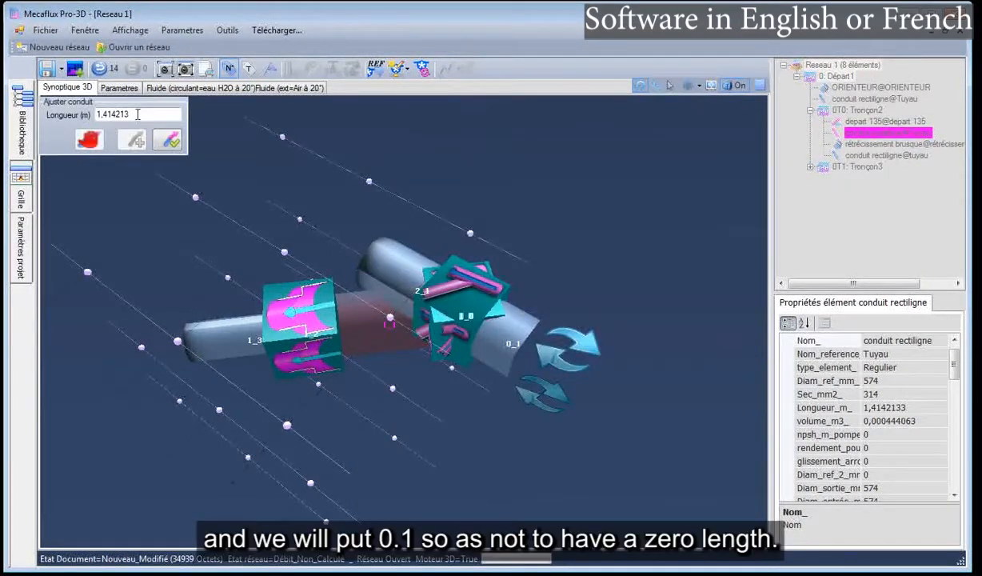
type("0")
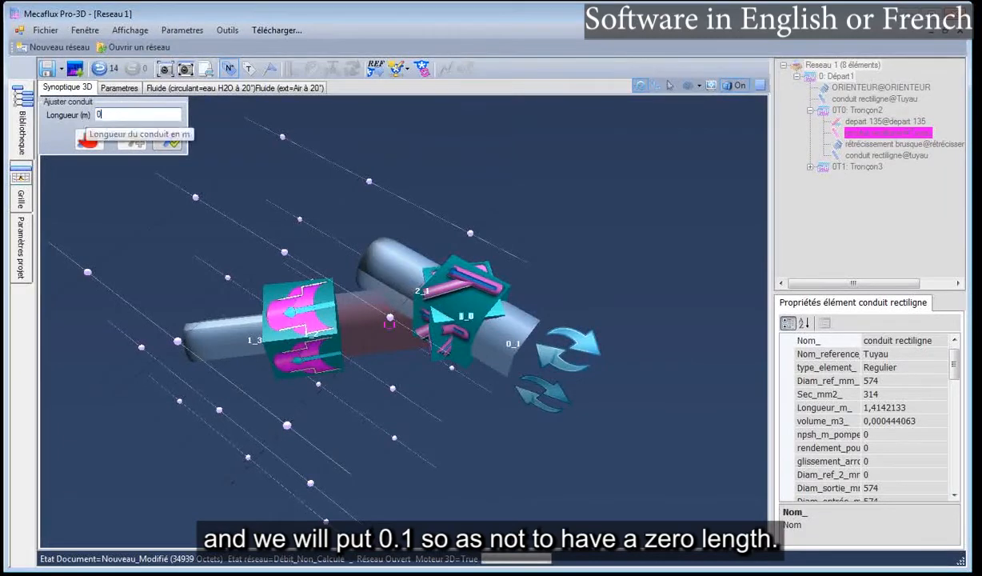
type(",1")
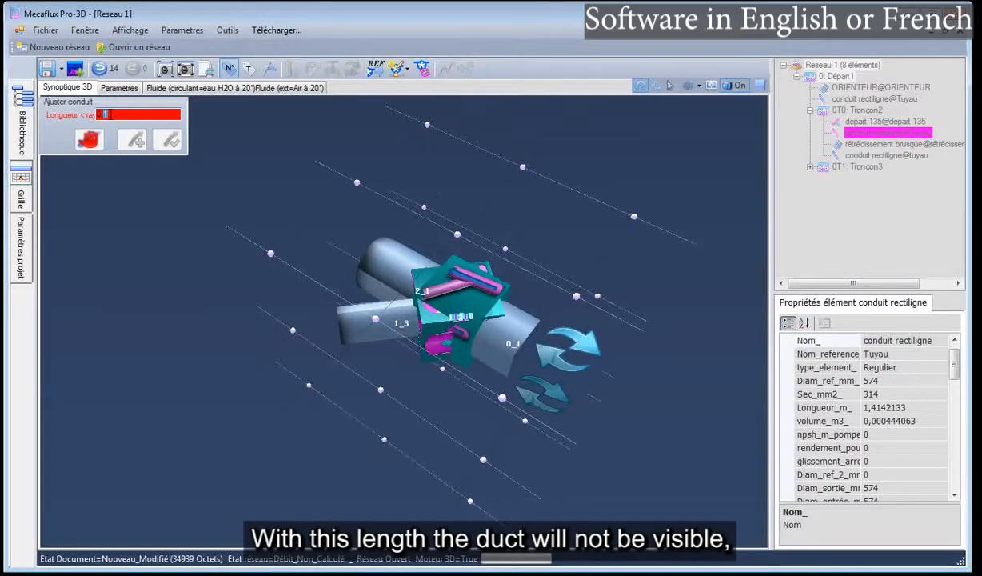
type("2")
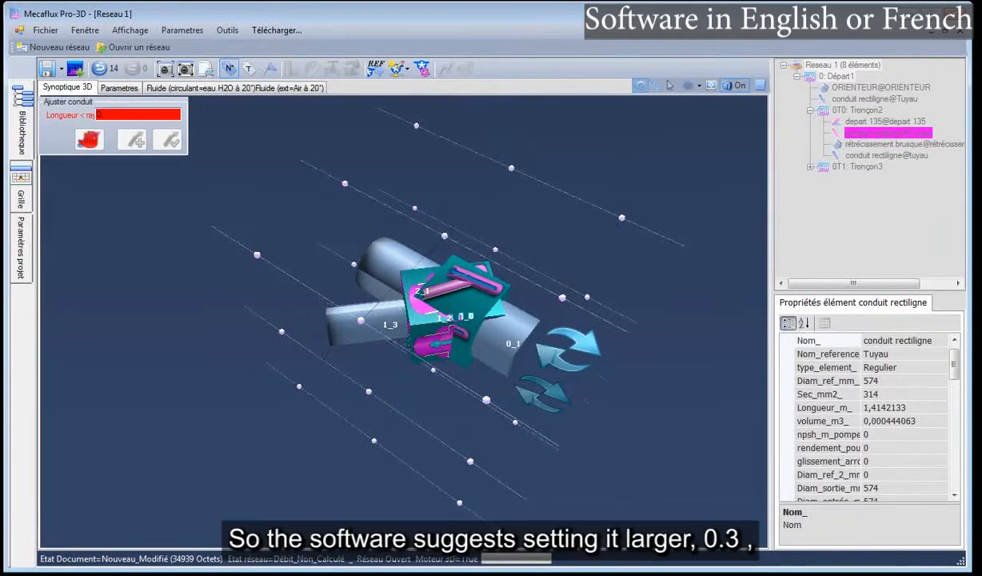
type("3")
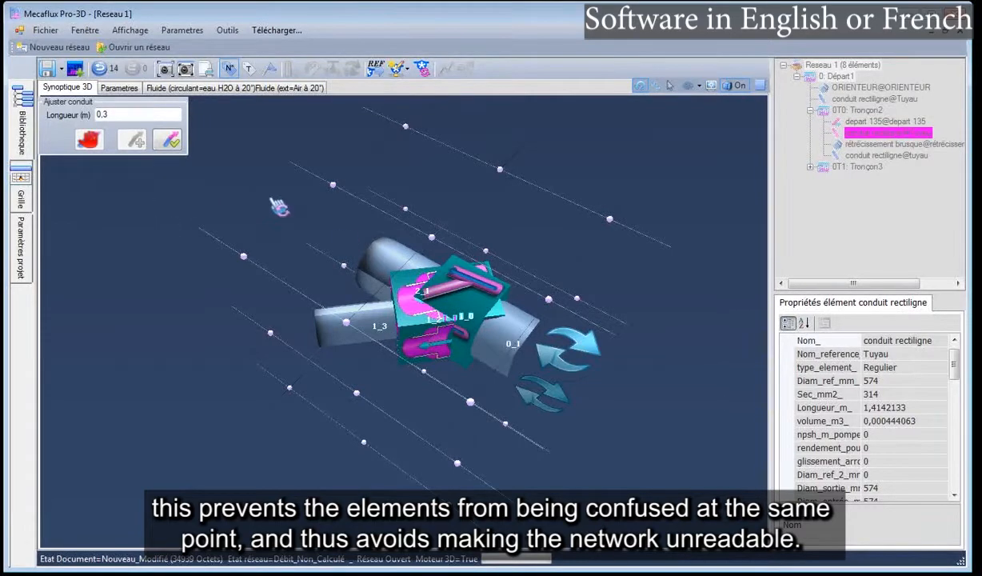
left_click(168, 147)
Check the branch on the network drawing and validate the 355 mm duct's length at 1 m
left_click_drag(239, 360, 515, 432)
left_click(395, 401)
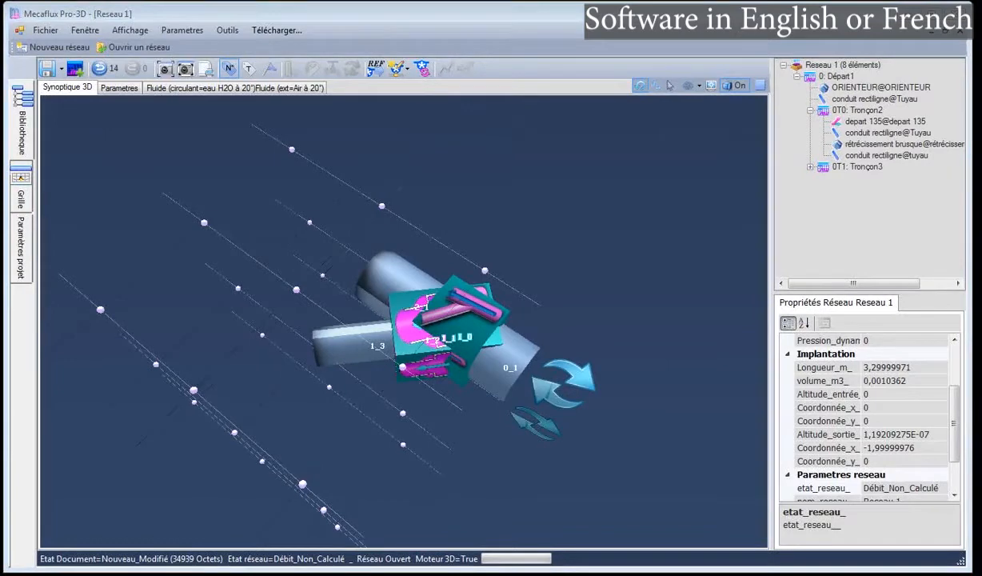
left_click(513, 574)
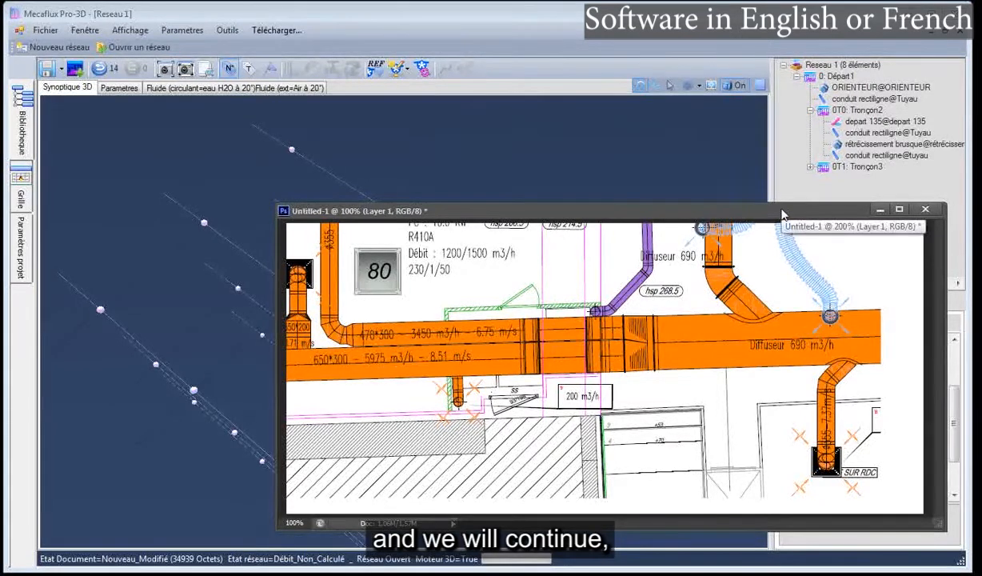
left_click_drag(784, 214, 819, 209)
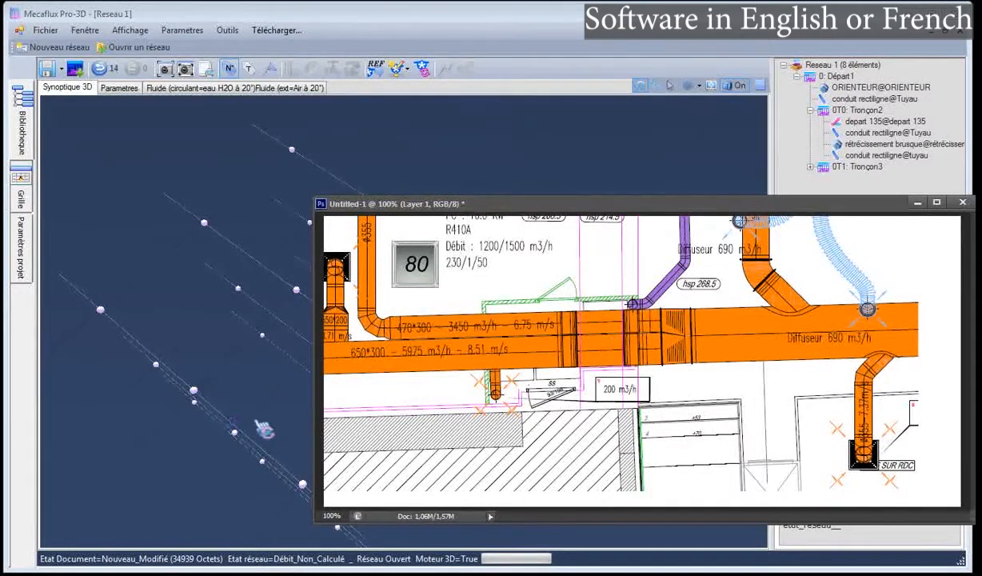
left_click(249, 390)
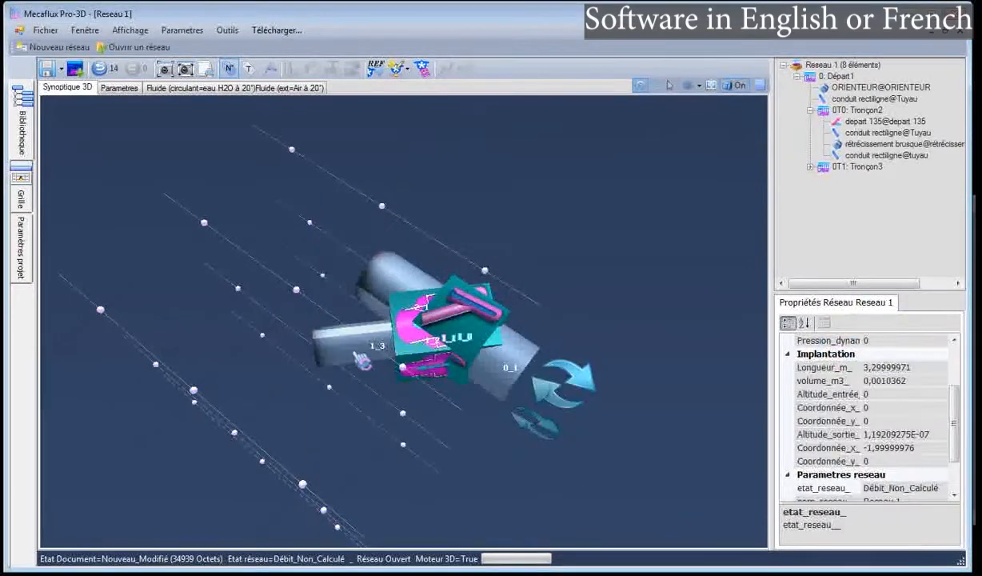
left_click(356, 360)
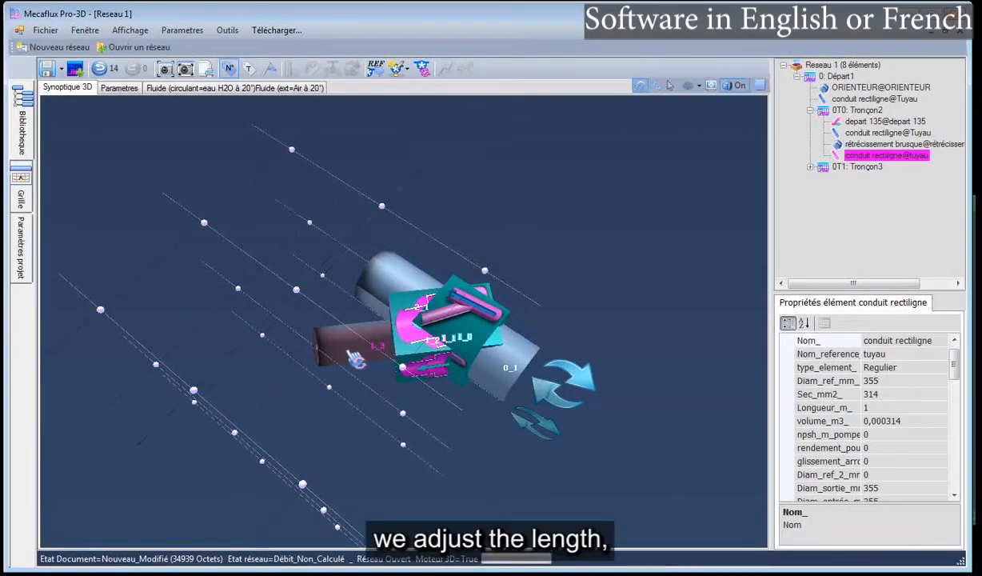
right_click(351, 355)
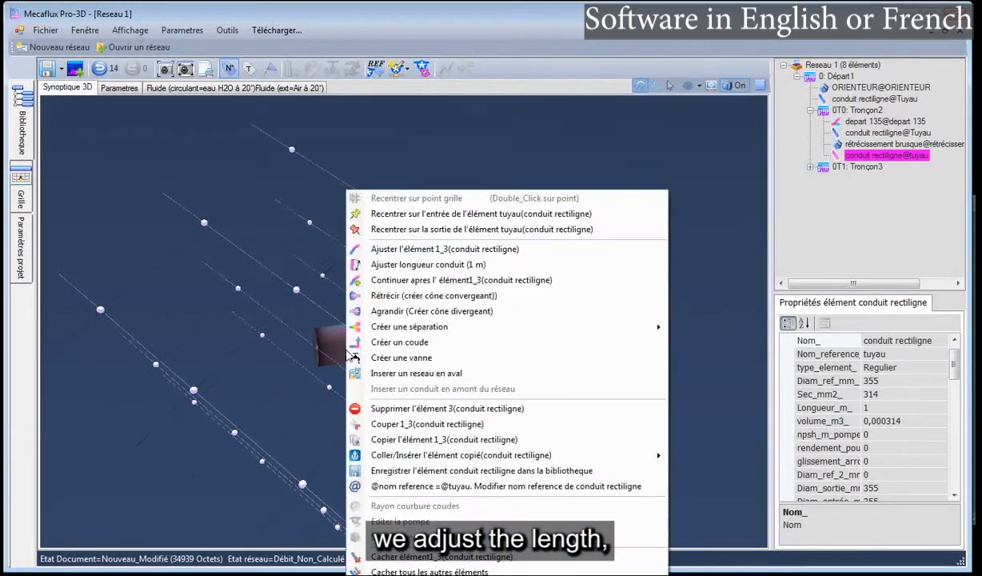
left_click(400, 255)
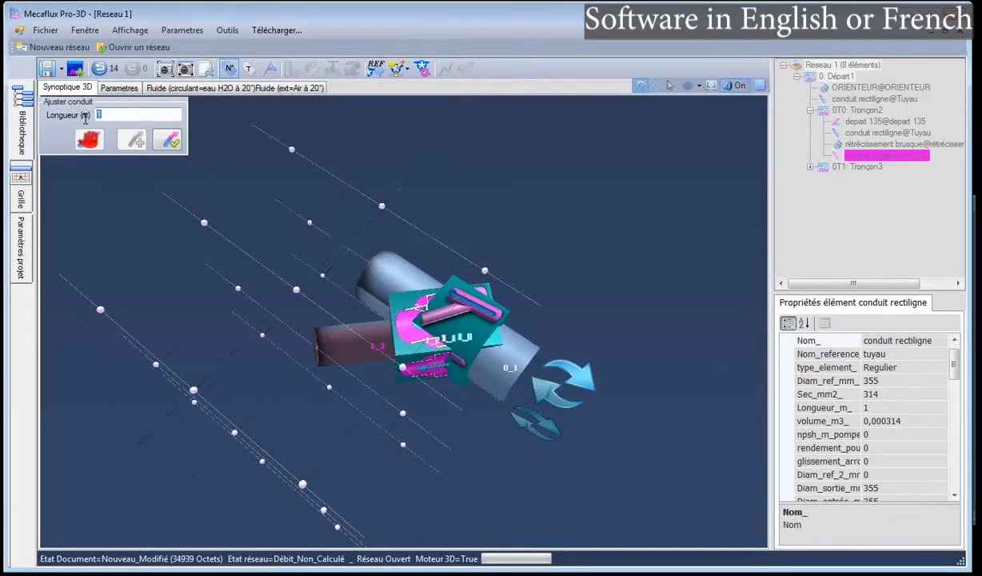
left_click(168, 141)
Extend the branch with another 355 mm duct perpendicular to the main trunk, ending at X -1.9192, Y -1.9192, altitude 0
right_click(327, 346)
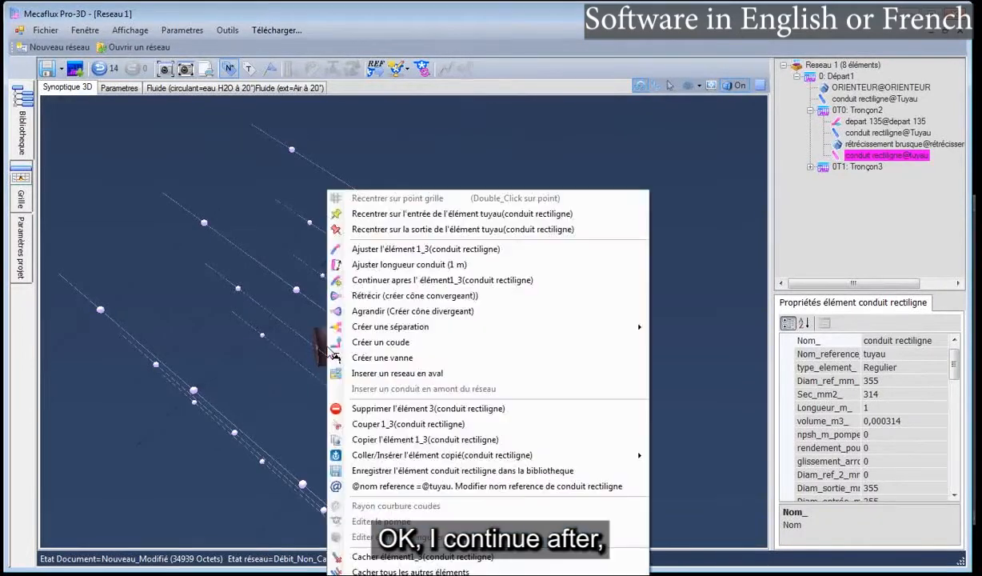
left_click(376, 281)
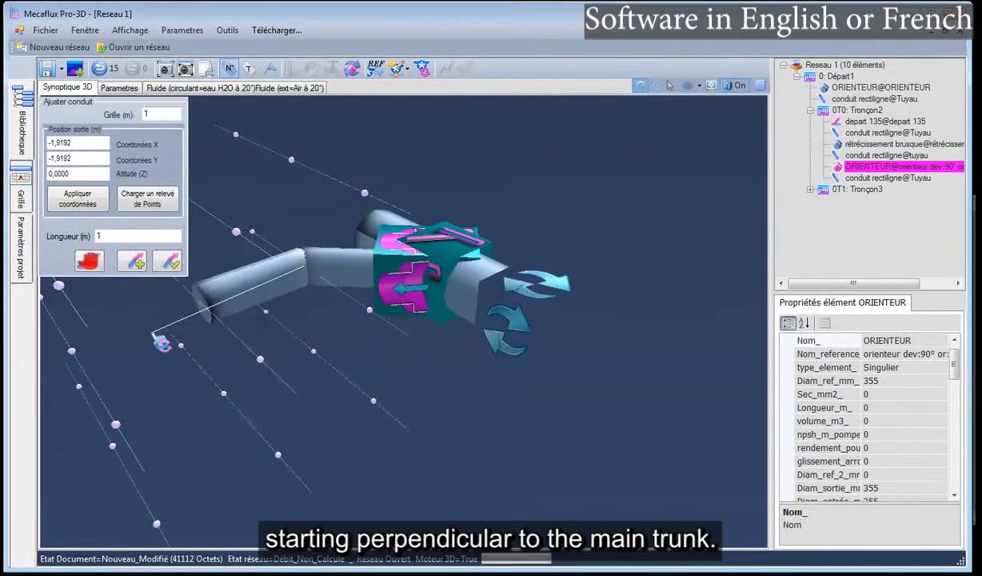
left_click(167, 261)
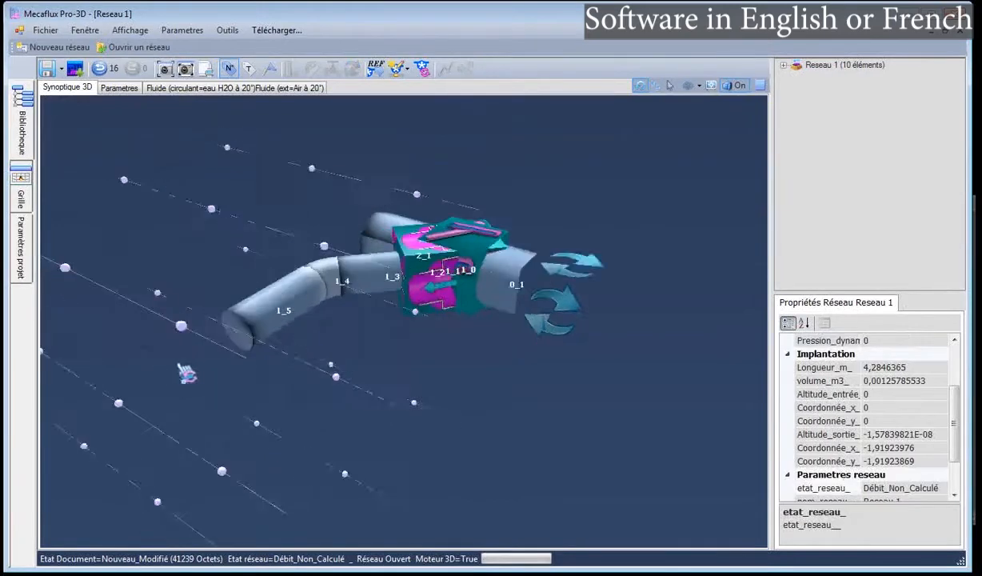
left_click_drag(470, 448, 634, 406)
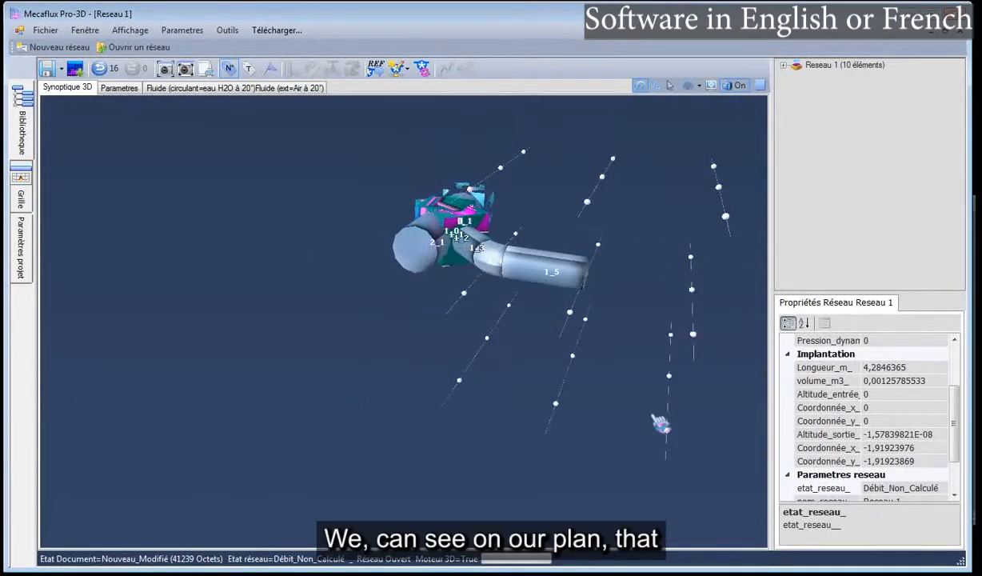
Check the descent on the network drawing and extend the branch's end with a vertical 355 mm duct running 3 m down to altitude -3
key("alt+Tab")
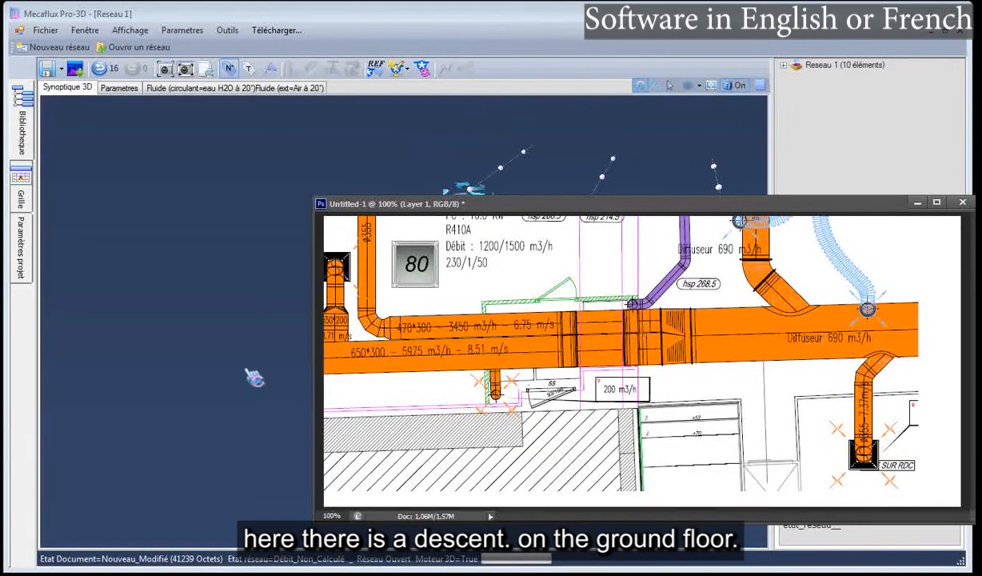
key("alt+Tab")
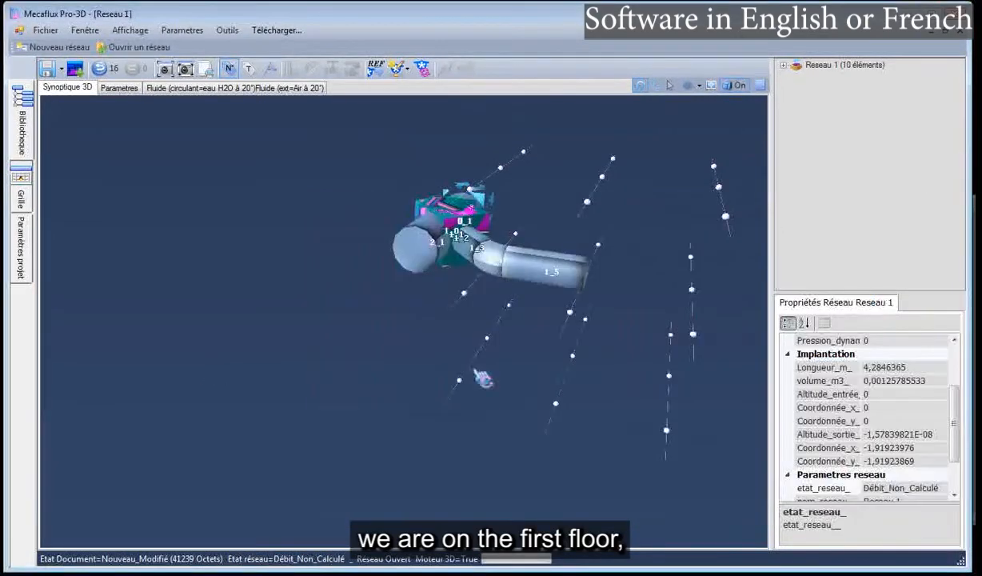
left_click_drag(548, 329, 512, 321)
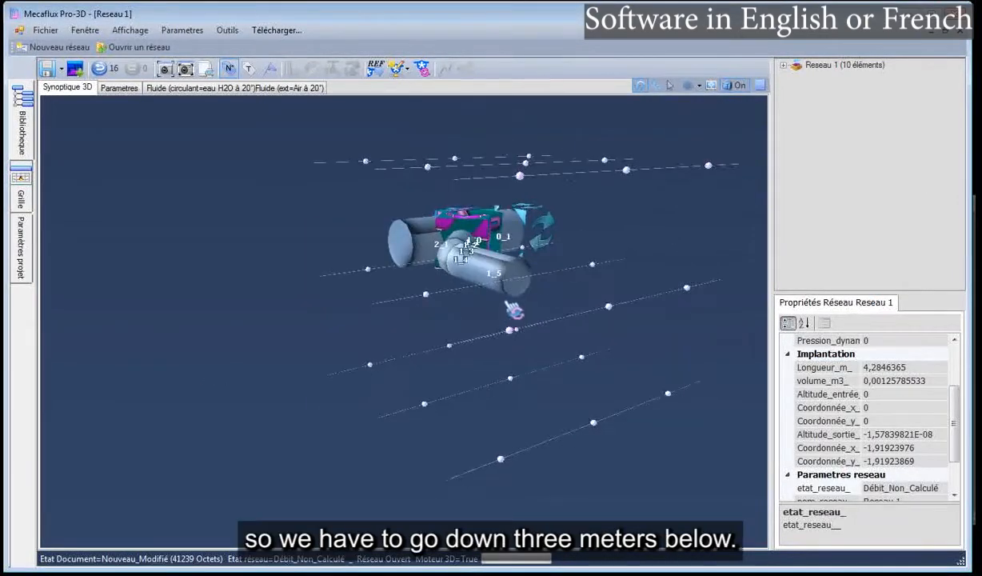
left_click(495, 280)
right_click(502, 295)
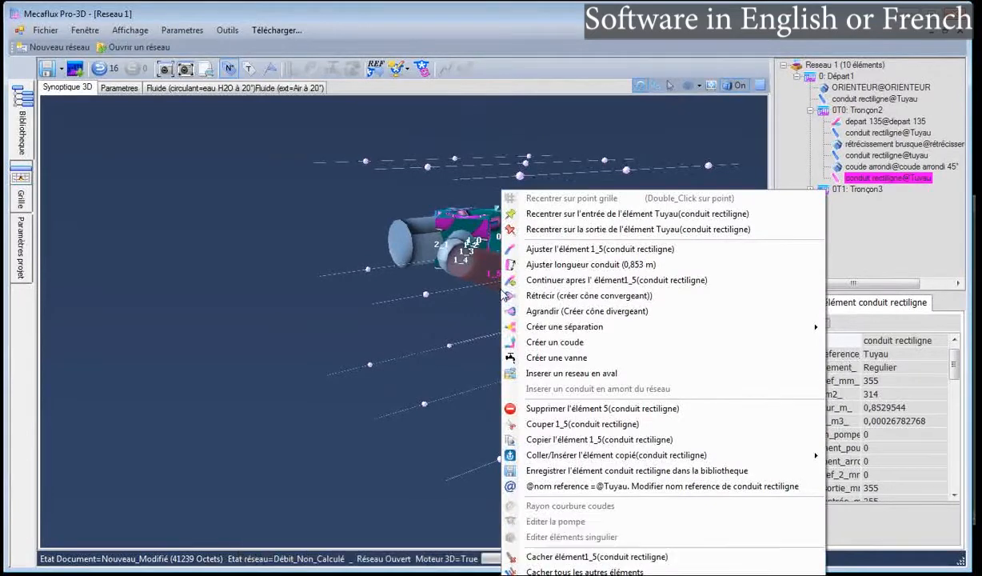
left_click(560, 280)
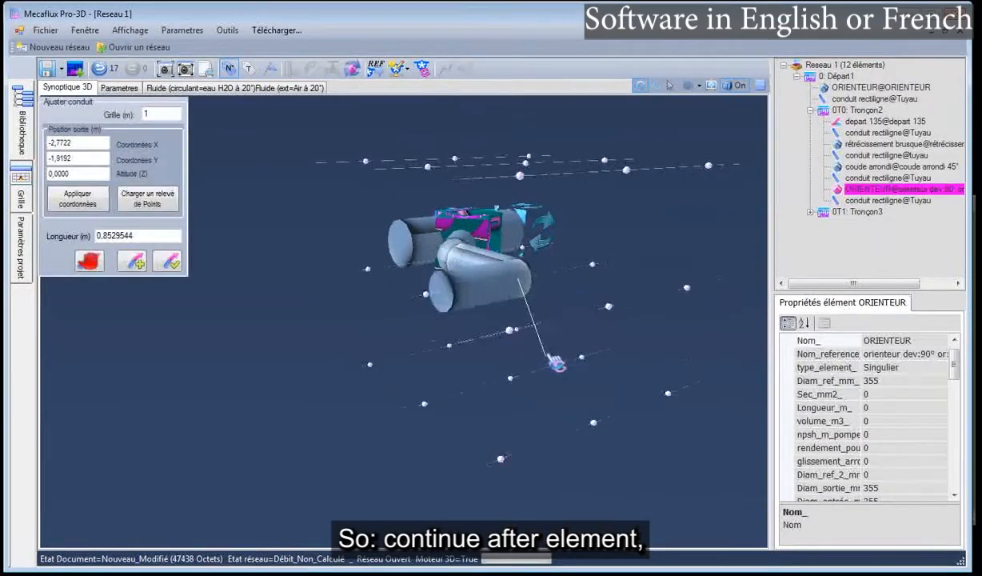
left_click_drag(550, 362, 497, 351)
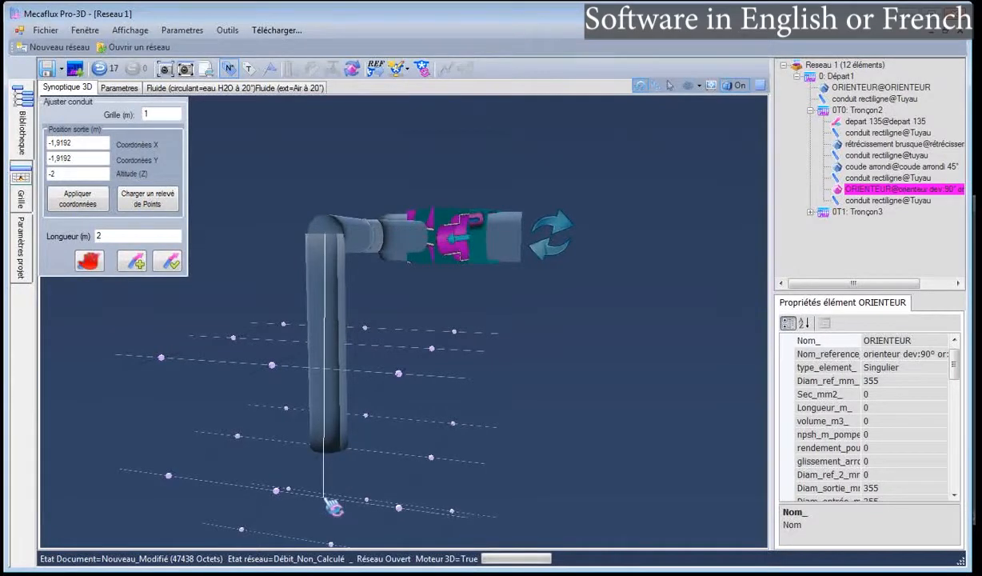
right_click_drag(342, 500, 322, 495)
scroll(264, 479, "down", 3)
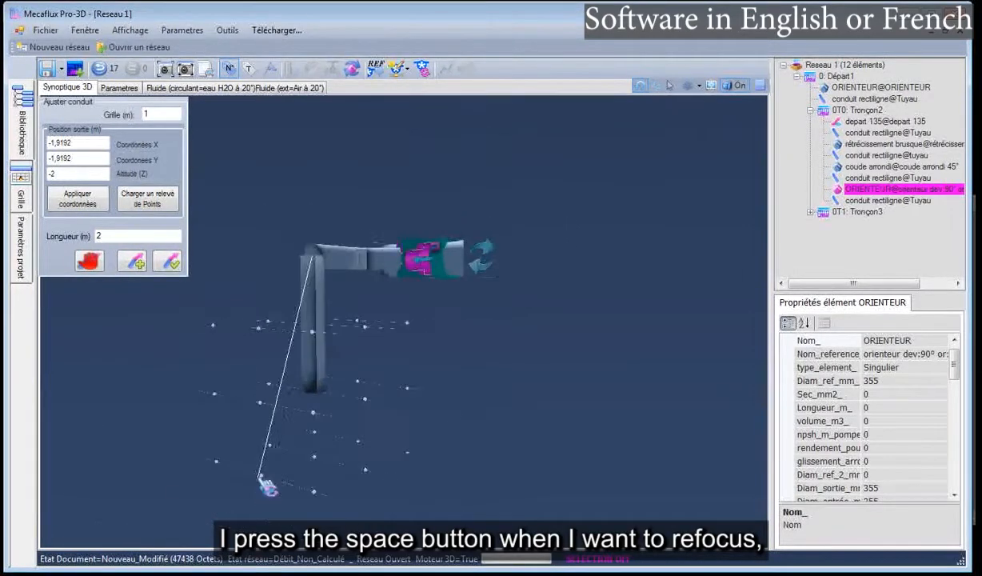
scroll(260, 478, "up", 2)
mouse_move(299, 424)
right_mouse_down()
mouse_move(292, 418)
mouse_move(309, 414)
mouse_move(304, 438)
right_mouse_up()
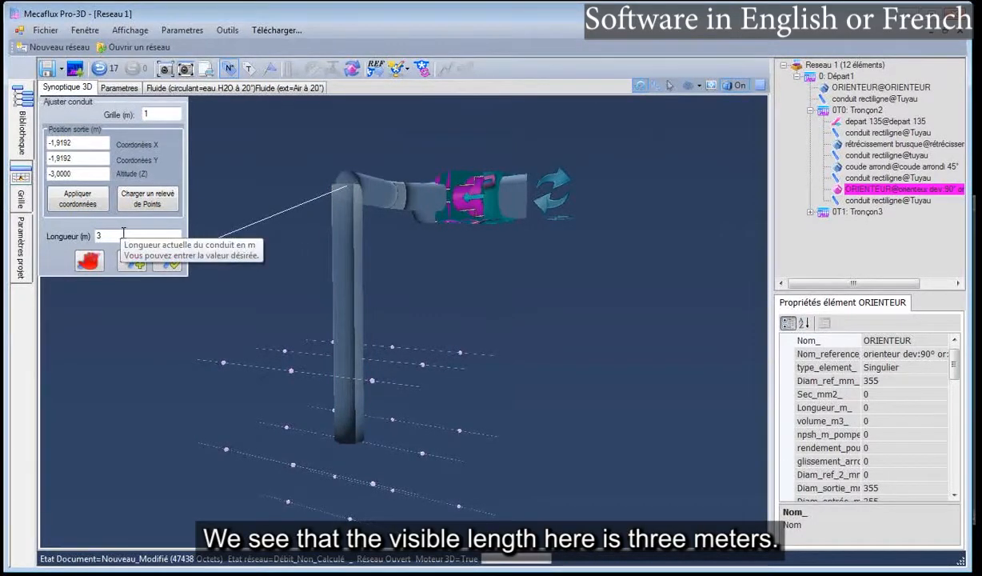
left_click(167, 261)
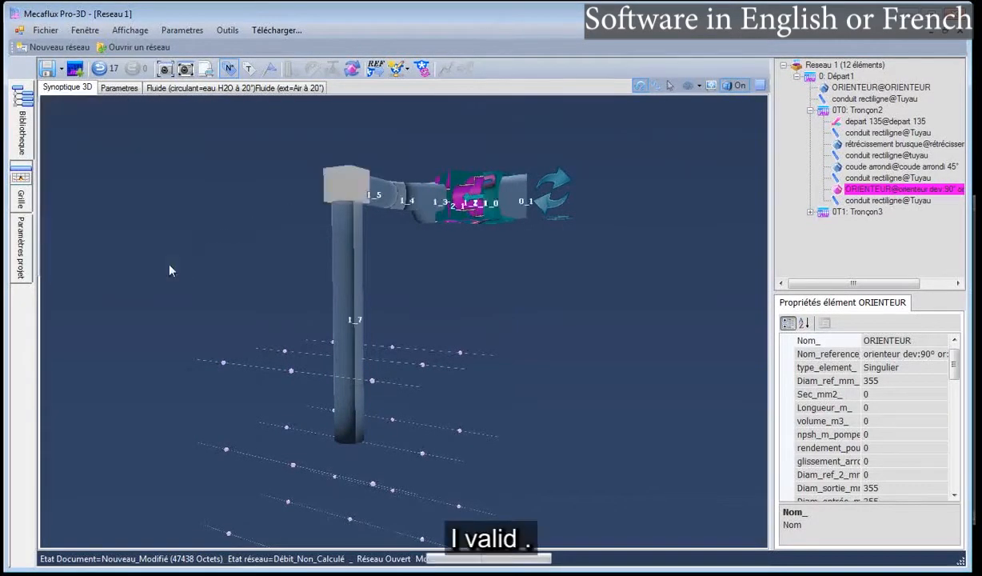
Check the next connection on the drawing and create a 90° separation at the end of the main trunk's 574 mm duct
left_click_drag(169, 270, 189, 308)
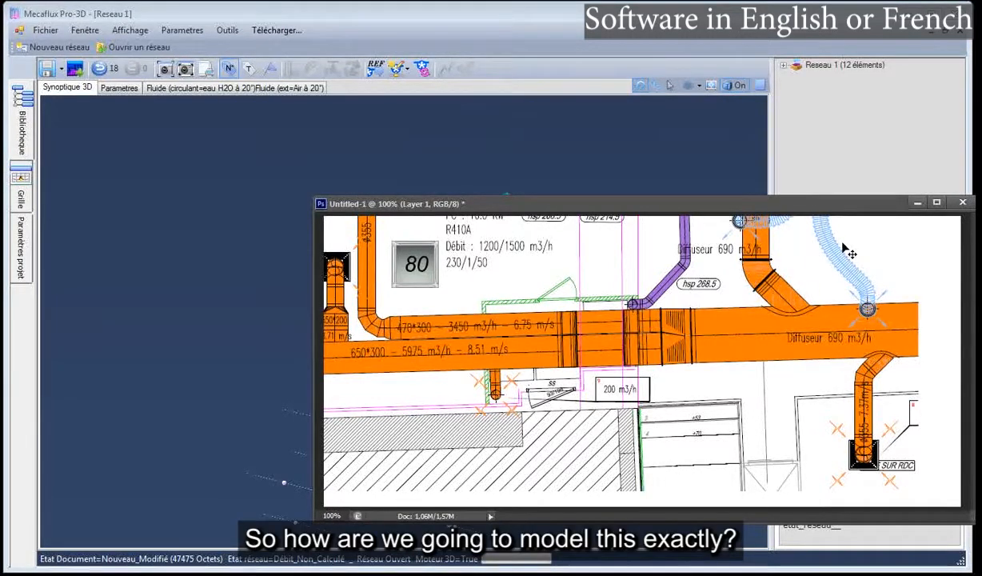
left_click(224, 300)
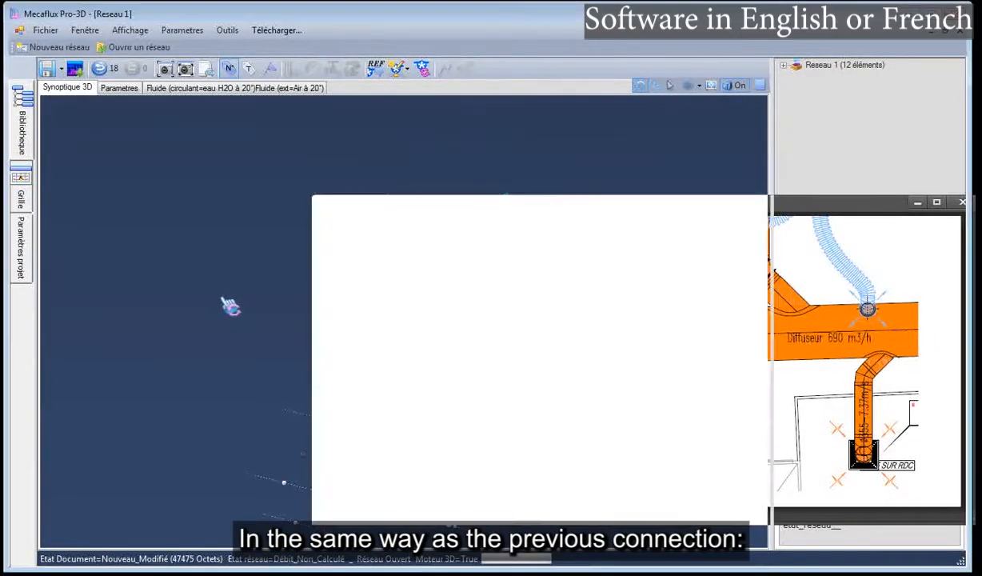
left_click_drag(566, 346, 456, 368)
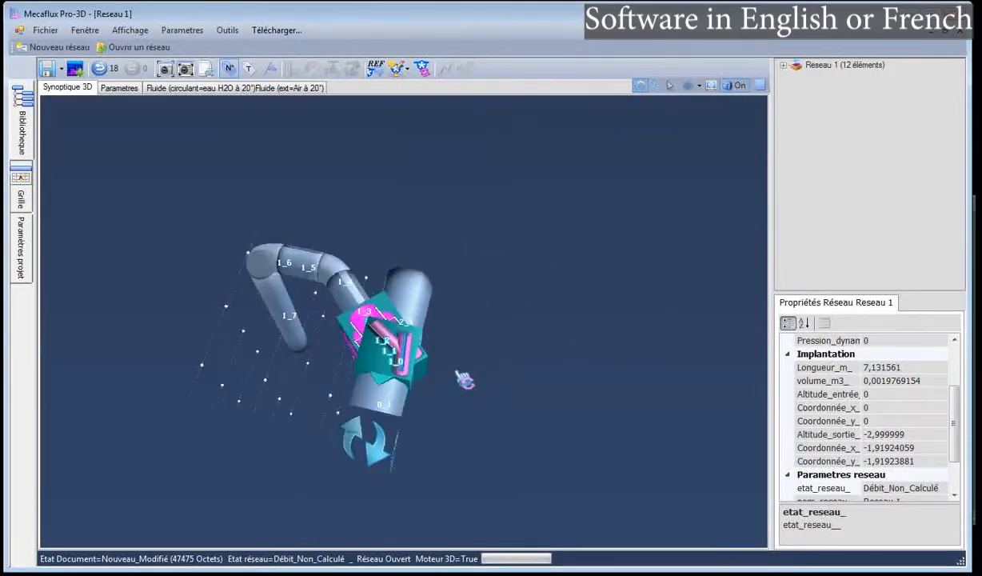
left_click(424, 311)
right_click(424, 311)
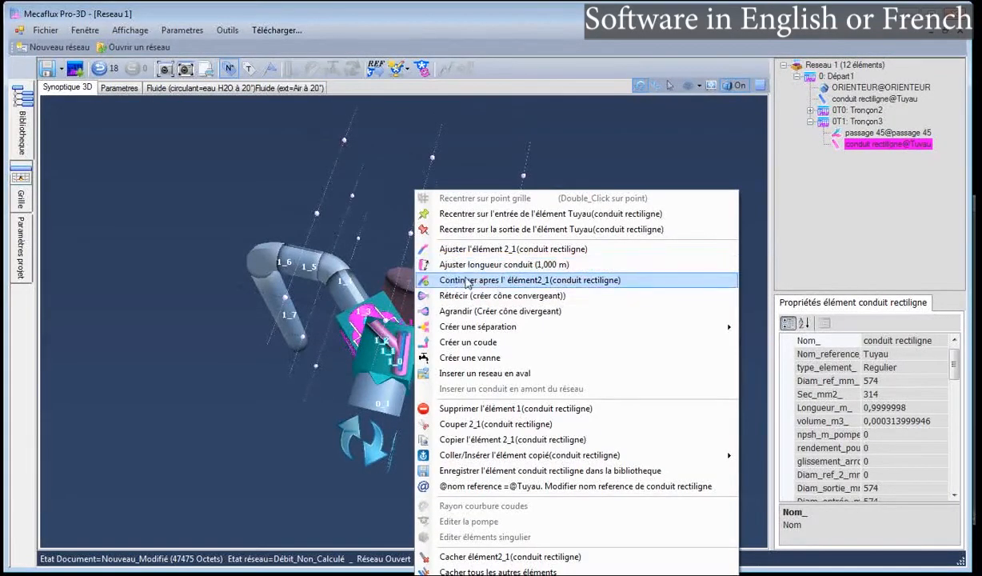
mouse_move(475, 329)
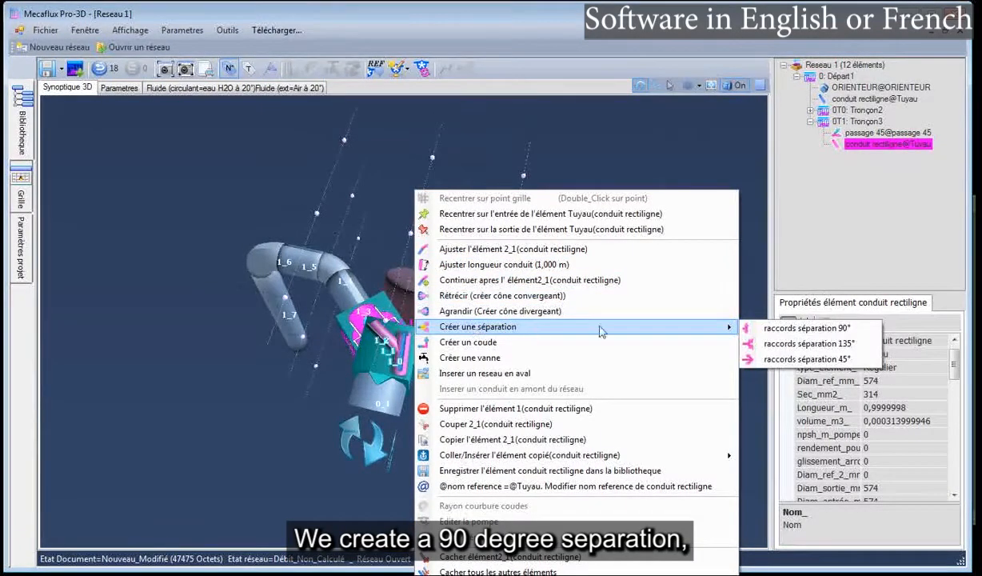
left_click(797, 329)
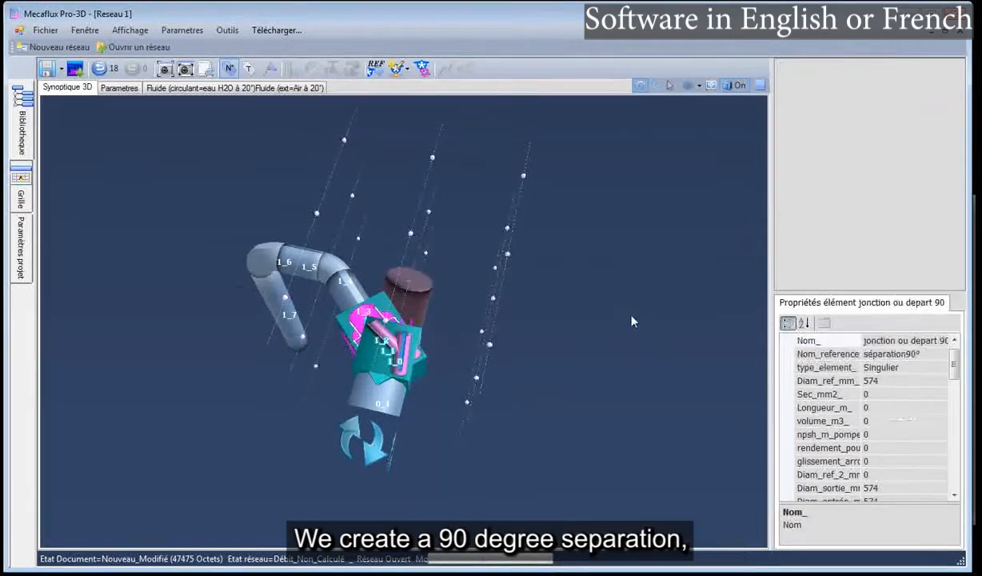
Adjust the separation's through branch to continue straight along the trunk for 1 m, with its outlet at X -3, Y 0, altitude 0
left_click_drag(622, 338, 457, 211)
left_click(411, 179)
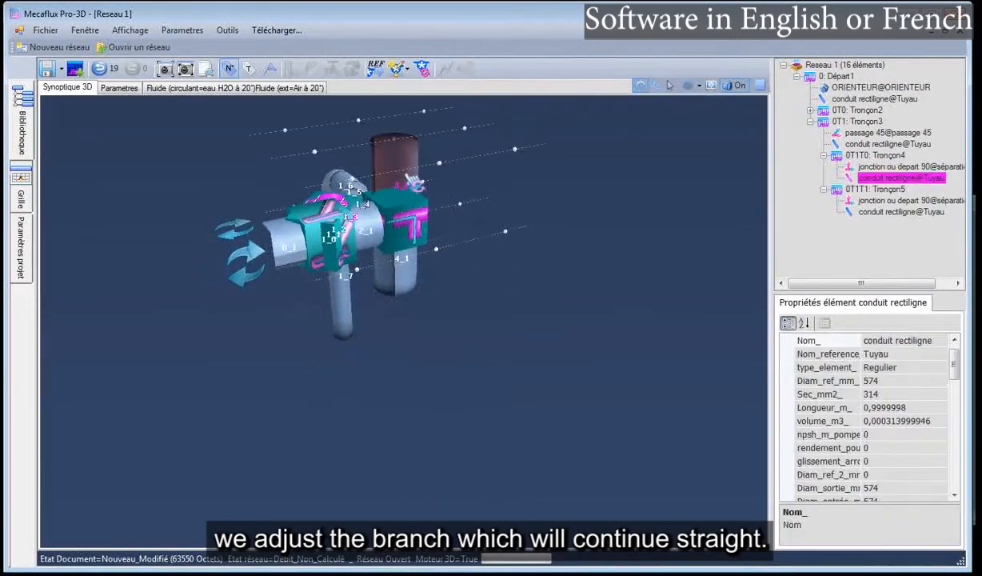
right_click(411, 179)
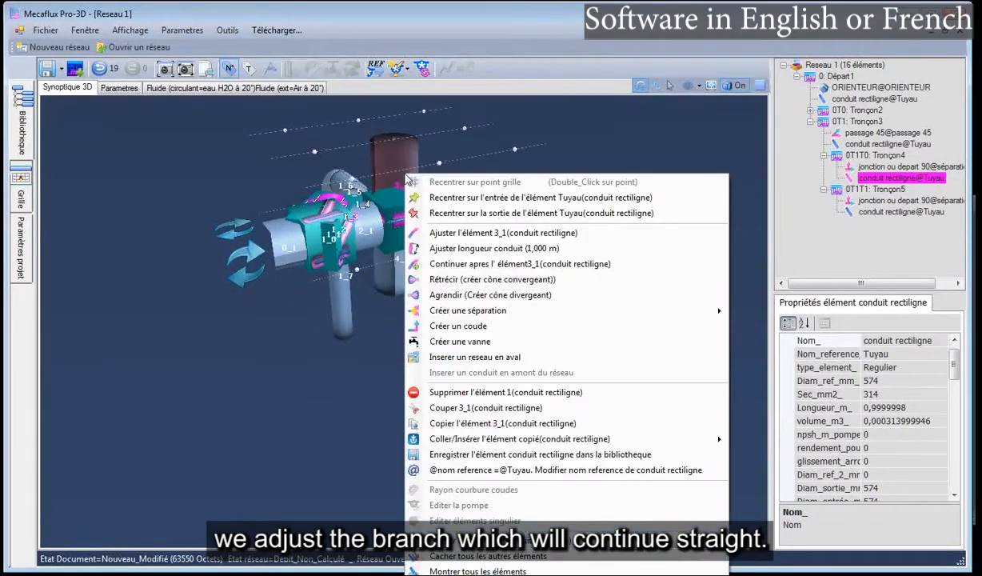
left_click(456, 233)
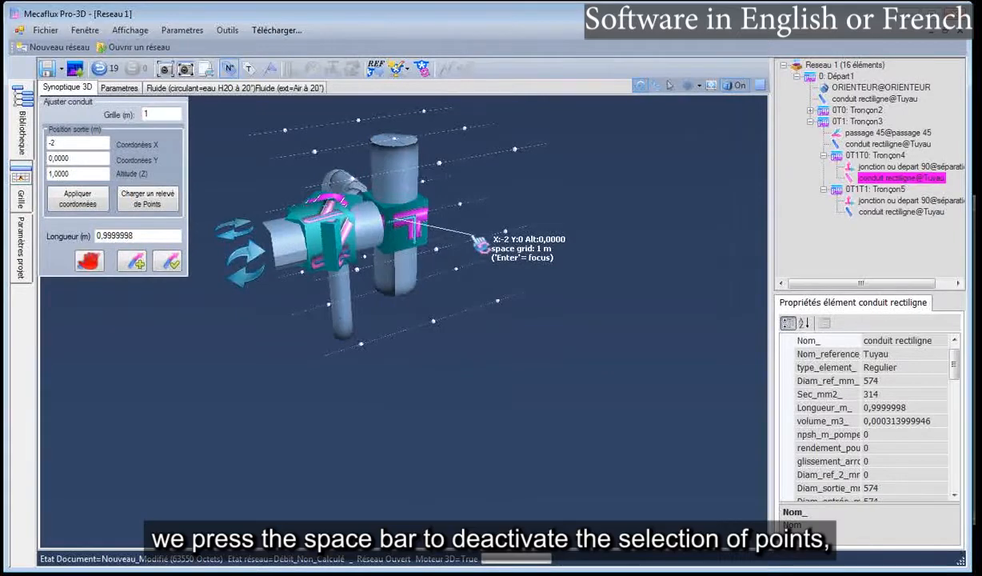
key("space")
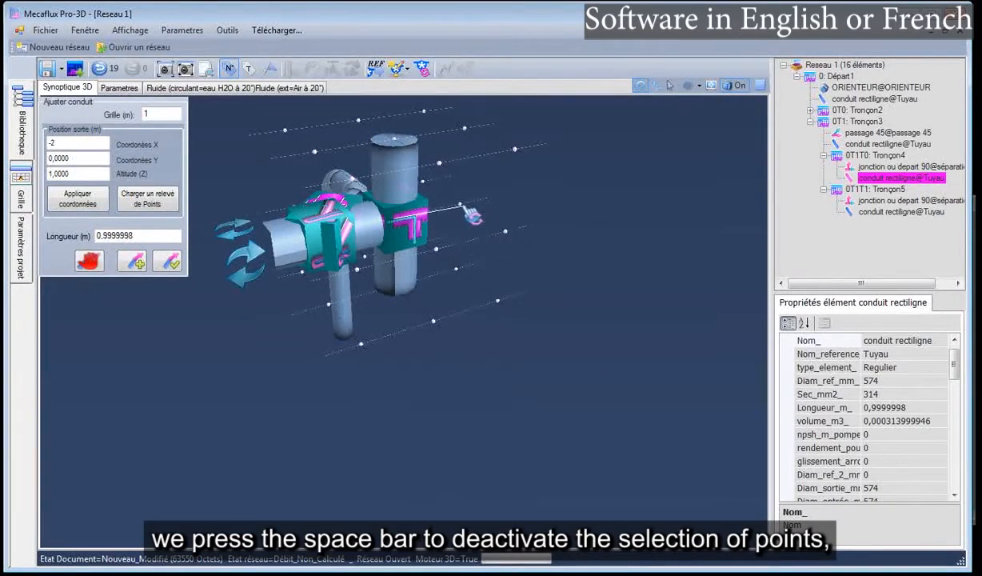
left_click(466, 209)
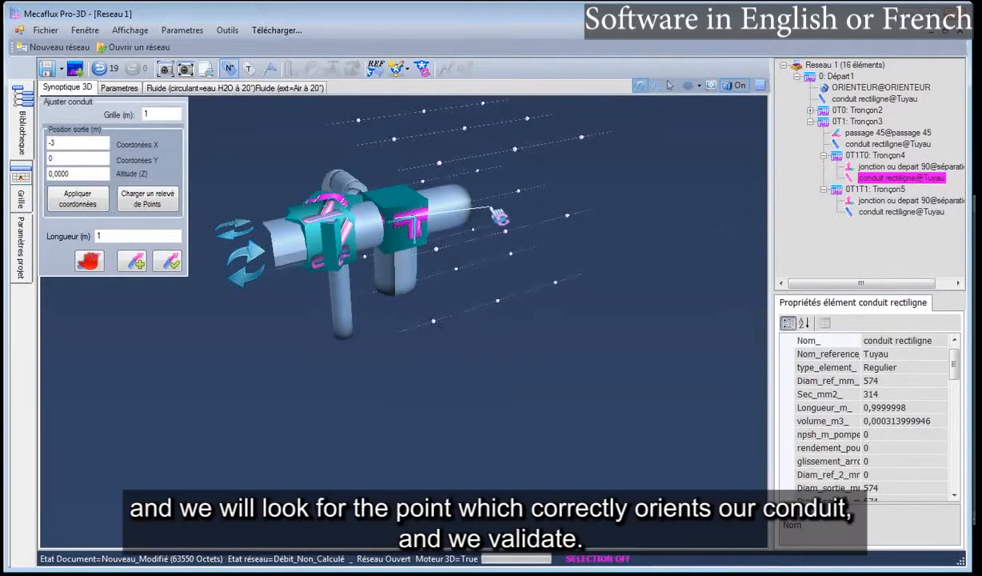
left_click(167, 264)
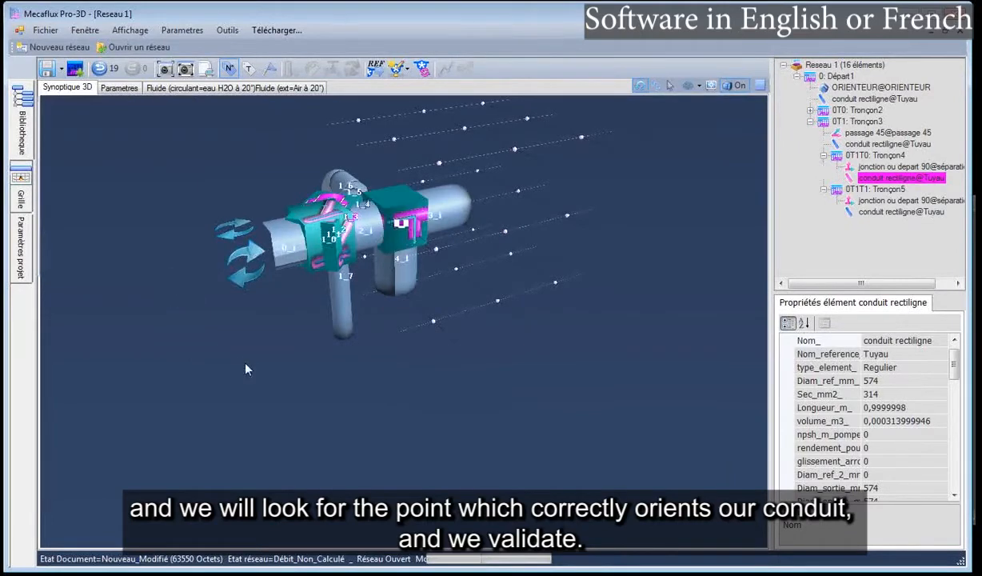
Adjust the separation's other branch to rise obliquely away from the trunk, with its outlet at X -2, Y 1, altitude 1
left_click(393, 280)
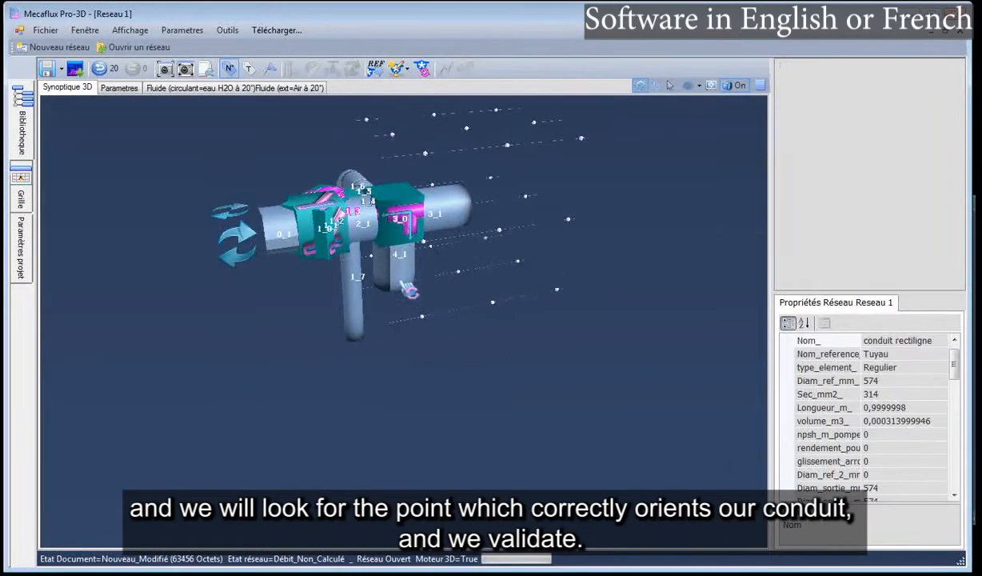
right_click(393, 280)
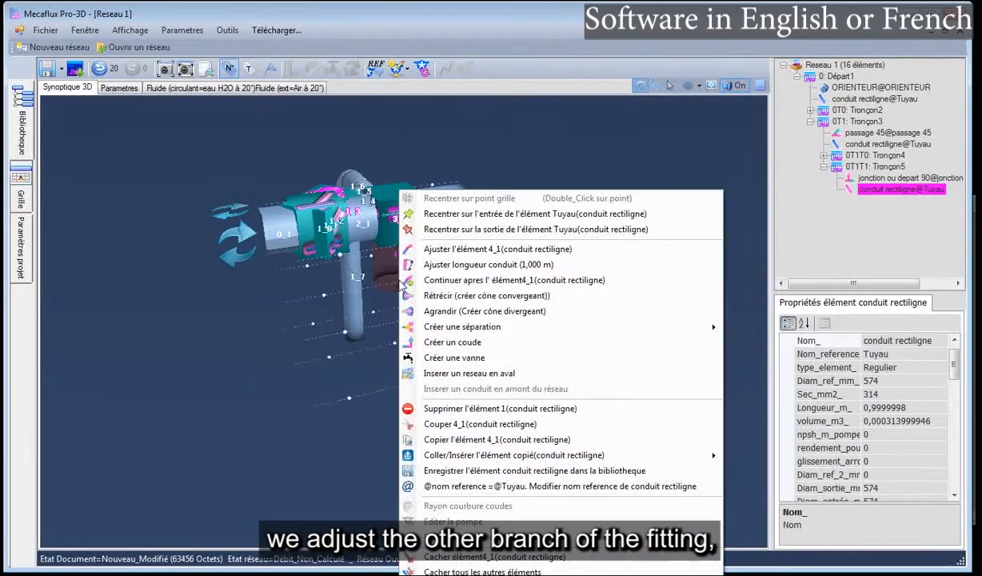
left_click(444, 250)
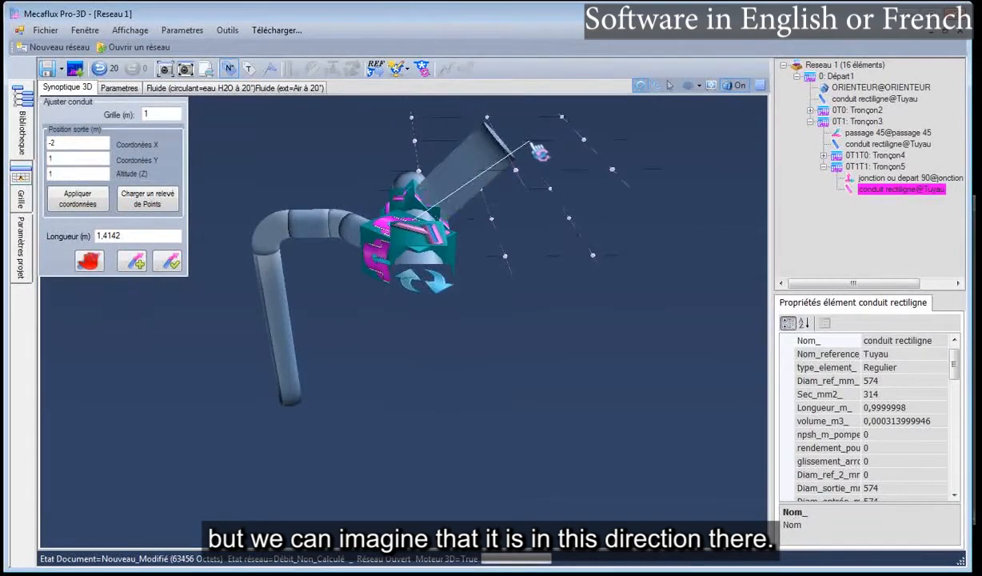
left_click_drag(537, 154, 218, 194)
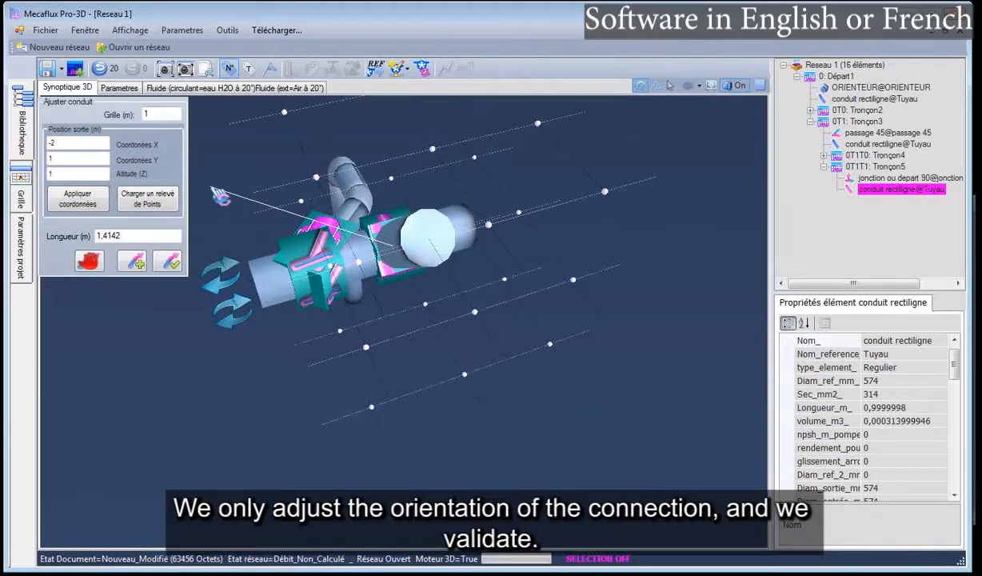
left_click(169, 264)
left_click_drag(225, 390, 380, 394)
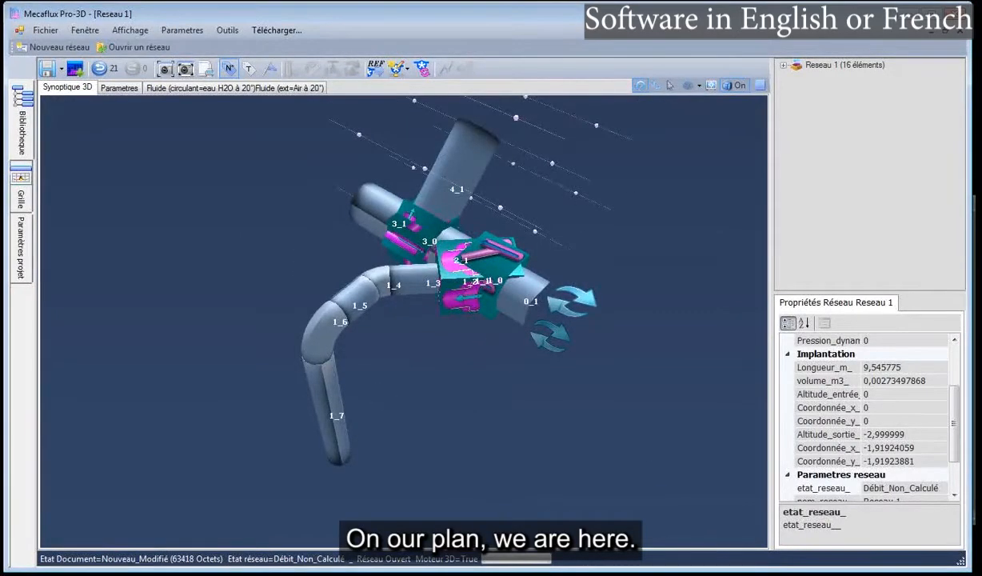
Check the drawing and add an abrupt reduction to 100 mm at the end of the rising 574 mm branch, extended with a 100 mm duct
key("alt+Tab")
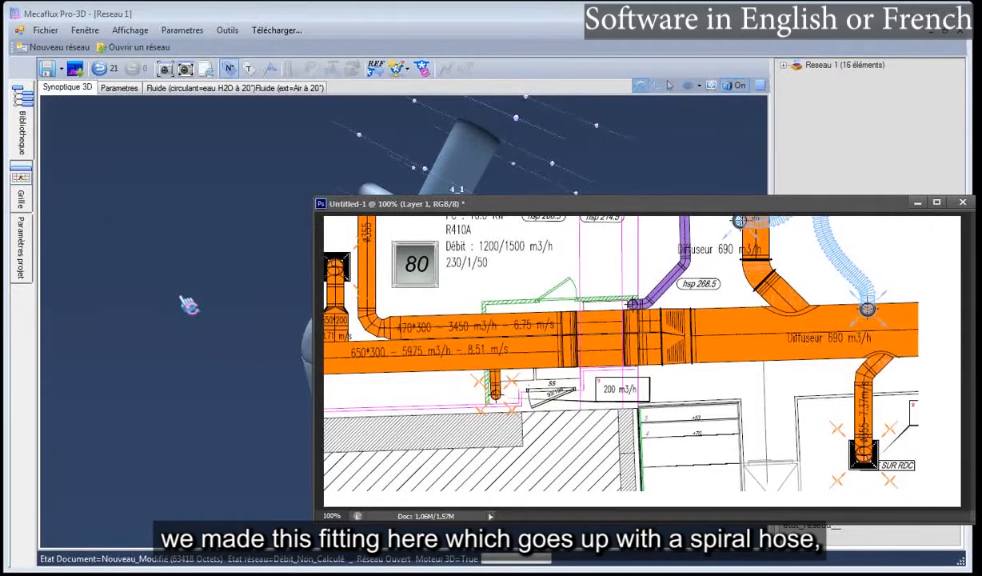
key("alt+Tab")
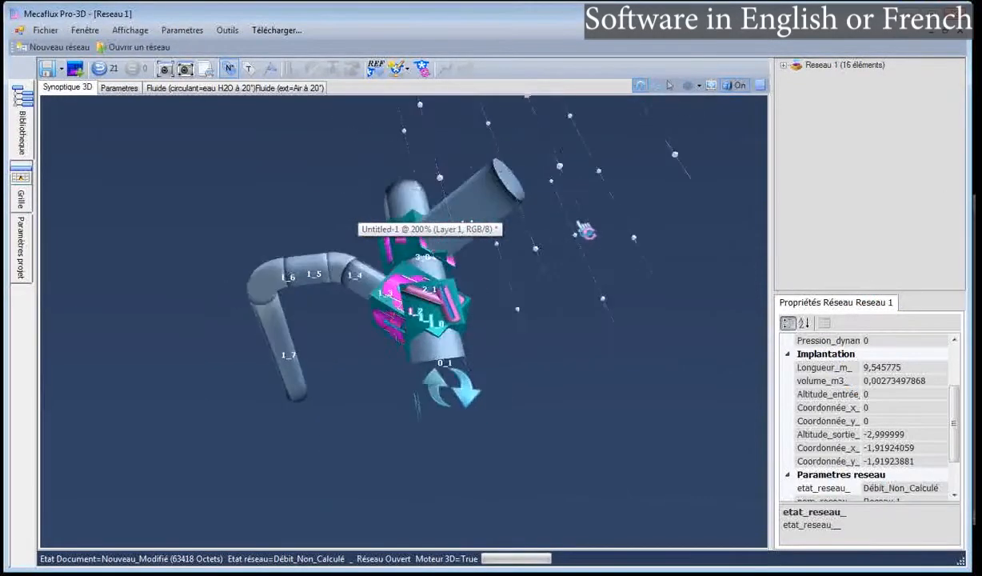
left_click(504, 188)
right_click(494, 190)
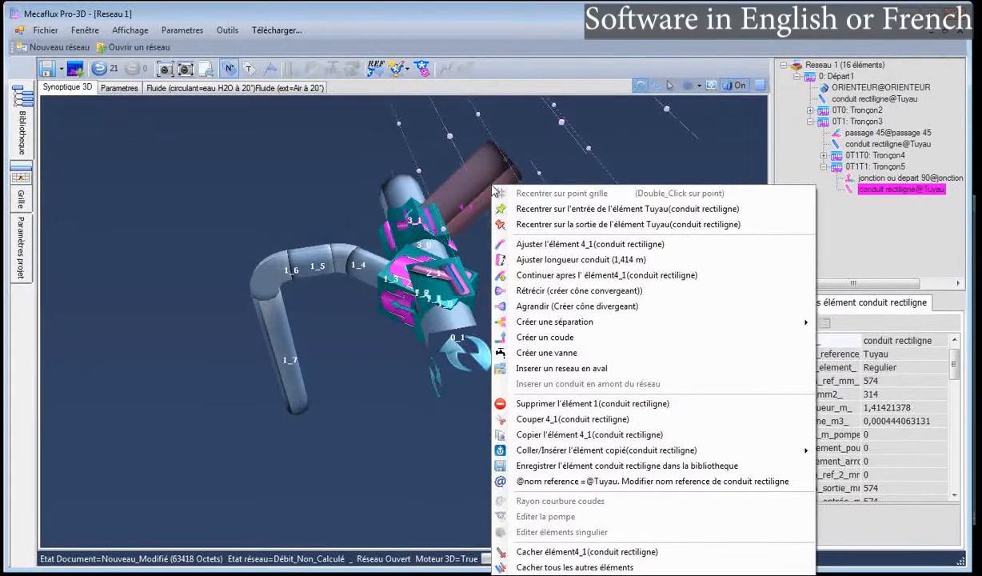
left_click(528, 290)
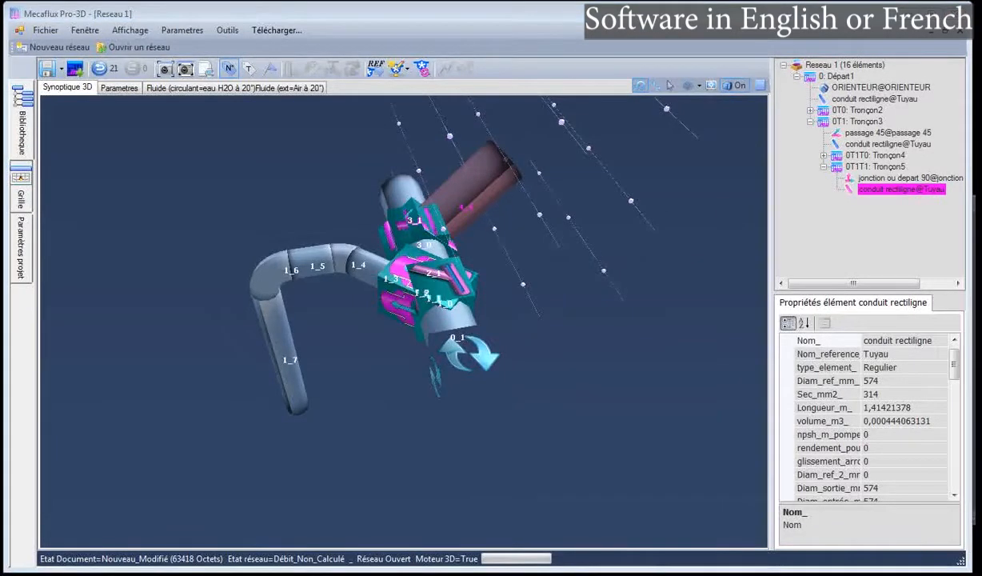
left_click_drag(126, 198, 556, 242)
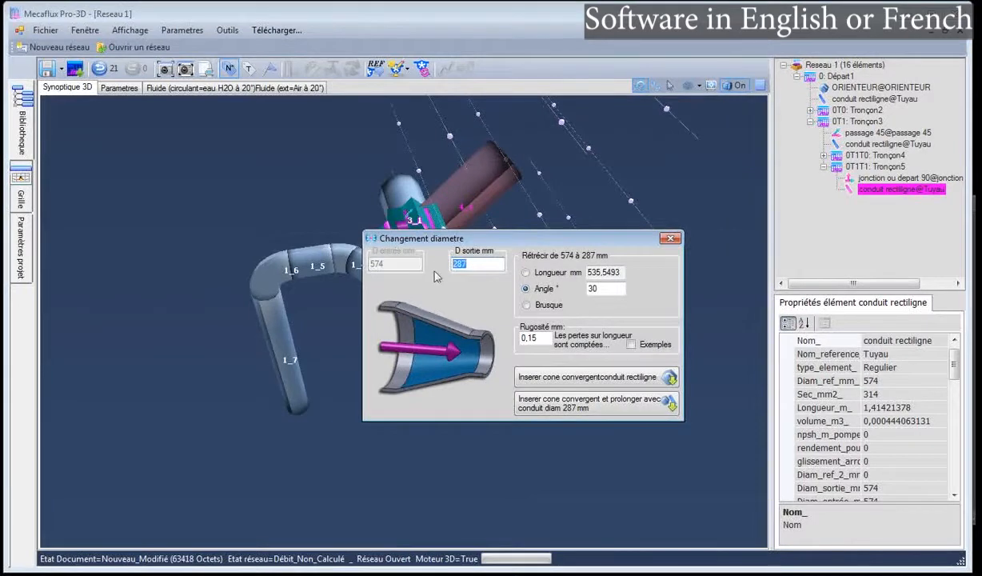
left_click_drag(495, 242, 496, 264)
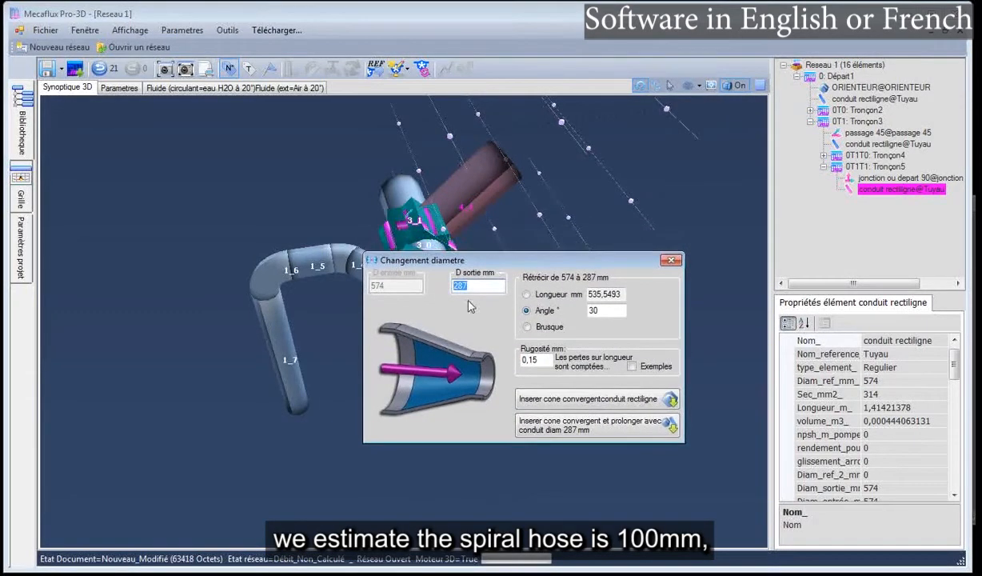
type("100")
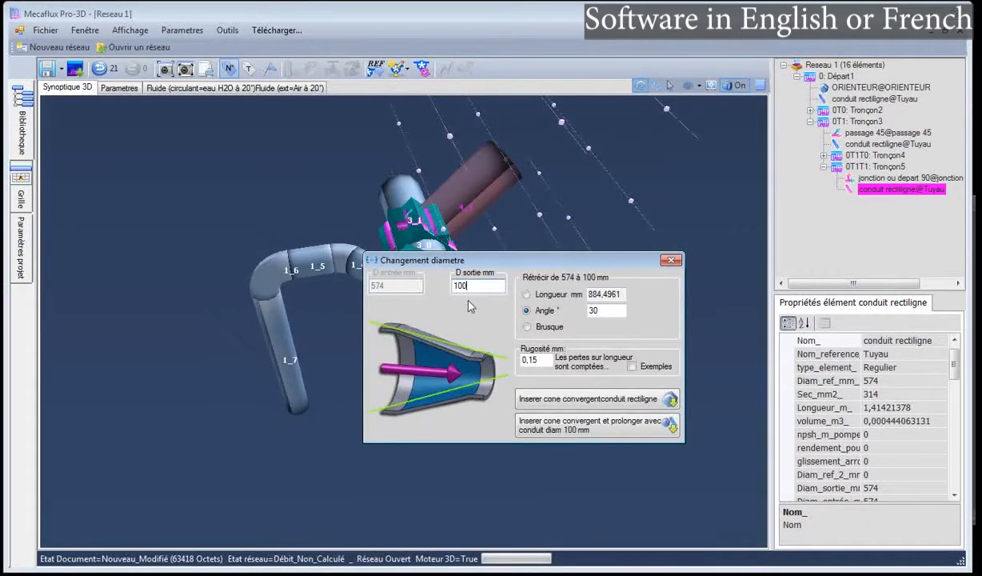
left_click(527, 327)
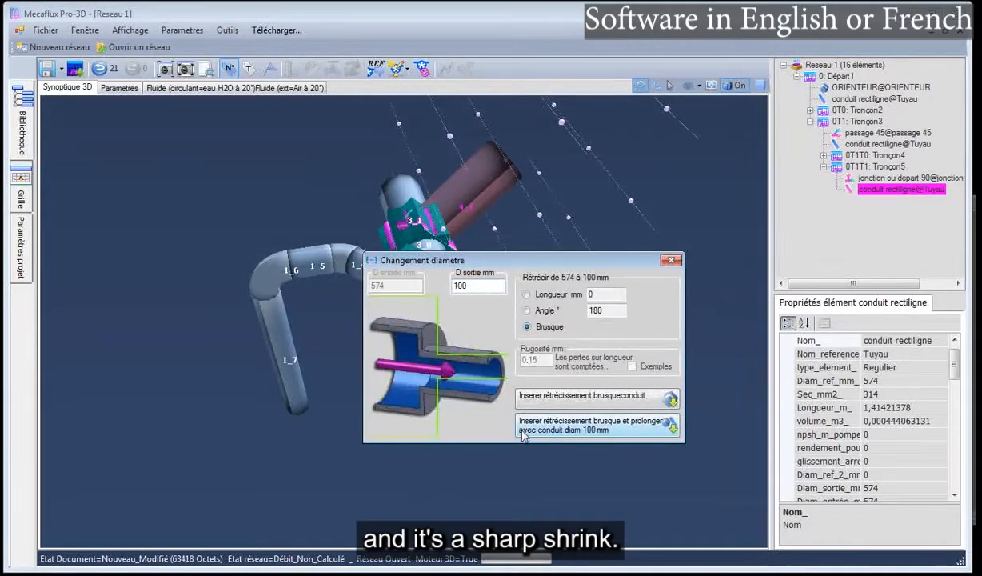
left_click(574, 402)
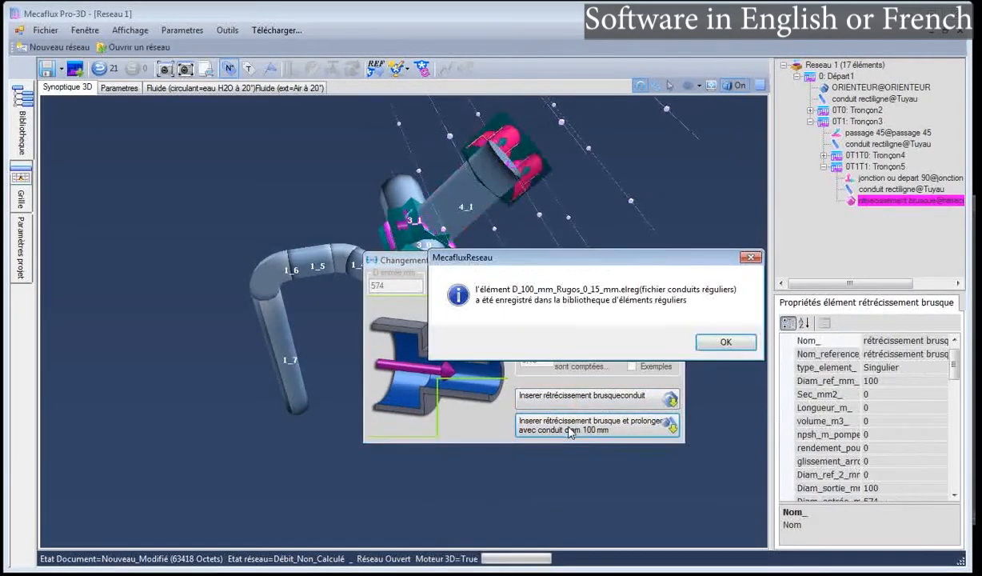
left_click(719, 341)
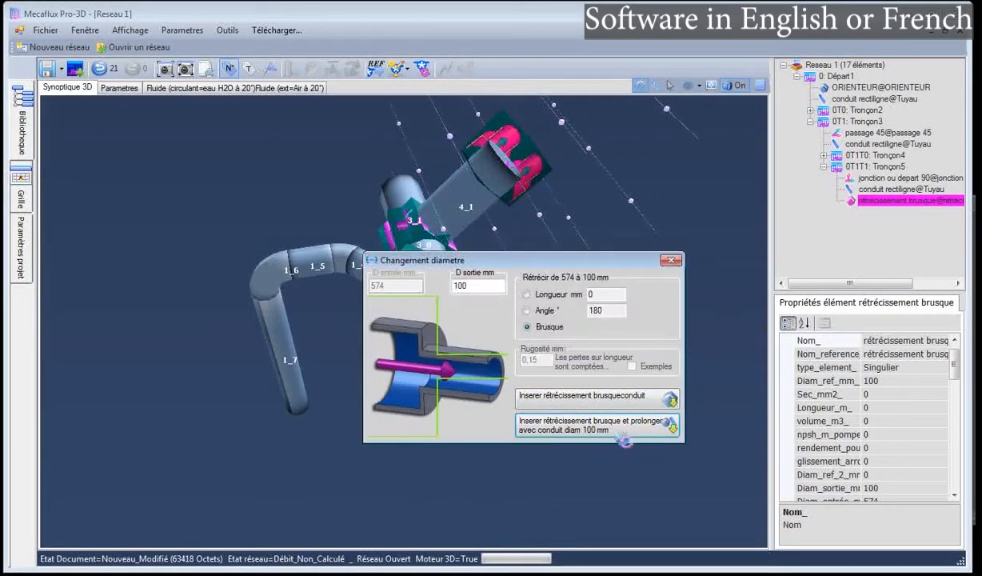
left_click(671, 260)
Continue the 100 mm duct horizontally for 1 m, with its outlet at X -2, Y 2.7071, altitude 1.7071, and delete the surplus section after it
left_click_drag(595, 340, 453, 241)
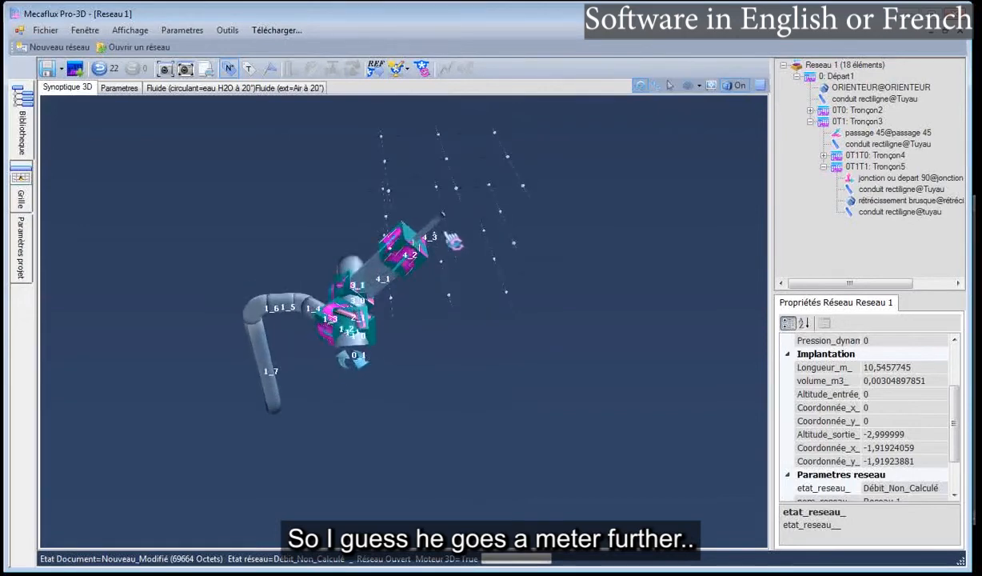
left_click(445, 228)
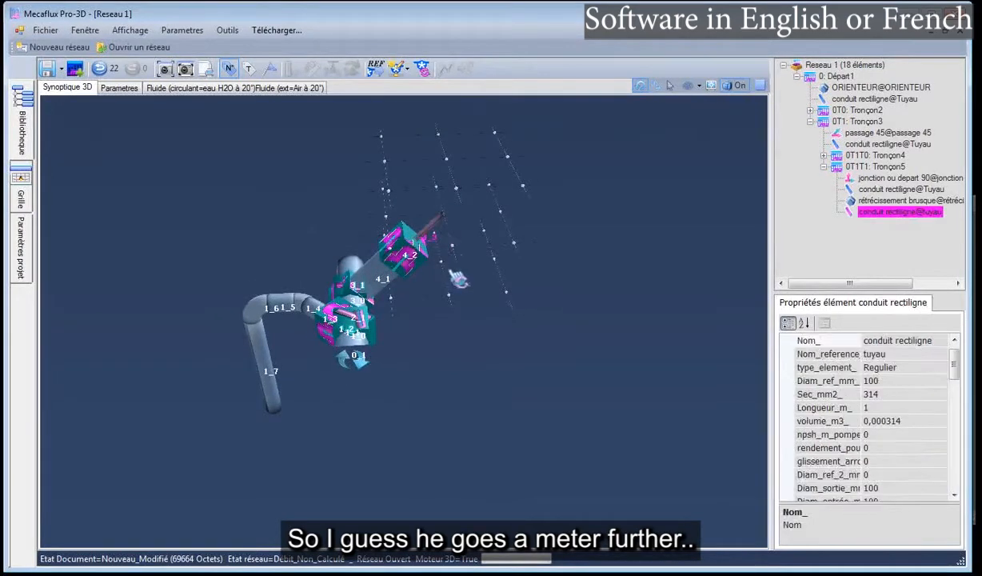
right_click(440, 226)
left_click(511, 280)
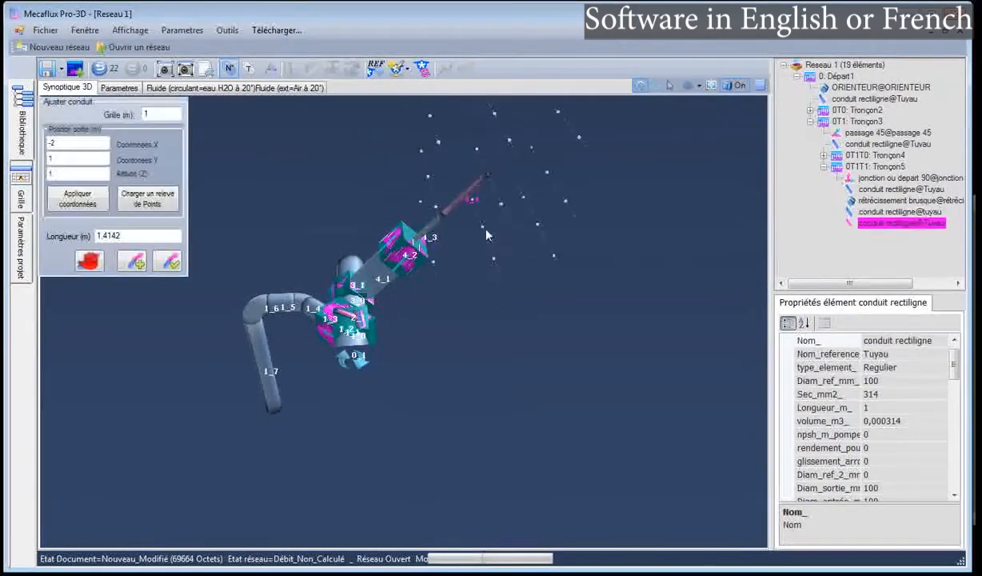
left_click(491, 187)
left_click(494, 186)
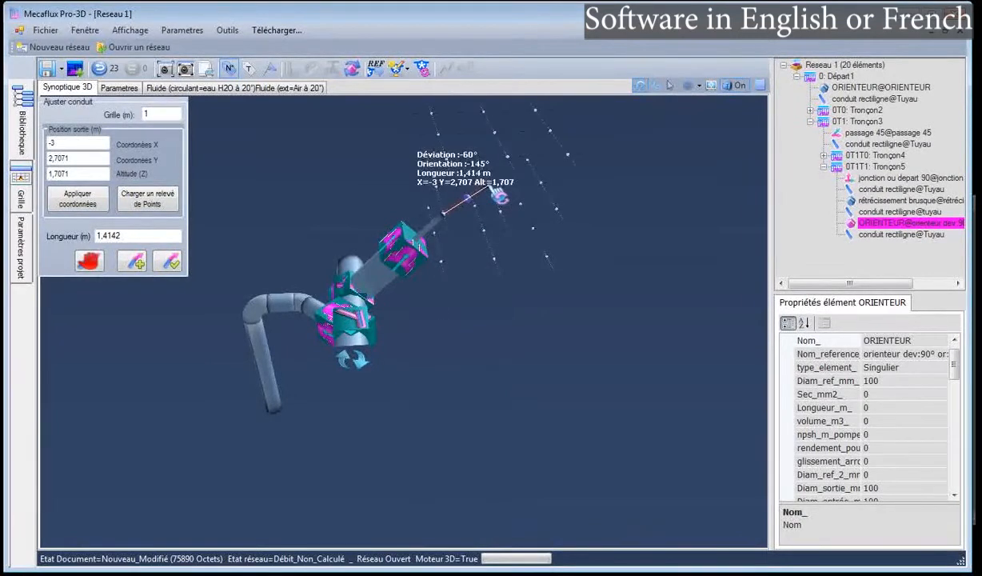
left_click_drag(493, 245, 519, 224)
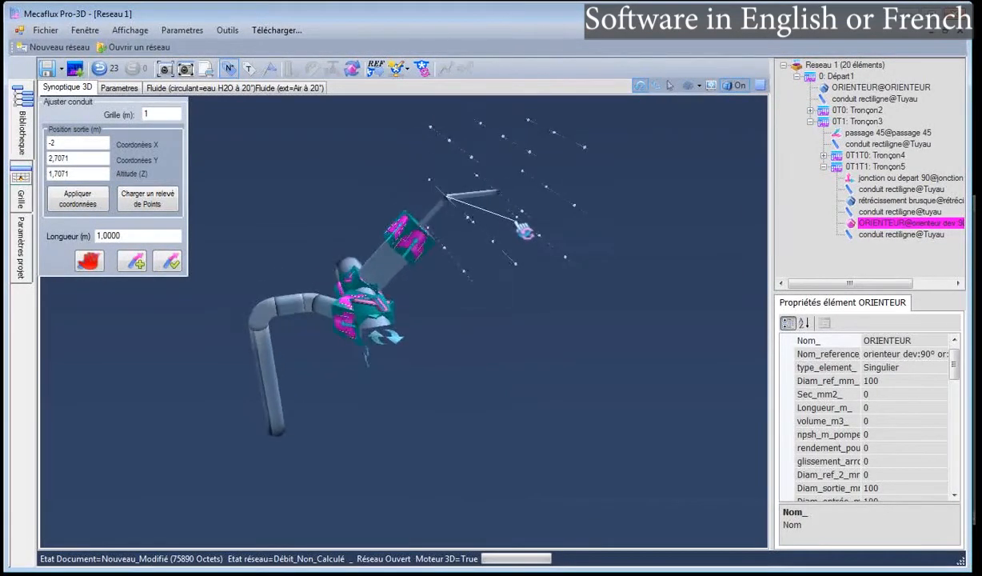
left_click(526, 232)
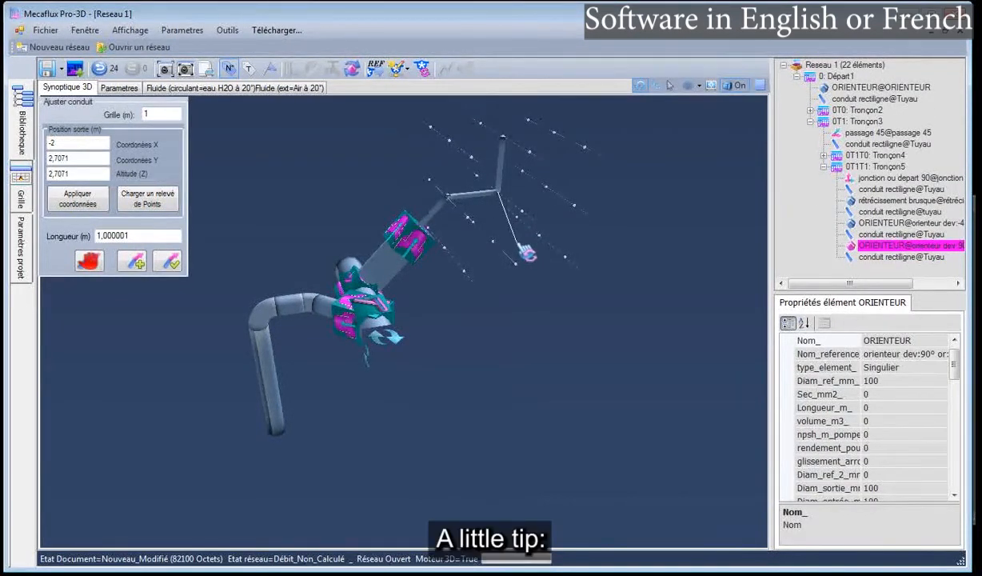
left_click(520, 247)
key("Delete")
key("Delete")
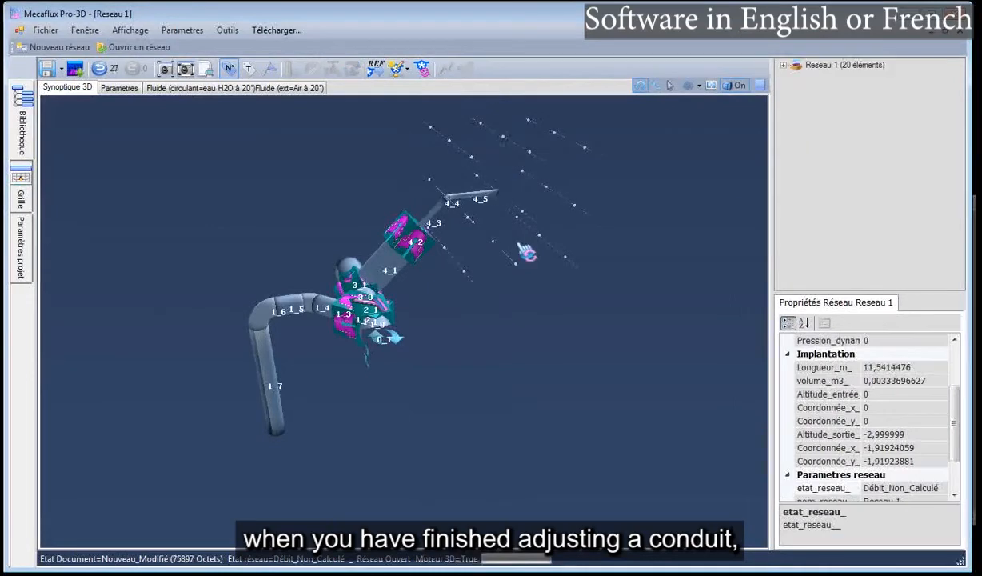
Shorten the 574 mm duct between the separation and the abrupt reduction to a length of 0.3 m
scroll(488, 197, "up", 1)
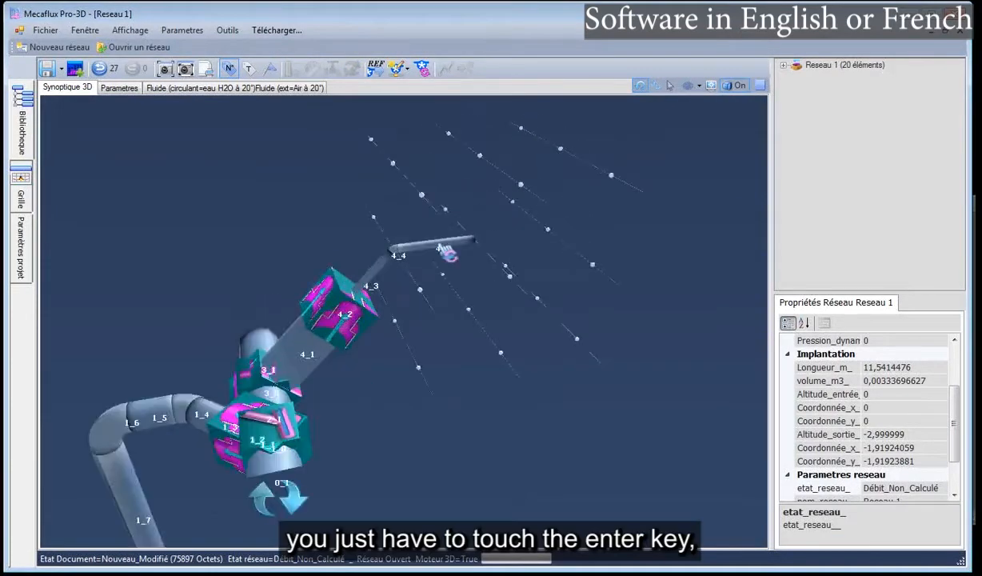
left_click(432, 241)
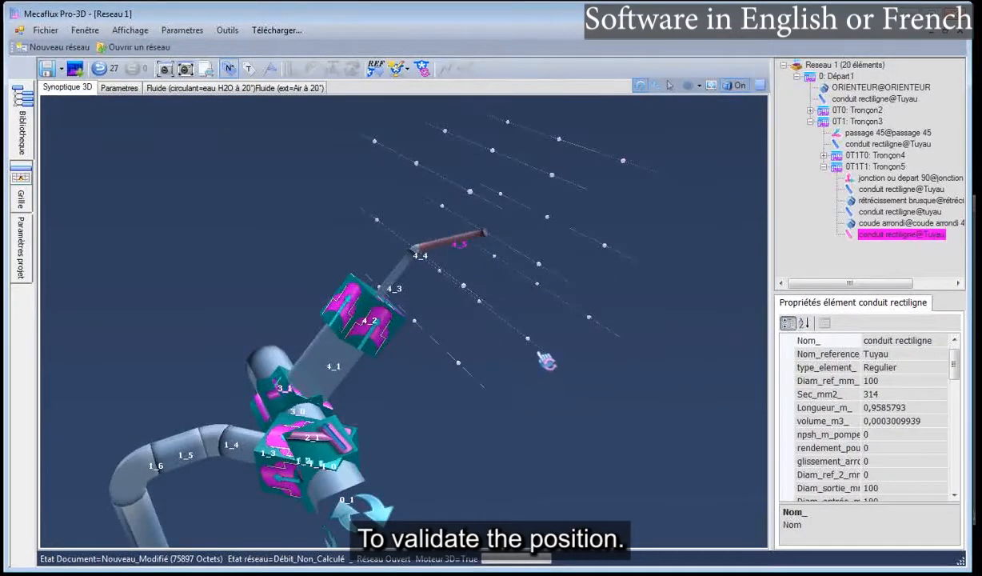
left_click_drag(525, 345, 422, 350)
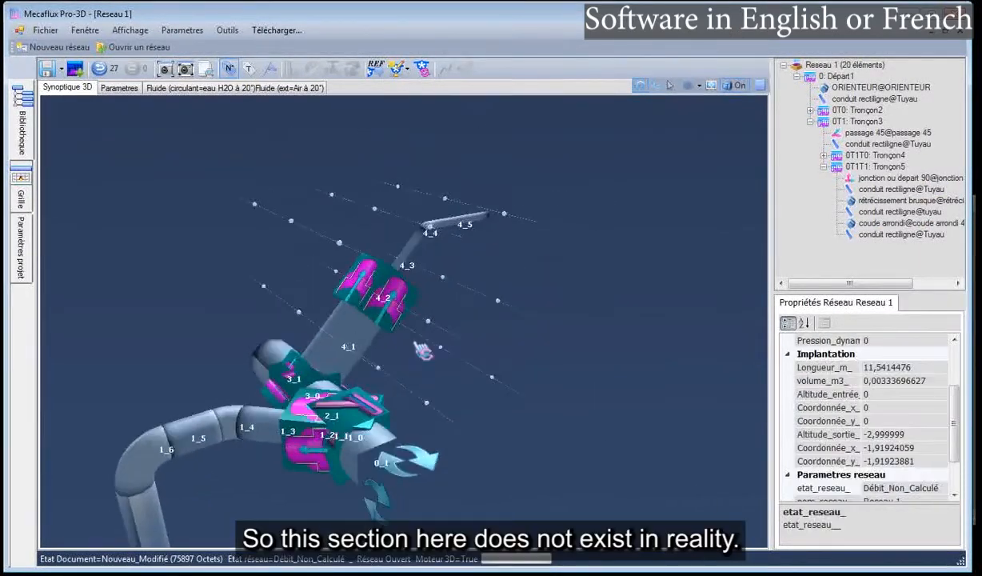
left_click(348, 344)
right_click(348, 345)
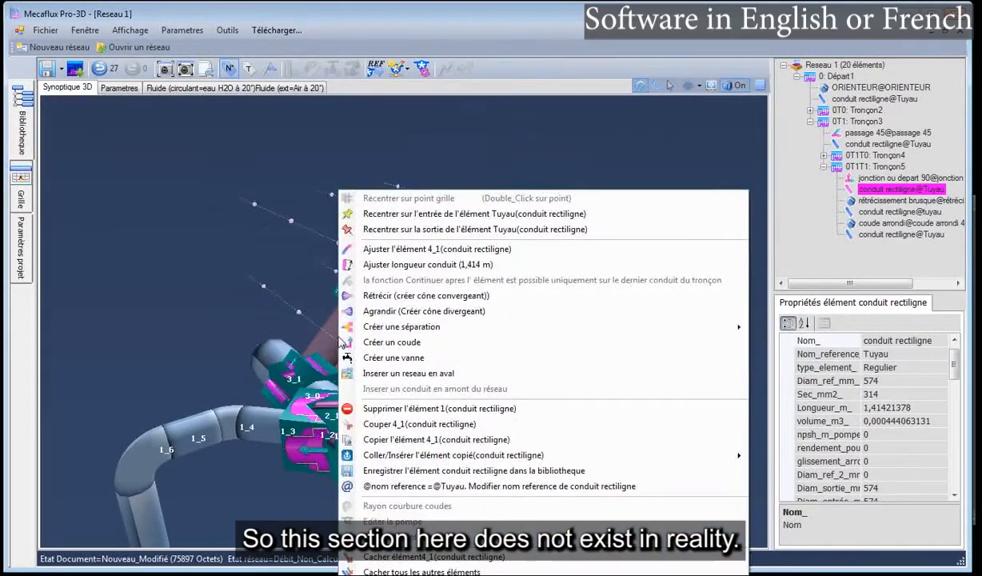
left_click(400, 266)
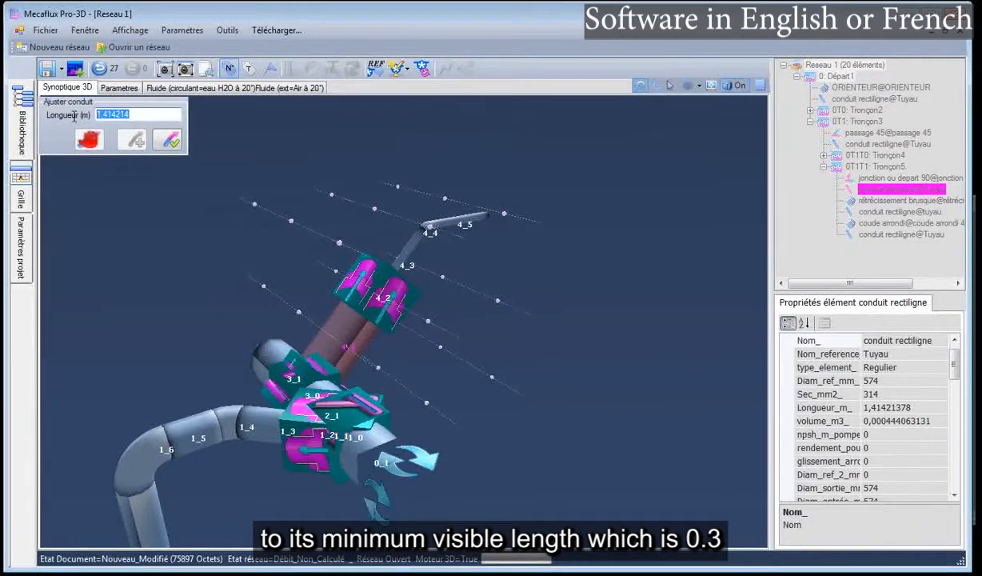
type("0")
type(",3")
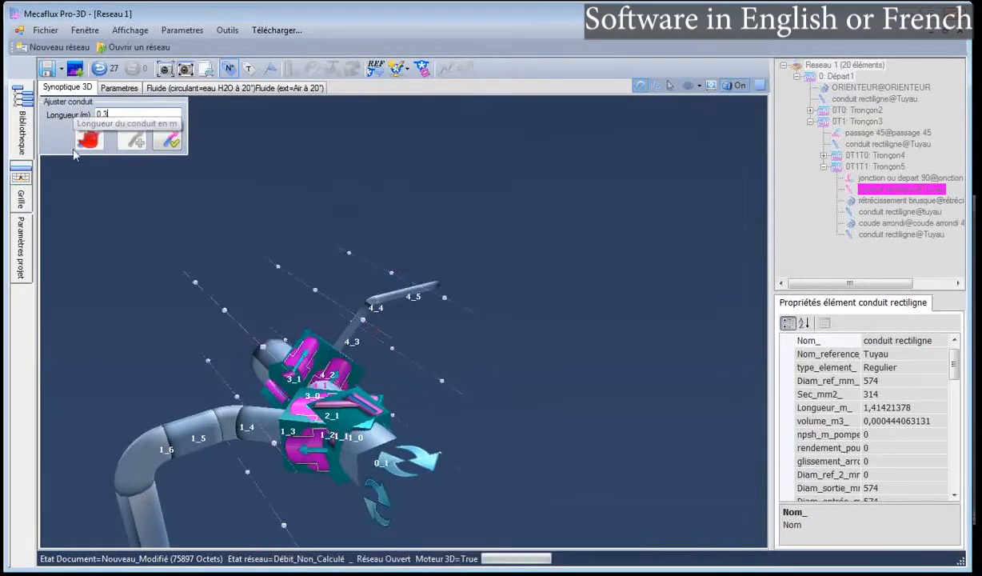
left_click(162, 143)
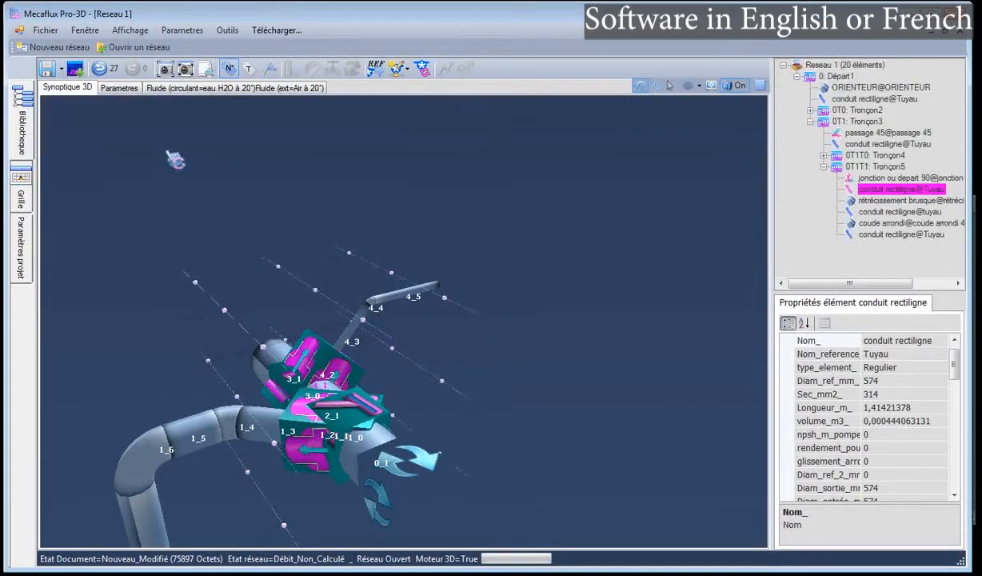
Create a 90° separation at the free end of the main trunk's last 574 mm duct
left_click_drag(227, 270, 245, 282)
left_click_drag(444, 376, 564, 321)
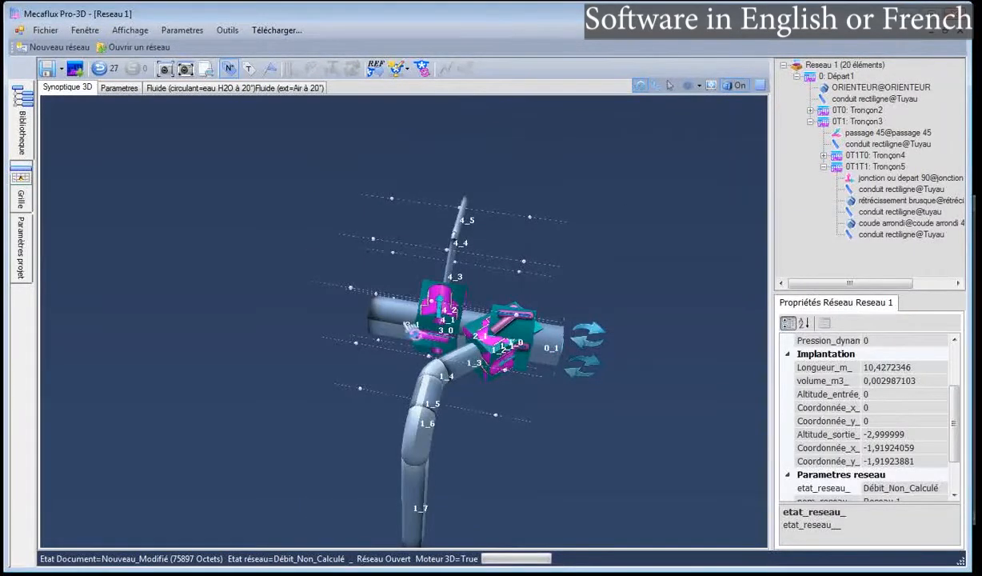
left_click(409, 325)
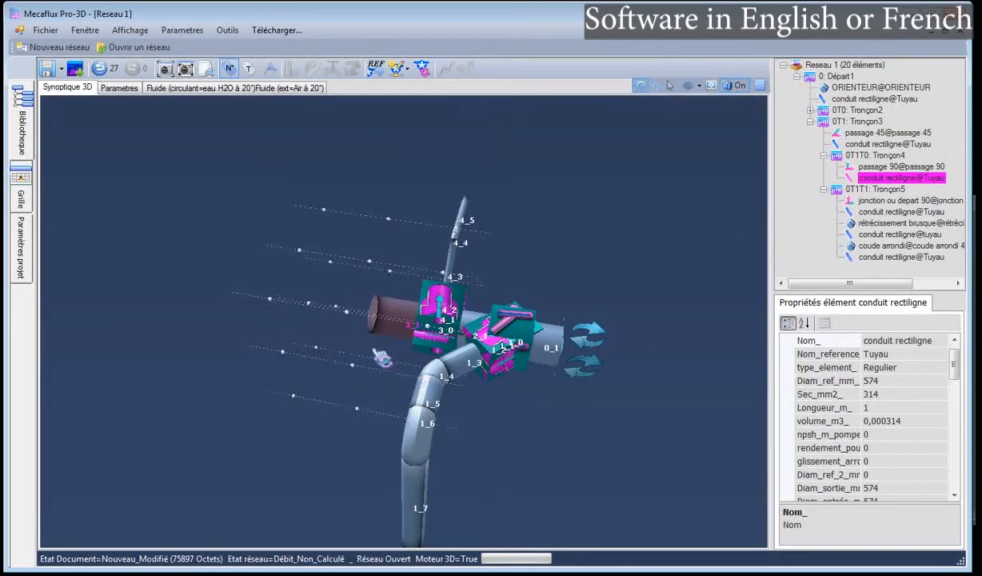
right_click(384, 325)
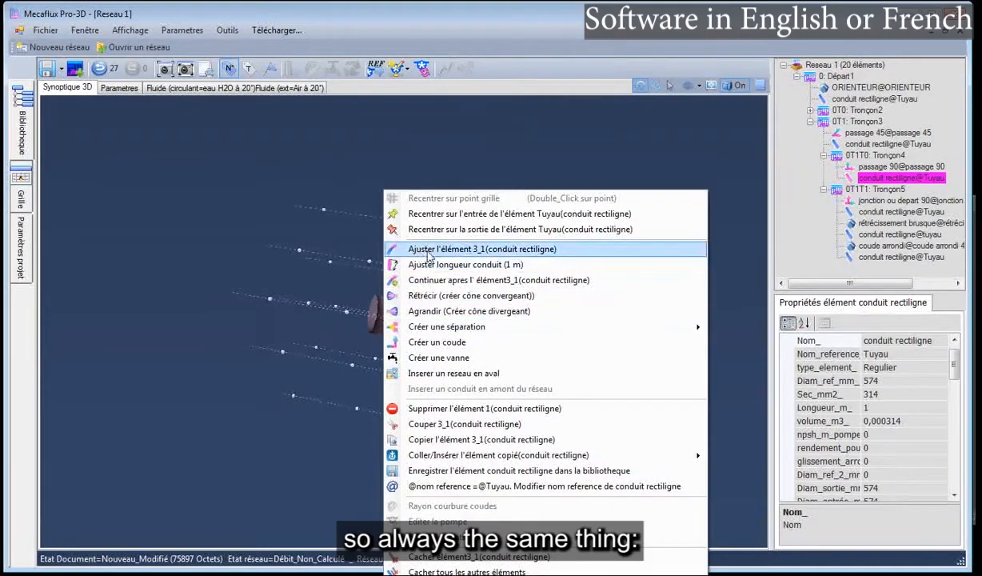
mouse_move(432, 327)
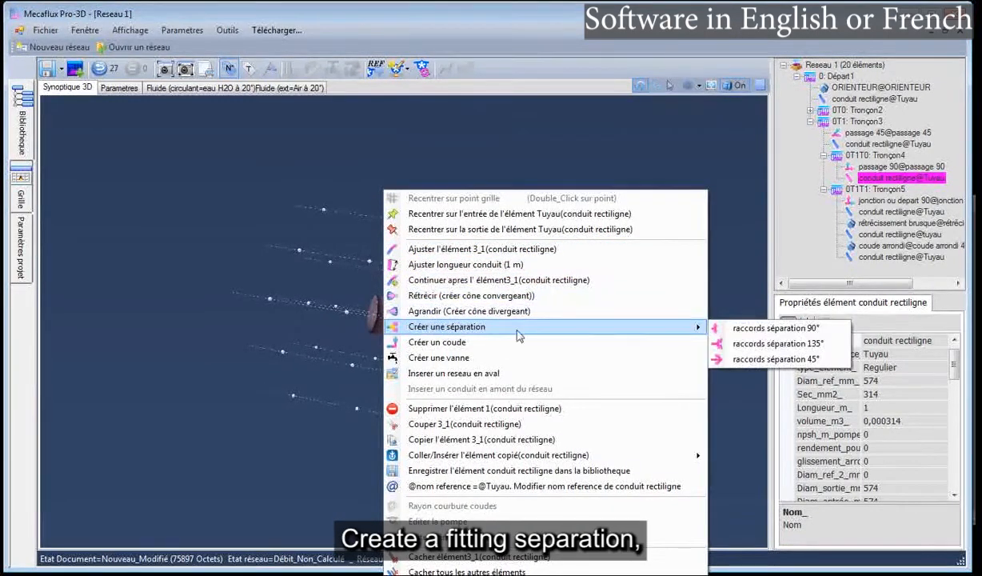
left_click(704, 317)
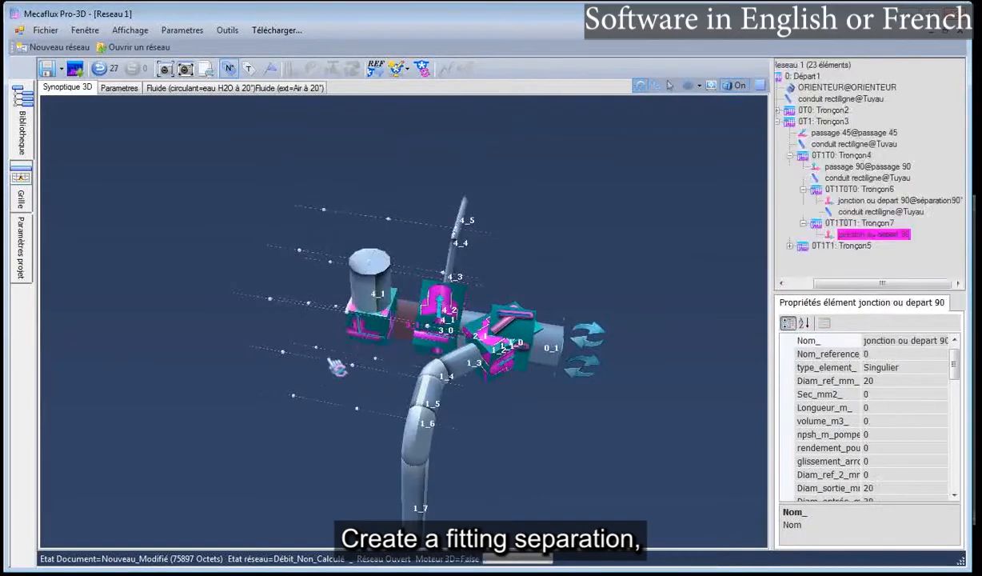
left_click_drag(333, 364, 387, 323)
left_click(384, 267)
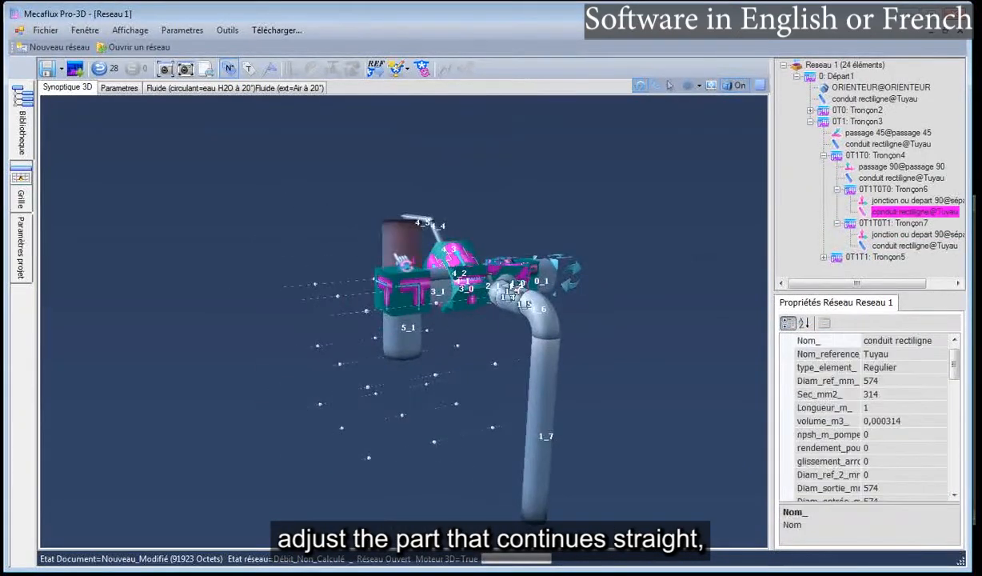
right_click(394, 257)
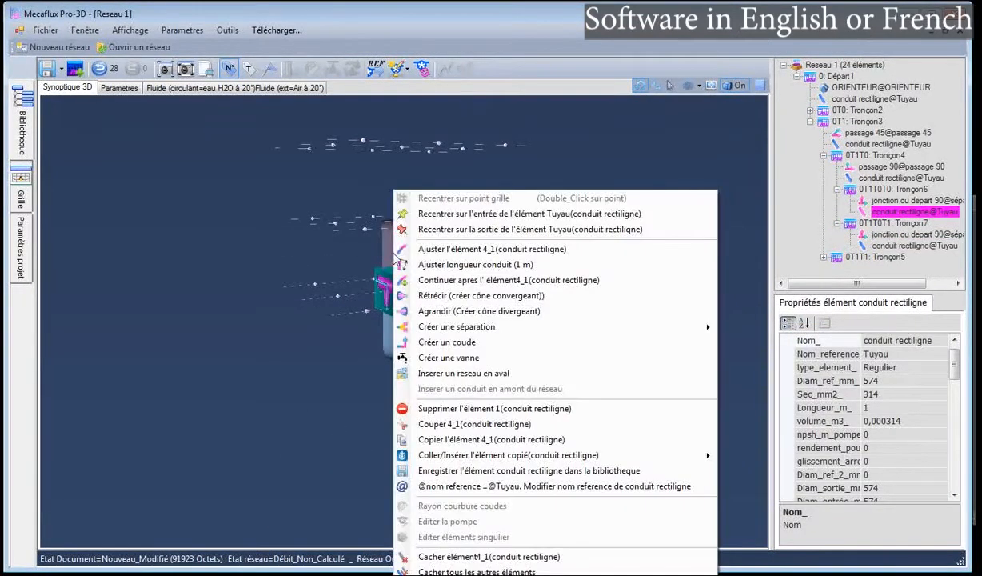
left_click(438, 266)
left_click_drag(266, 297, 292, 323)
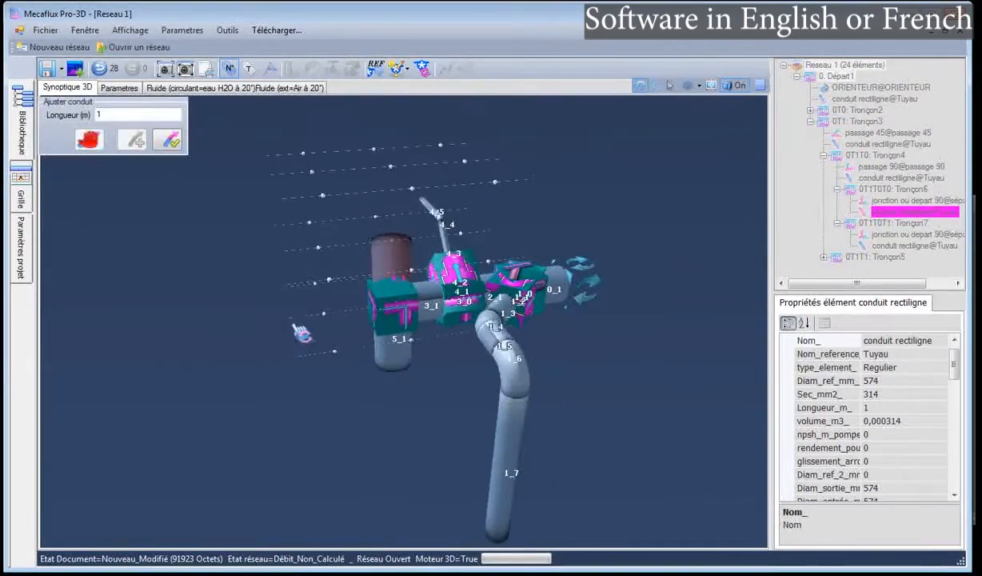
left_click(168, 141)
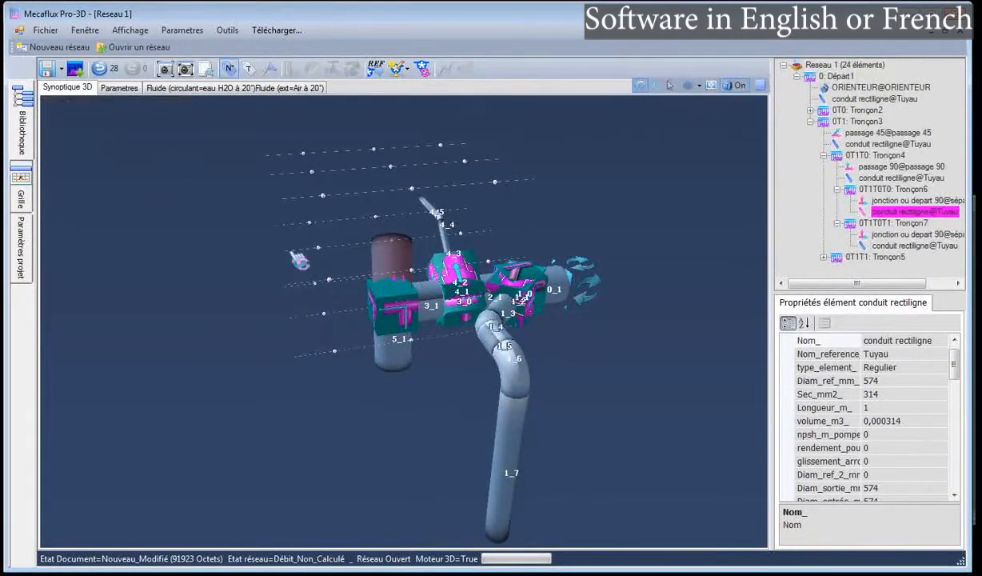
Adjust the trunk duct after the new separation to run straight on for 4 m, with its outlet at X -7, Y 0, altitude 0
right_click(392, 257)
left_click(448, 248)
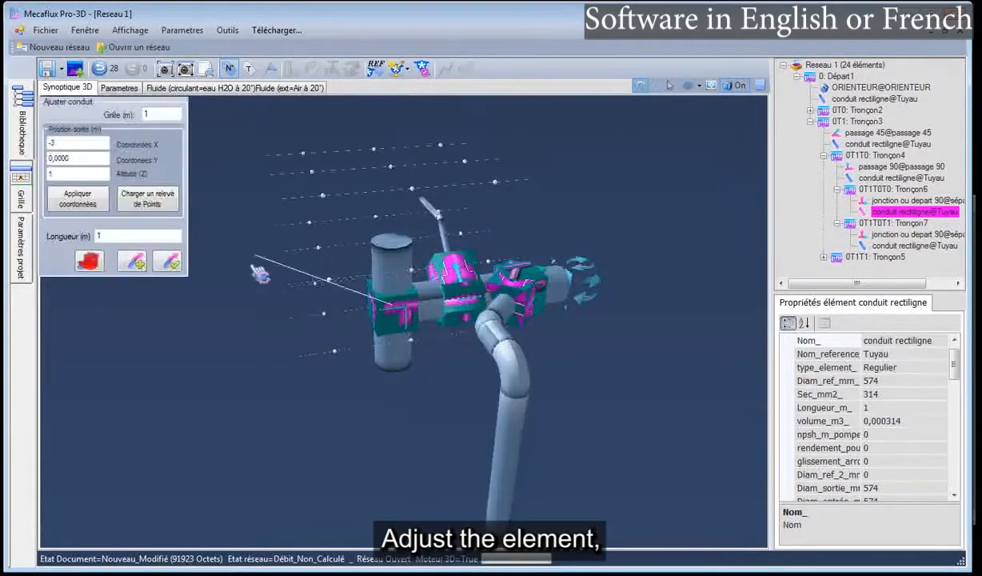
left_click(310, 325)
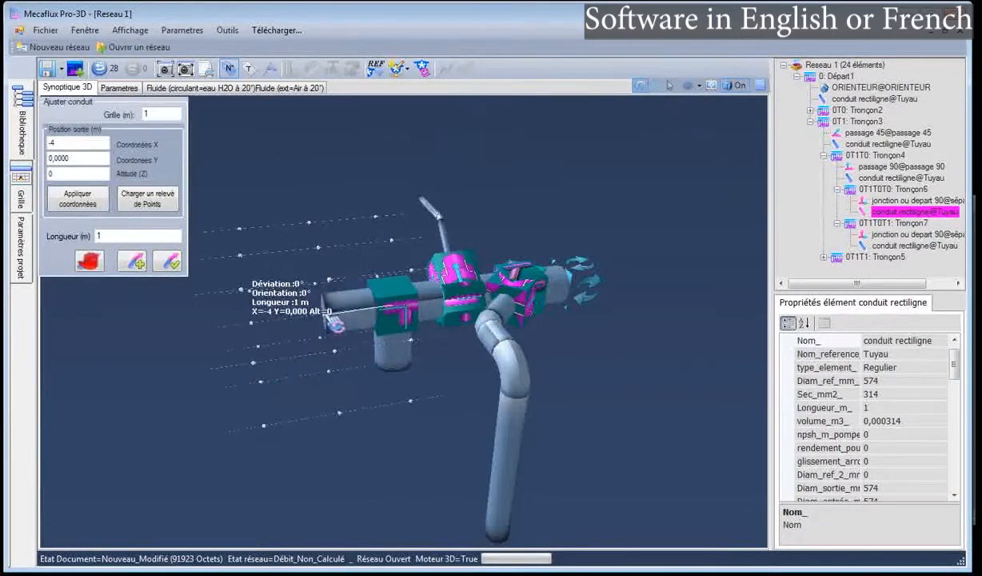
left_click(256, 325)
left_click(164, 340)
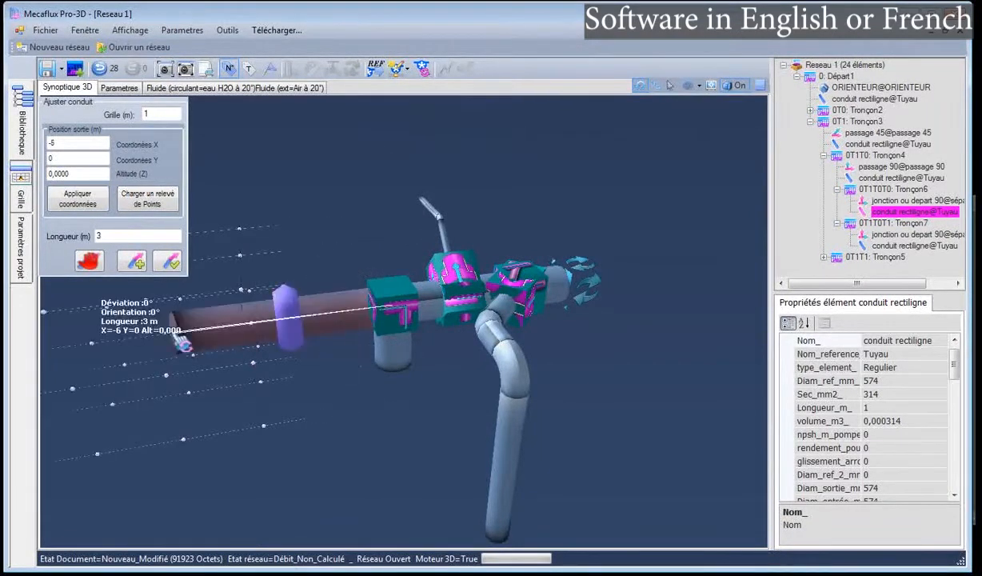
left_click(101, 353)
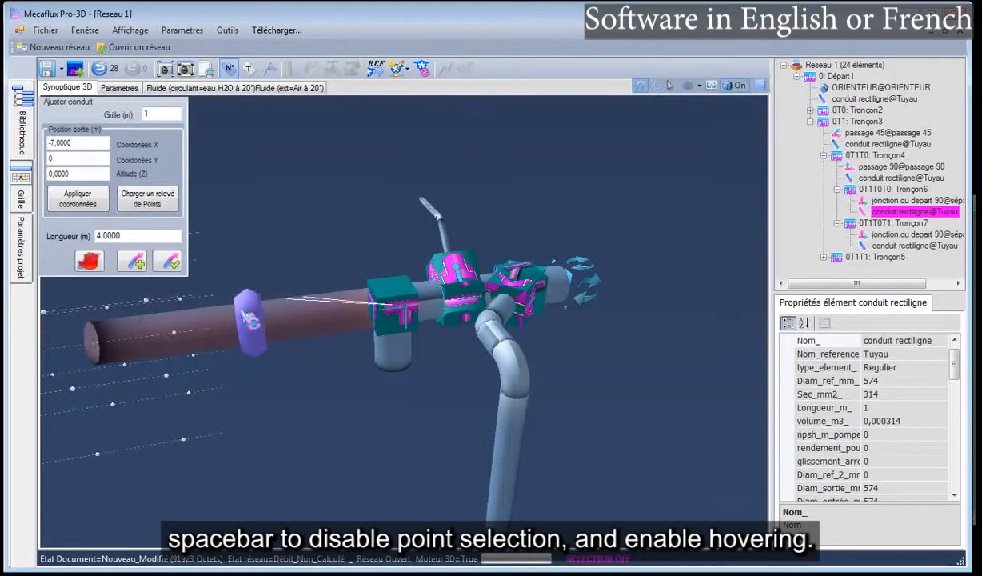
left_click(170, 261)
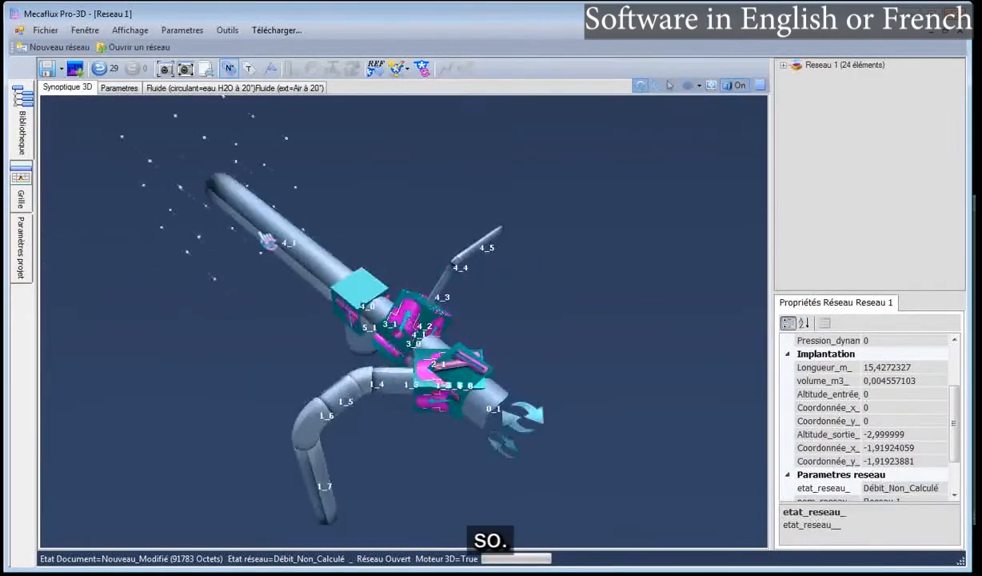
Adjust the separation's other duct to leave at 45° horizontally, with its outlet at X -4, Y 1, altitude 0
left_click(392, 352)
right_click(392, 352)
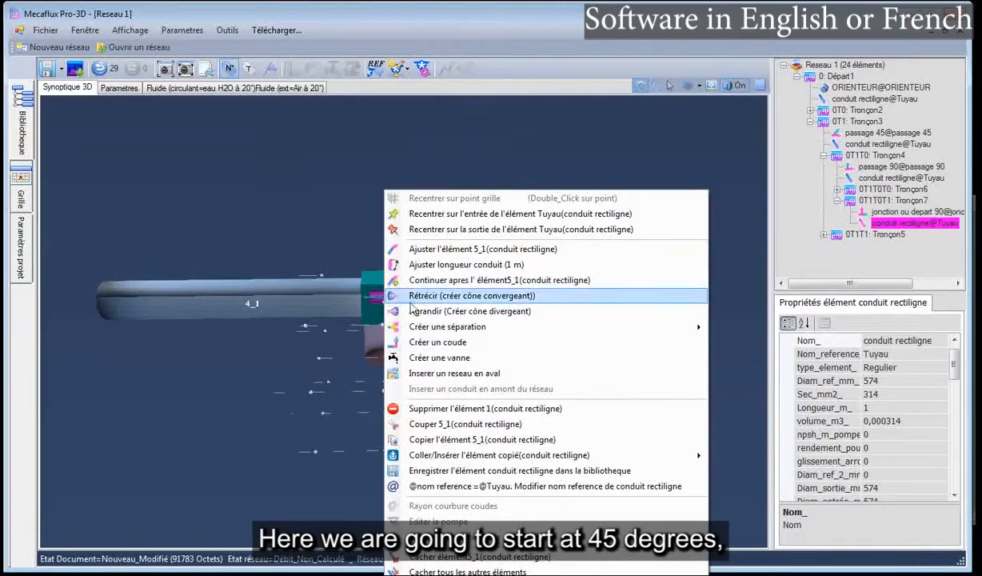
left_click(445, 265)
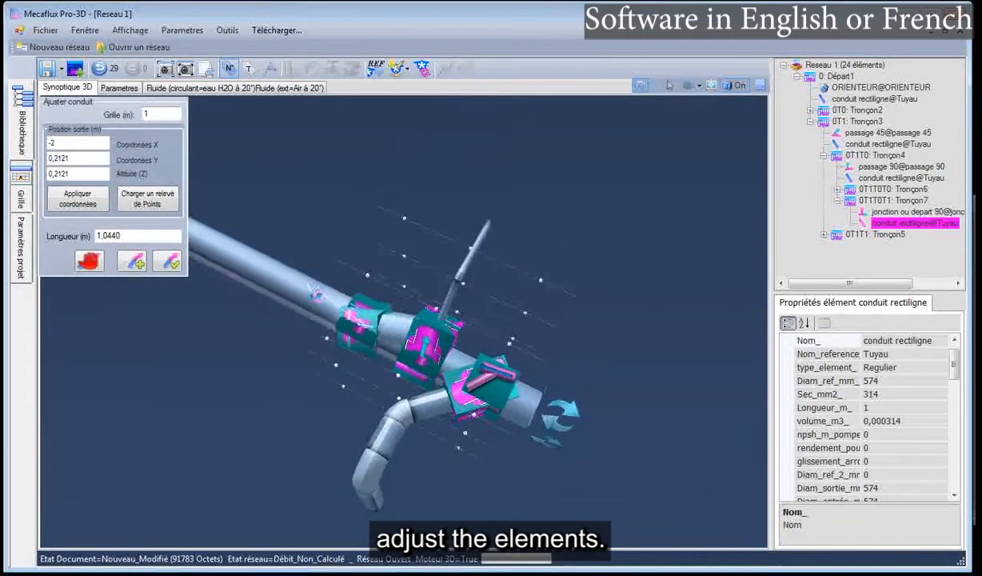
left_click(364, 324)
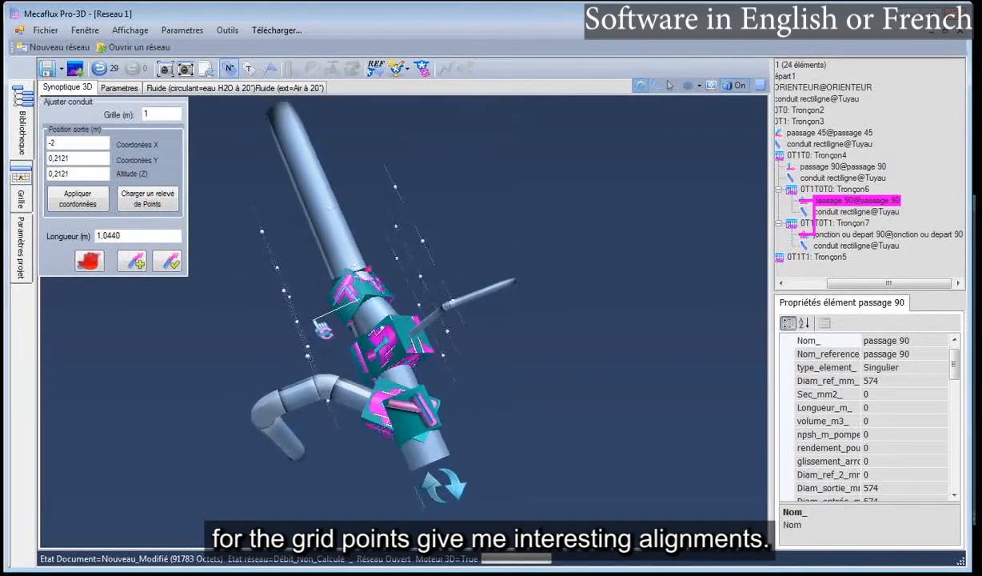
left_click(408, 239)
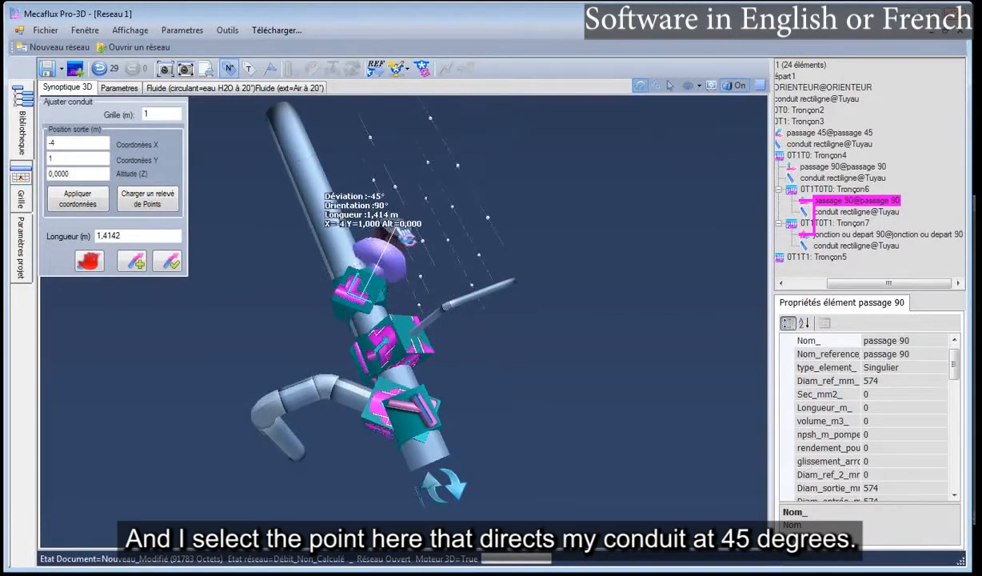
left_click_drag(625, 390, 553, 375)
left_click(163, 258)
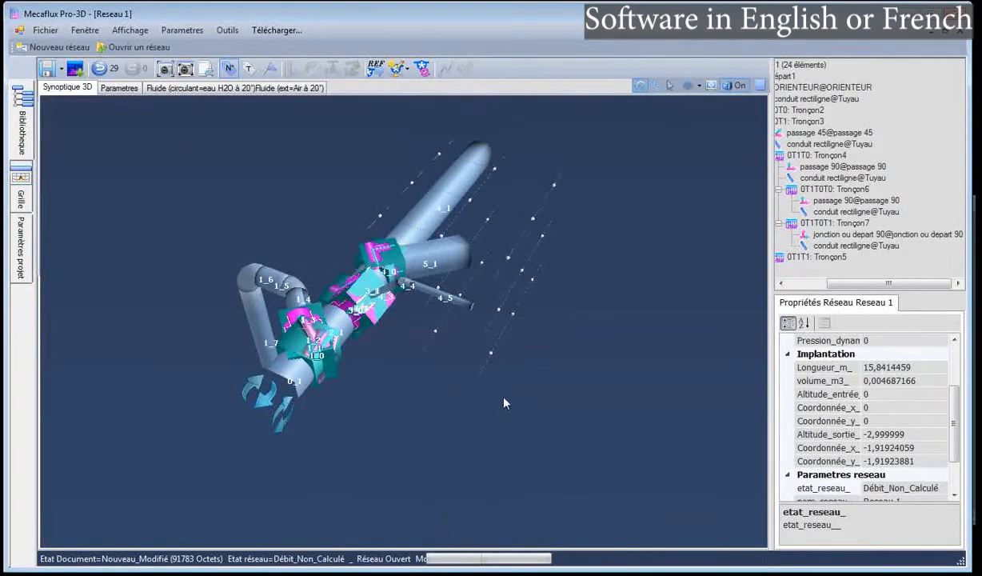
Add an abrupt reduction to 300 mm at the end of the 45° branch, extended with a 300 mm duct
left_click_drag(490, 405, 417, 398)
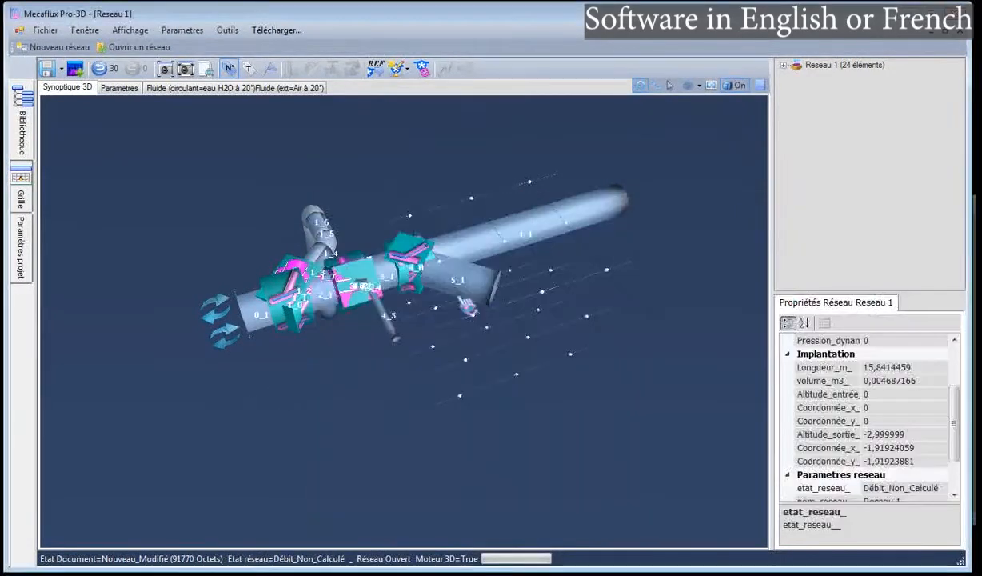
left_click(462, 284)
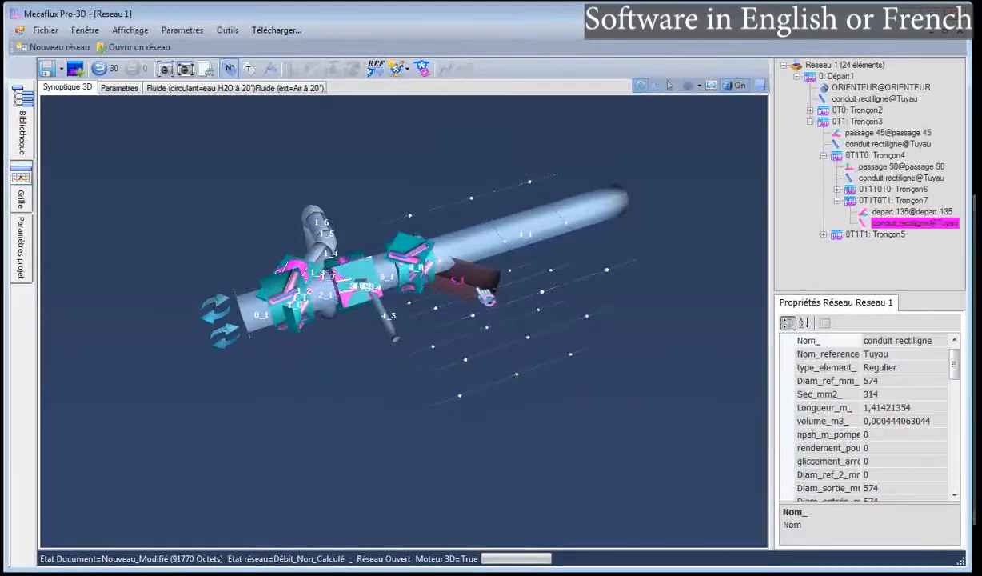
right_click(464, 283)
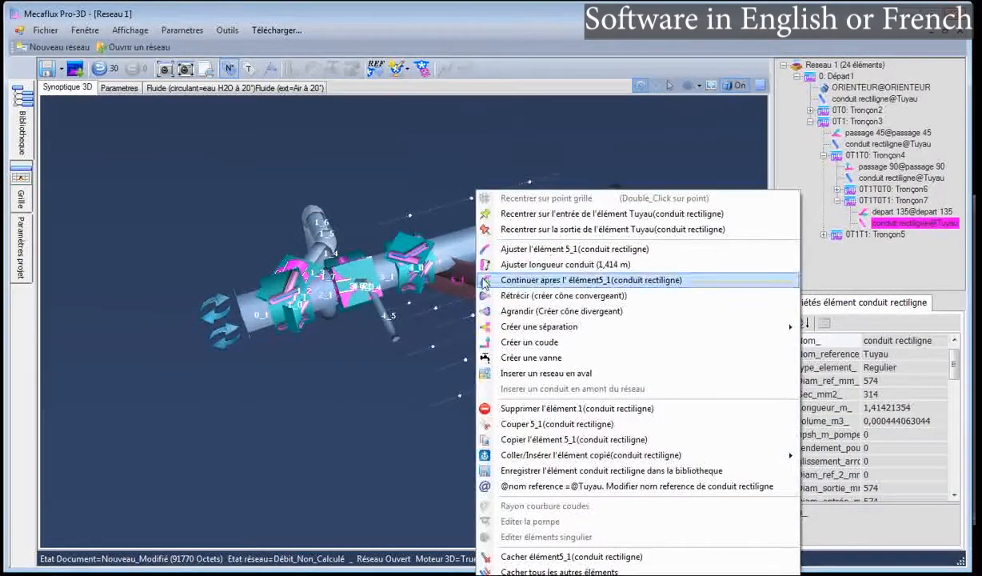
left_click(538, 295)
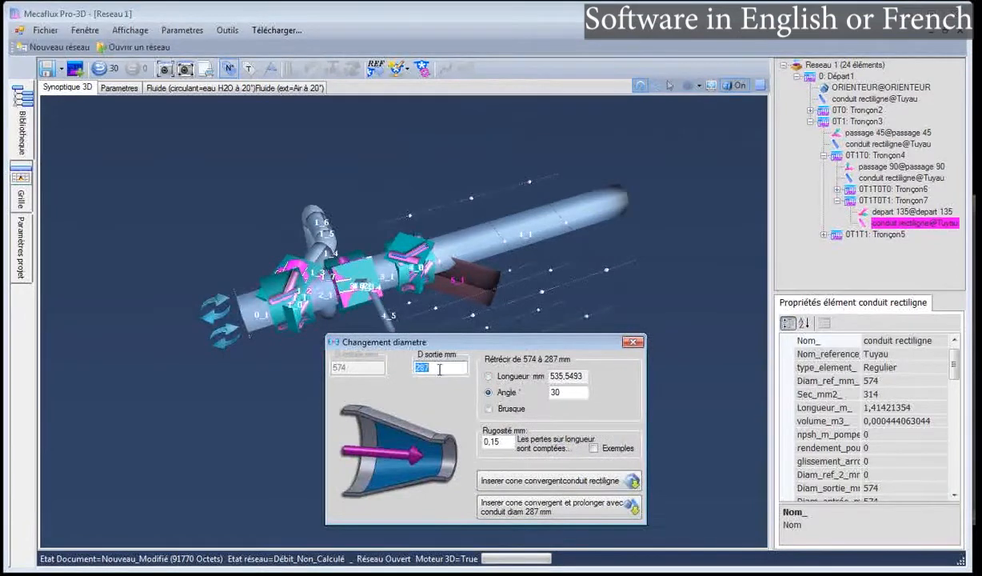
left_click_drag(446, 344, 427, 336)
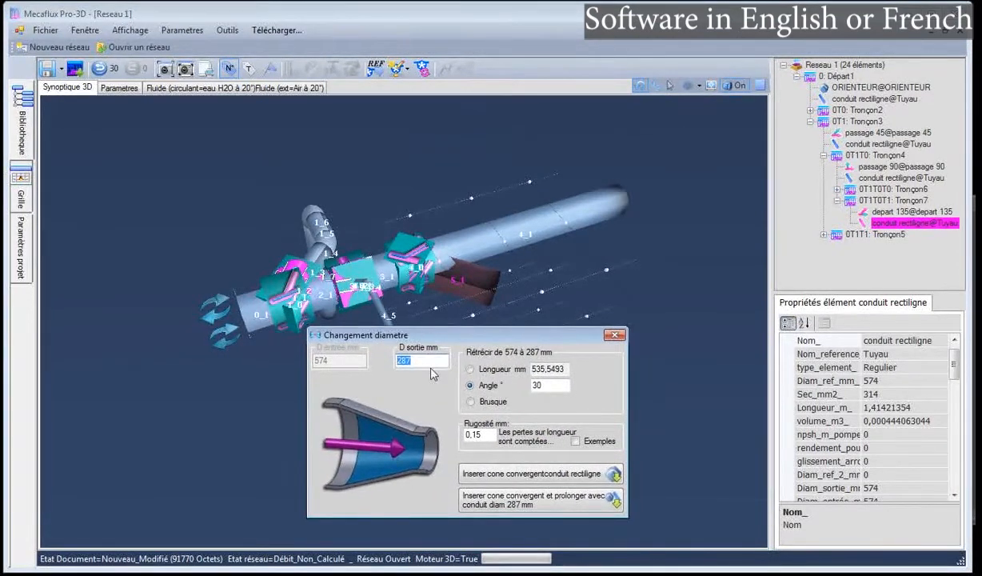
type("300")
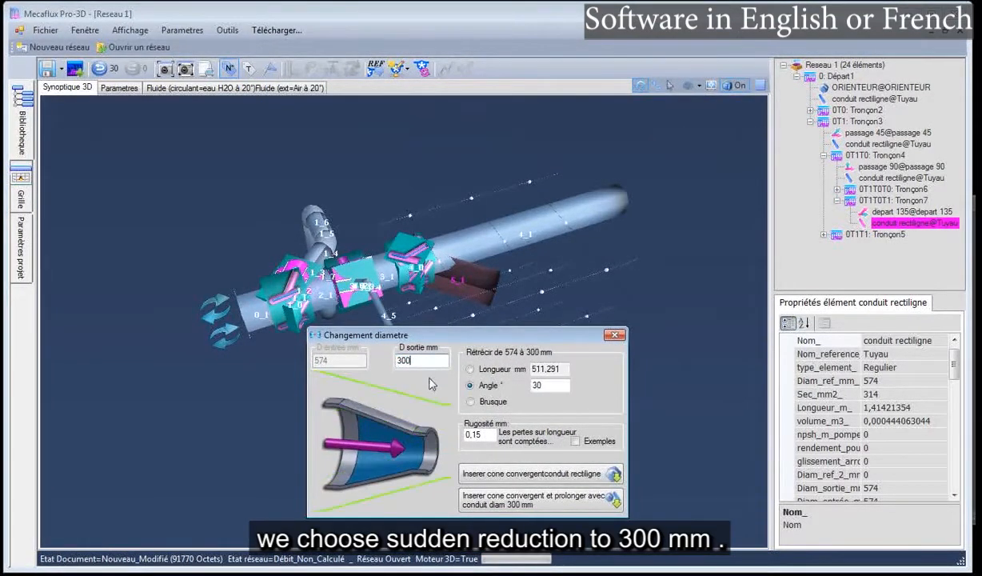
left_click(470, 402)
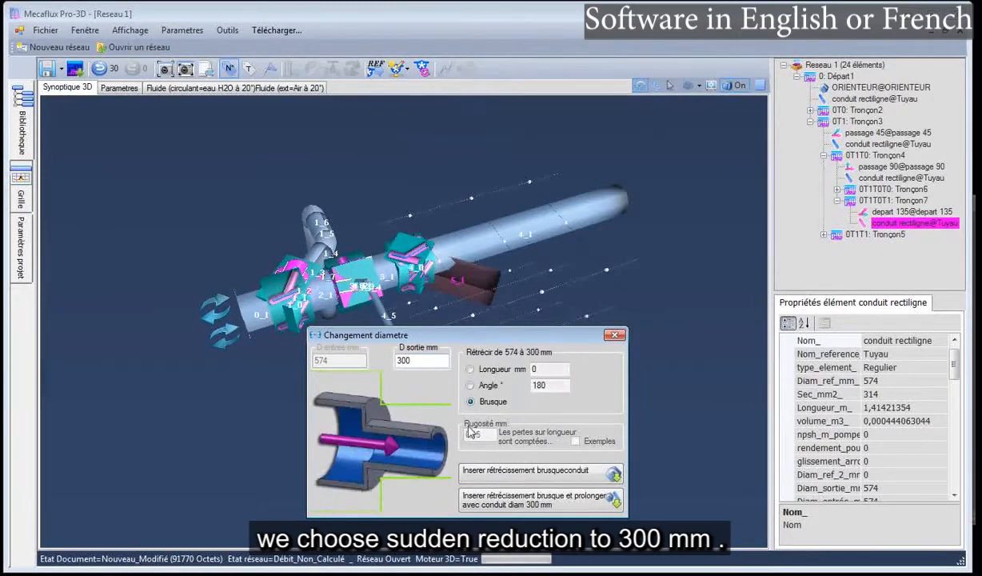
left_click(510, 504)
left_click(724, 343)
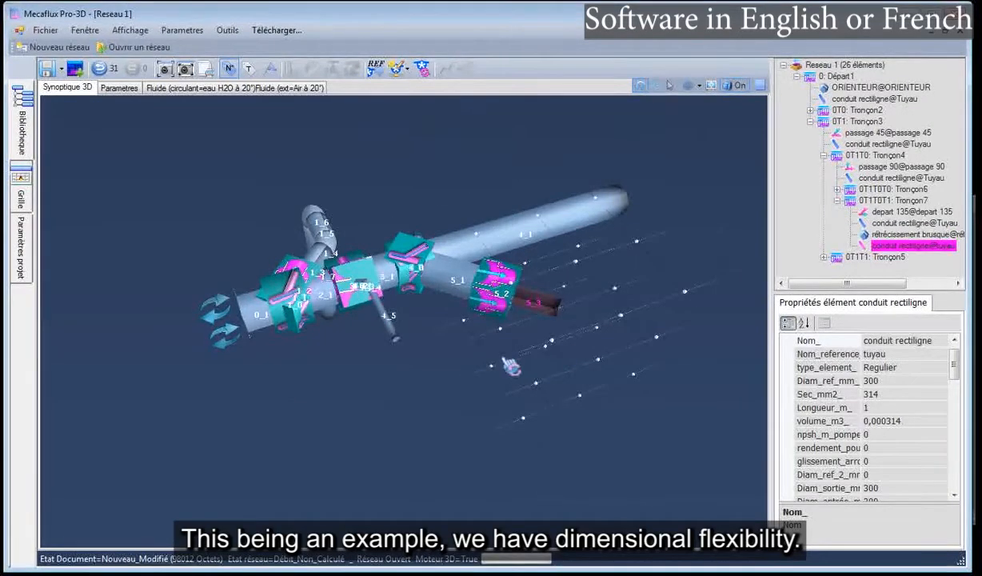
Shorten the 574 mm duct between the 45° separation and the 300 mm abrupt reduction to a length of 0.3 m
left_click_drag(423, 371, 544, 398)
mouse_move(291, 277)
left_mouse_down()
mouse_move(288, 286)
mouse_move(248, 279)
mouse_move(288, 276)
left_mouse_up()
left_click(431, 270)
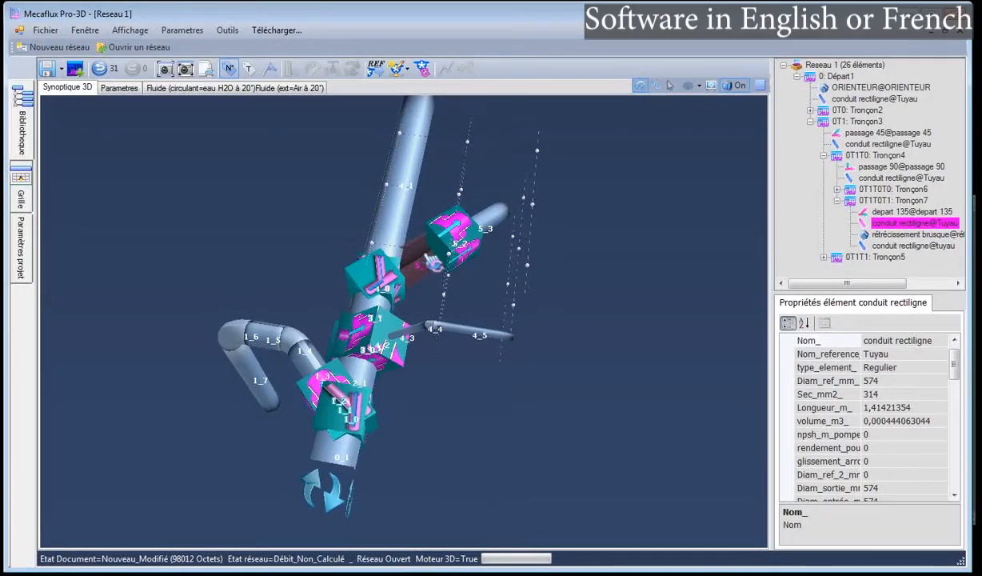
right_click(431, 261)
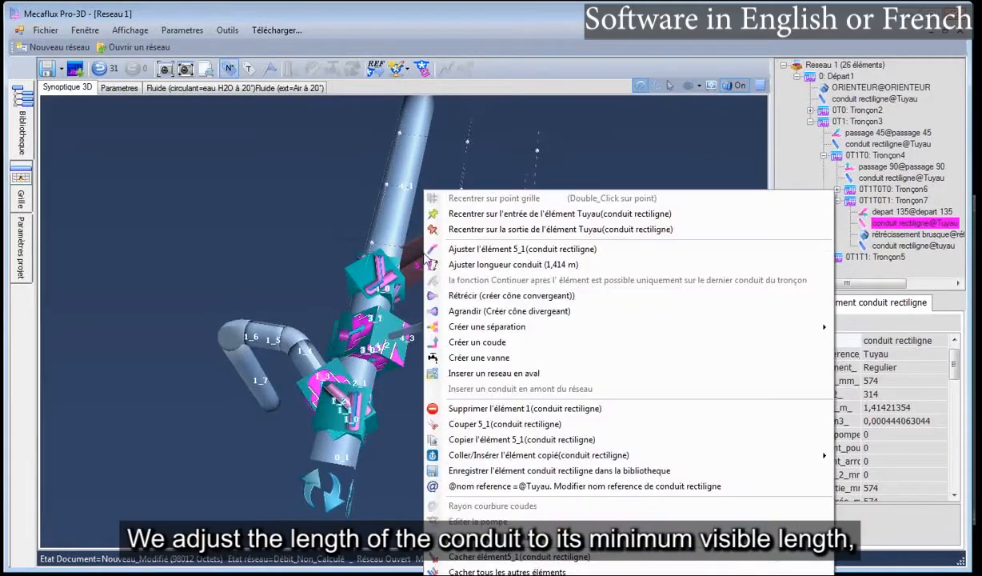
left_click(465, 268)
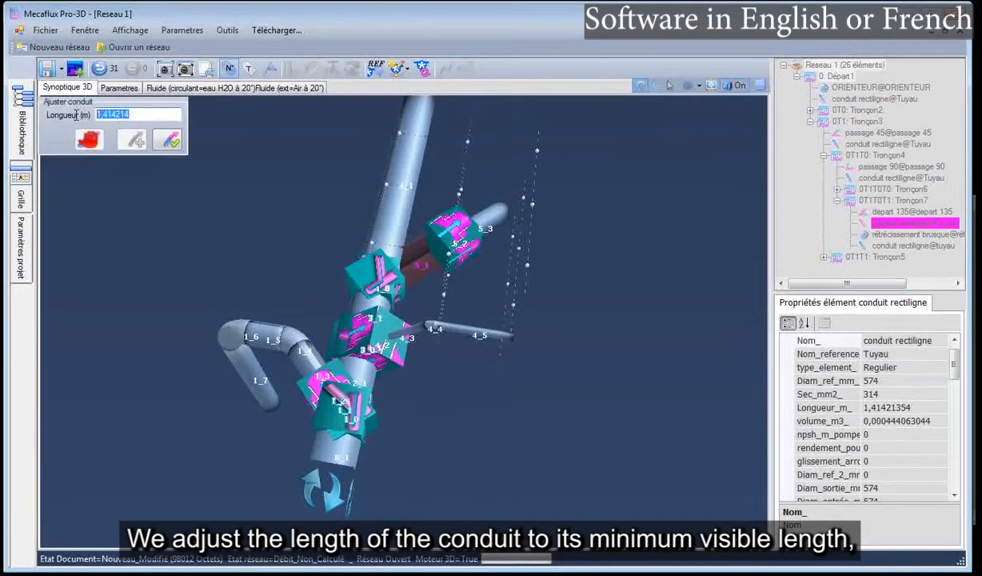
type("0.3")
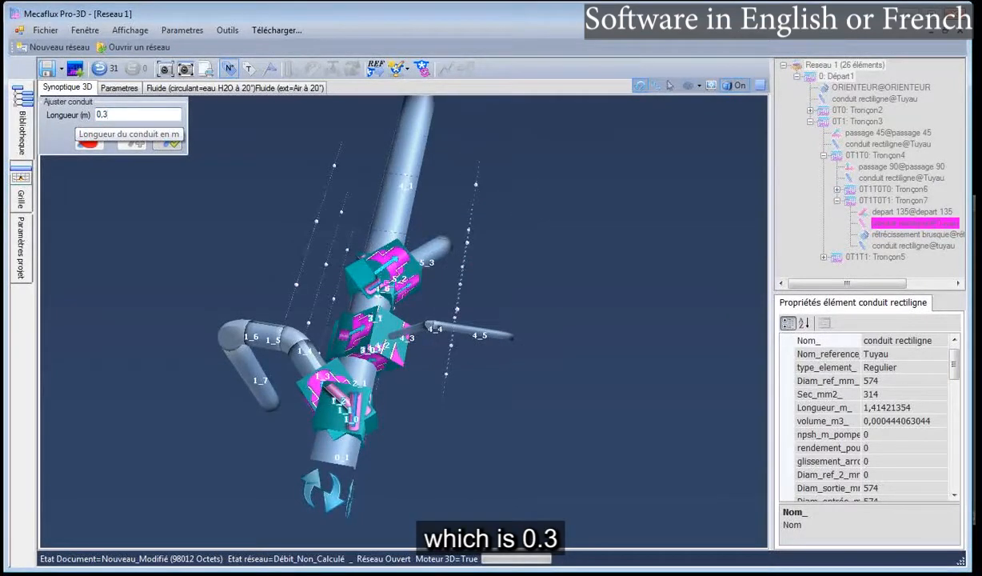
left_click(169, 142)
left_click_drag(233, 192, 448, 174)
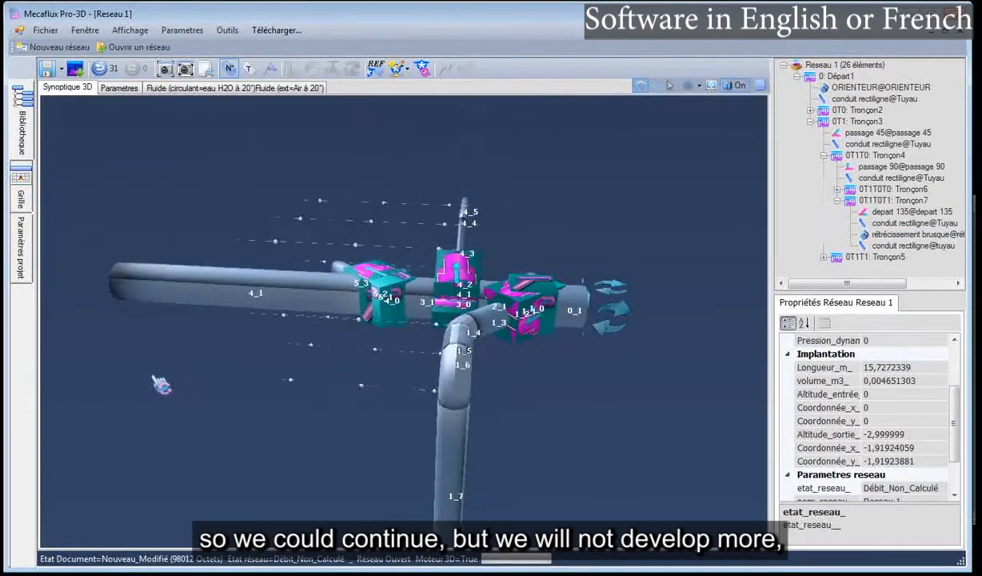
left_click_drag(160, 385, 586, 295)
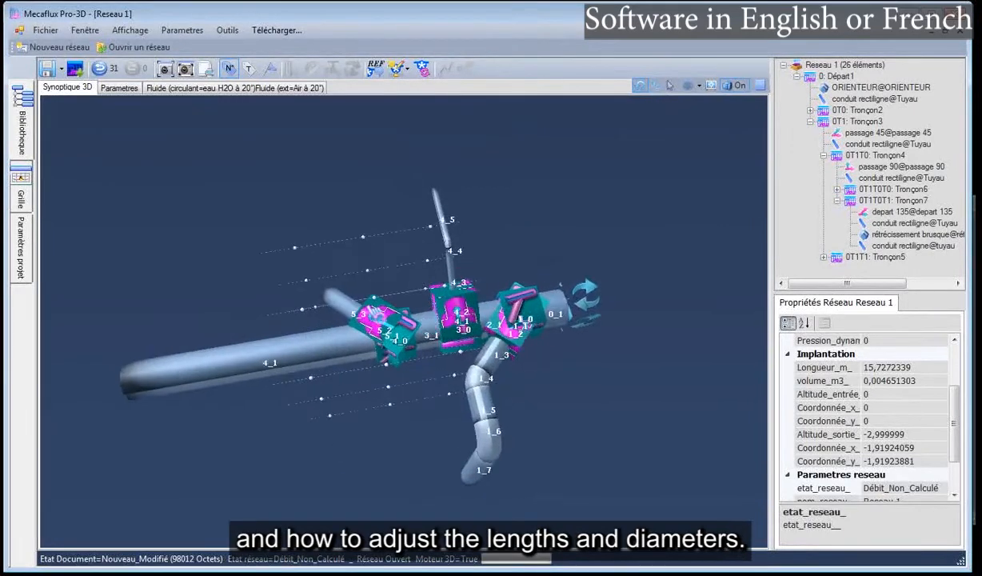
left_click_drag(270, 279, 506, 419)
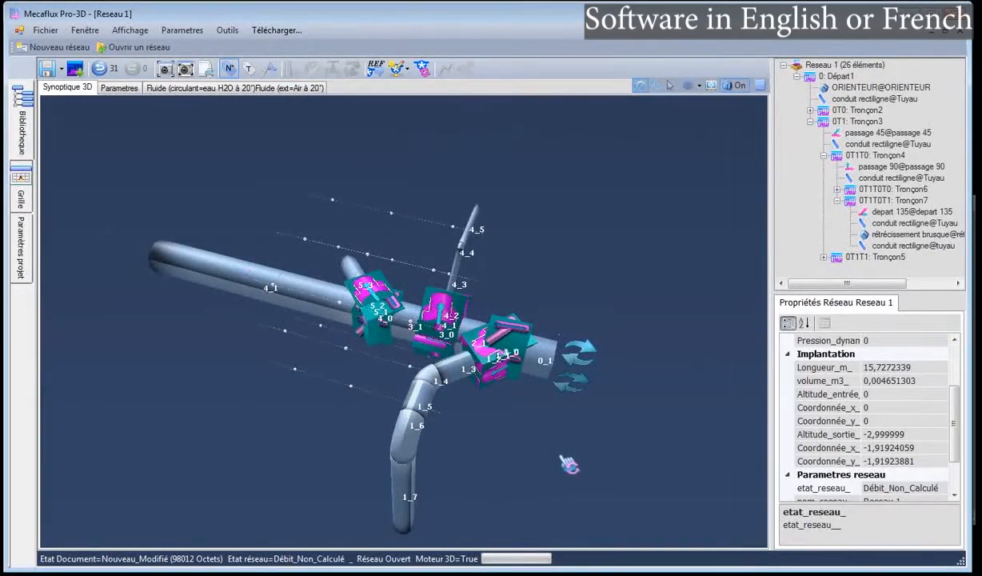
left_click_drag(575, 470, 455, 441)
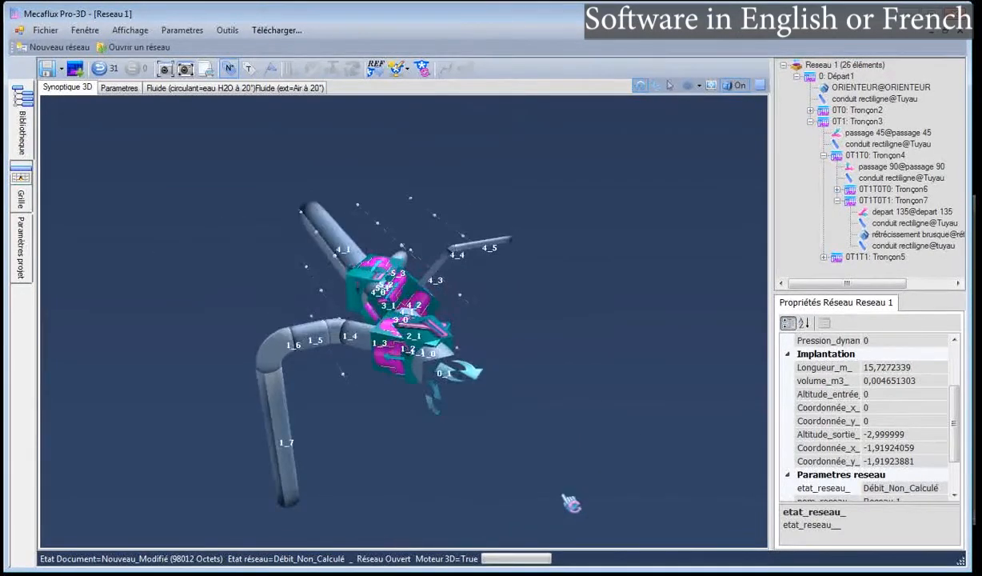
Check the two departing ducts on the drawing and create a Y separation with two 45° branches at the 4 m trunk duct's free end
left_click(977, 432)
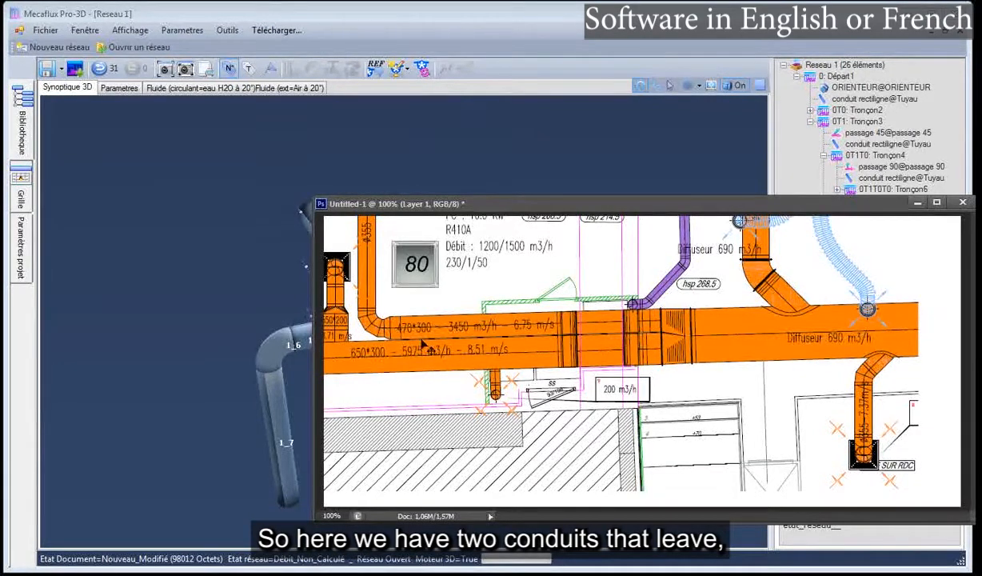
left_click(192, 276)
left_click_drag(184, 282, 192, 221)
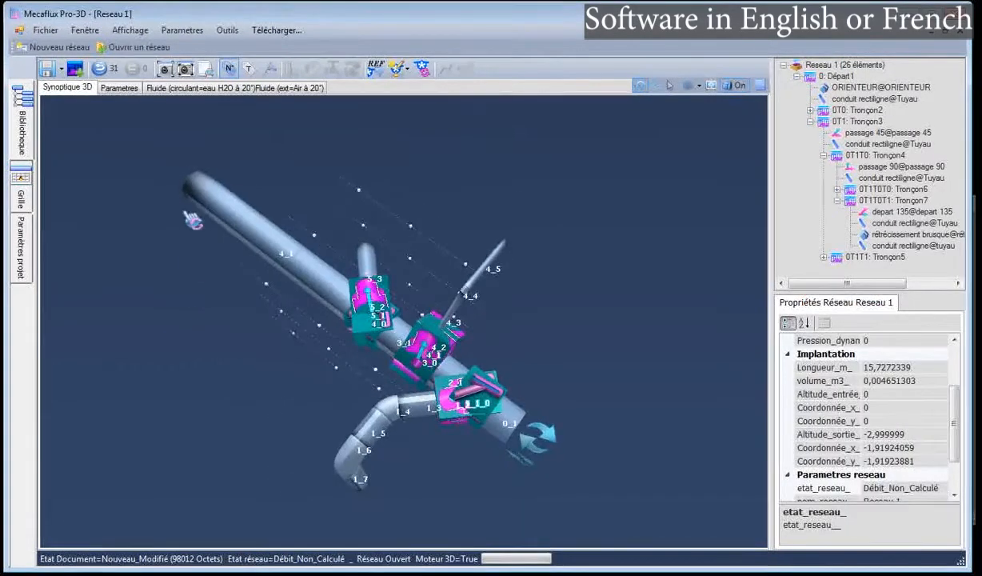
left_click(196, 193)
right_click(202, 194)
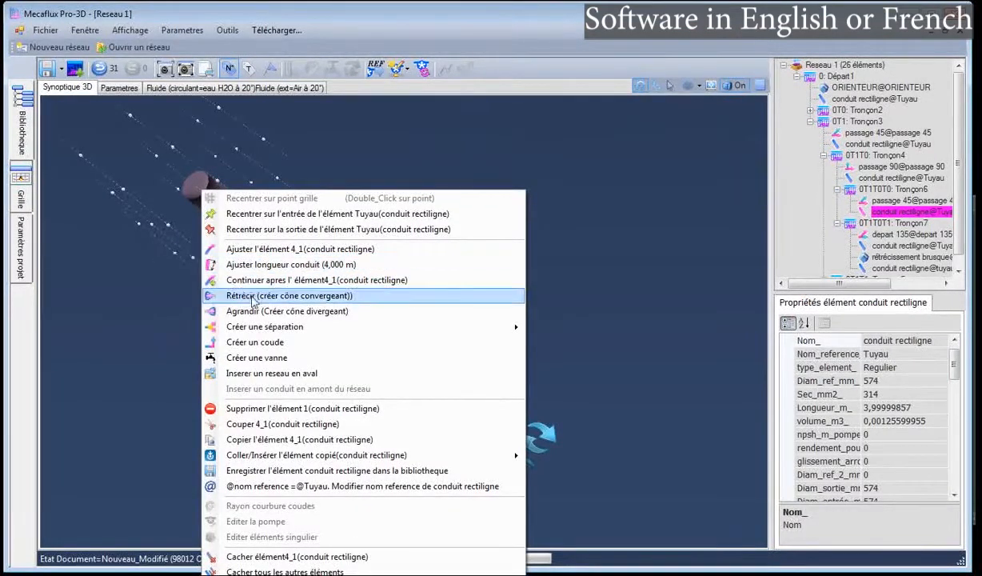
mouse_move(423, 327)
left_click(565, 345)
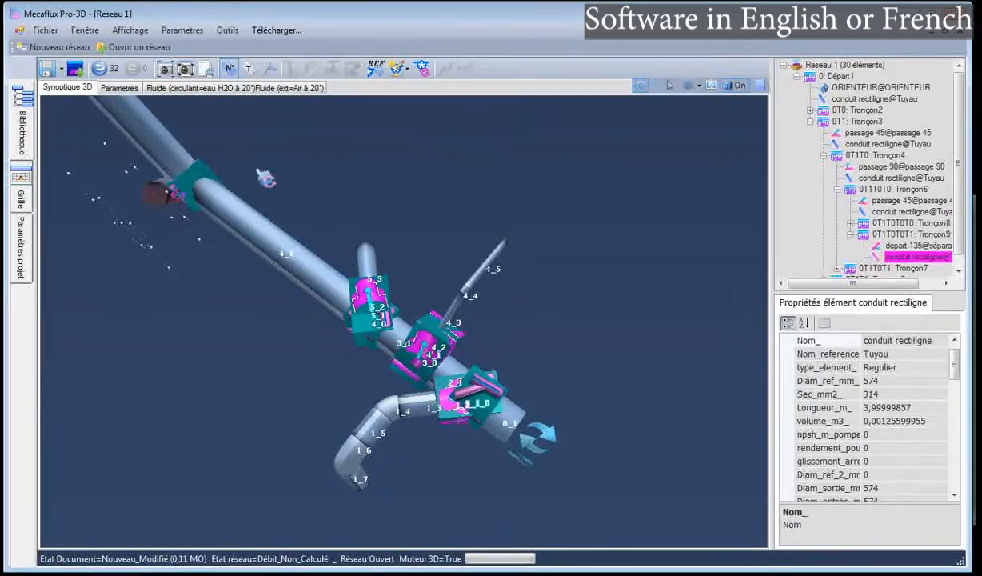
left_click_drag(131, 307, 333, 338)
left_click(246, 335)
right_click(241, 344)
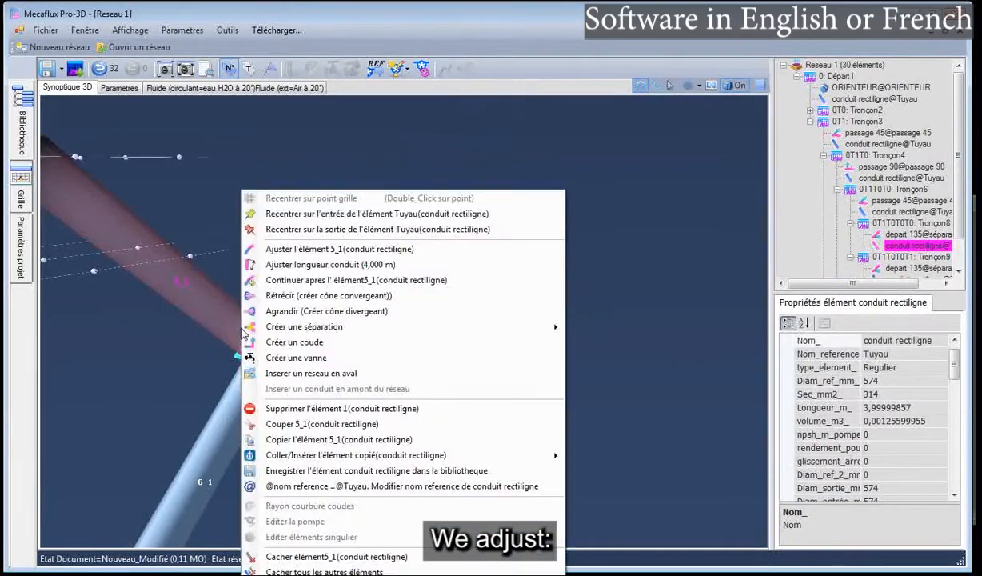
left_click(288, 267)
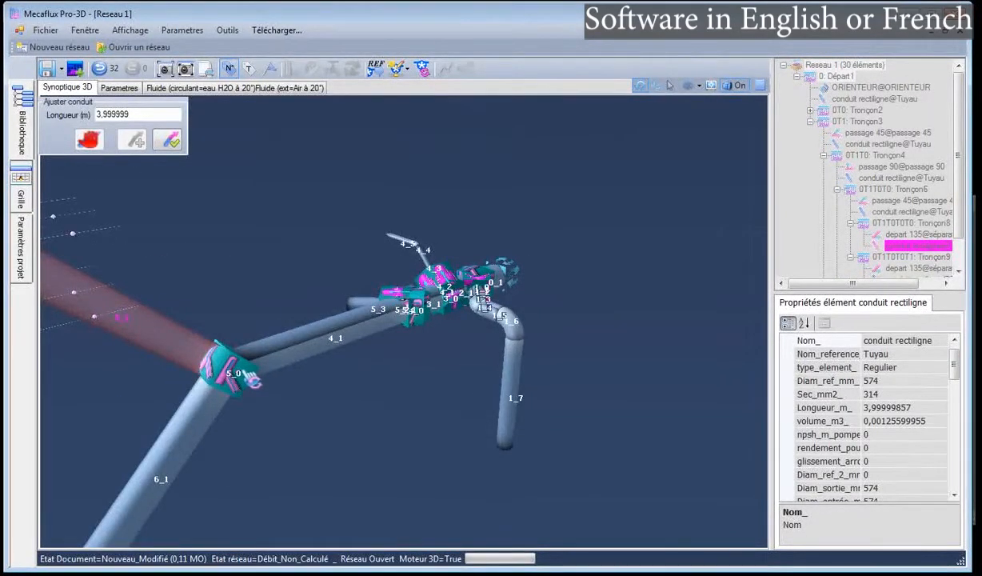
left_click(168, 141)
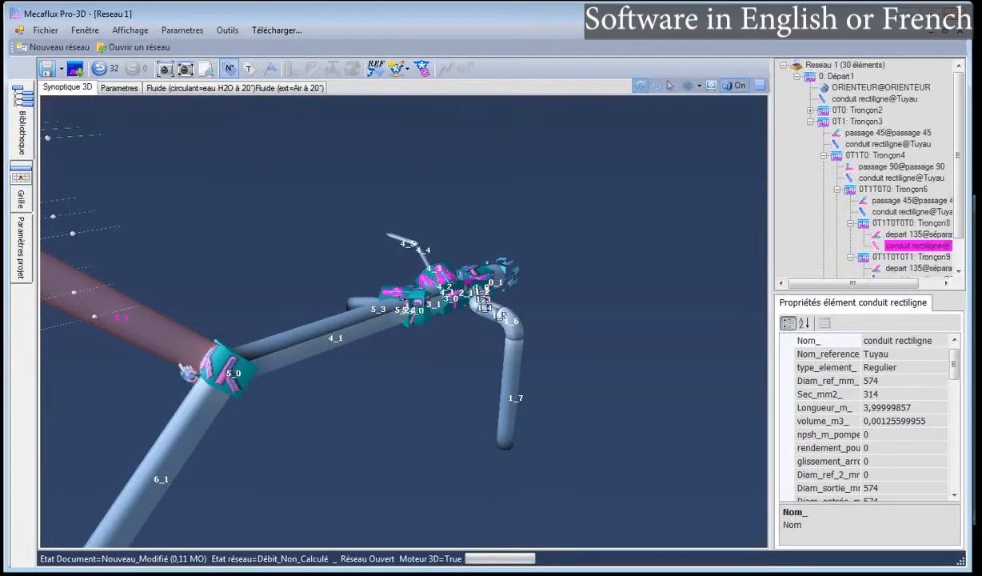
right_click(186, 346)
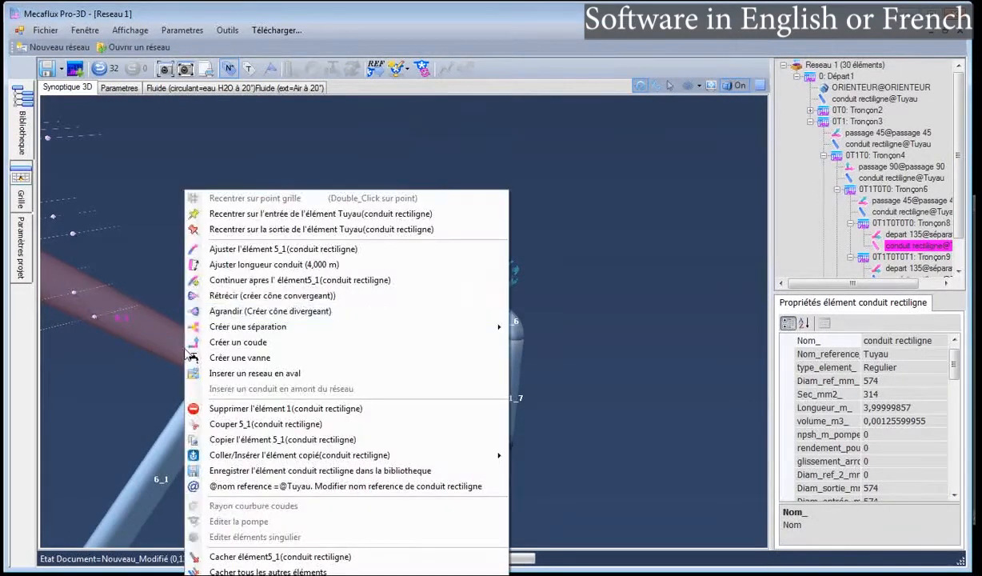
left_click(231, 252)
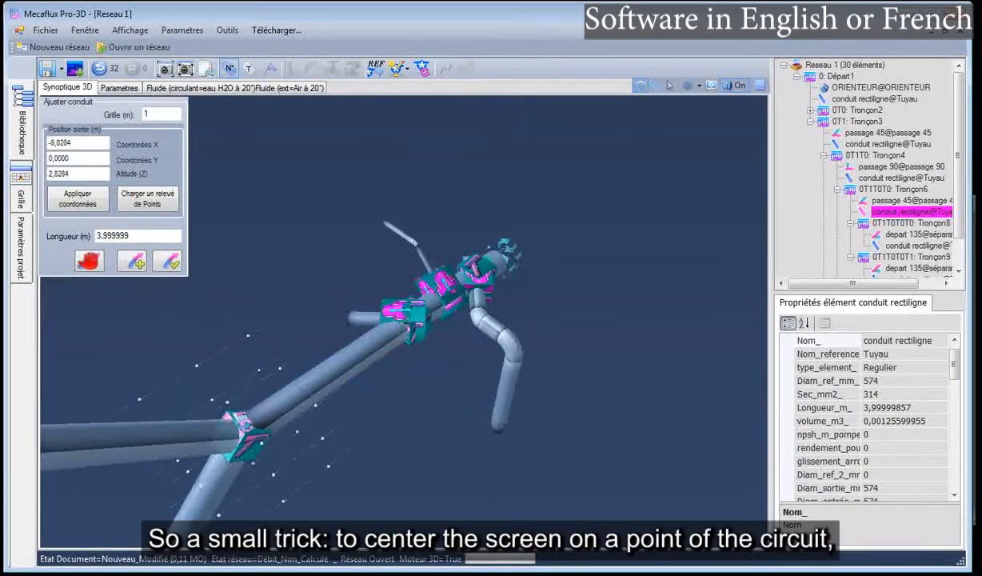
right_click(247, 442)
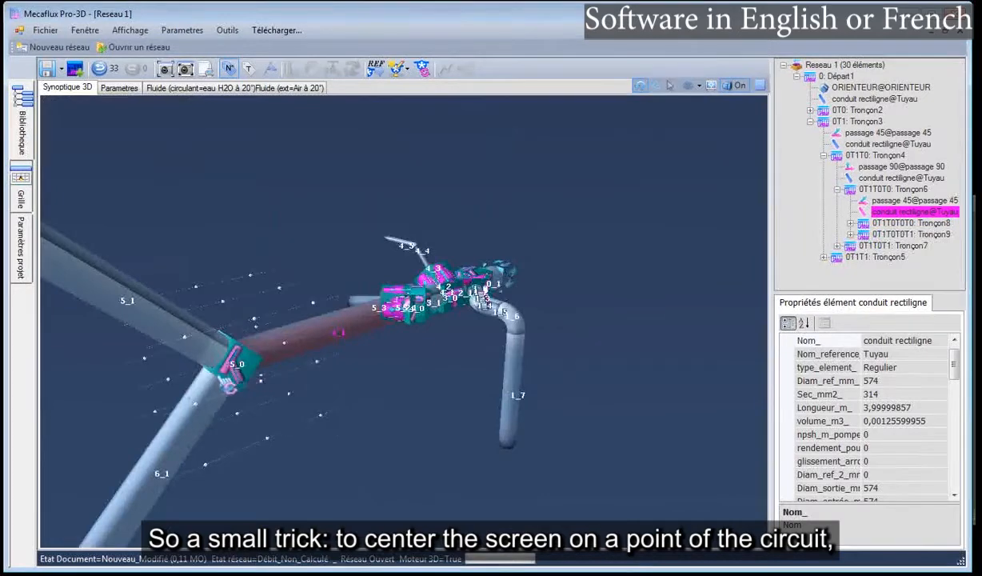
Recentre the 3D view on the inlet of straight duct 6_1 at the Y separation and examine both branches
left_click(232, 367)
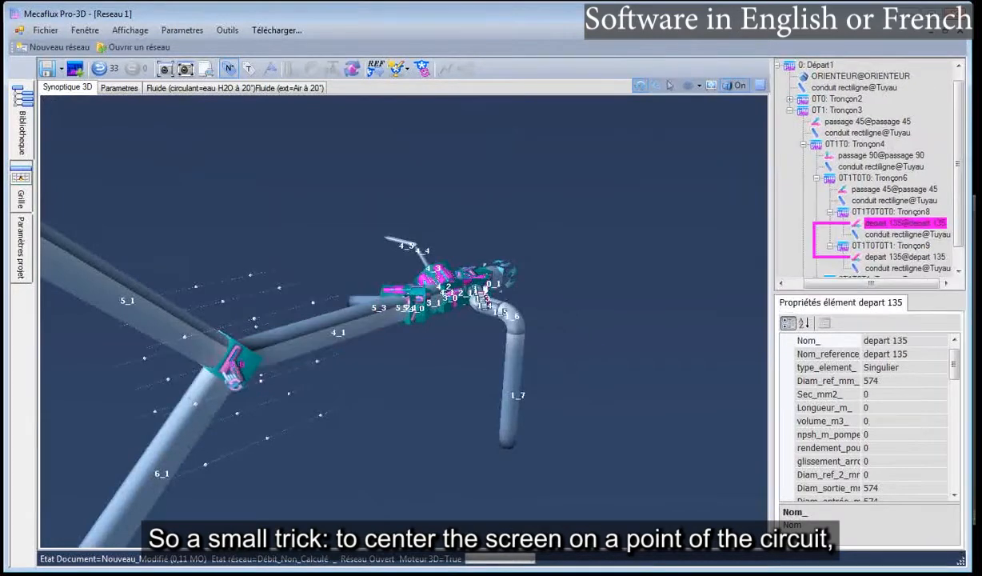
left_click(196, 405)
left_click(227, 376)
left_click(223, 391)
right_click(213, 374)
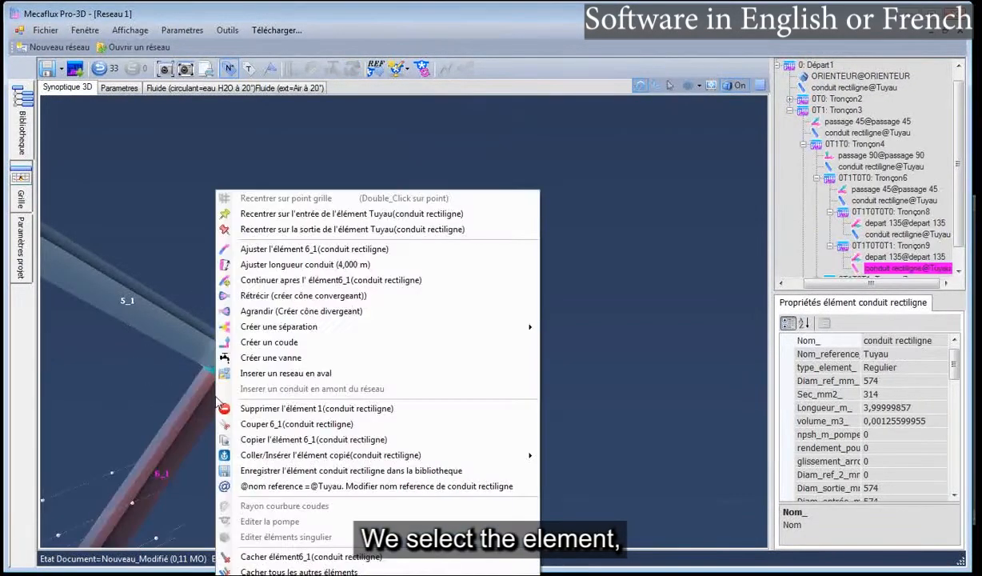
left_click(289, 216)
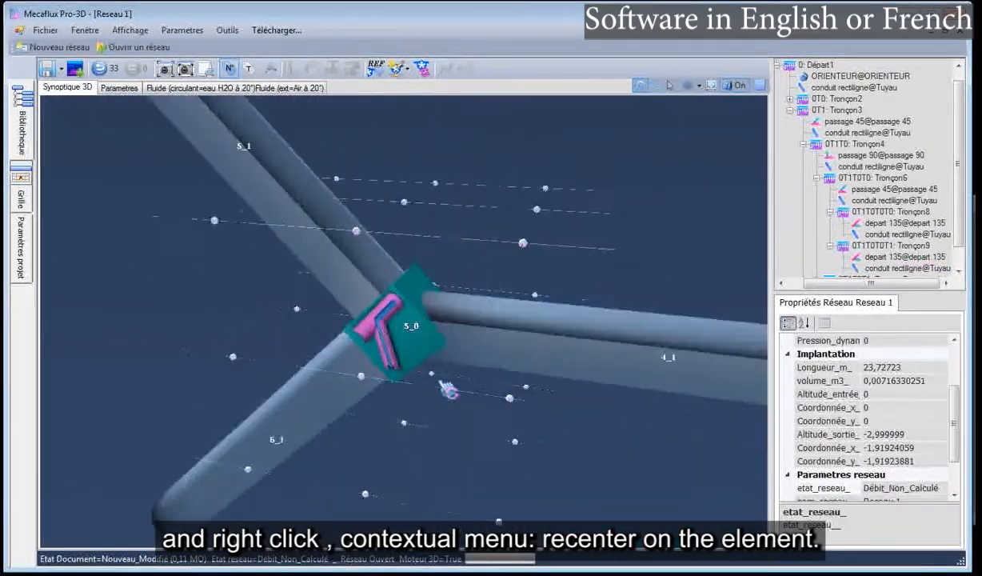
scroll(438, 389, "down", 8)
scroll(416, 350, "up", 6)
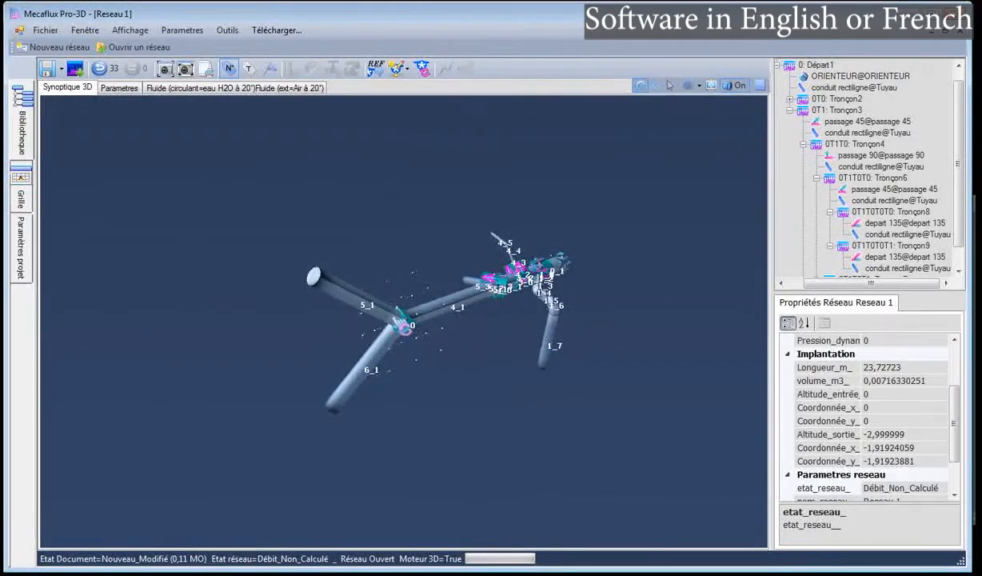
scroll(424, 347, "up", 1)
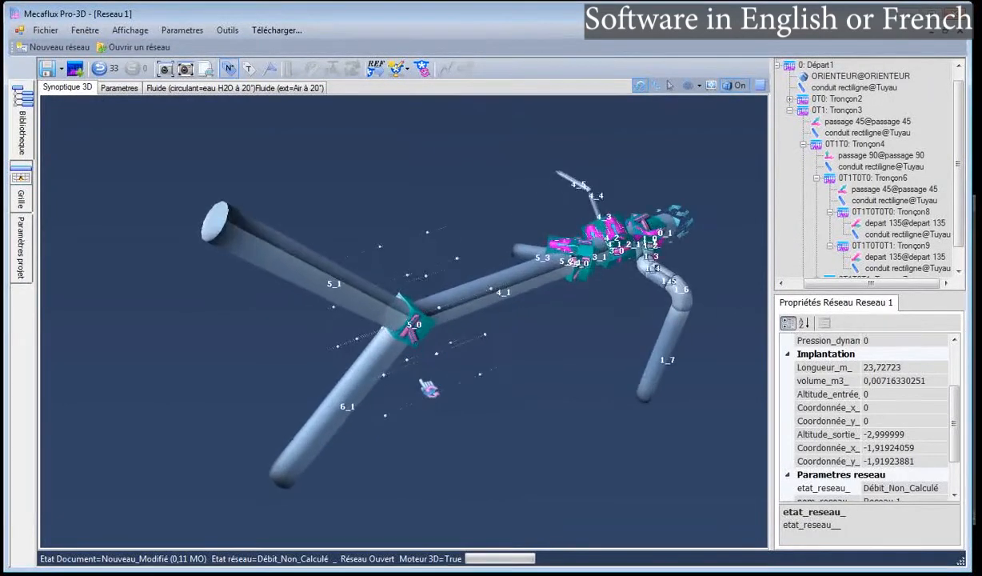
mouse_move(429, 387)
left_mouse_down()
mouse_move(461, 366)
mouse_move(423, 384)
left_mouse_up()
right_click(359, 300)
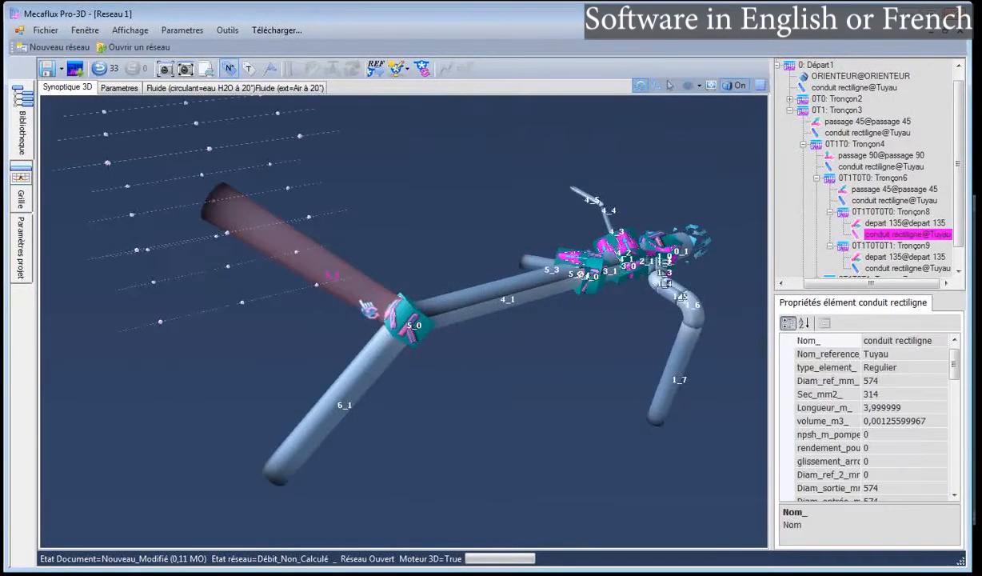
left_click(403, 264)
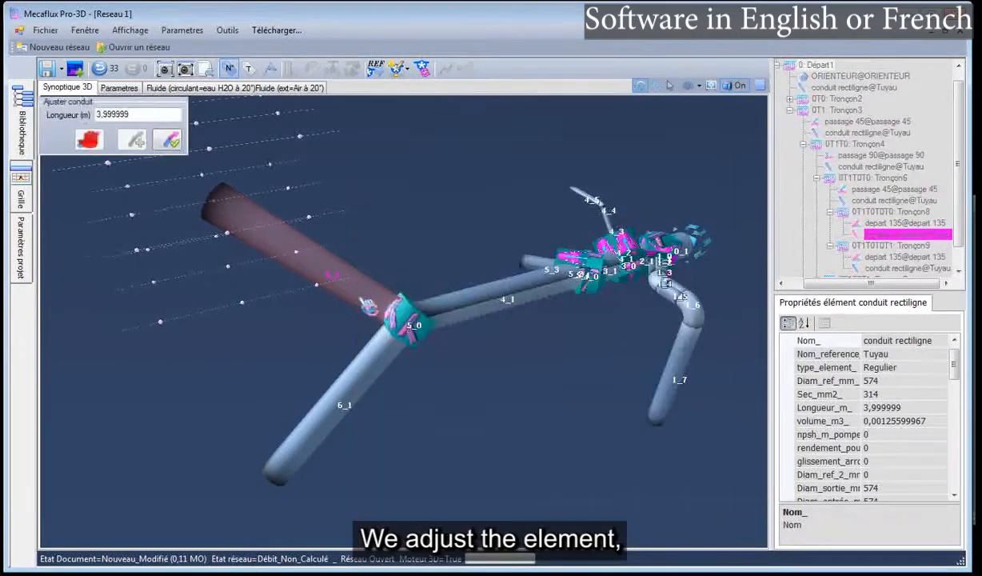
left_click(178, 147)
Adjust branch duct 5_1 of the Y separation to run horizontally, with its outlet at X -8, Y 1, altitude 0, without continuing the duct
right_click(357, 284)
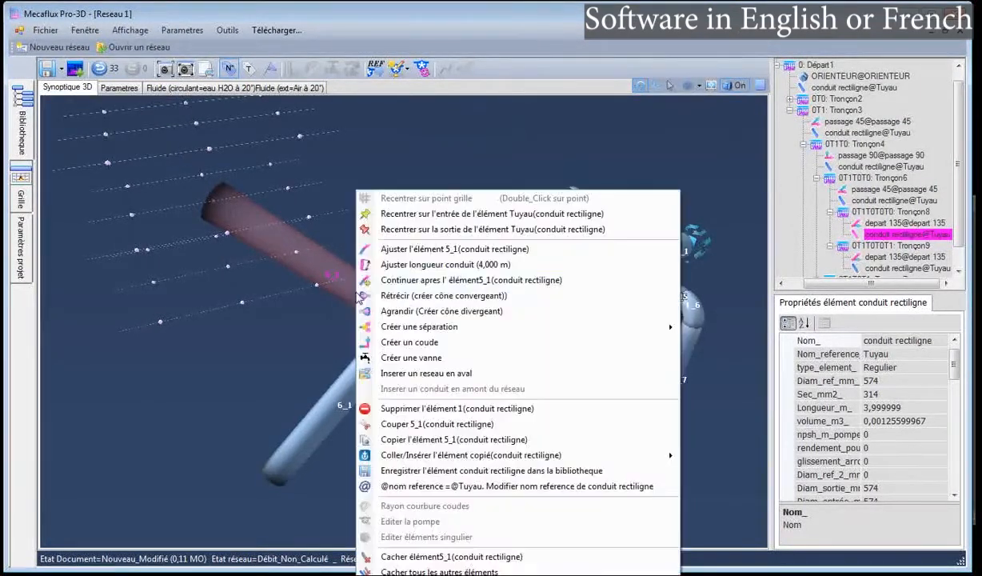
left_click(430, 250)
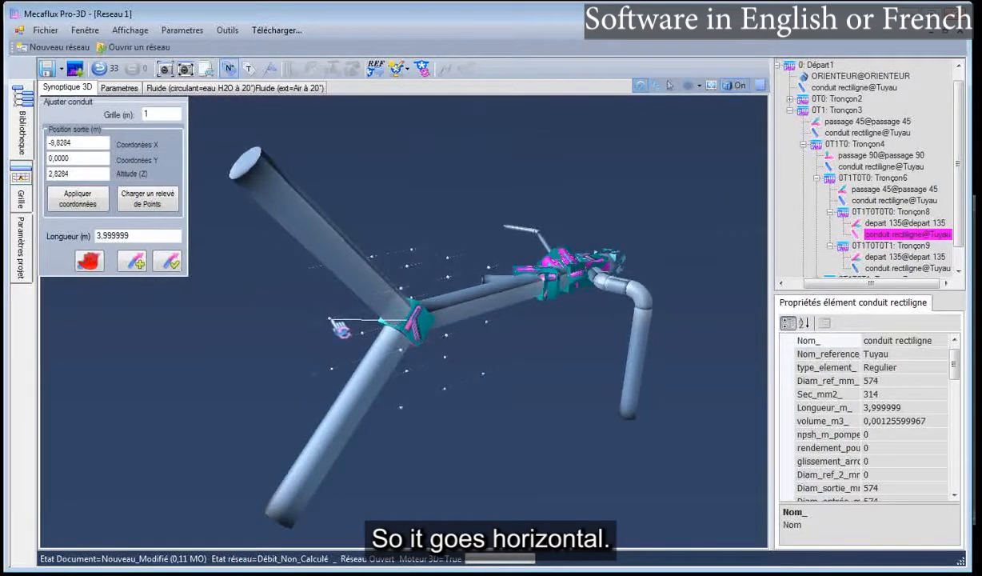
left_click(331, 319)
left_click_drag(325, 326, 232, 418)
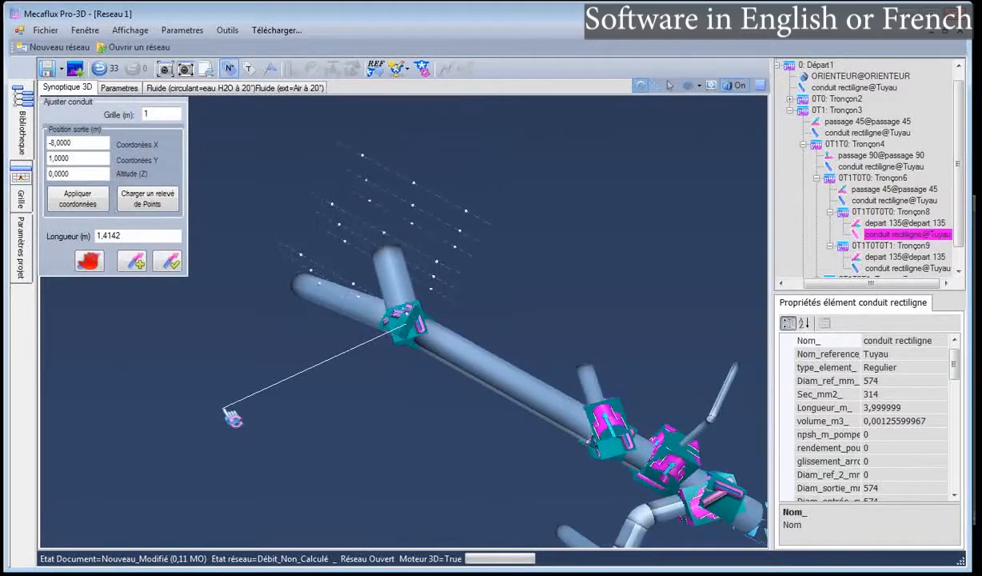
key("Return")
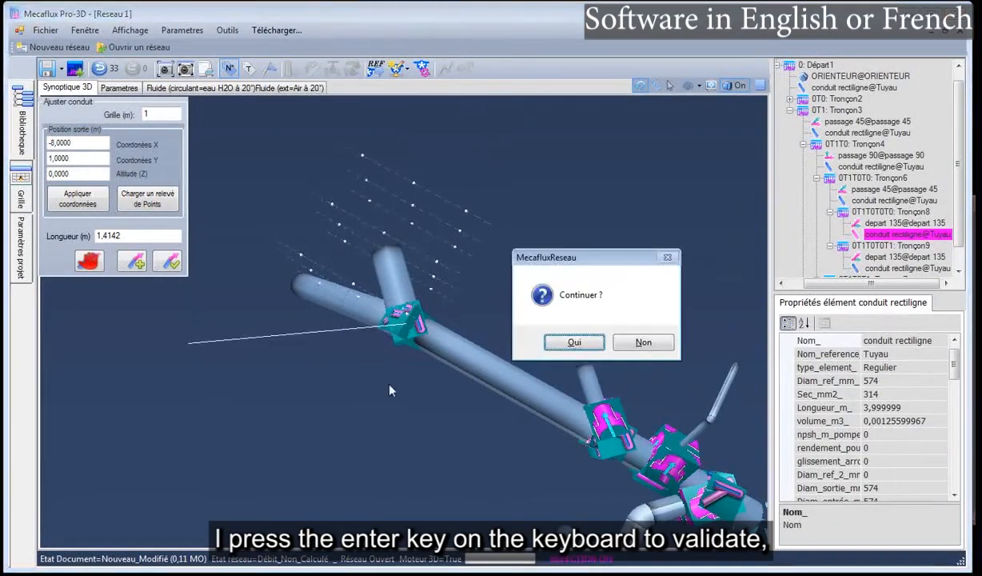
left_click(644, 342)
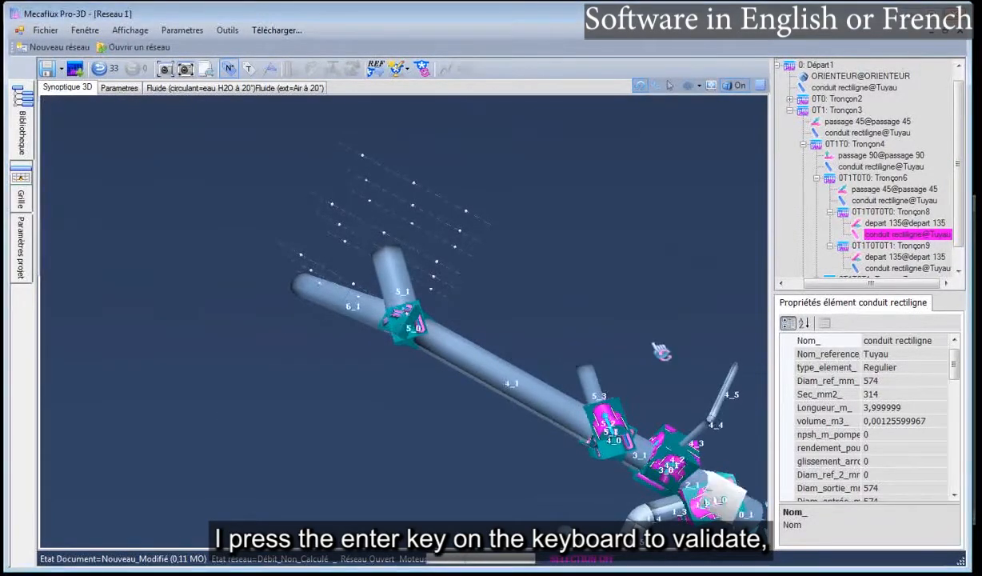
Adjust the Y separation's second branch duct 6_1 to run horizontally at 45°, with its outlet at X -8, Y -1, altitude 0
left_click(368, 344)
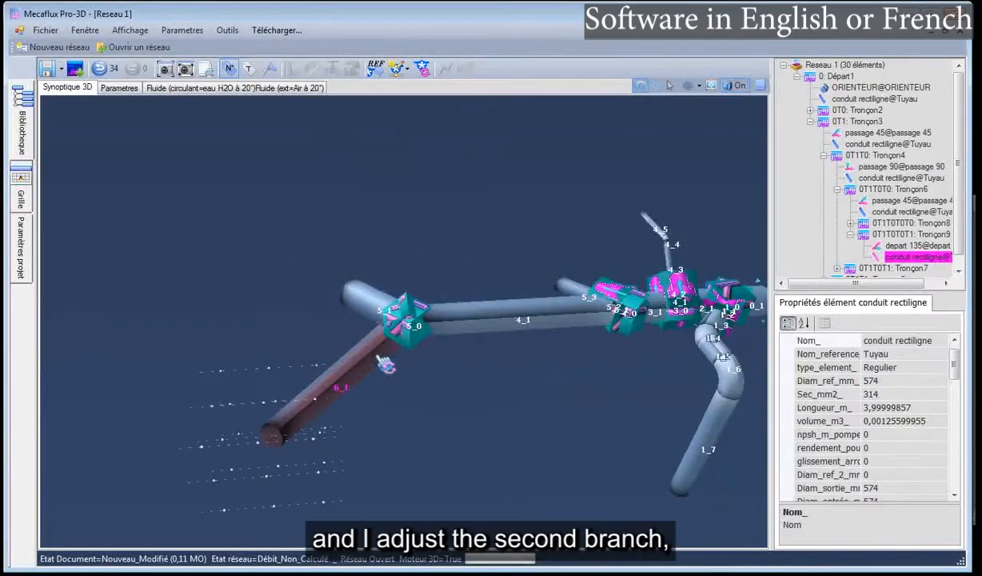
right_click(373, 343)
left_click(423, 249)
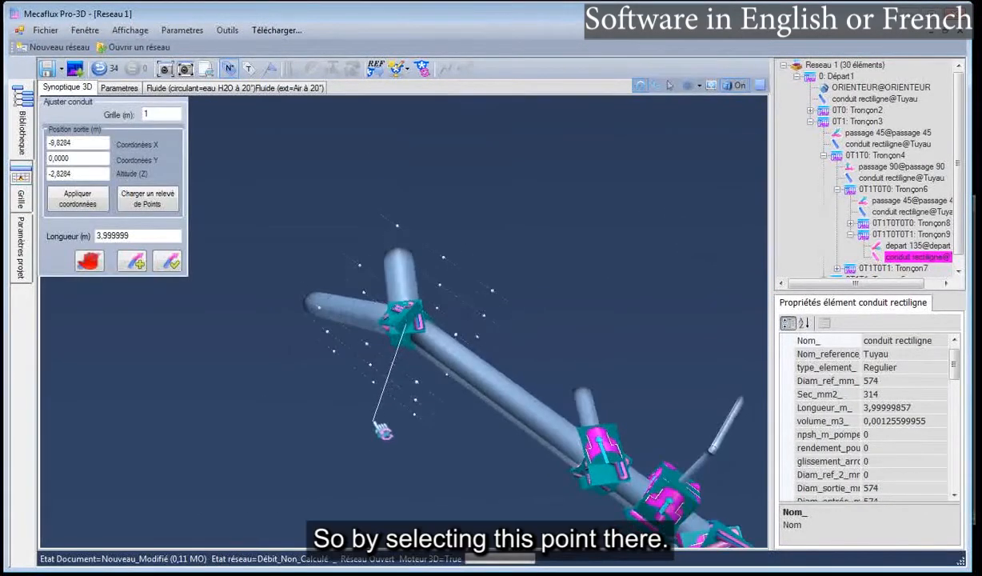
left_click(340, 344)
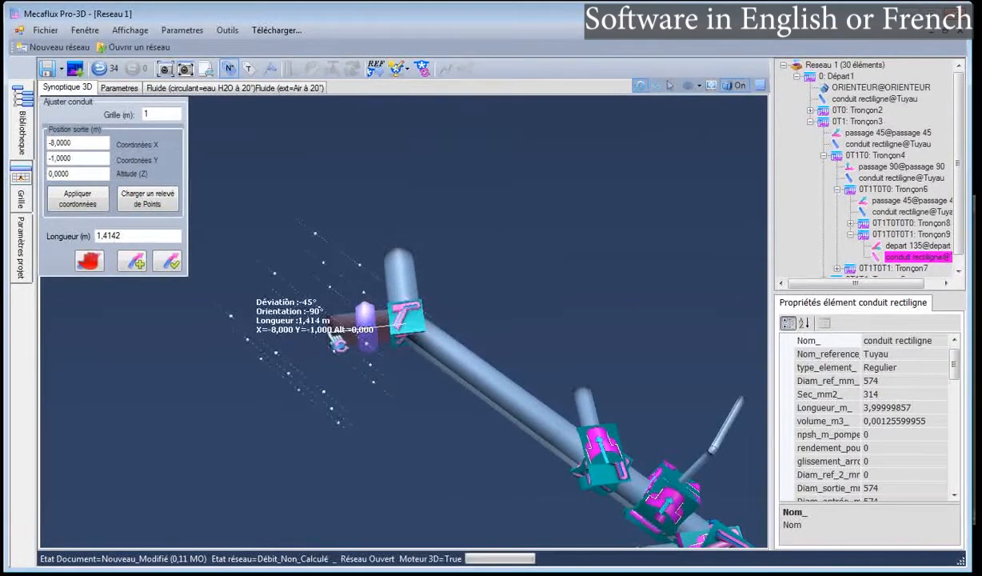
key("space")
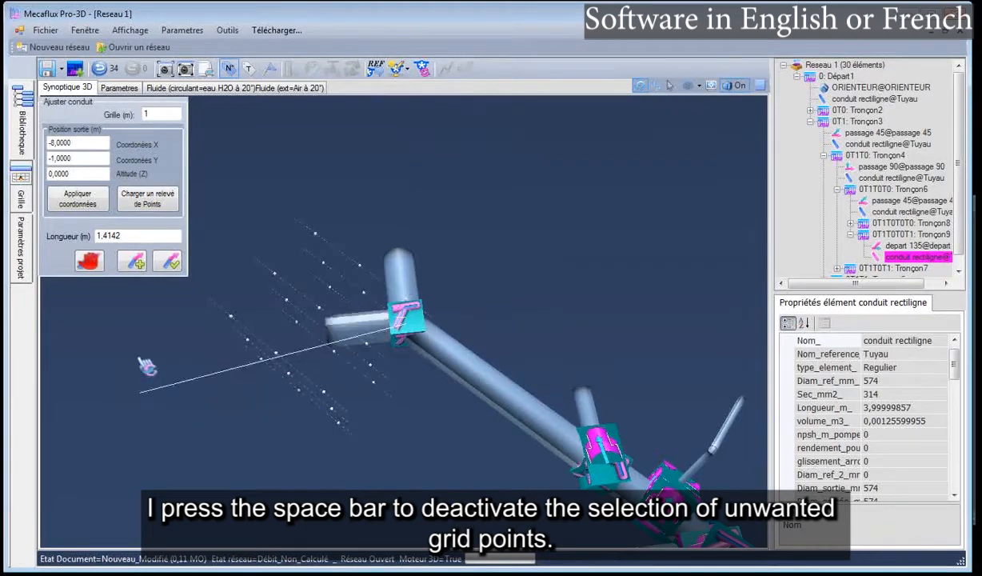
left_click(163, 265)
Check the two branch sizes on the drawing and look up the 650 by 300 duct's equivalent diameter in the projet x aeraulique library folder
left_click_drag(411, 411, 529, 375)
scroll(402, 352, "up", 4)
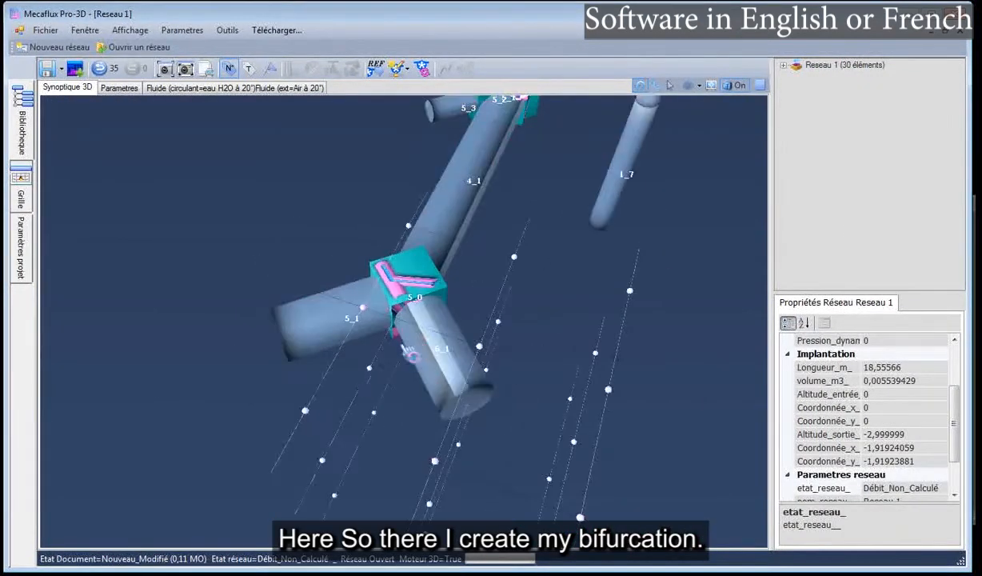
left_click_drag(244, 369, 158, 410)
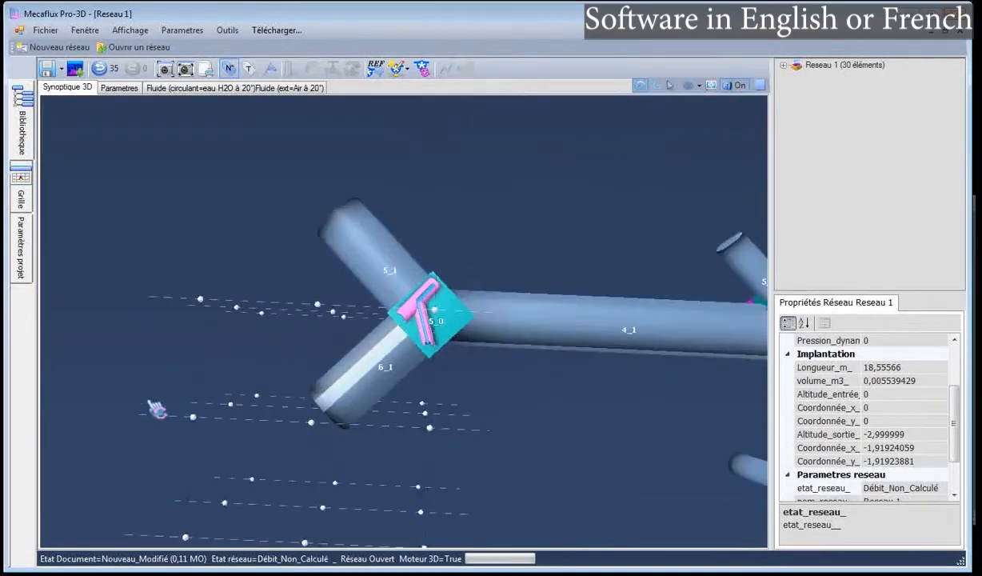
left_click(357, 237)
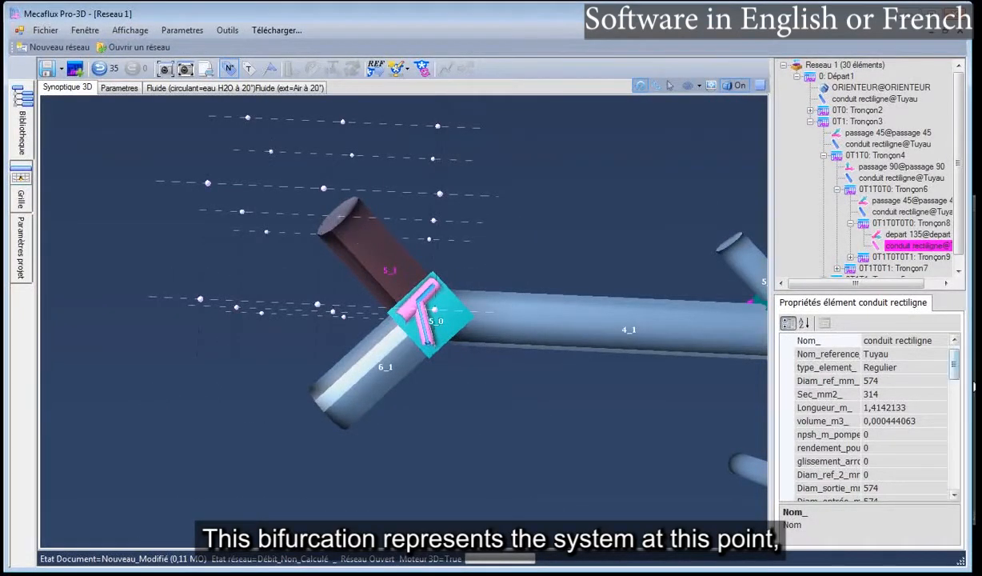
key("alt+Tab")
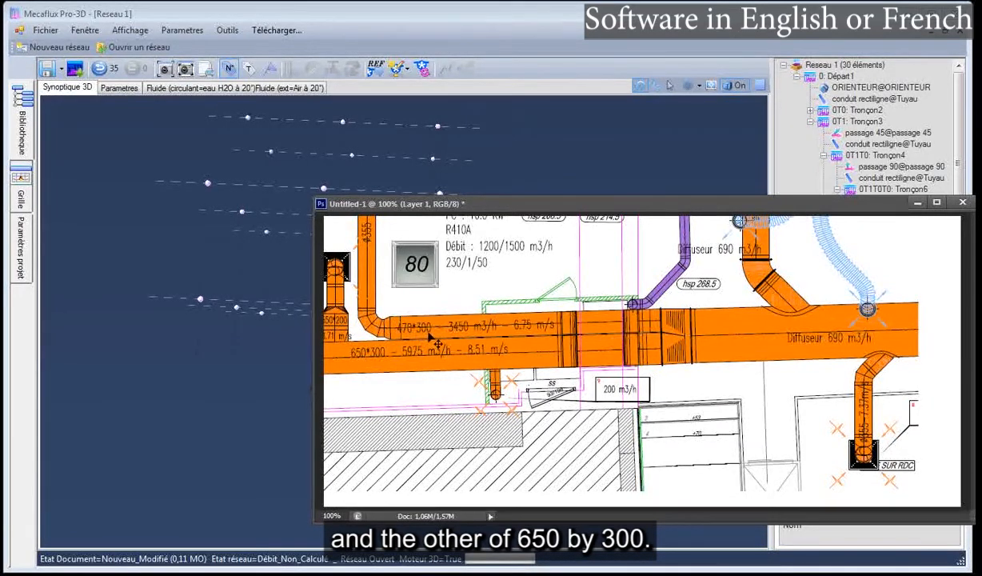
left_click(251, 386)
left_click(376, 251)
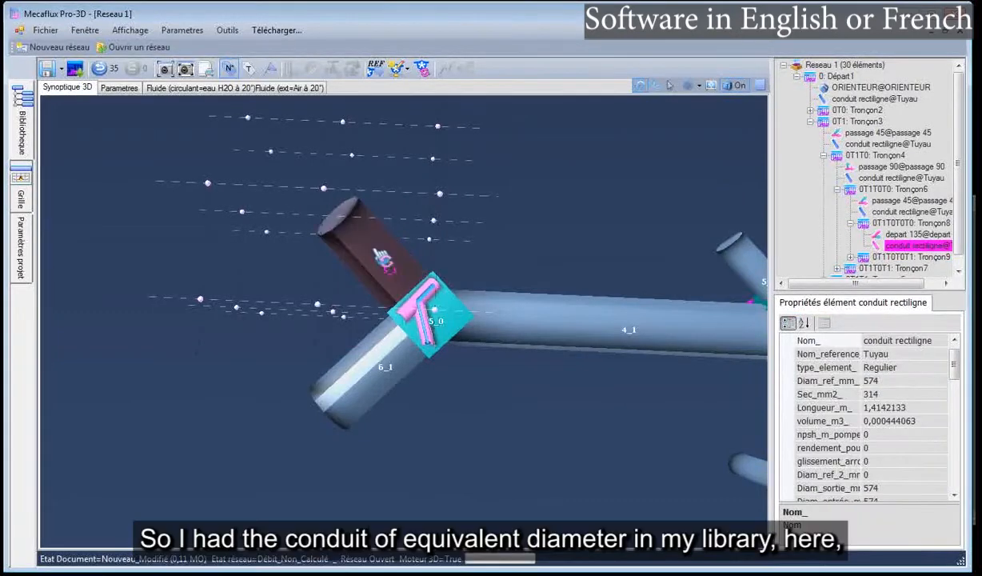
left_click(23, 136)
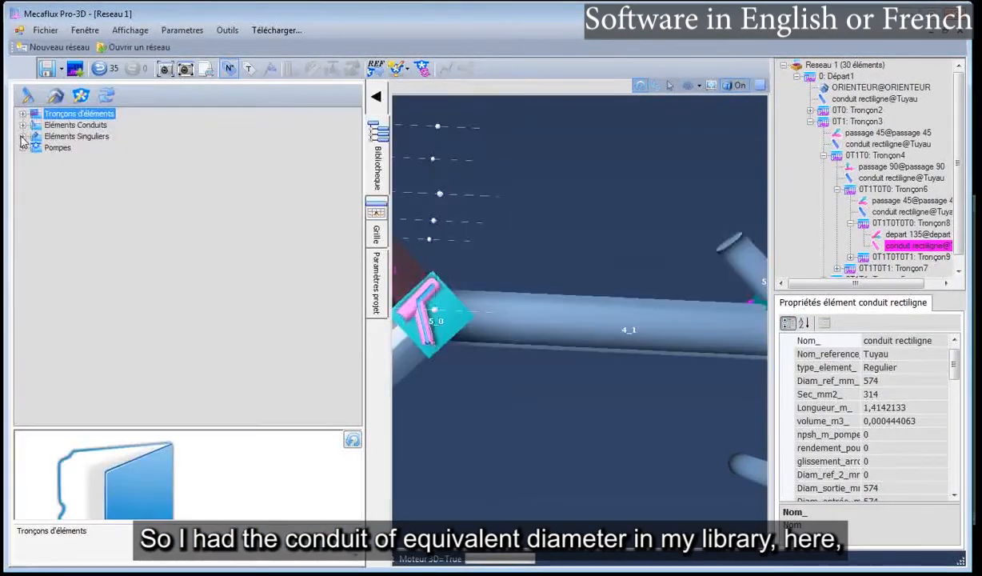
left_click(23, 125)
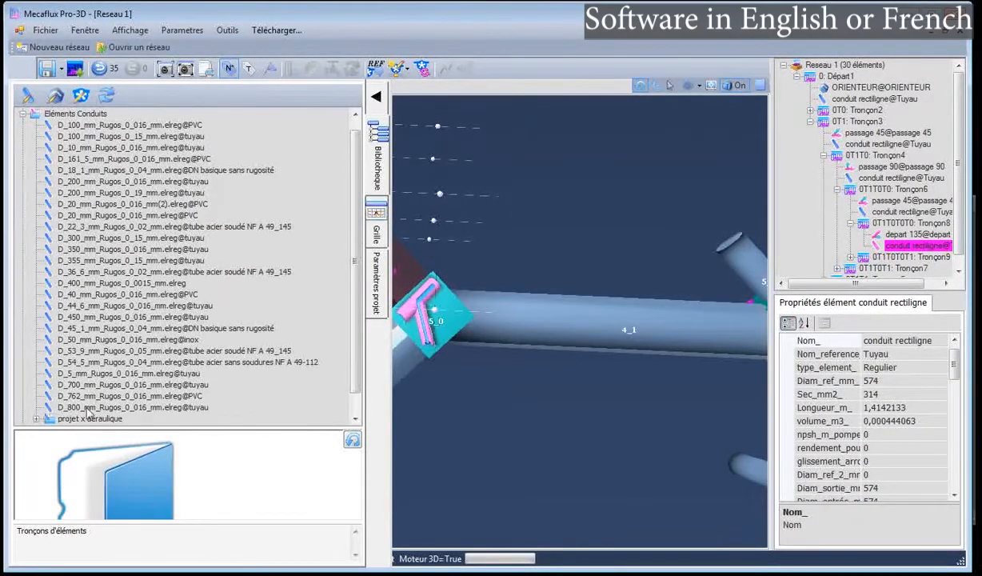
left_click(36, 418)
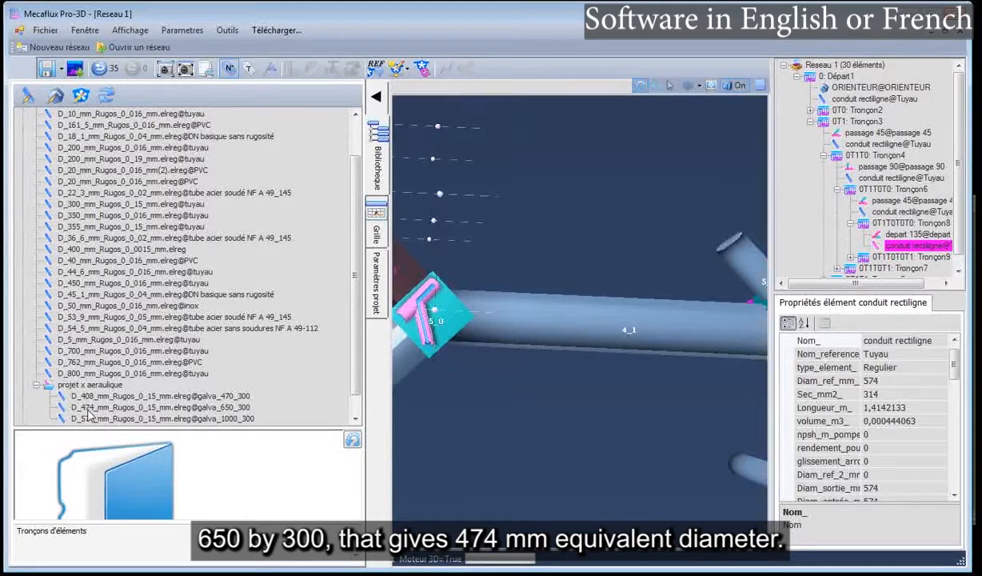
left_click(520, 418)
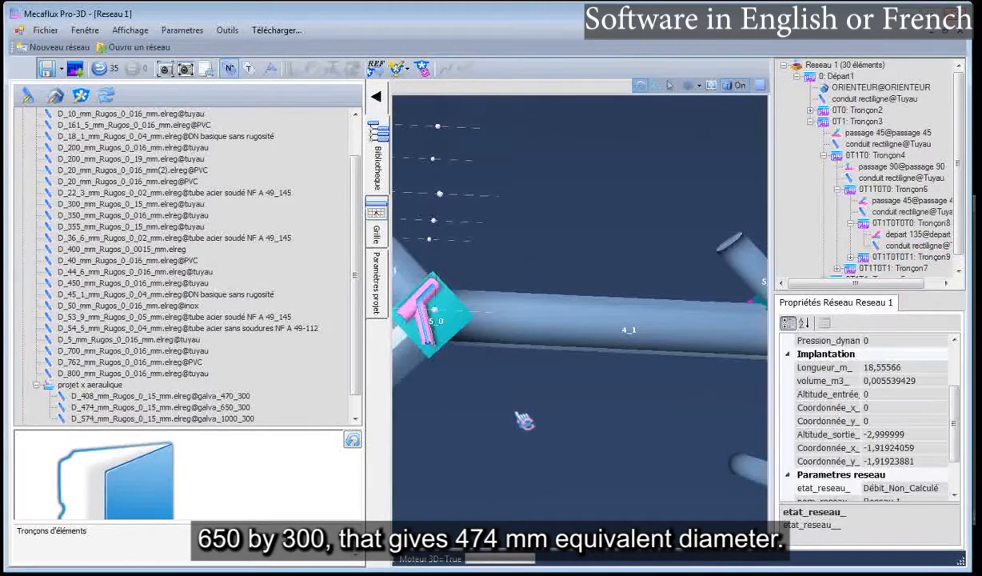
Add an abrupt reduction to 474 mm at the end of branch duct 5_1, extended with a 474 mm duct
left_click(416, 267)
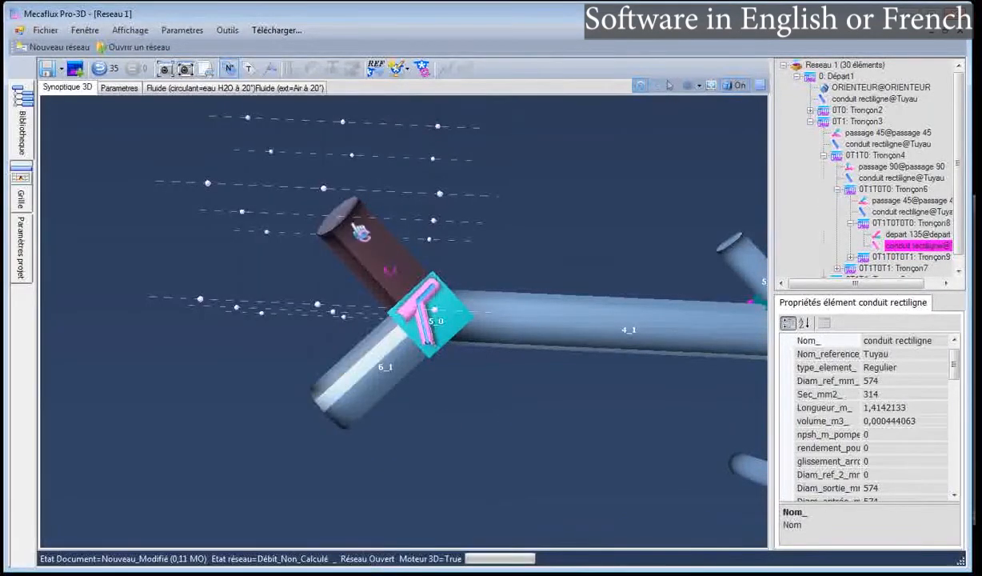
right_click(360, 230)
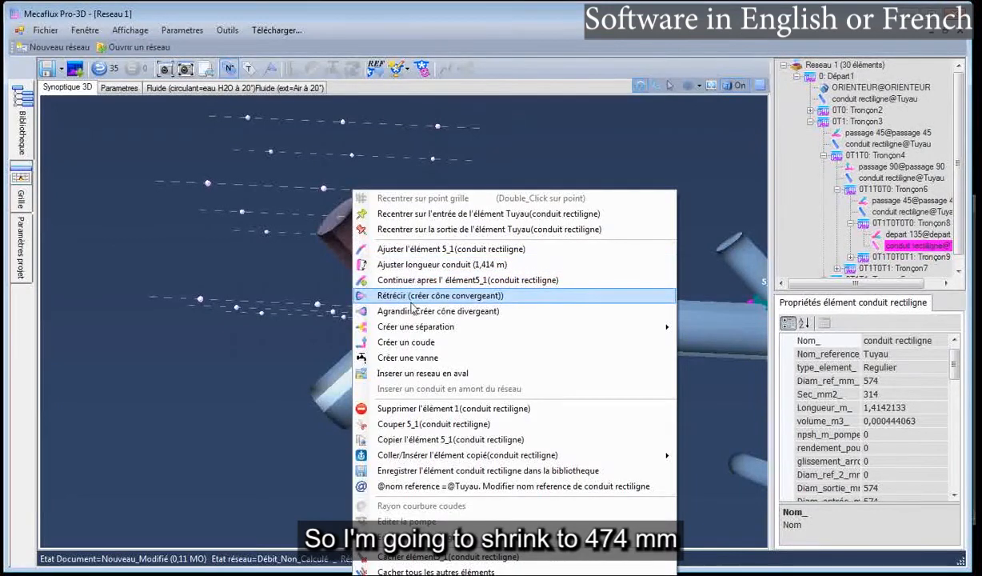
left_click(412, 295)
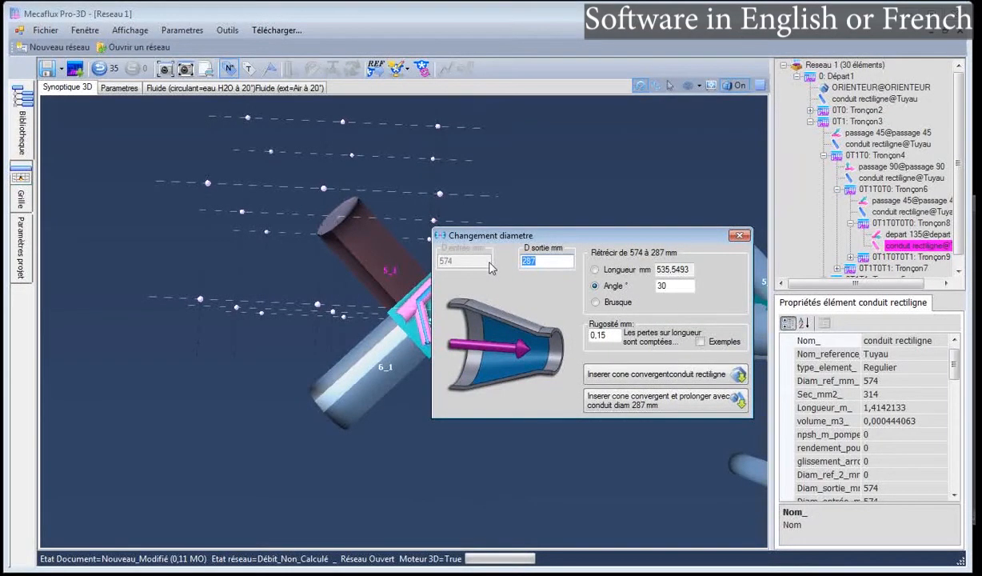
type("47")
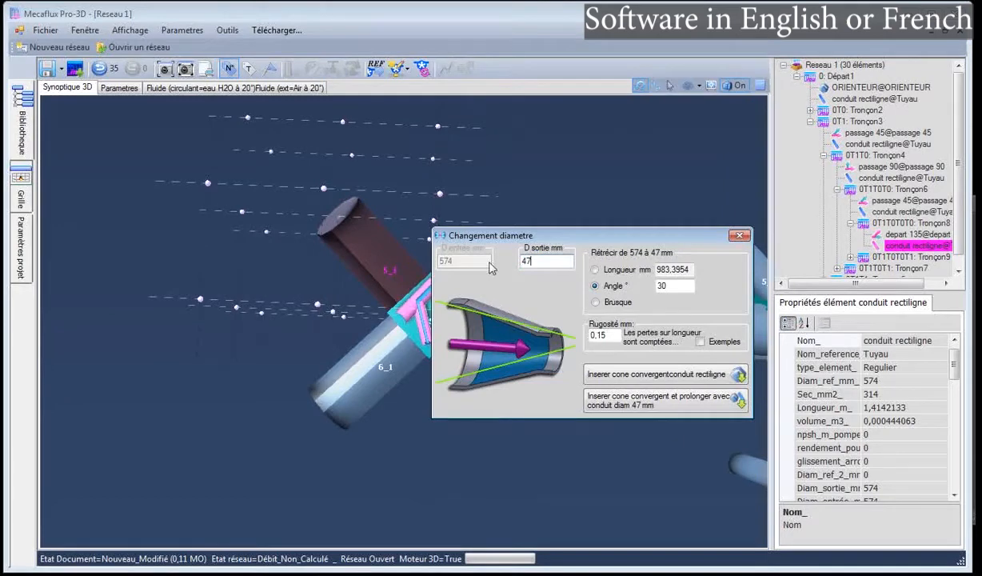
type("4")
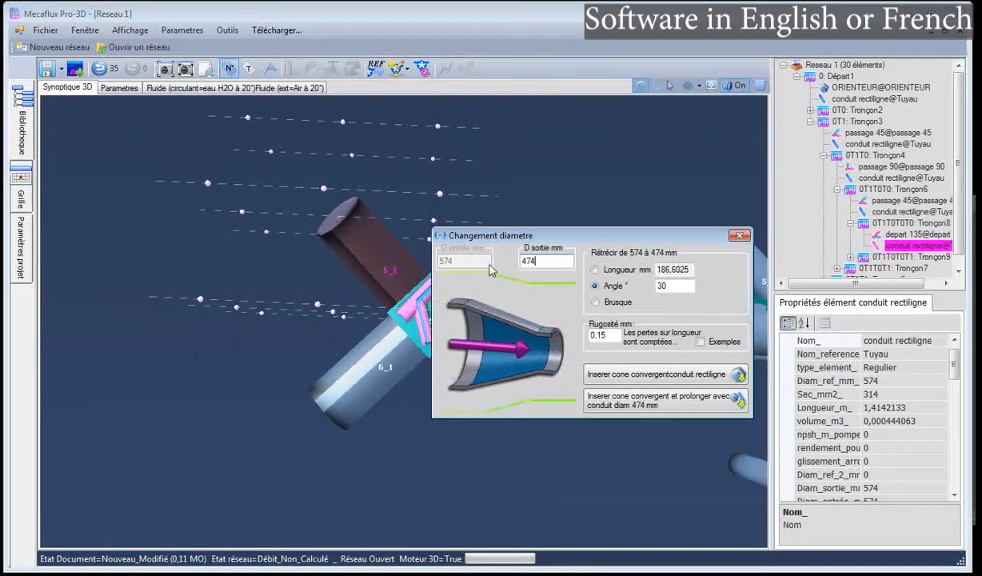
left_click(596, 302)
left_click_drag(597, 237, 563, 191)
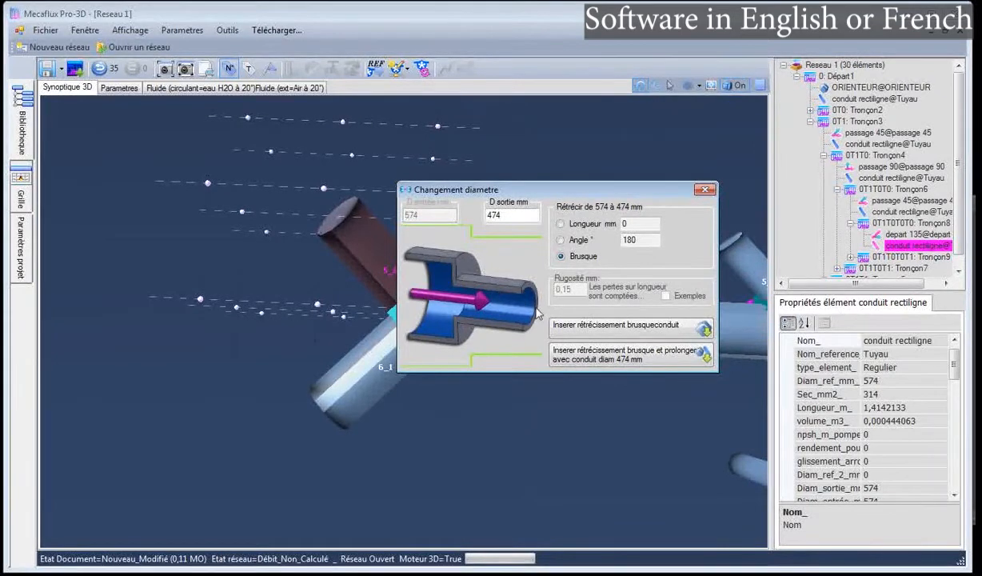
left_click(604, 365)
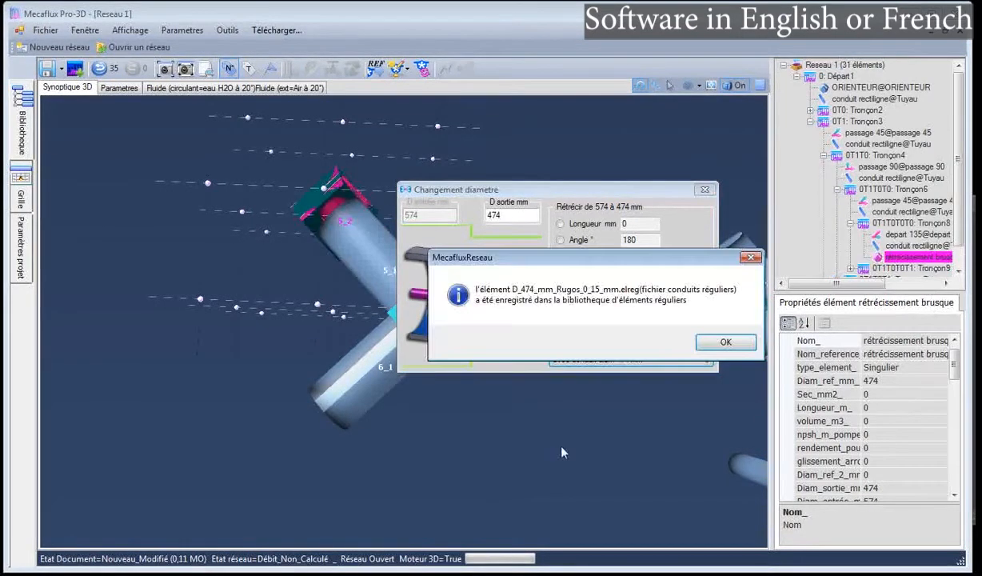
left_click(713, 340)
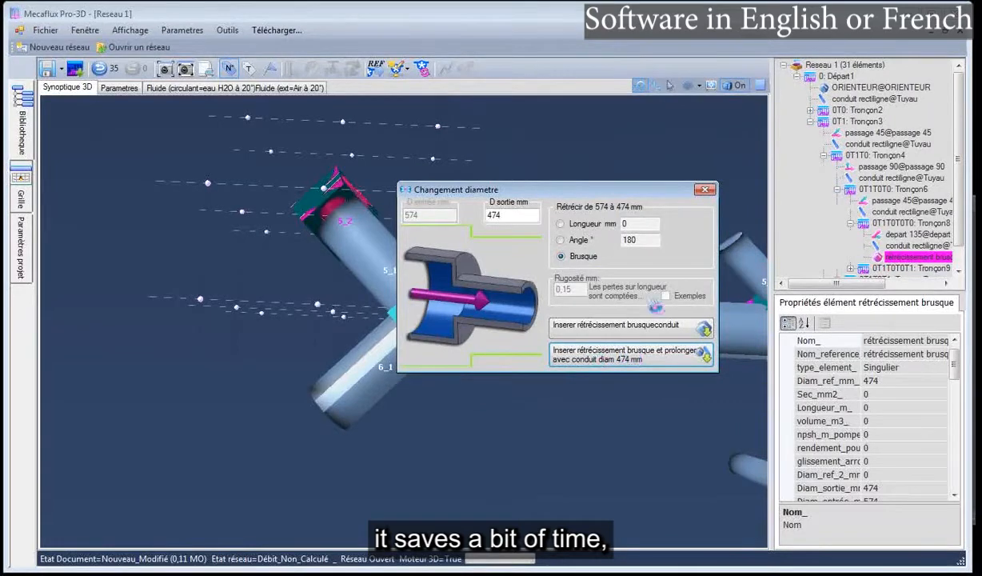
left_click_drag(274, 246, 251, 250)
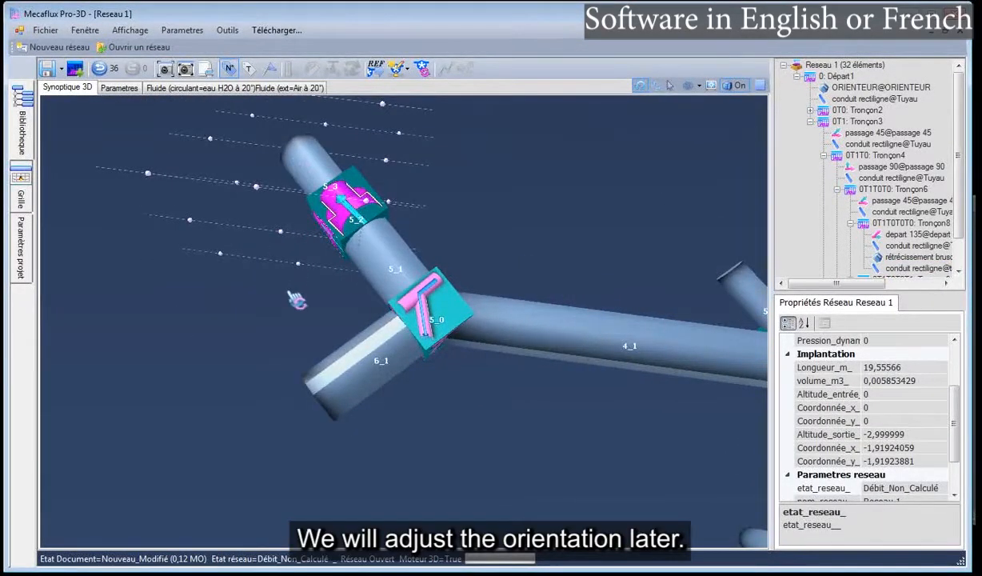
mouse_move(296, 300)
left_mouse_down()
mouse_move(310, 404)
mouse_move(307, 288)
left_mouse_up()
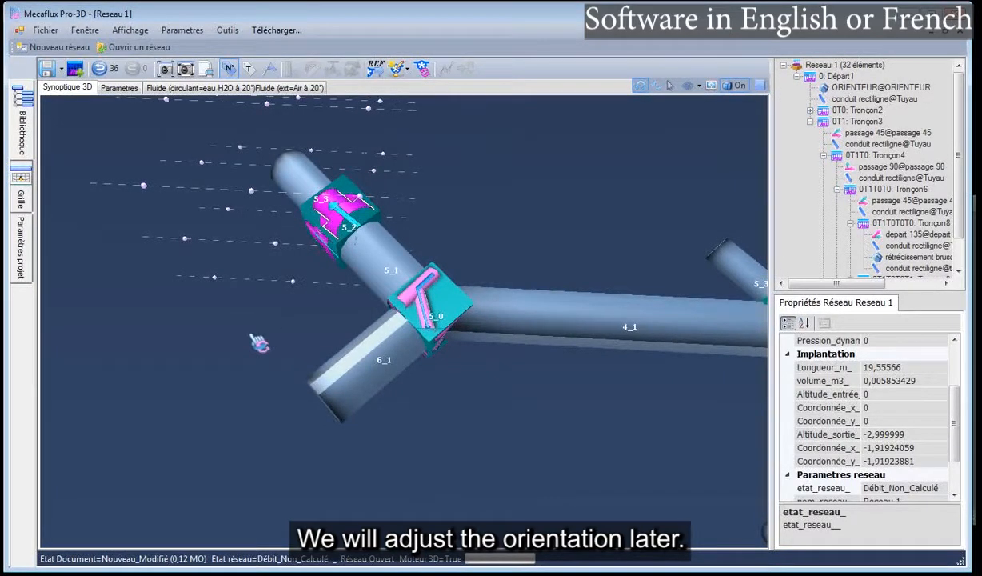
Examine the project's galvanised ducts in the conduit library and check the diameters of the conduits on both branches of the bifurcation
left_click(364, 352)
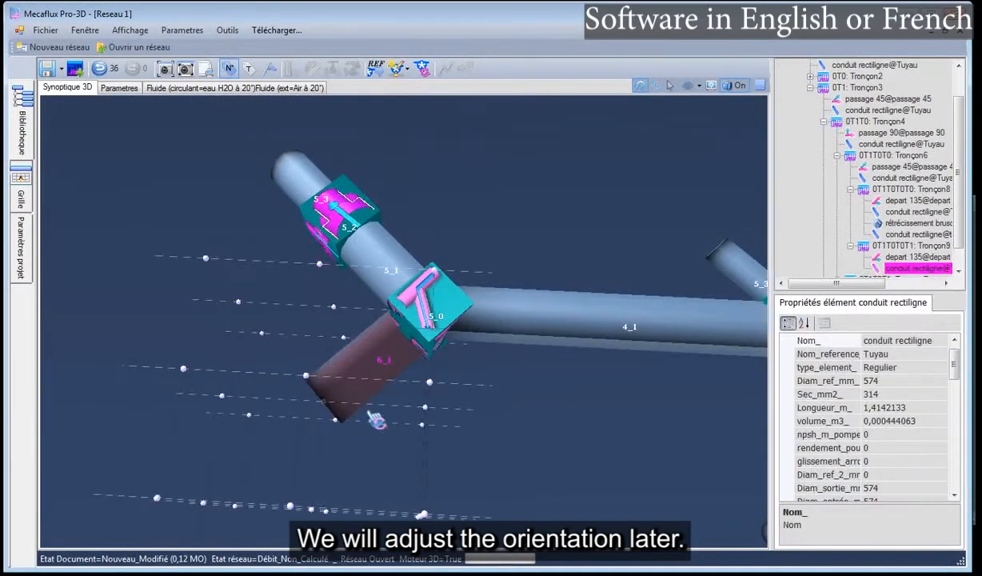
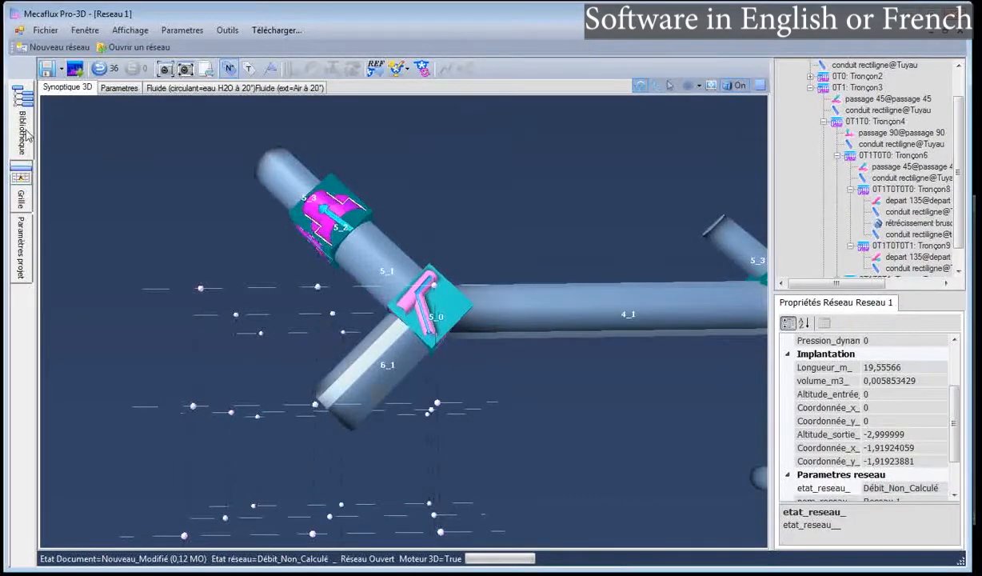
left_click(22, 127)
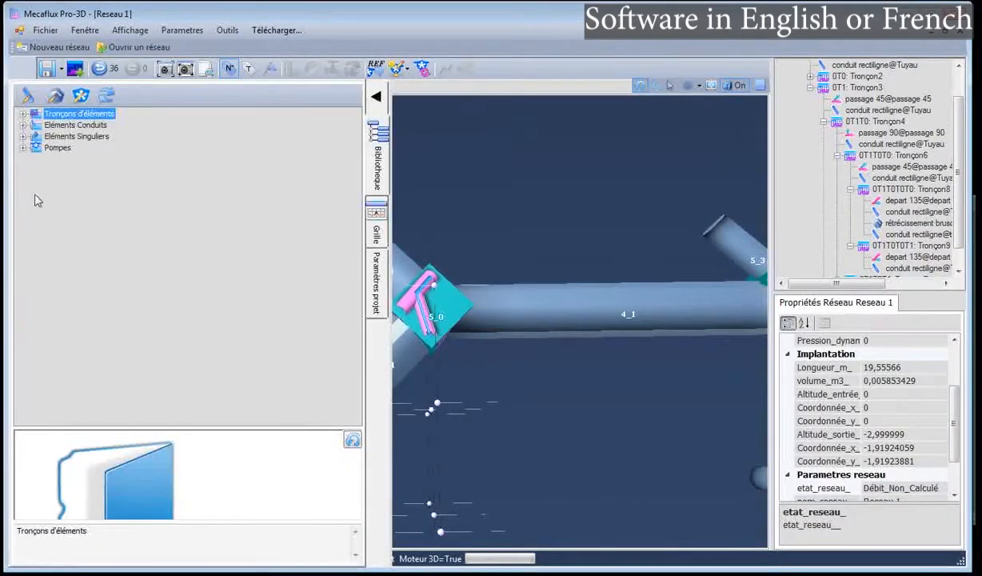
left_click(23, 126)
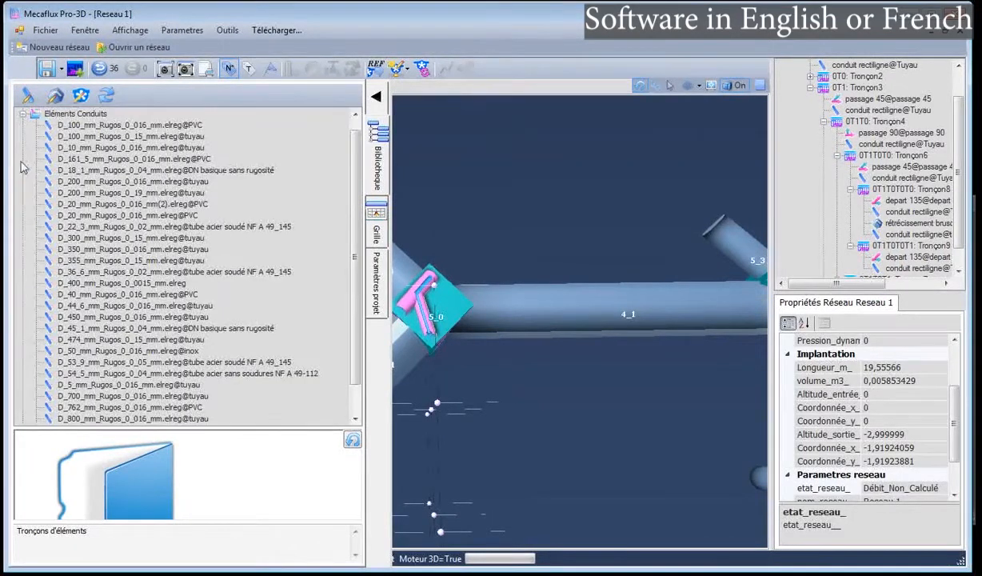
scroll(340, 399, "down", 1)
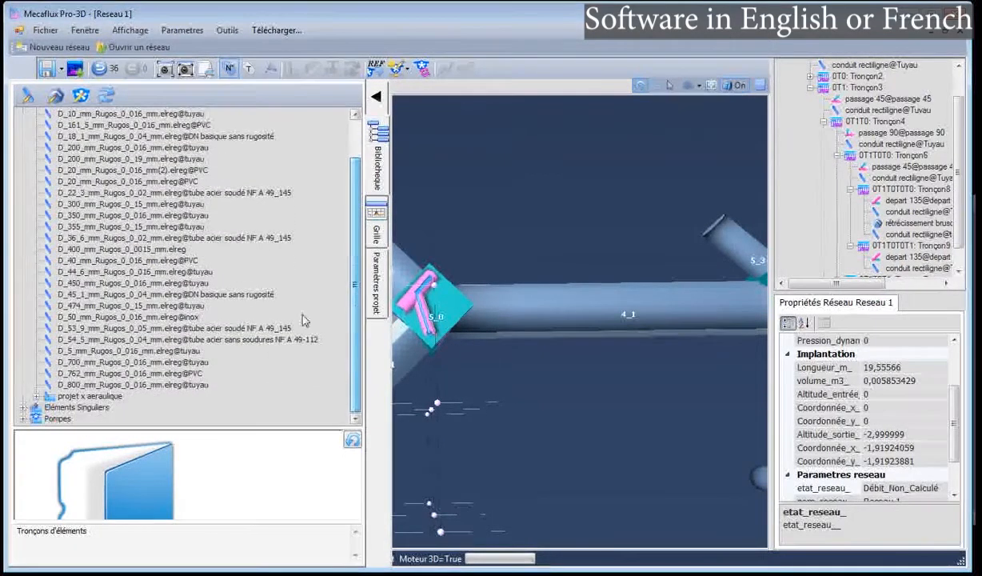
left_click(36, 396)
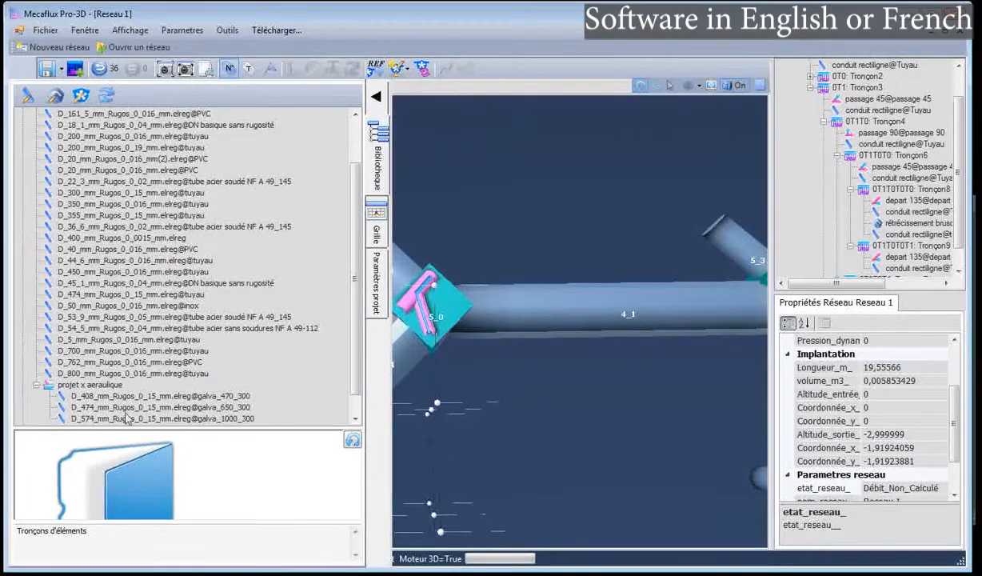
left_click(225, 410)
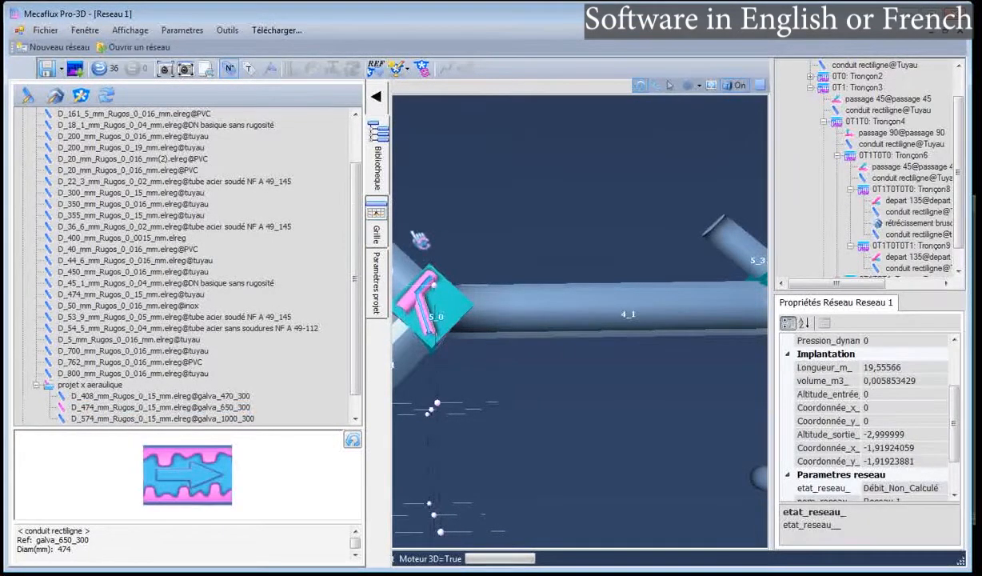
left_click(397, 258)
left_click(376, 96)
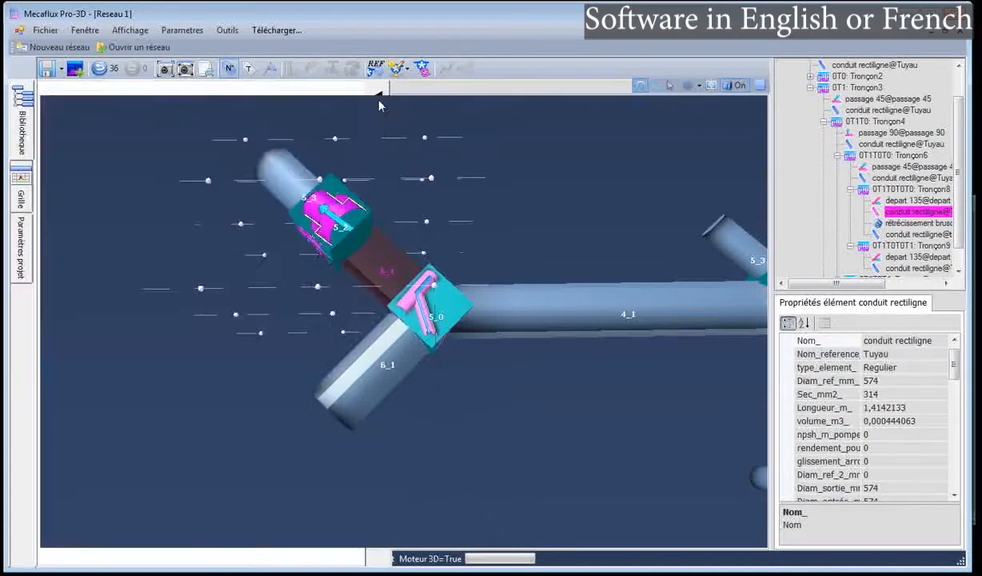
left_click(300, 186)
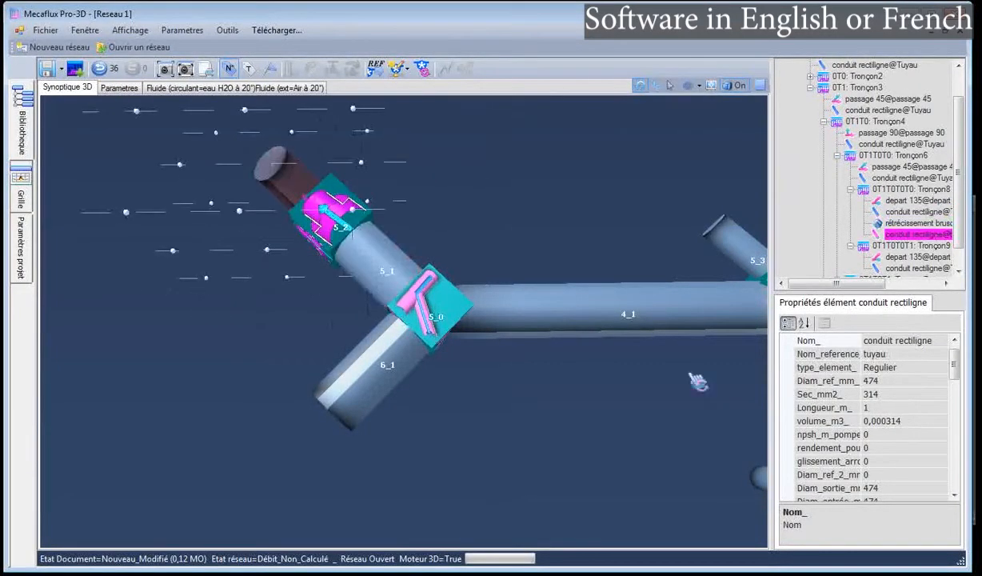
Insert an abrupt reduction to 408 mm after conduit 6_1 and extend it with a 408 mm diameter conduit
left_click(357, 401)
right_click(354, 398)
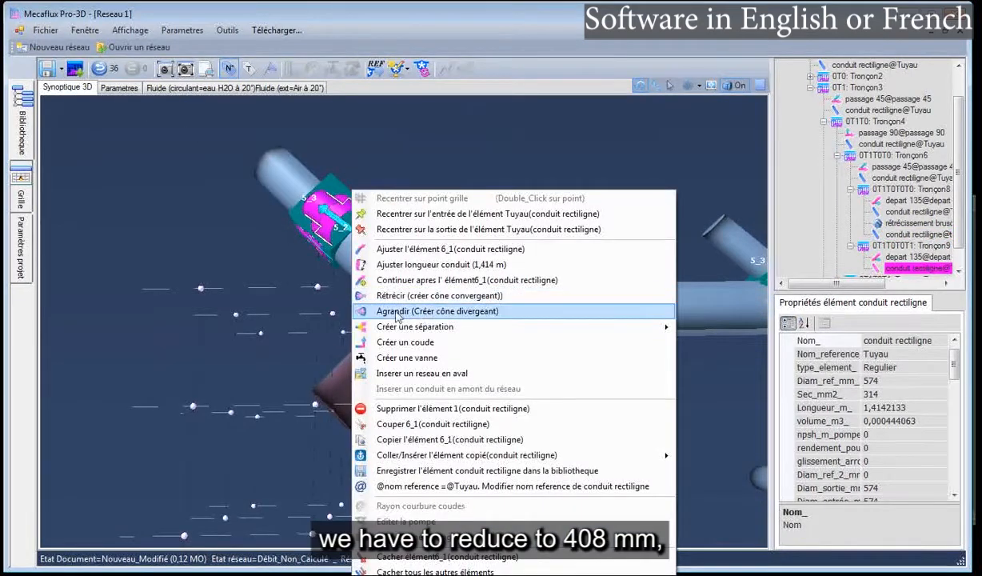
left_click(420, 295)
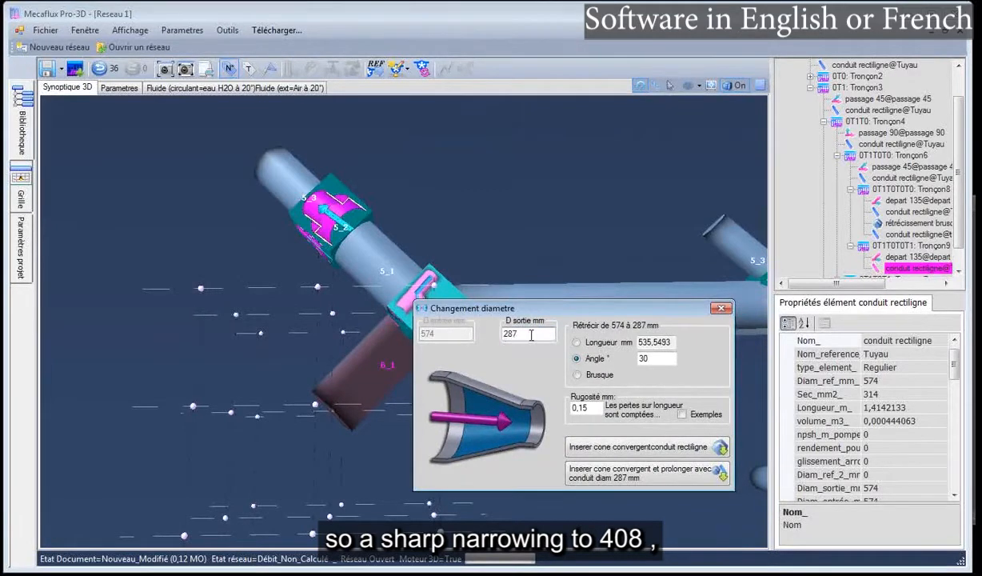
type("408")
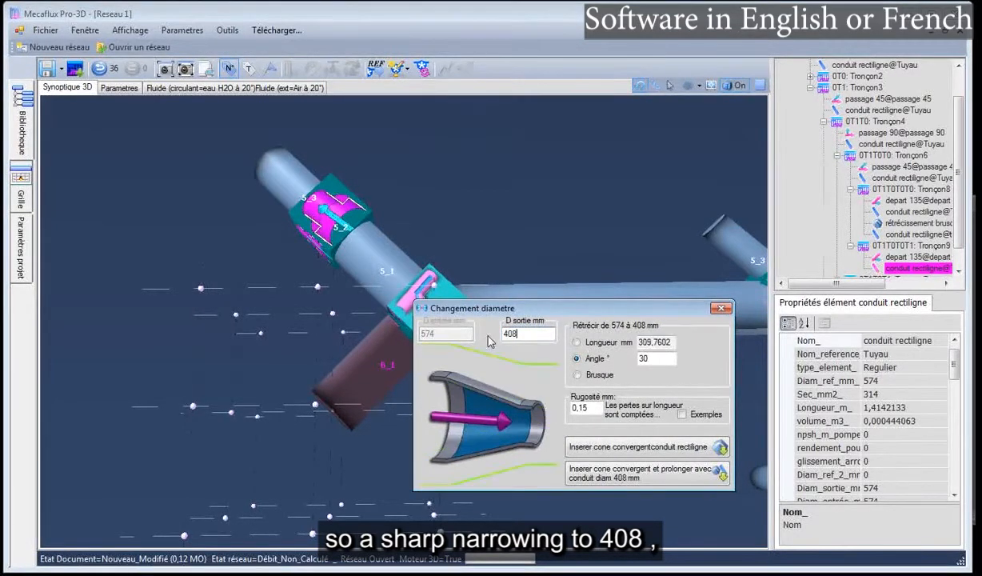
left_click(578, 376)
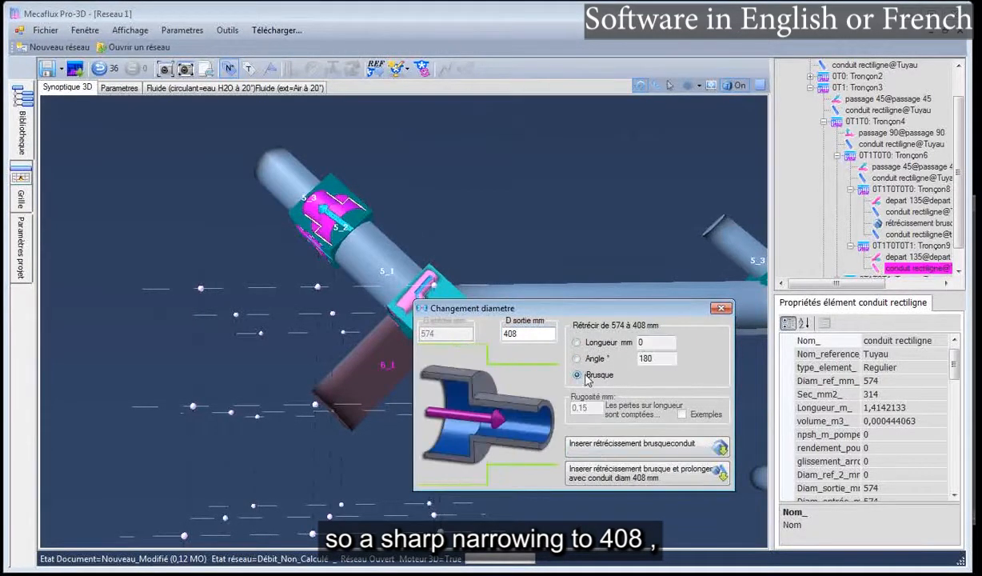
left_click(593, 466)
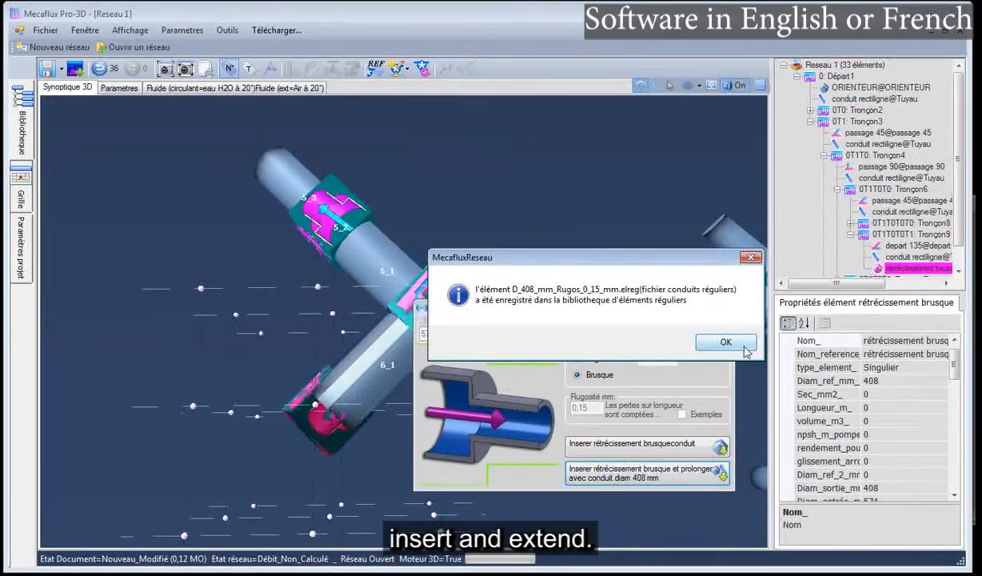
key("Return")
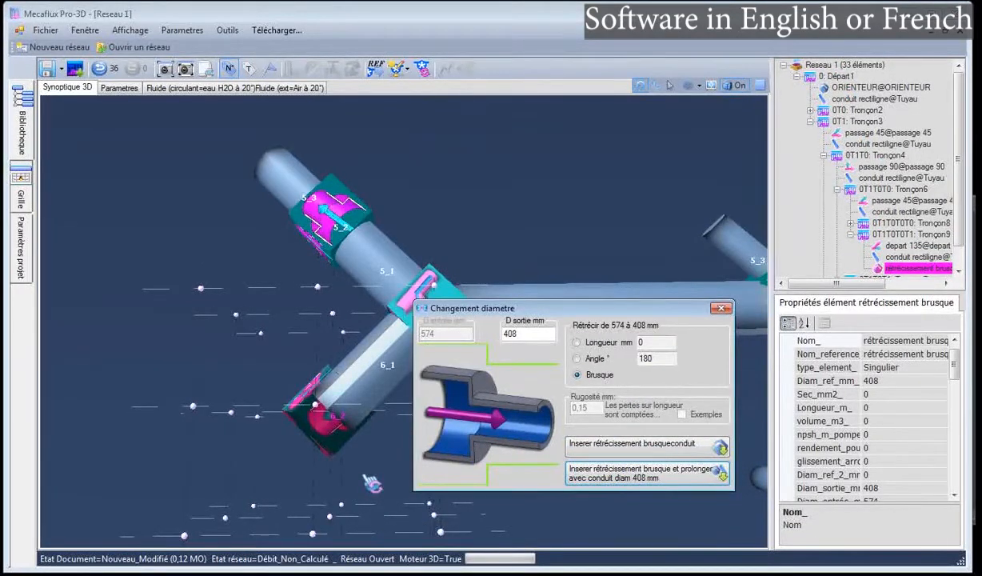
Switch to the duct plan in Photoshop to compare it with the modelled bifurcation and reductions, and return to Mecaflux Pro-3D
left_click_drag(417, 454, 382, 413)
left_click_drag(251, 247, 281, 287)
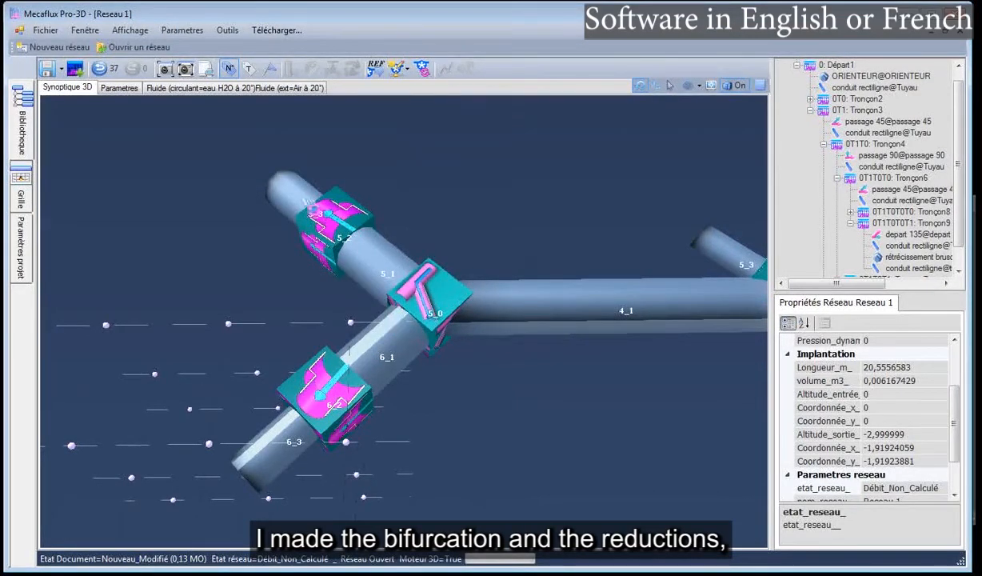
left_click_drag(450, 456, 472, 457)
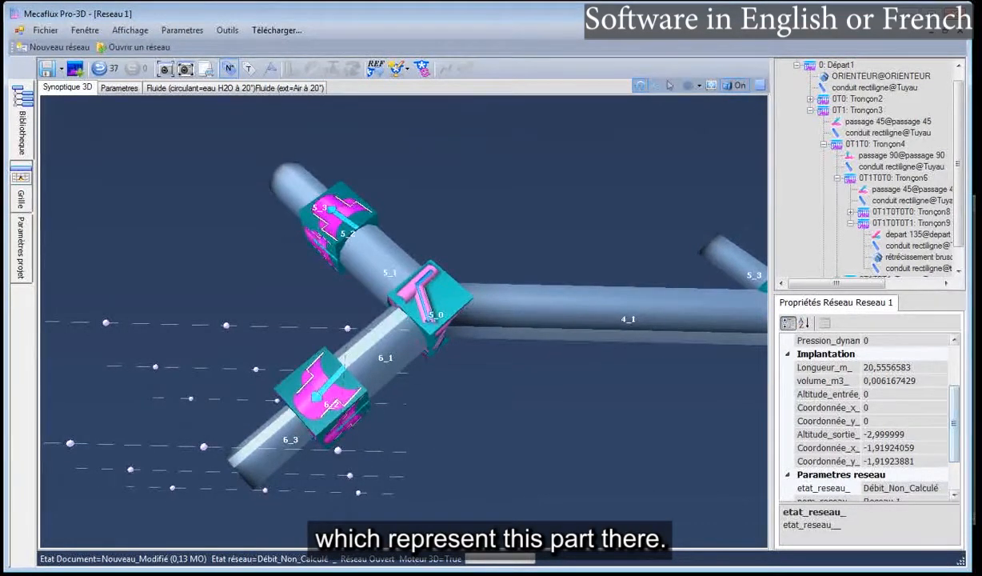
key("alt+Tab")
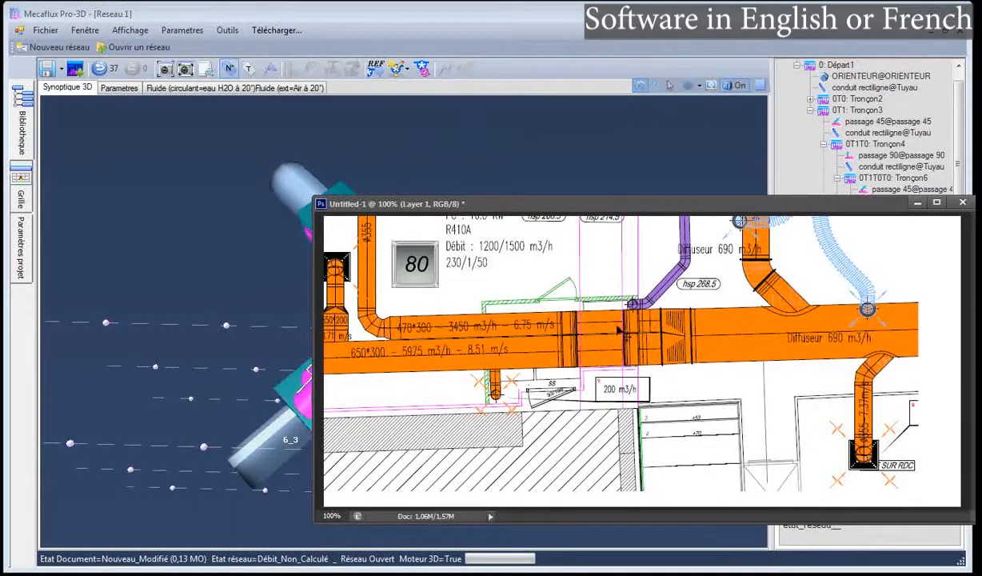
left_click(230, 297)
mouse_move(250, 303)
left_mouse_down()
mouse_move(253, 327)
mouse_move(260, 314)
left_mouse_up()
Adjust the length of conduit 5_1, between the bifurcation and the 474 mm reduction, to 0.3 m
left_click(382, 276)
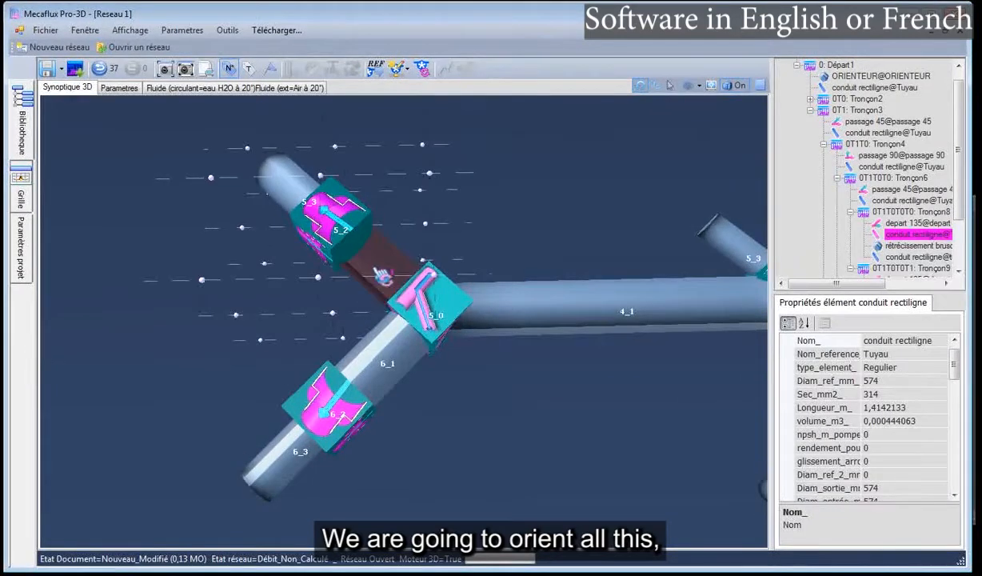
right_click(367, 264)
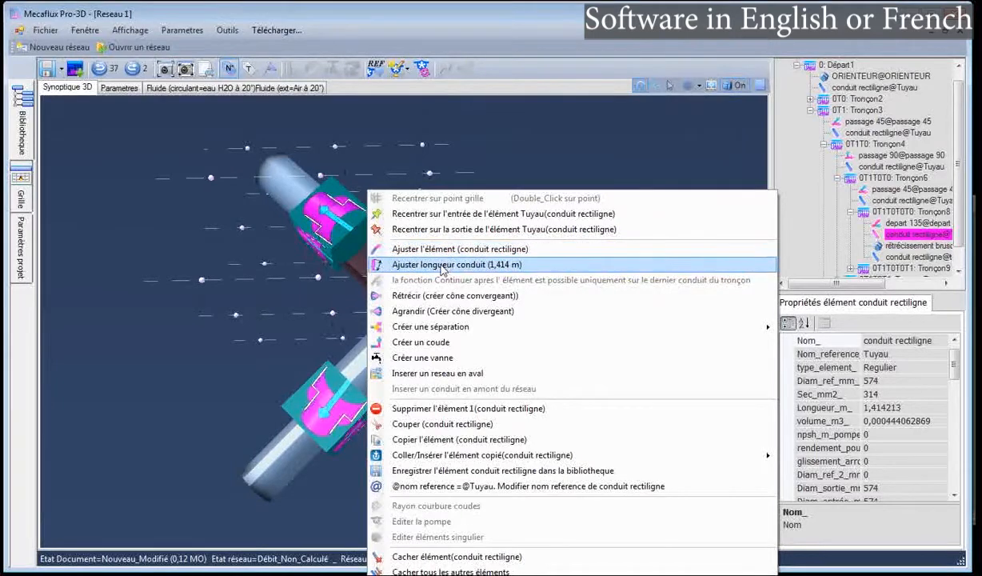
left_click(437, 270)
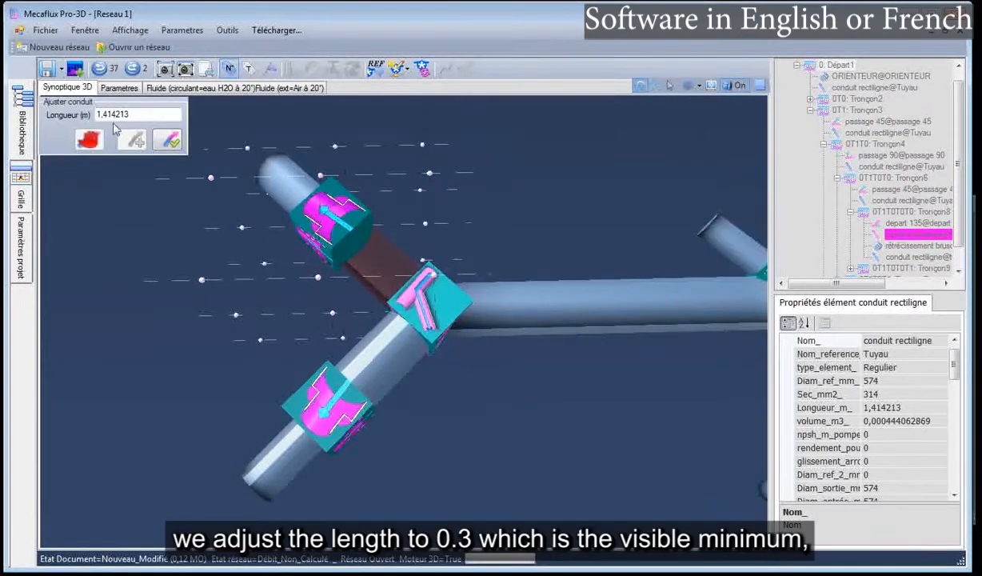
type(".3")
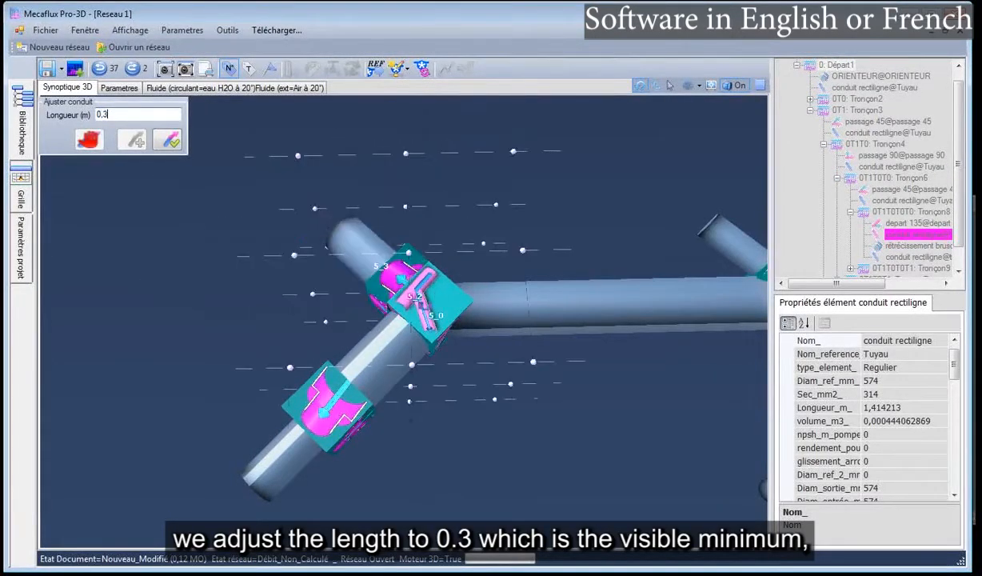
left_click(171, 141)
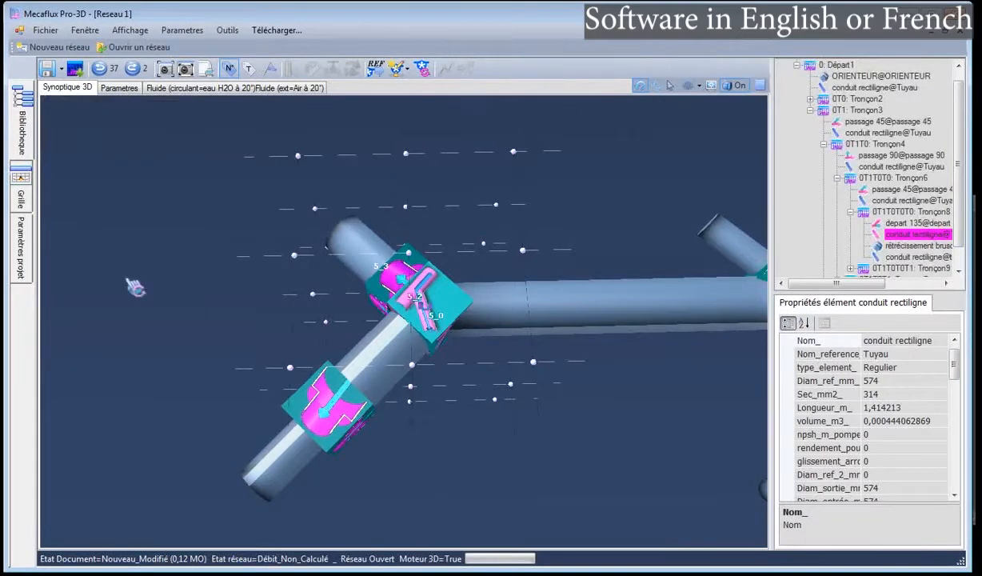
Adjust the length of conduit 6_1, between the bifurcation and the 408 mm reduction, to 0.3 m
left_click(382, 357)
right_click(390, 360)
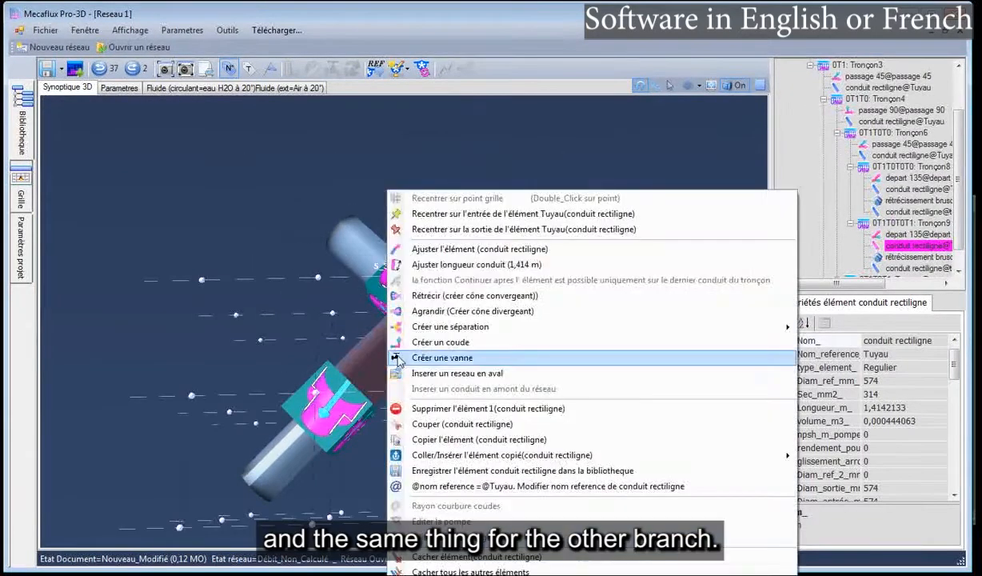
left_click(472, 265)
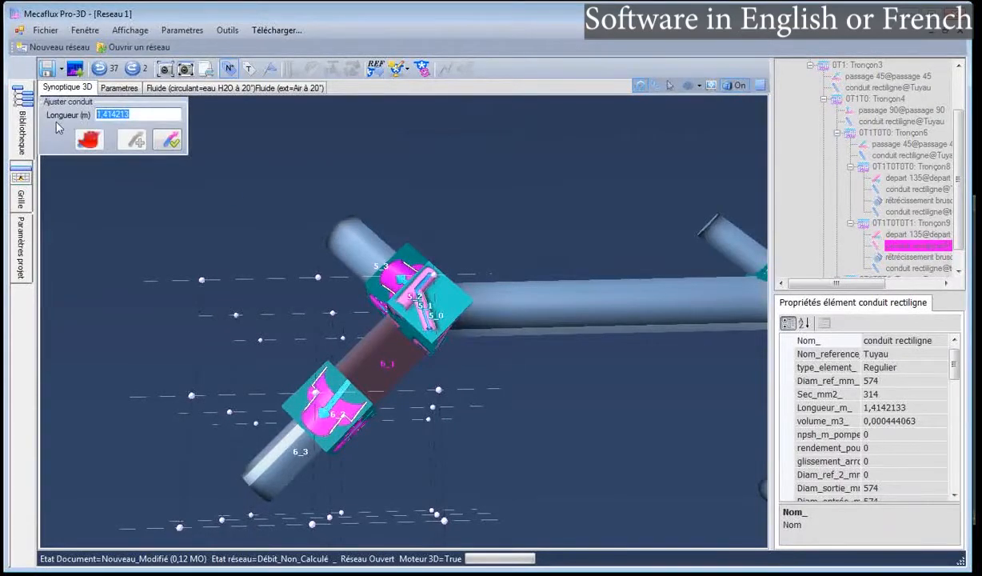
type("0,3")
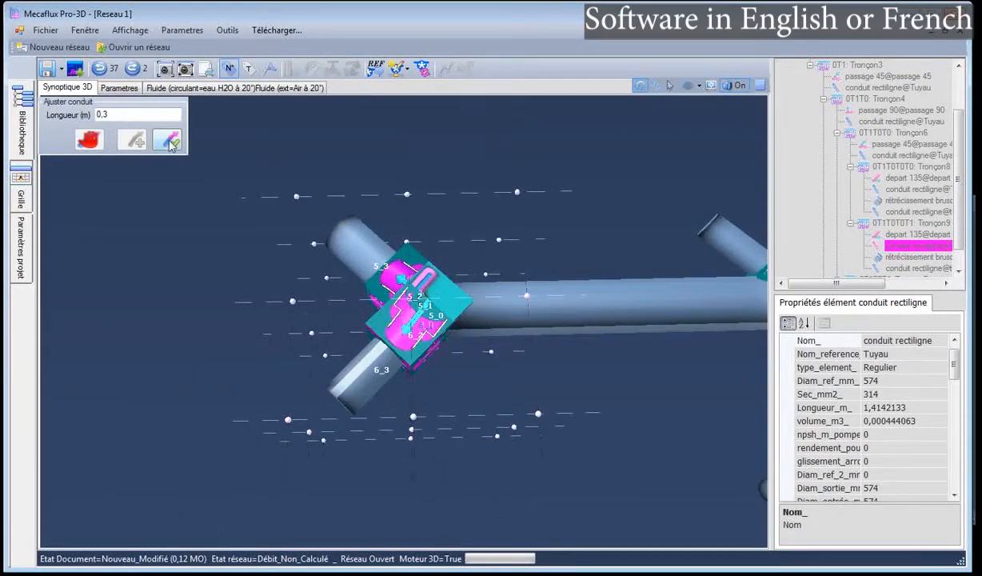
left_click(171, 140)
Continue the 474 mm branch after conduit 5_3 with an elbow and a straight conduit running in line with the main duct
left_click(351, 267)
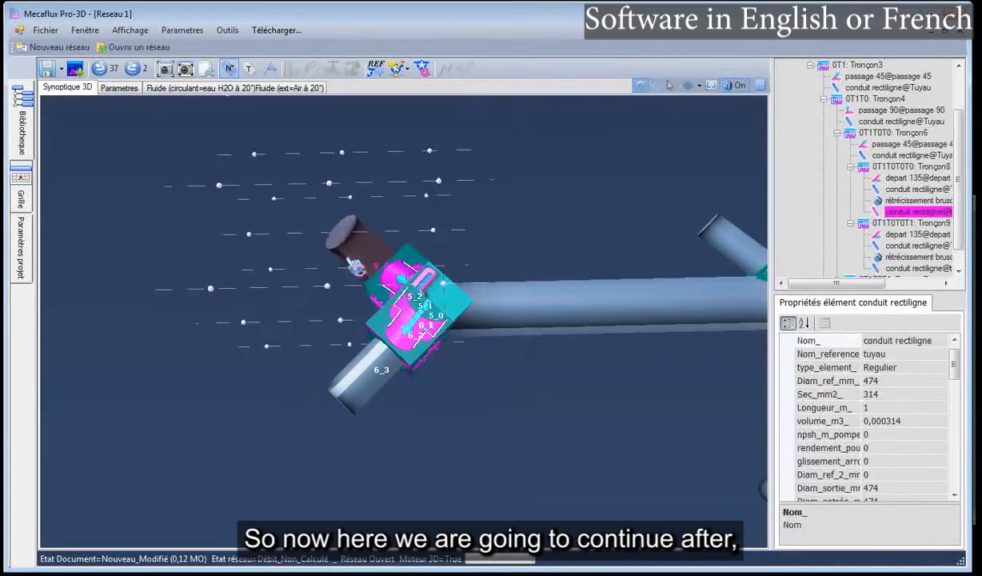
right_click(364, 264)
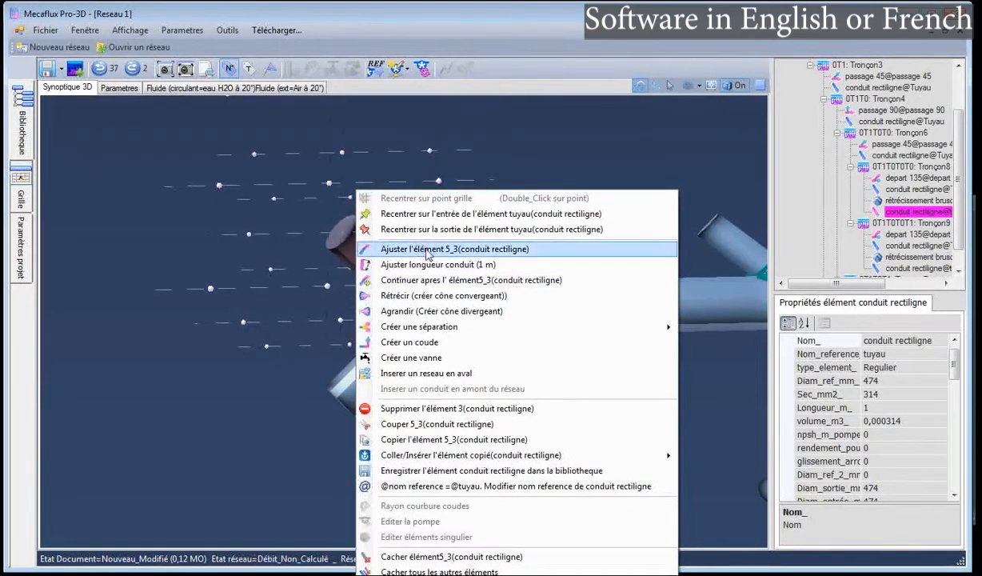
mouse_move(403, 332)
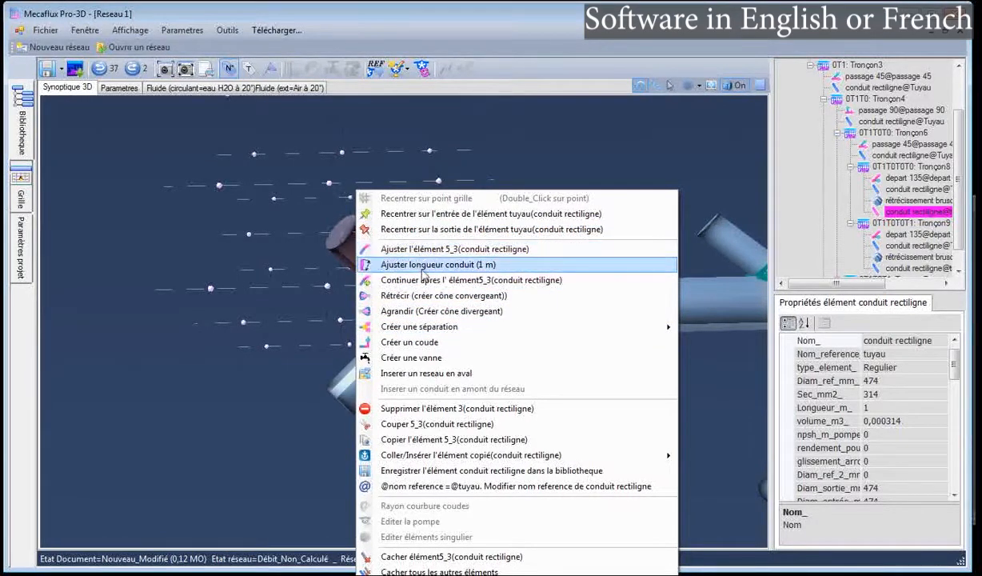
left_click(436, 280)
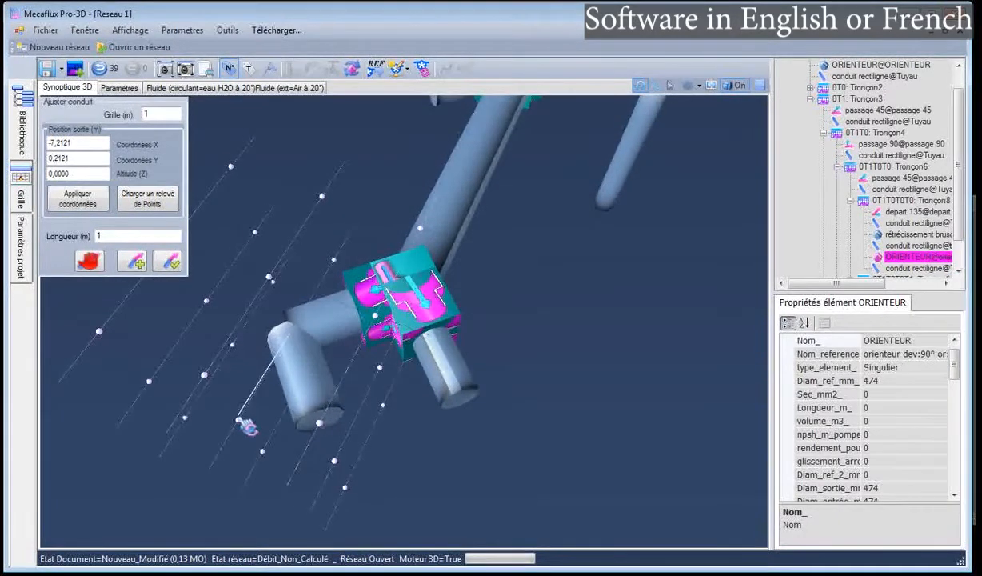
left_click(167, 261)
Continue the 408 mm branch after conduit 6_3 with an elbow and a 2 m conduit ending at X -9.9192, Y -0.9192, altitude 0
left_click_drag(290, 210, 223, 204)
left_click(386, 392)
right_click(392, 400)
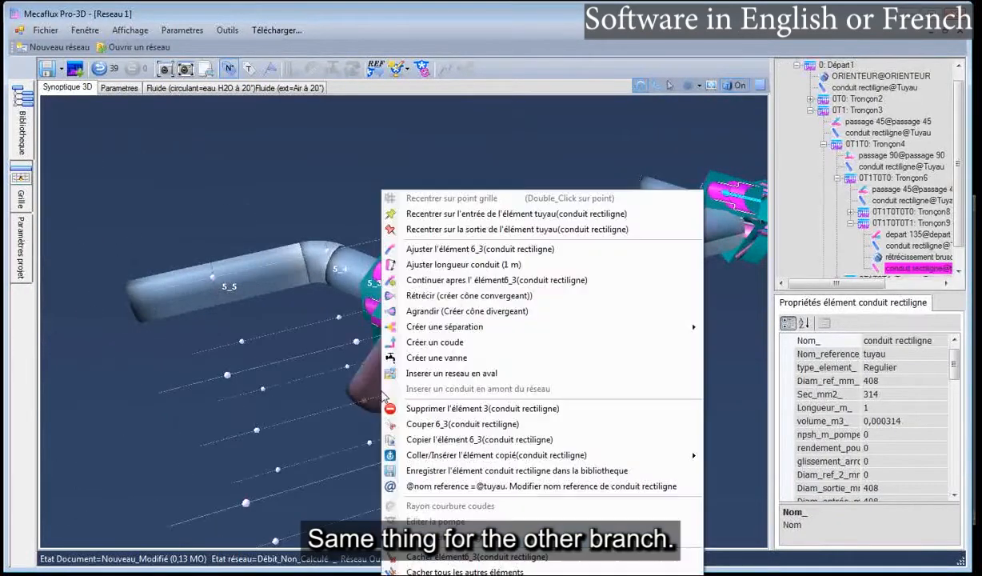
left_click(436, 280)
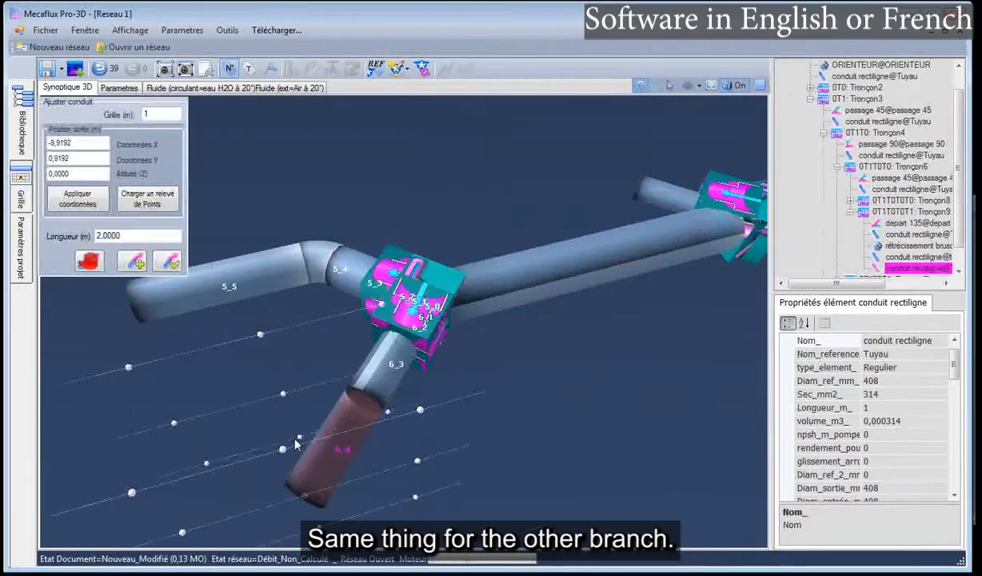
left_click_drag(287, 432, 259, 421)
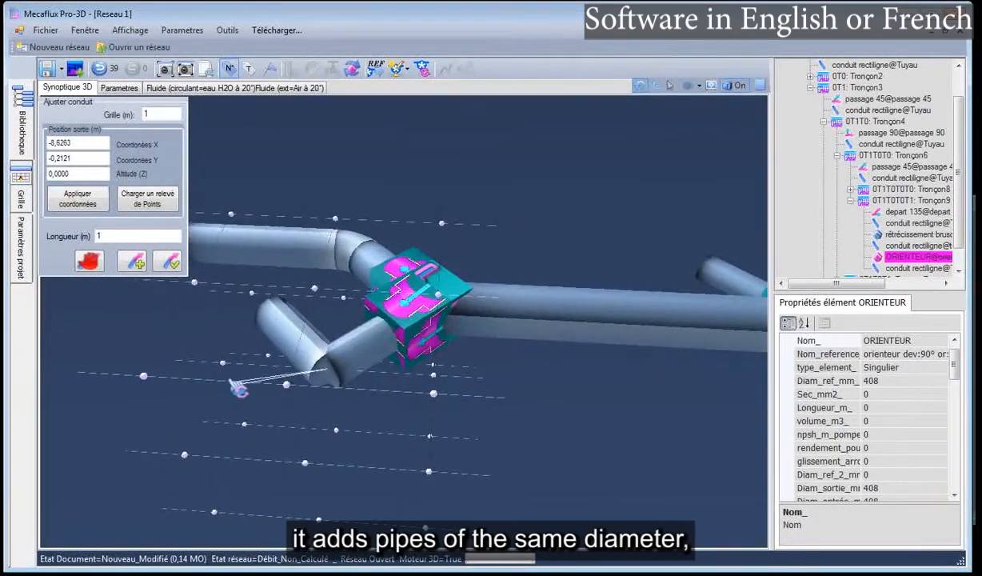
left_click(128, 367)
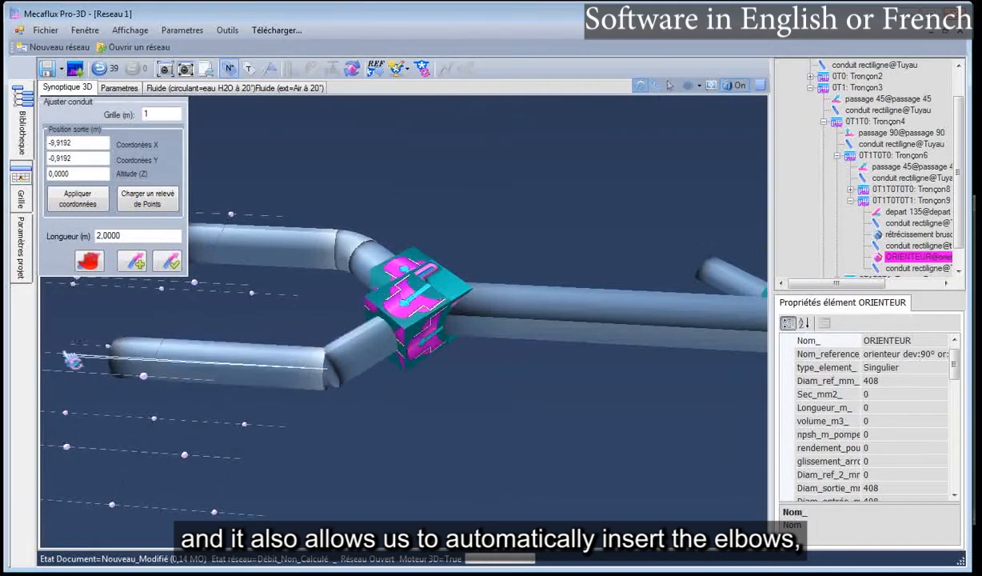
left_click(171, 264)
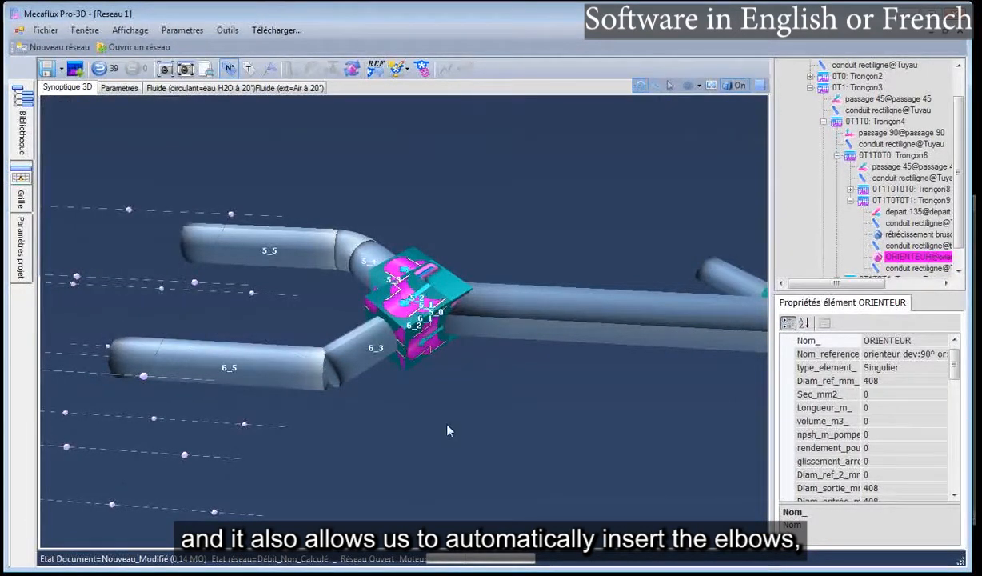
Adjust the length of conduit 5_3, between the 474 mm reduction and its elbow, to 0.3 m
left_click_drag(411, 407, 398, 323)
left_click(355, 273)
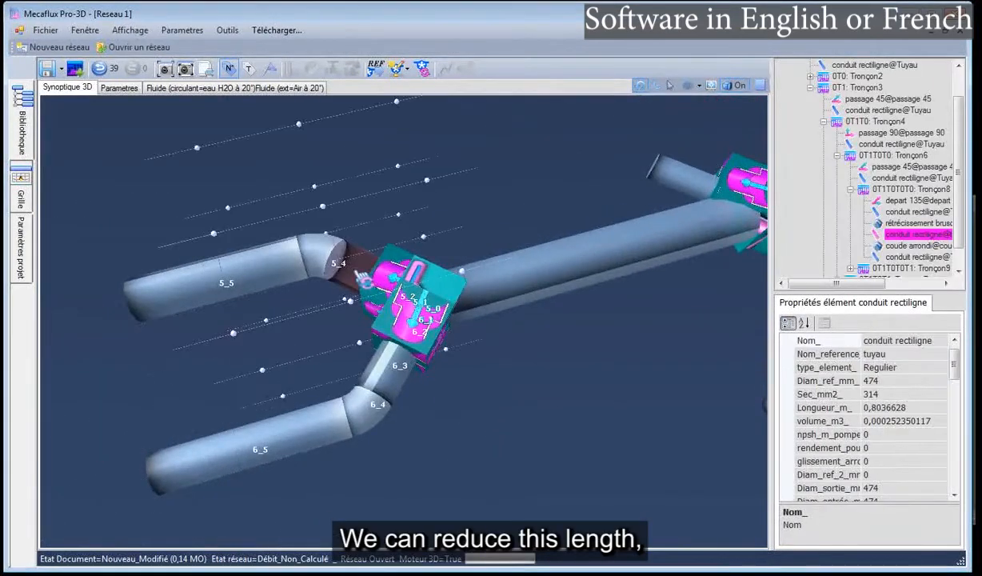
right_click(356, 274)
left_click(392, 264)
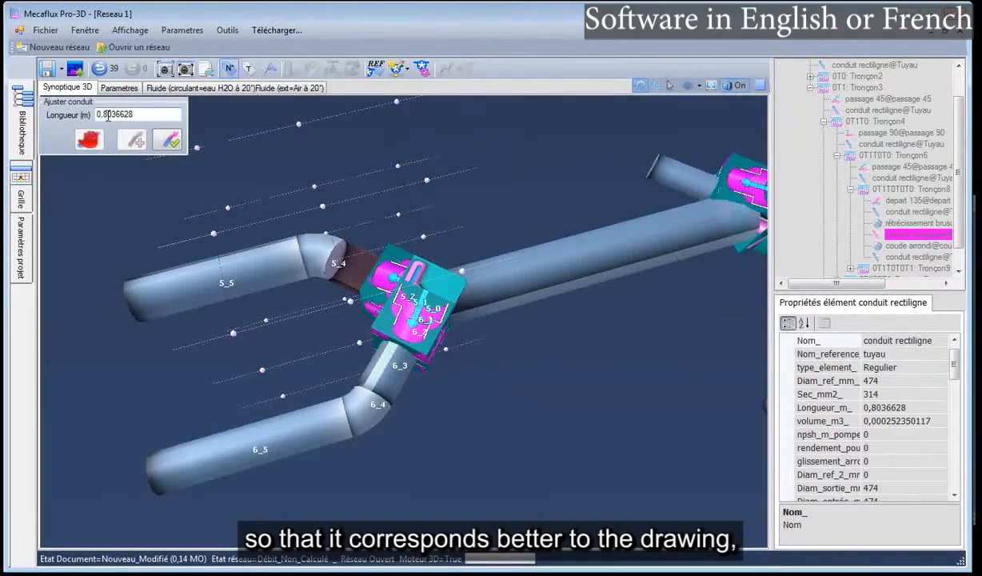
left_click_drag(107, 117, 140, 115)
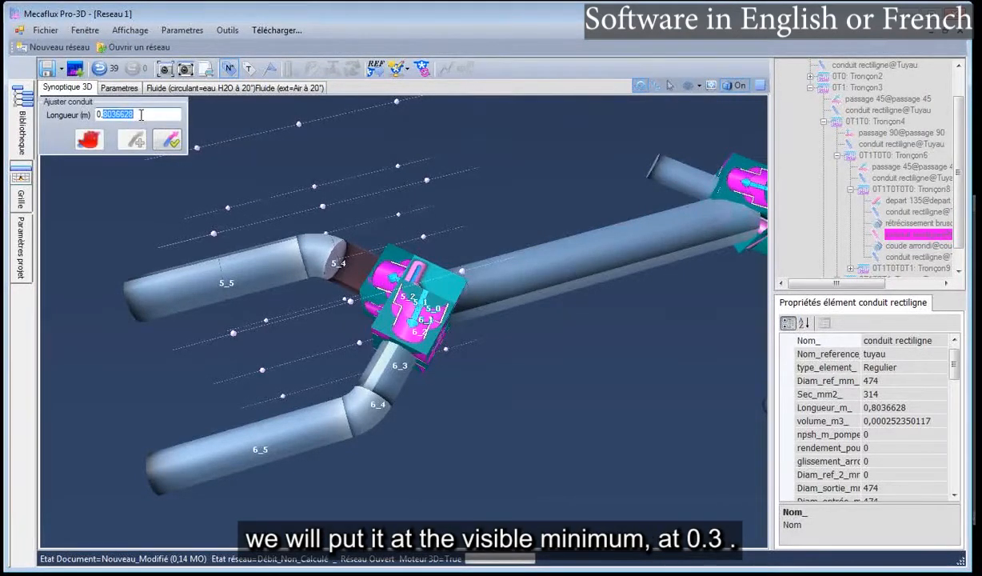
type("0,0,")
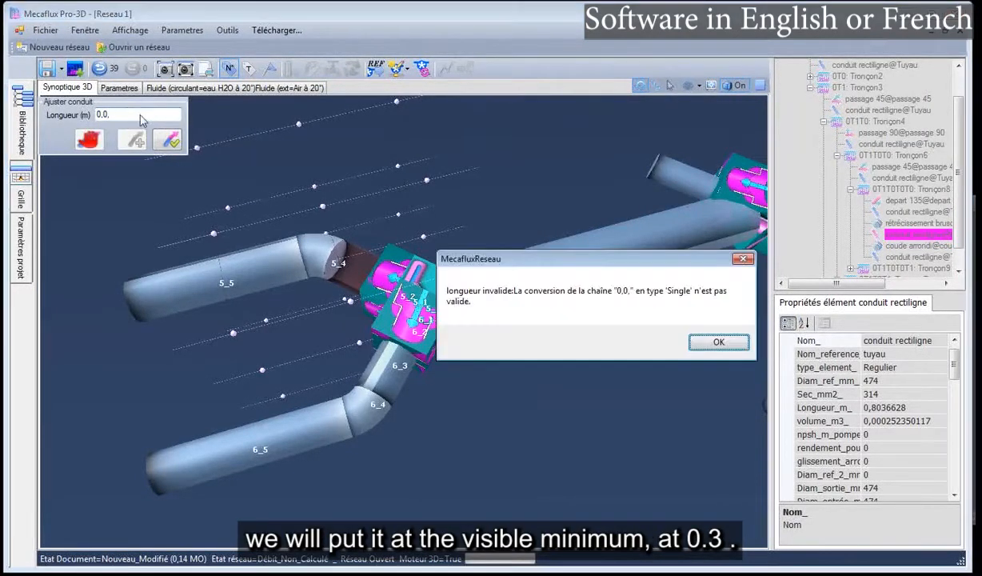
left_click(696, 342)
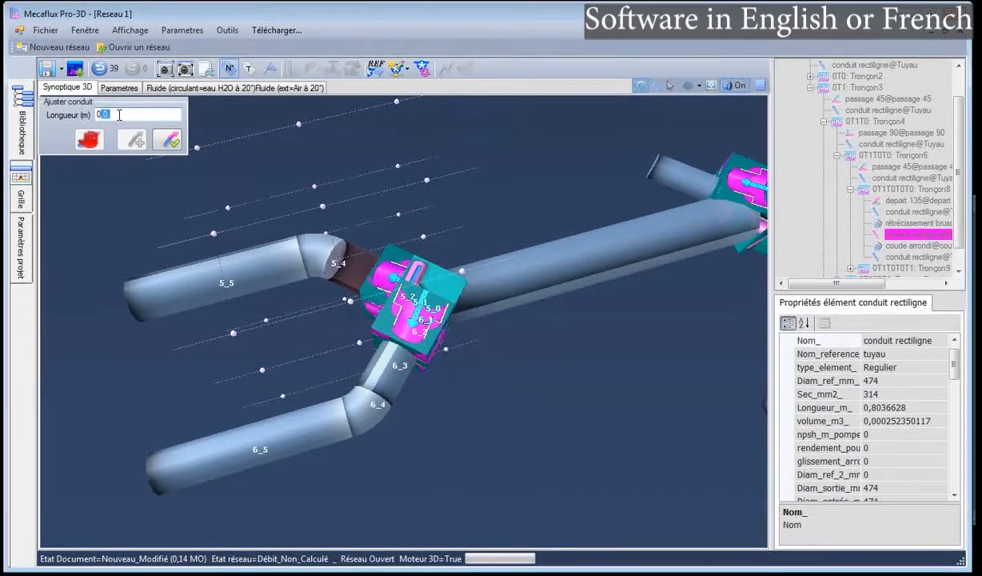
type("03")
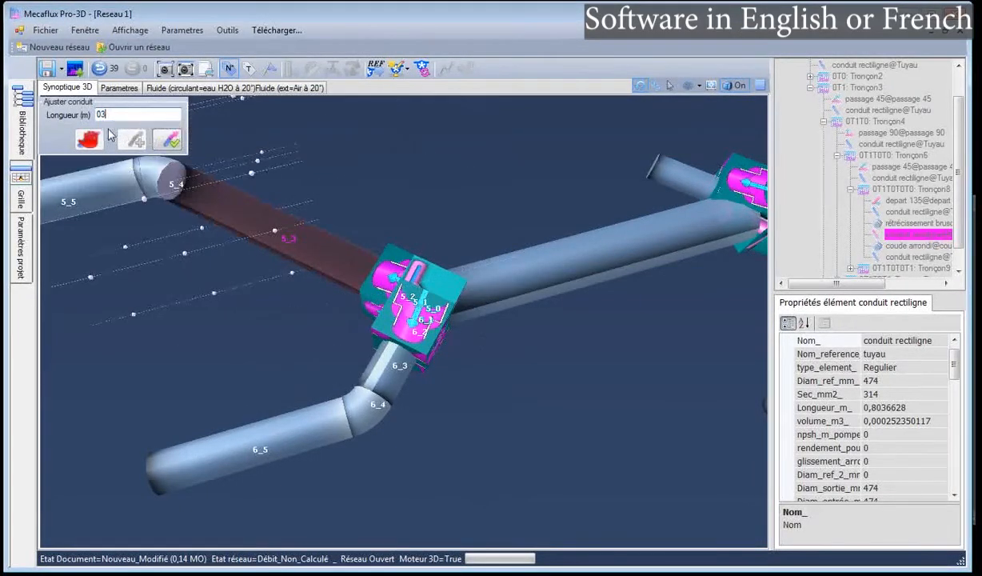
type("0")
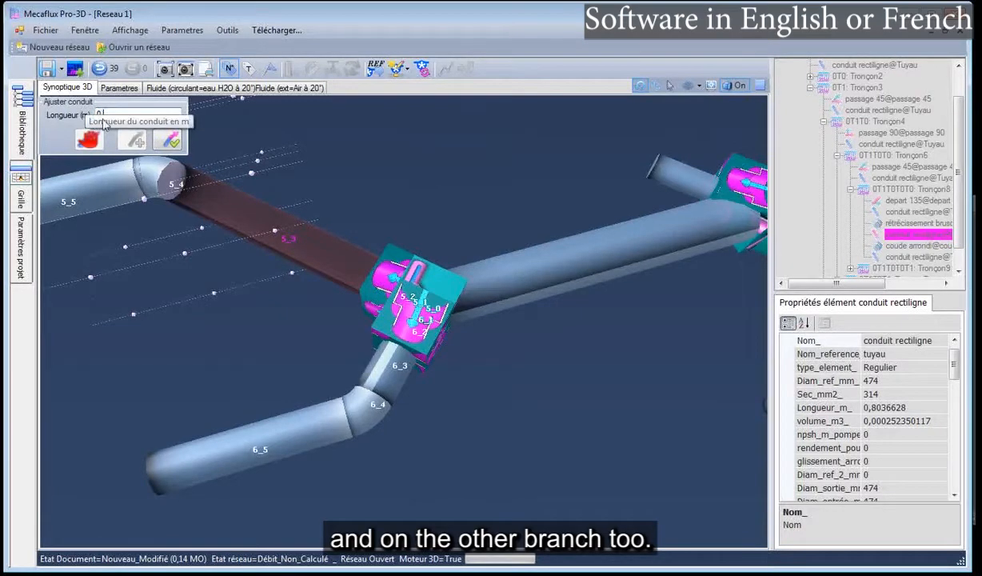
type(".3")
left_click(171, 144)
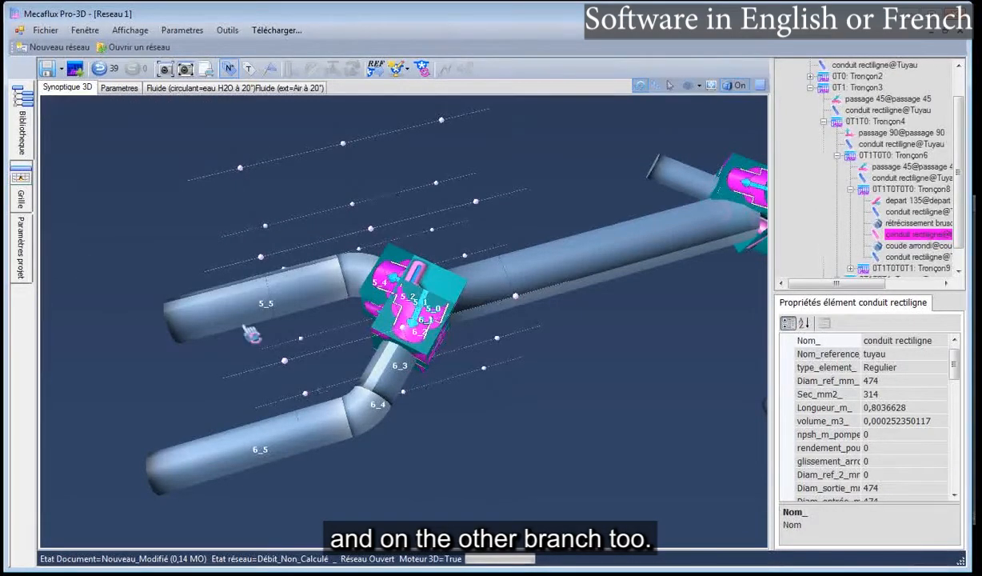
Adjust the length of conduit 6_3, between the 408 mm reduction and its elbow, to 0.3 m
left_click(396, 386)
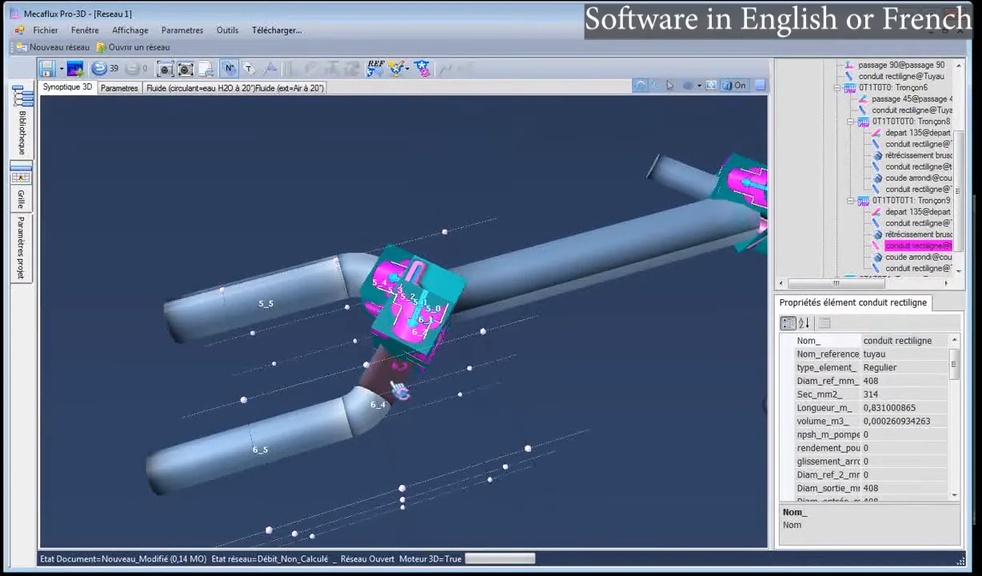
right_click(398, 390)
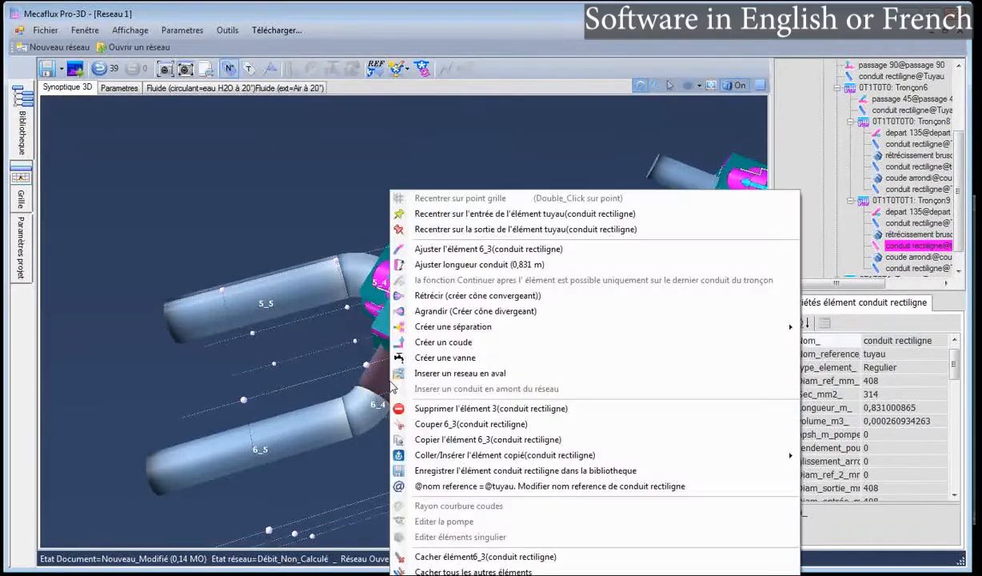
left_click(446, 265)
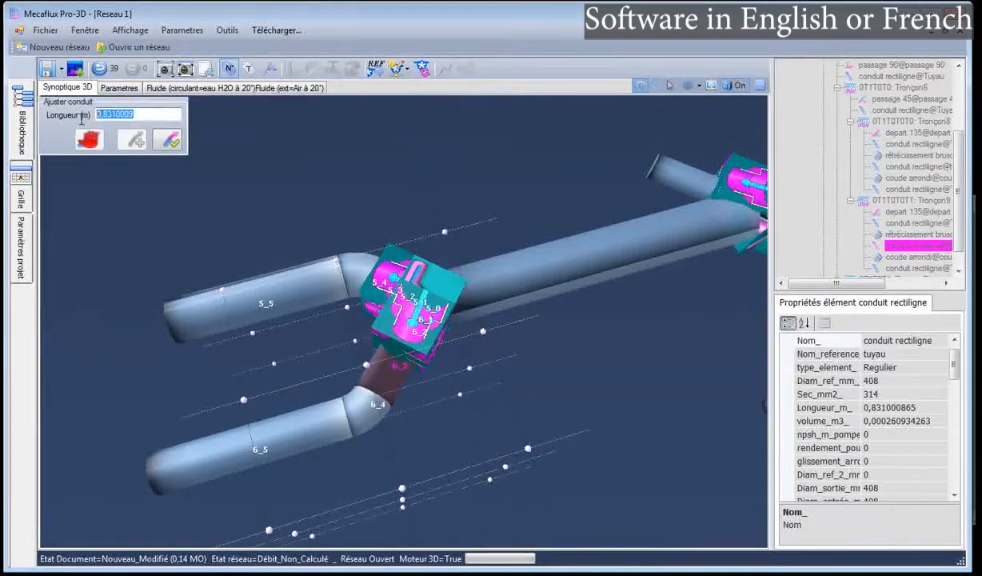
type("0,3")
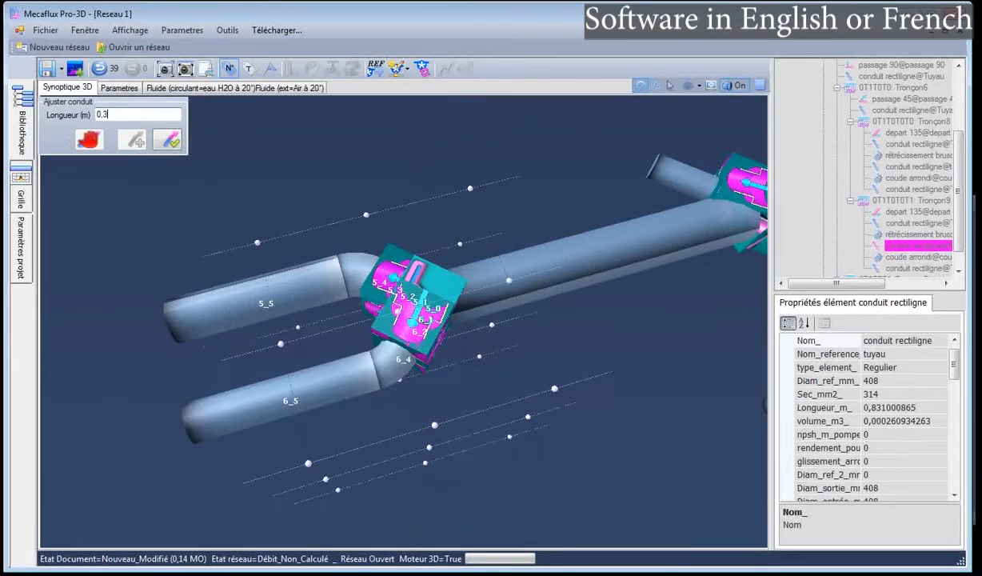
left_click(165, 144)
Check the plan and insert only a convergent cone after conduit 5_5, reducing to a 355 mm outlet with a 30° angle
left_click_drag(308, 323, 309, 296)
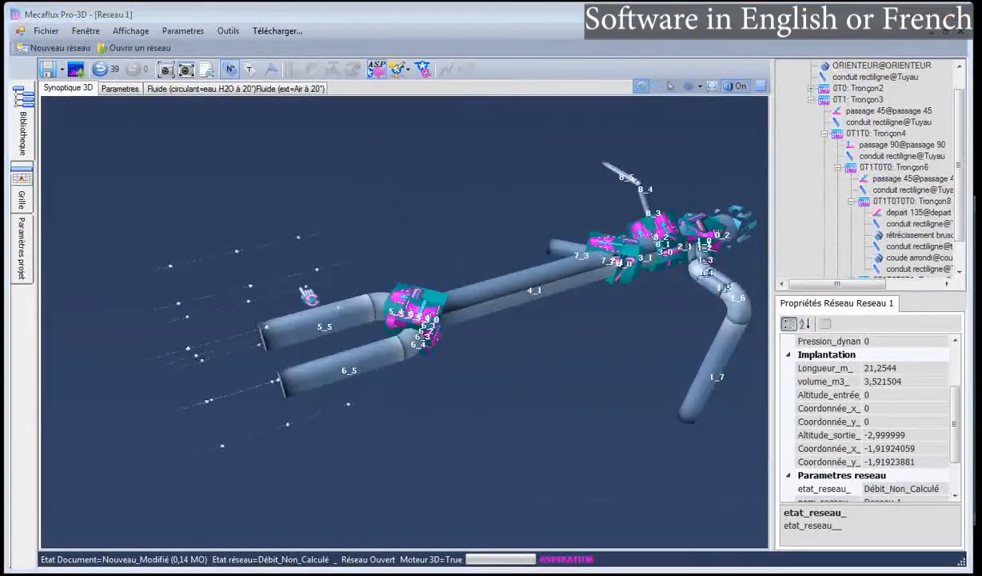
left_click(323, 325)
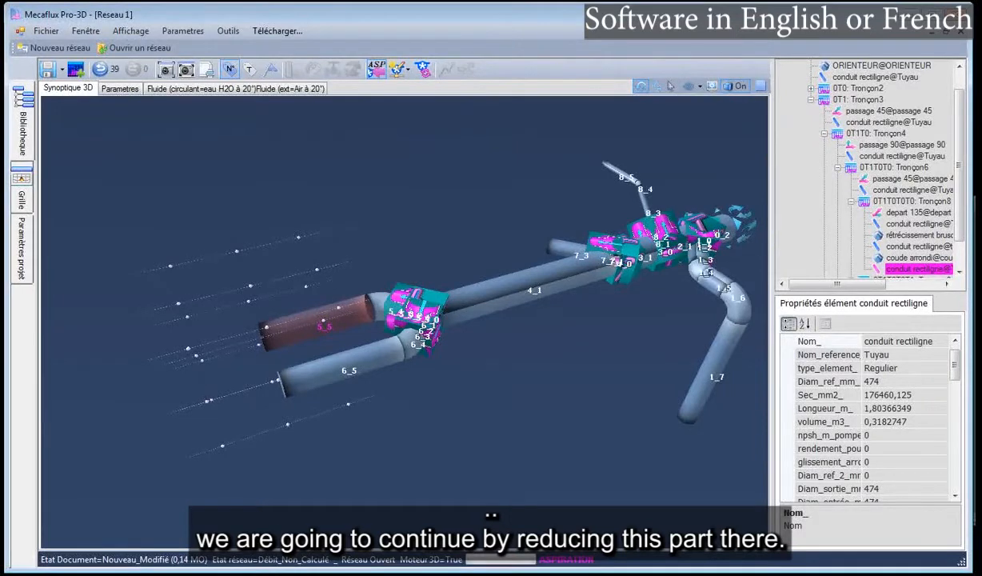
key("alt+Tab")
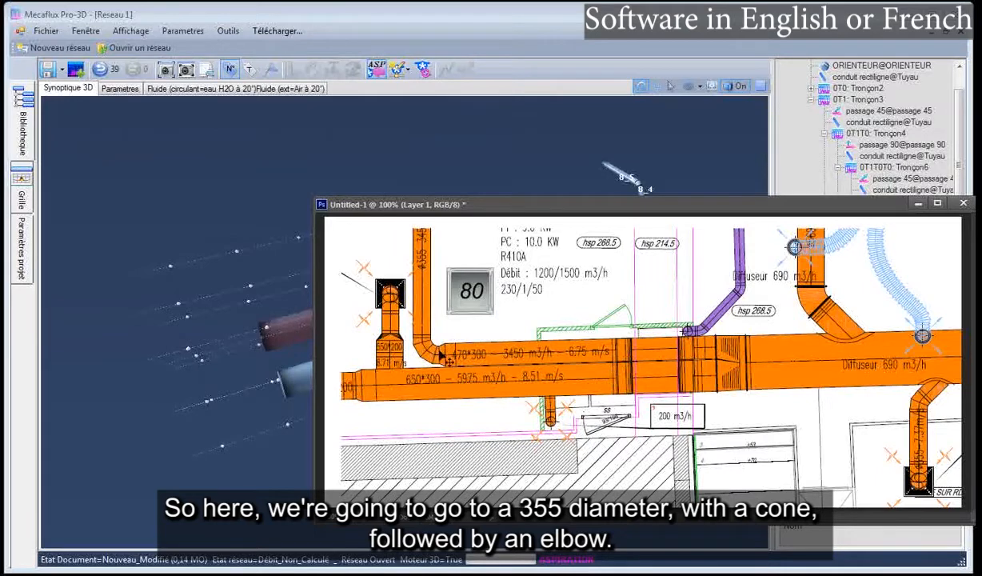
left_click(239, 227)
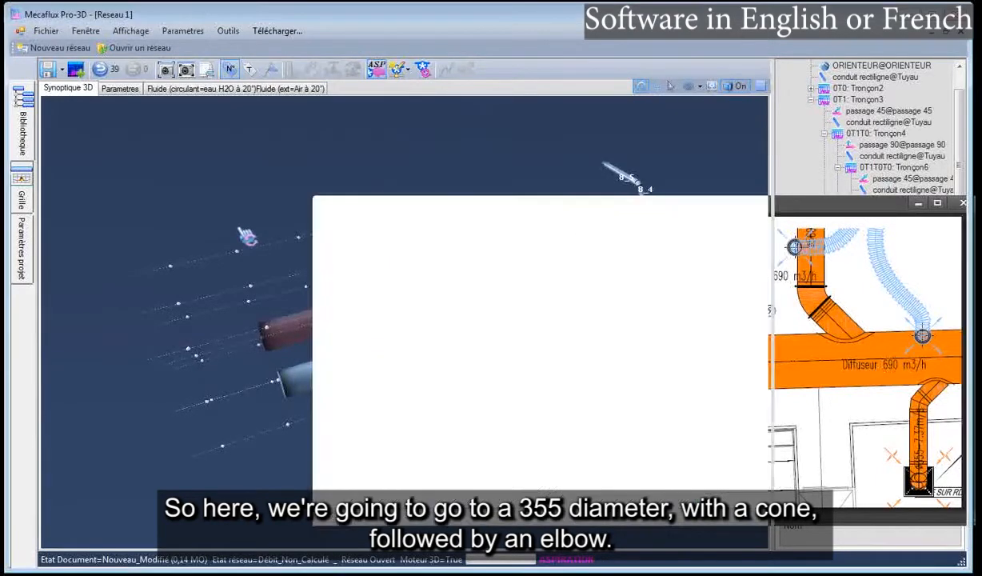
right_click(287, 329)
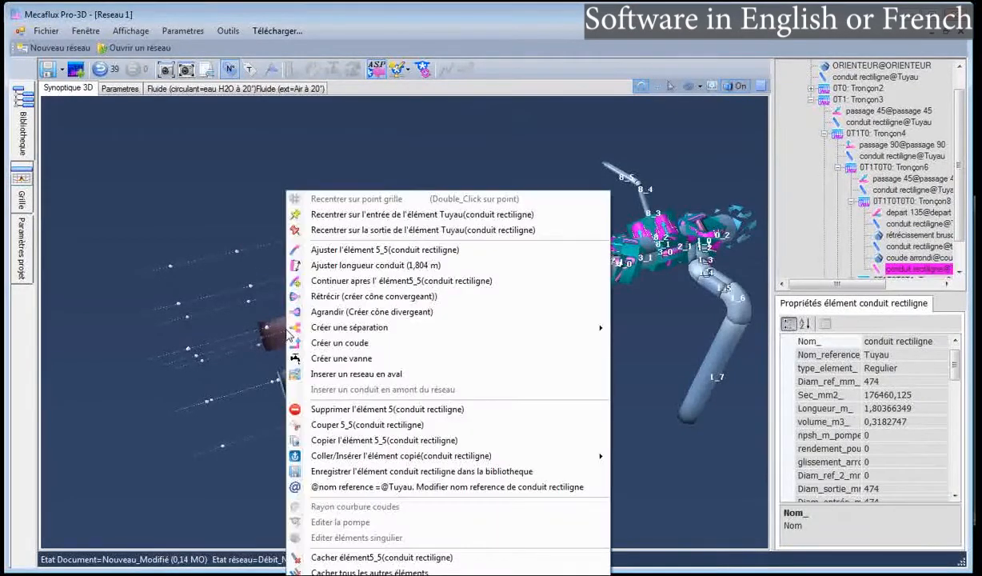
left_click(343, 297)
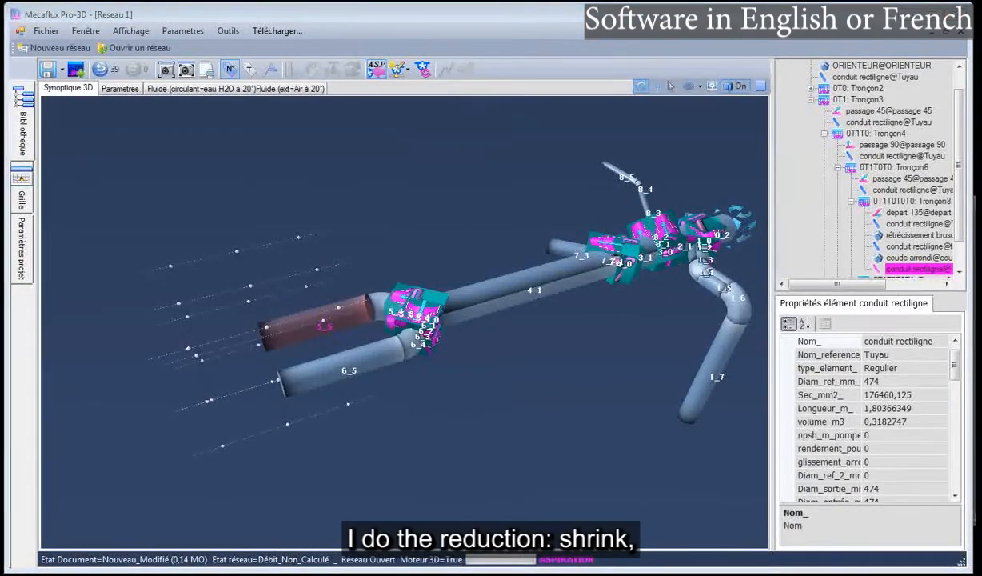
left_click_drag(257, 112, 438, 147)
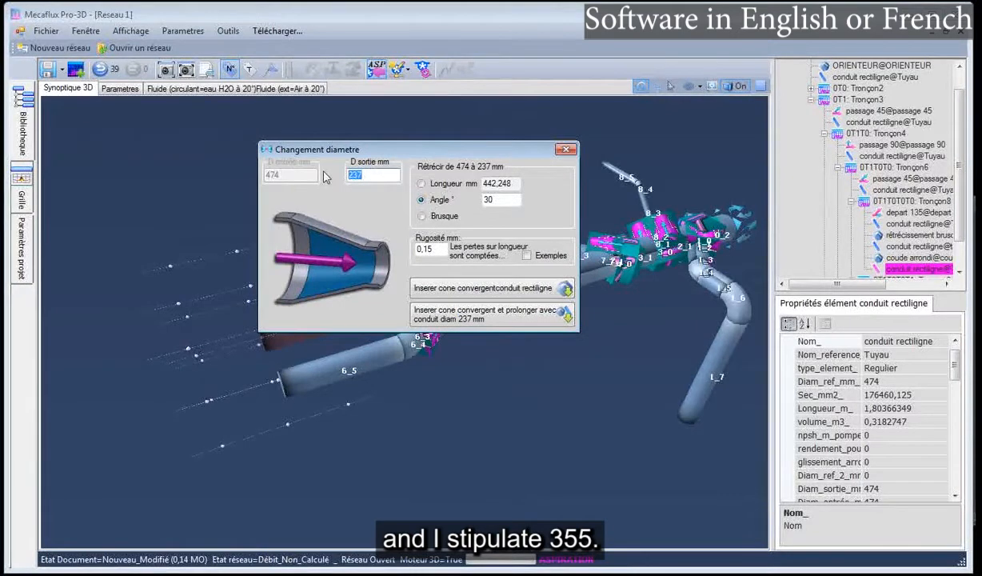
type("355")
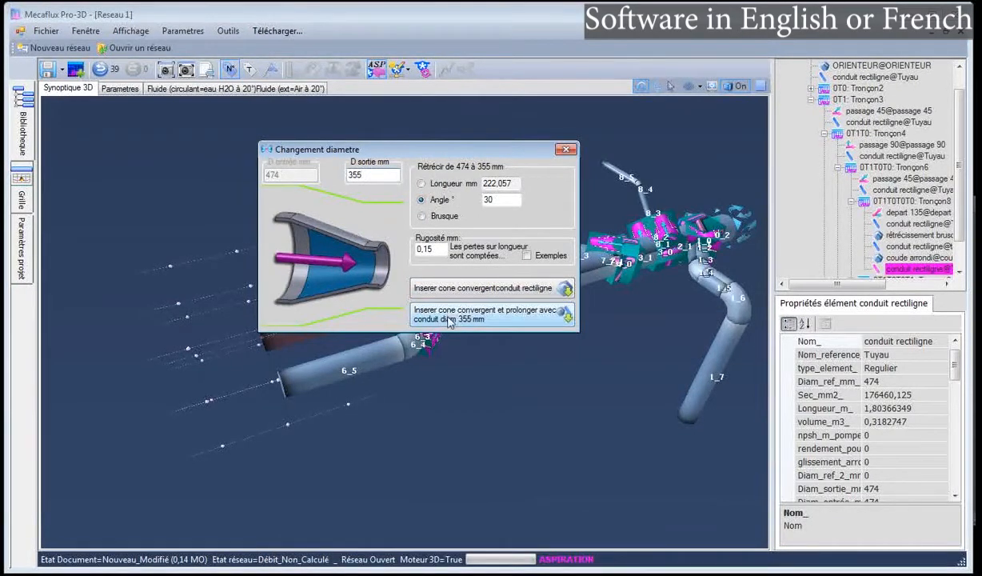
left_click(461, 290)
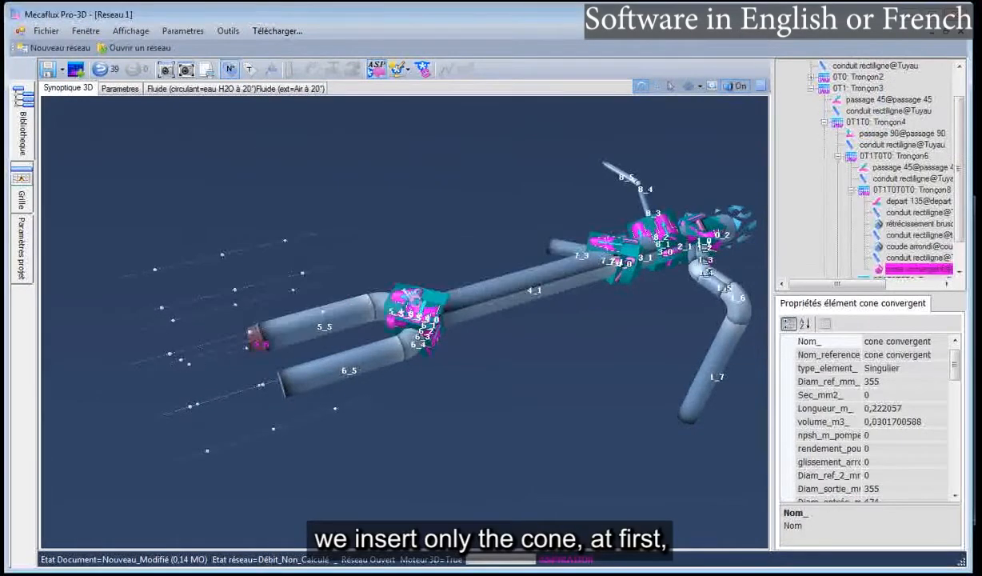
Continue after the 355 mm convergent cone with an elbow and a straight conduit, following the plan
left_click_drag(215, 328, 193, 332)
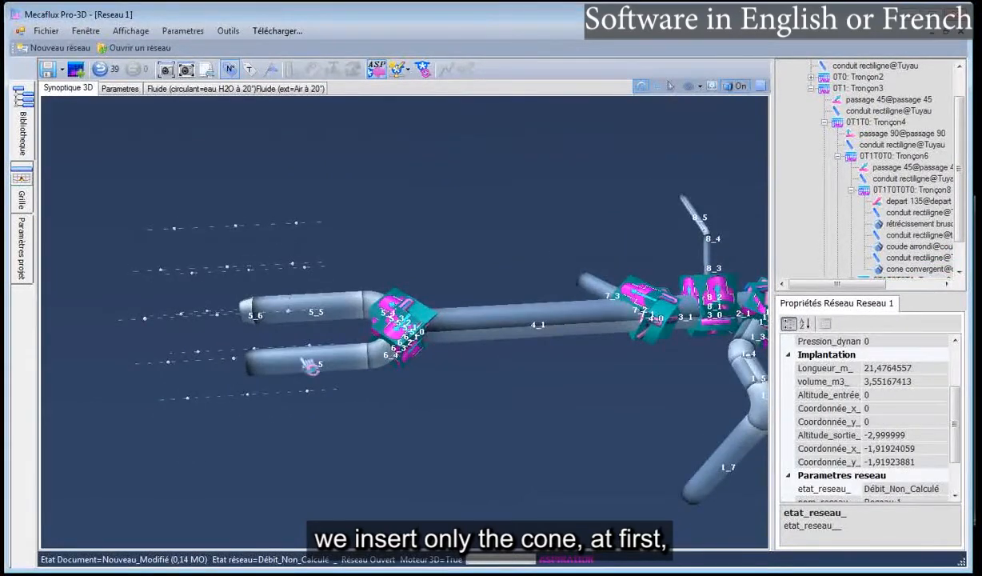
left_click(249, 312)
right_click(250, 314)
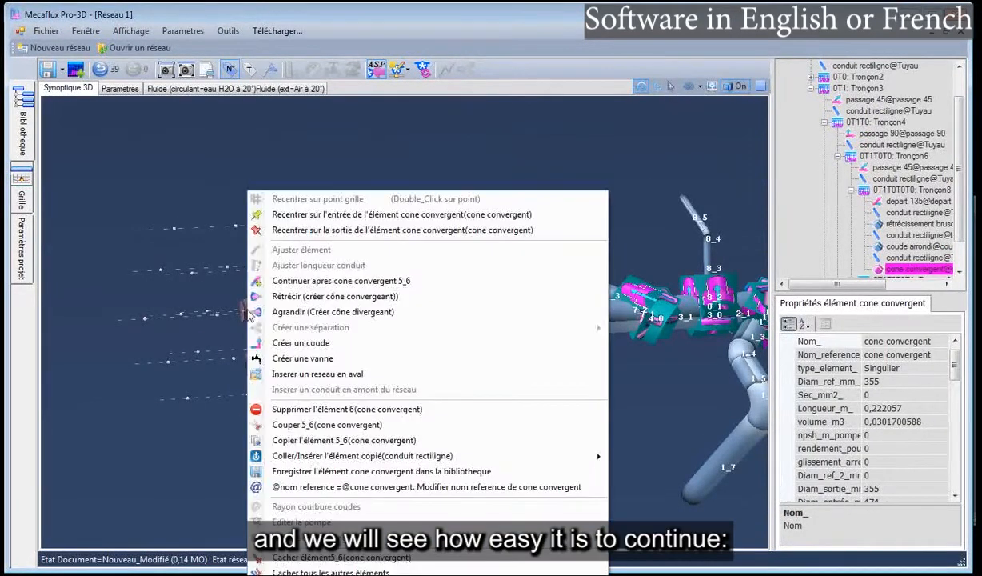
left_click(289, 281)
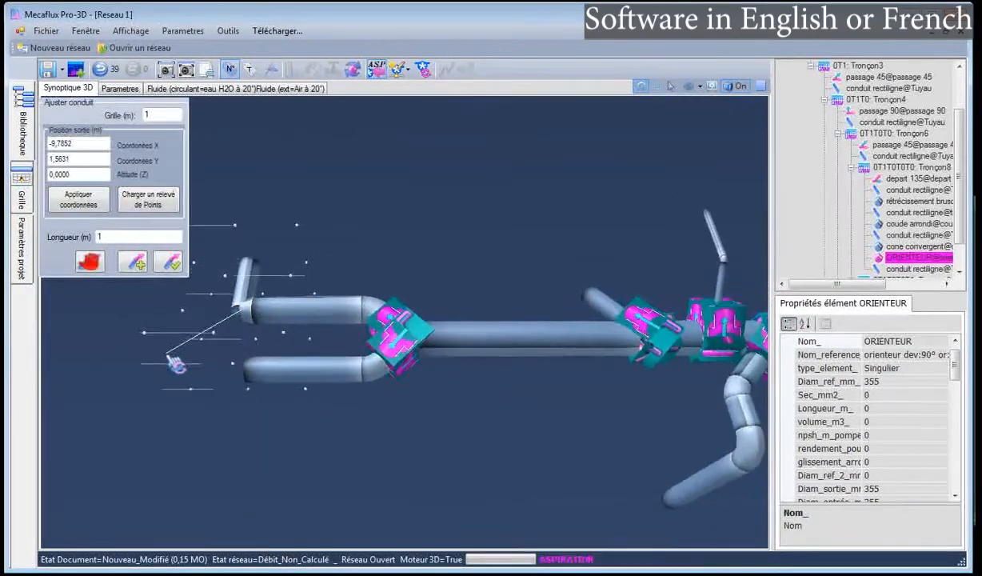
left_click_drag(169, 358, 213, 350)
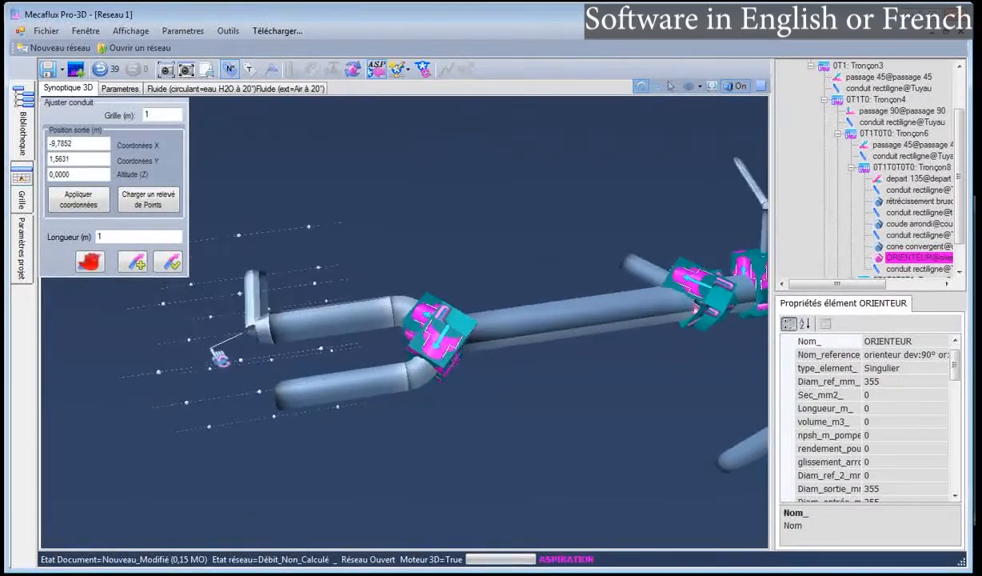
scroll(209, 336, "up", 3)
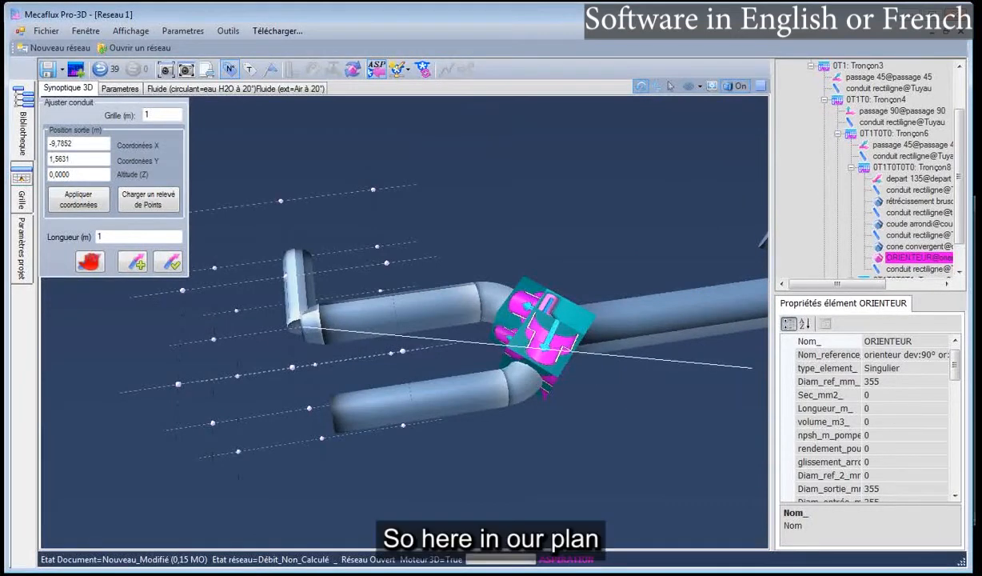
key("alt+Tab")
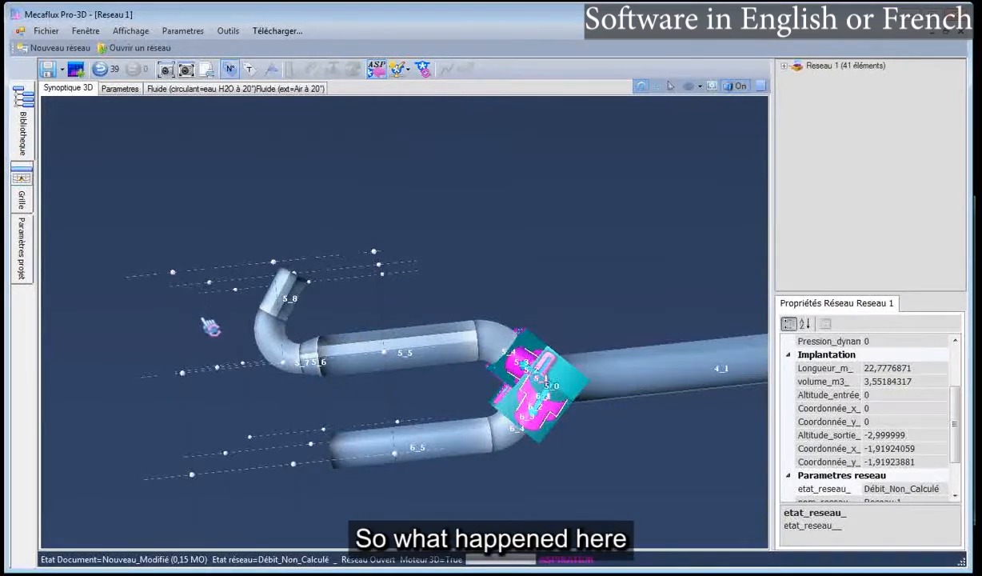
Set the deflection of the rounded elbow after the 355 mm cone to 90°
left_click_drag(210, 329, 237, 329)
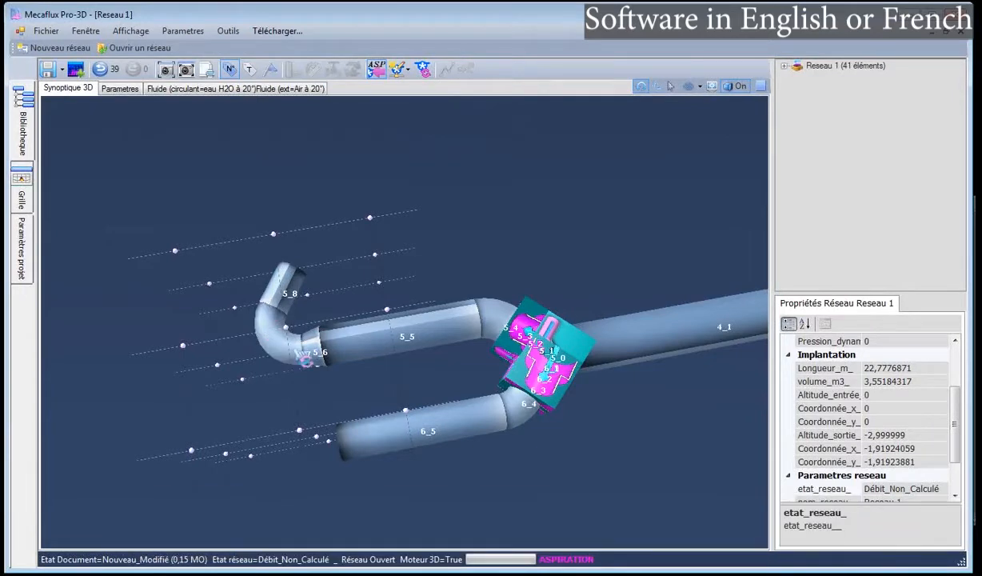
left_click_drag(302, 277, 344, 280)
left_click(280, 346)
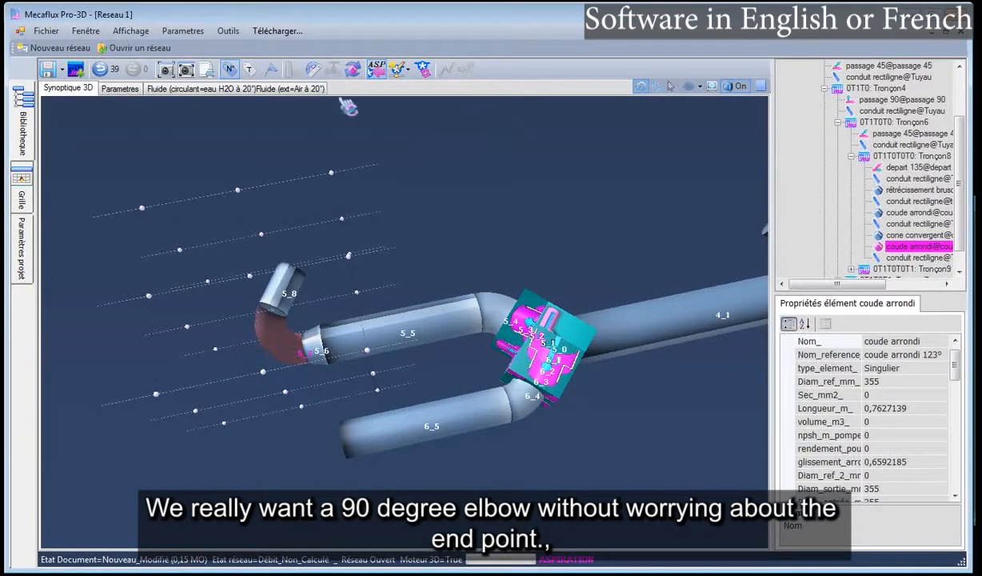
left_click(343, 192)
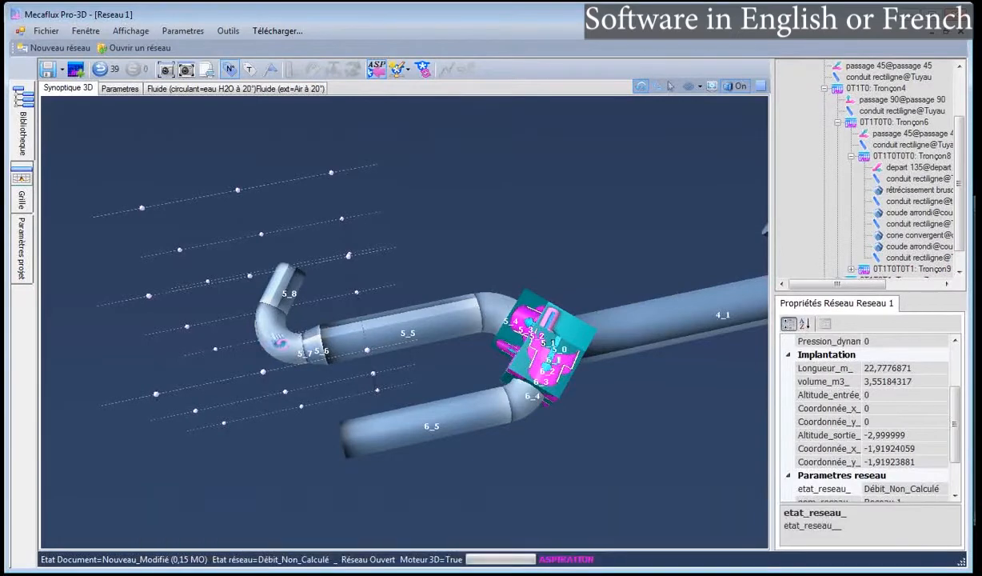
left_click(266, 328)
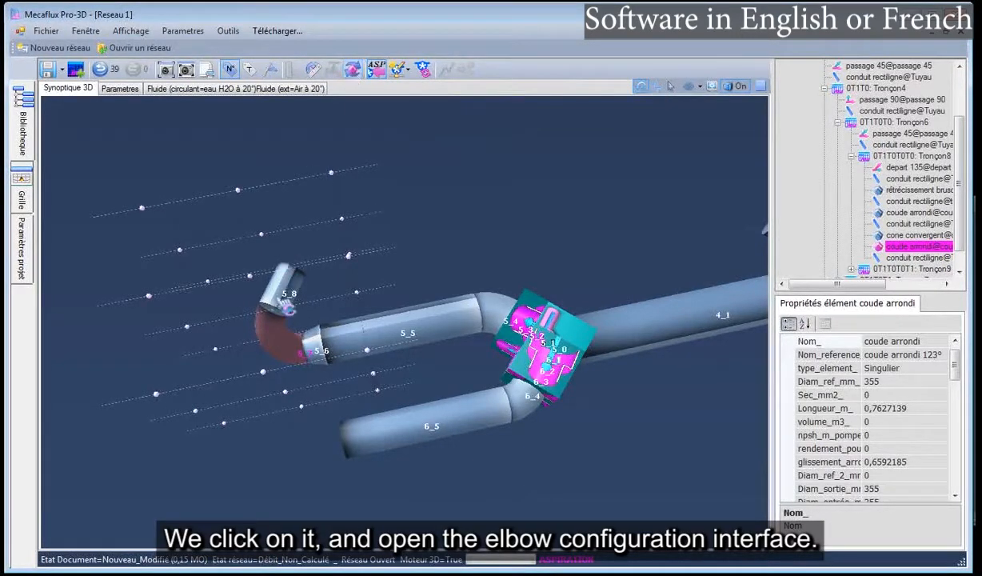
left_click(354, 72)
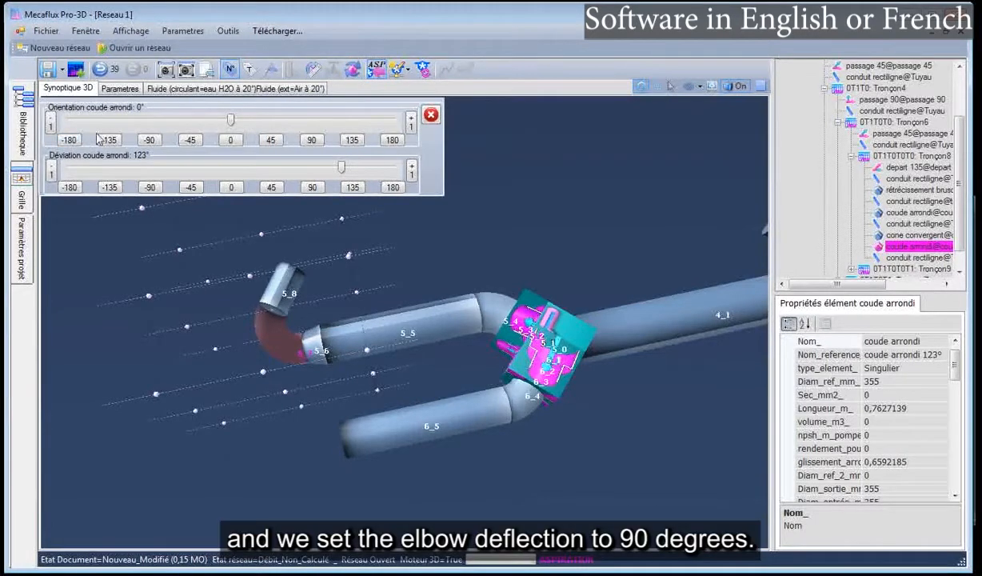
left_click(312, 188)
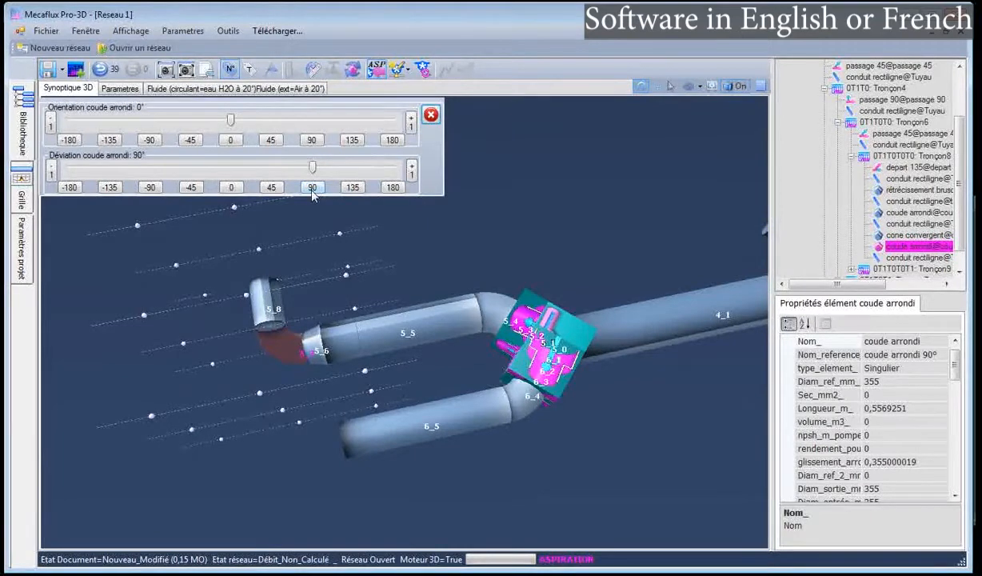
left_click(430, 117)
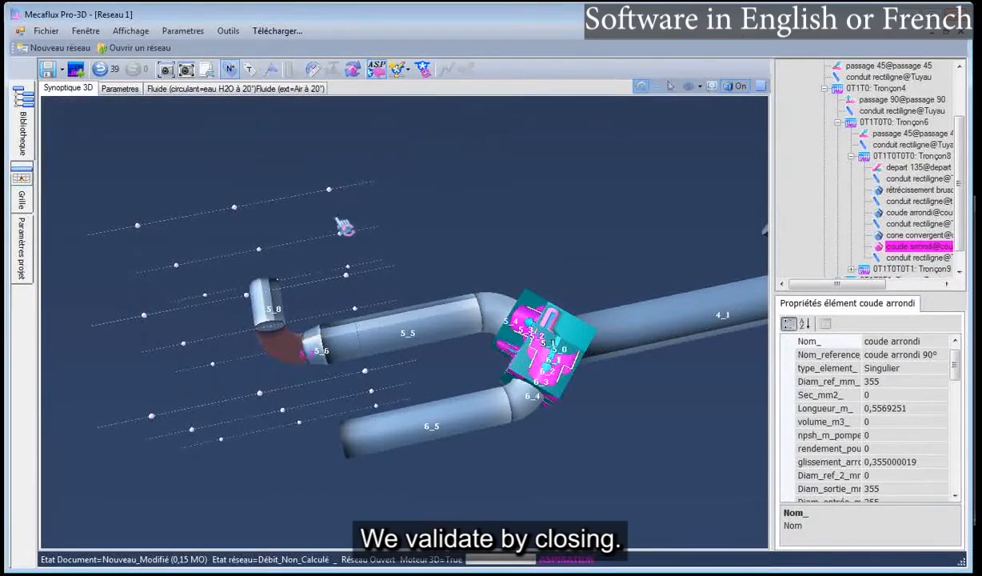
Adjust the length of conduit 5_8, after the elbow of the 355 mm branch, to 2 m
right_click(272, 296)
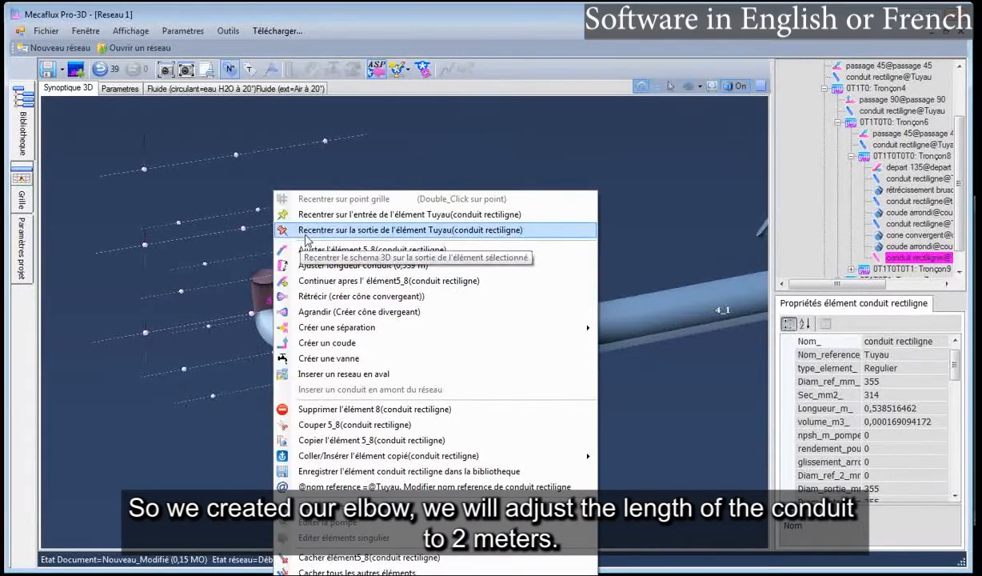
left_click(327, 265)
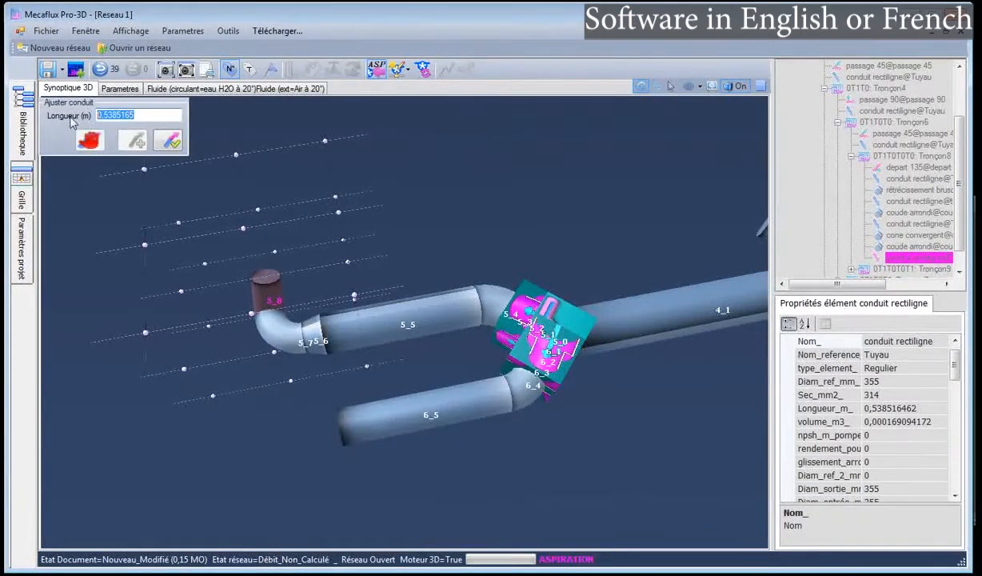
type("2")
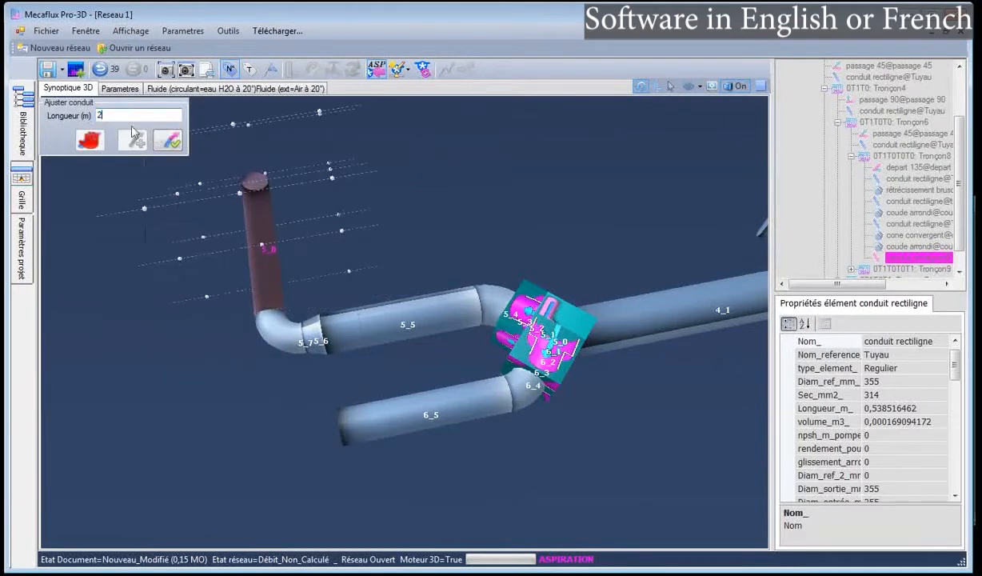
left_click(175, 142)
Examine the plan for how the 408 mm branch continues after conduit 6_5
left_click_drag(227, 370, 183, 365)
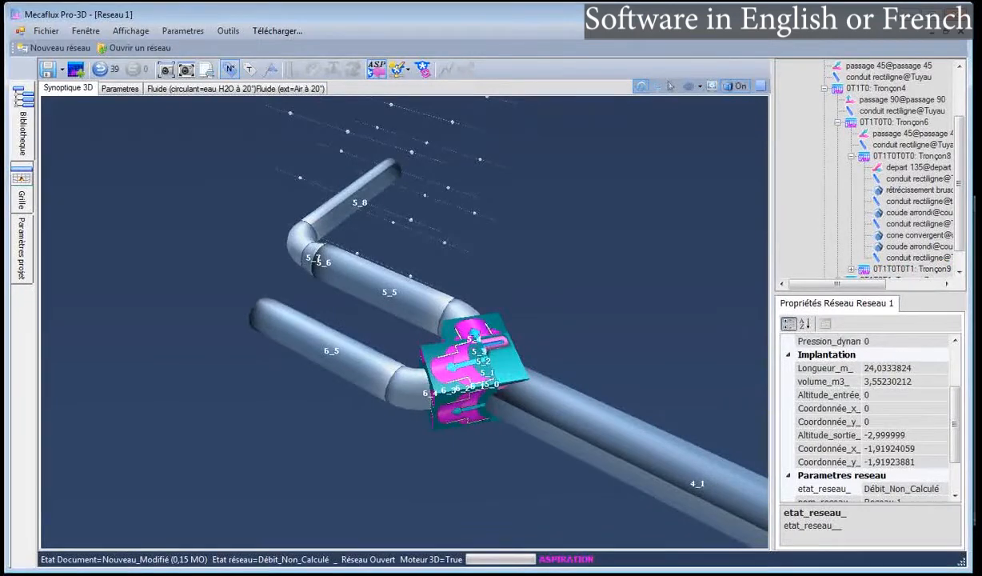
key("alt+Tab")
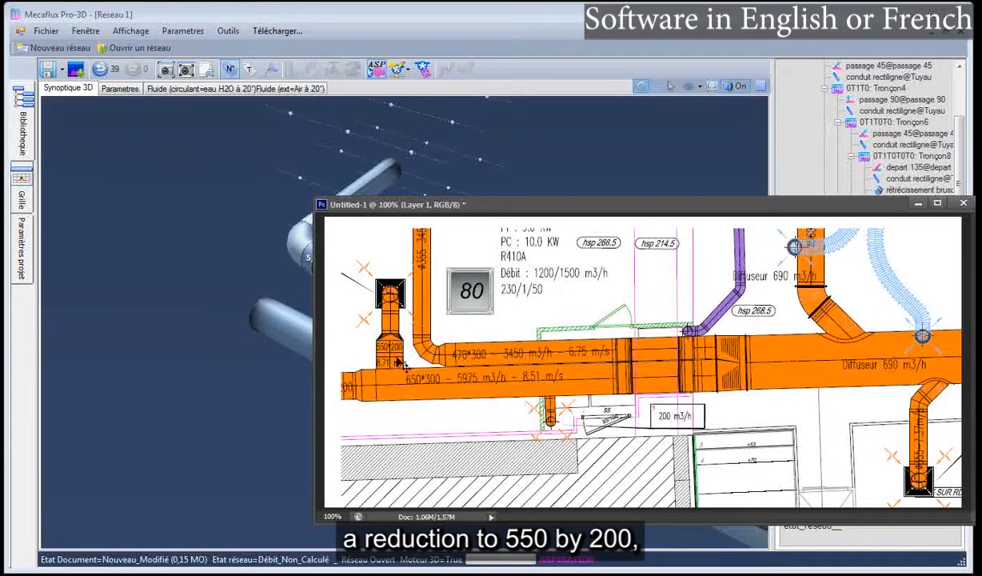
left_click(146, 309)
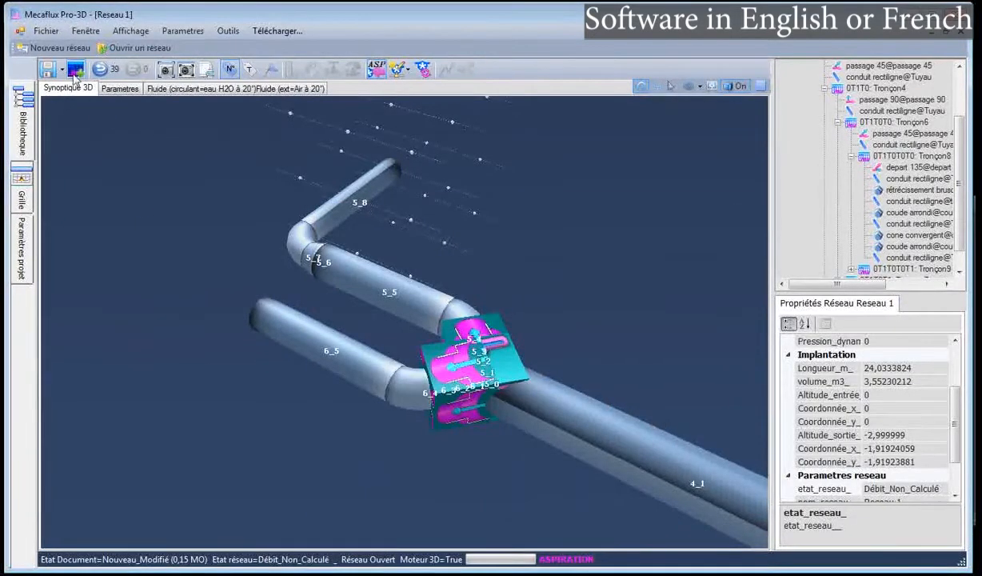
left_click(263, 322)
right_click(264, 324)
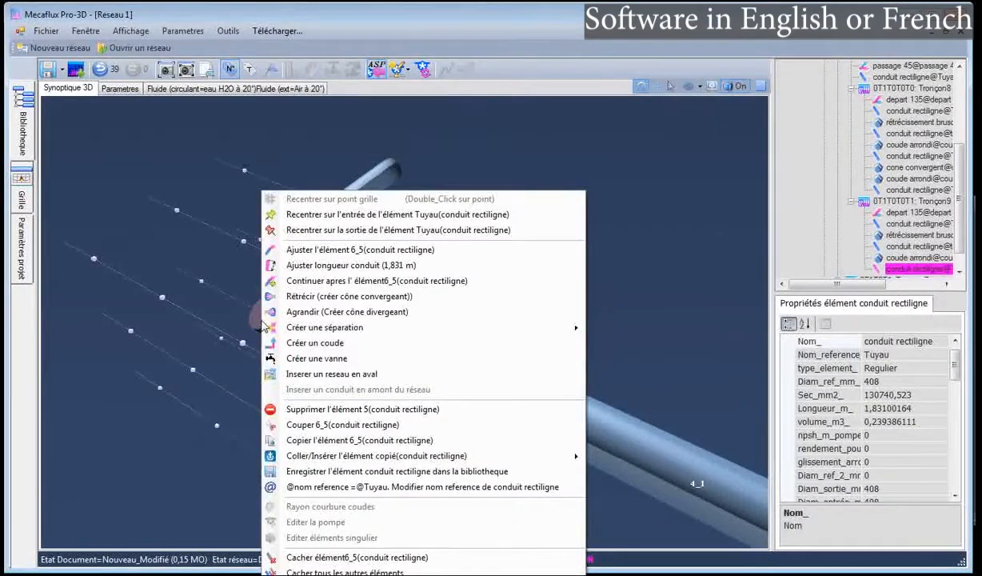
left_click(234, 314)
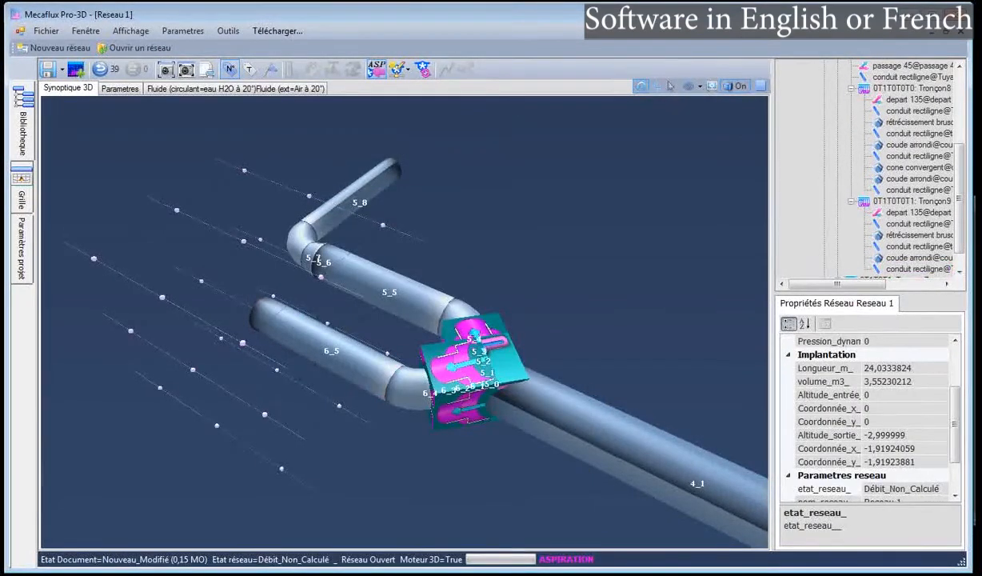
key("alt+Tab")
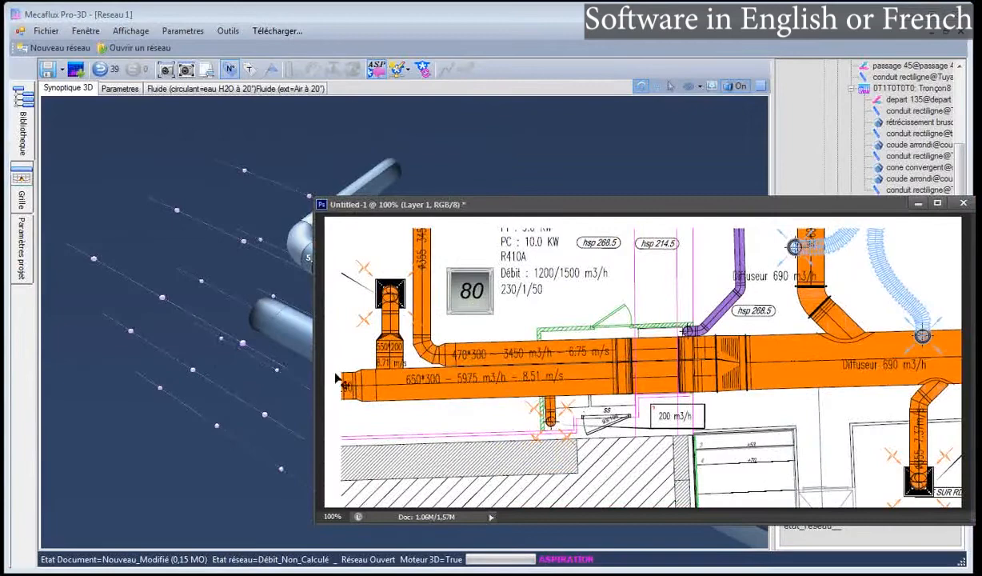
left_click(240, 370)
Adjust the length of conduit 6_5, at the end of the 408 mm branch, to 4 m
left_click(258, 320)
right_click(265, 316)
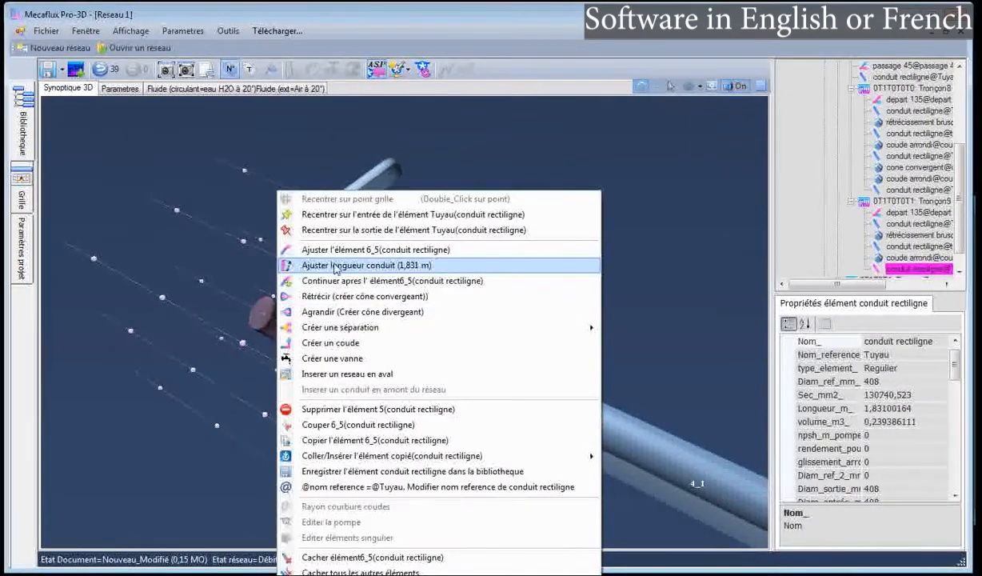
left_click(360, 265)
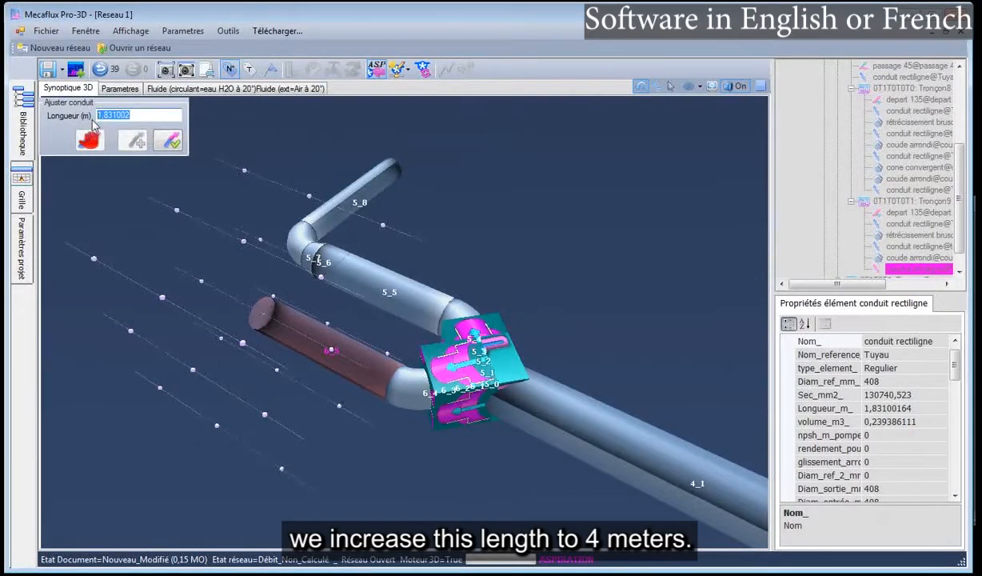
type("3")
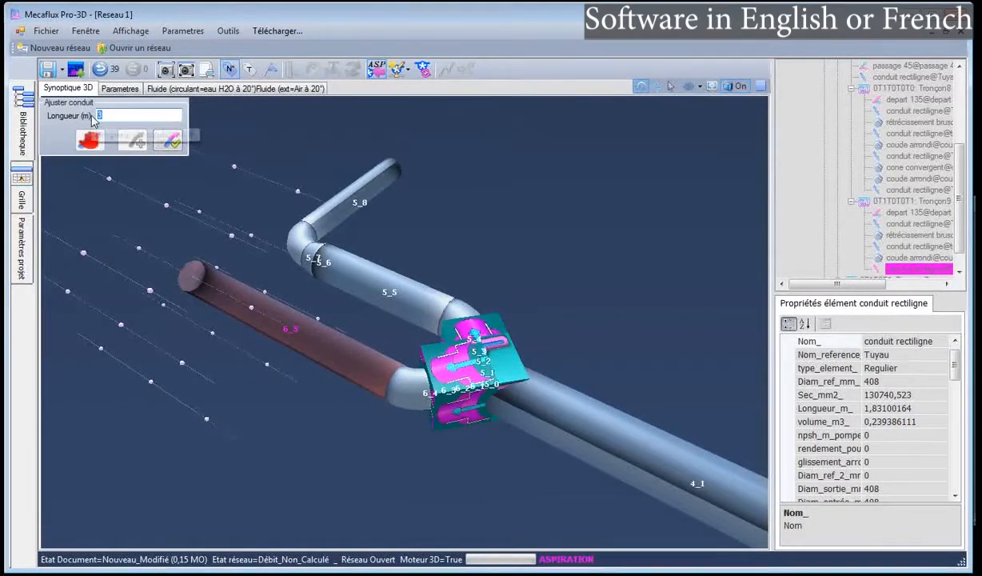
type("4")
left_click(170, 141)
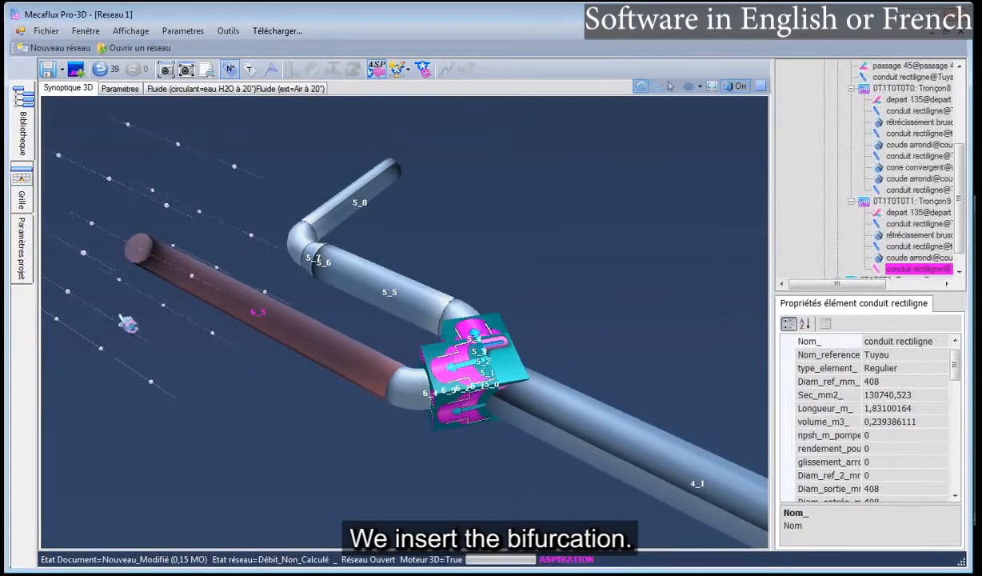
Create a 90° separation fitting at the end of conduit 6_5
left_click(124, 330)
right_click(123, 331)
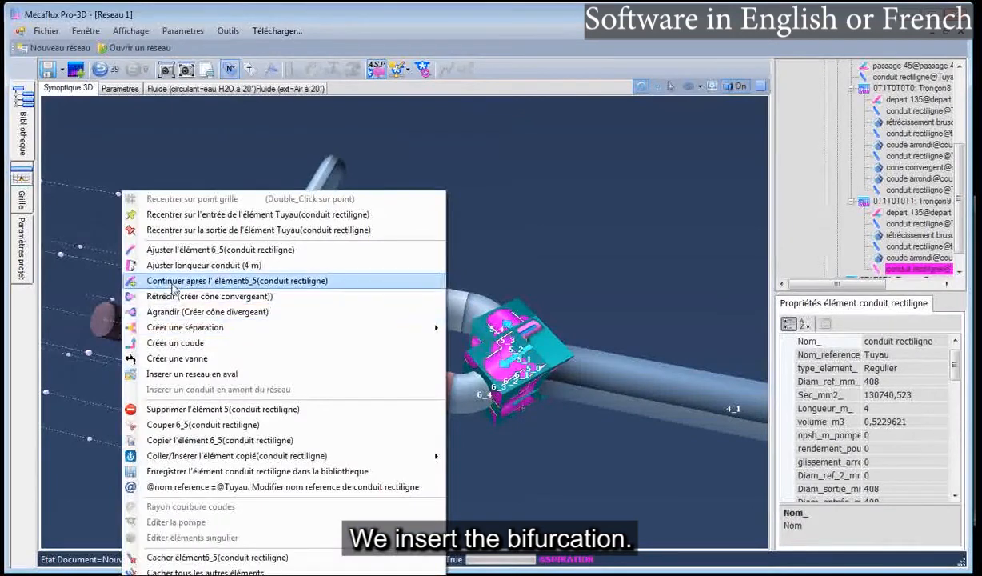
mouse_move(168, 327)
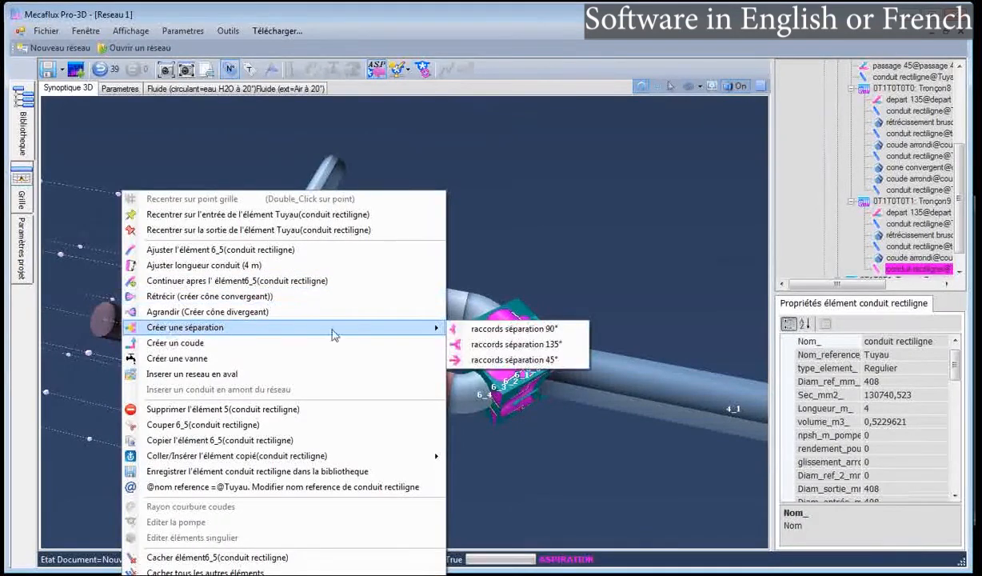
left_click(505, 329)
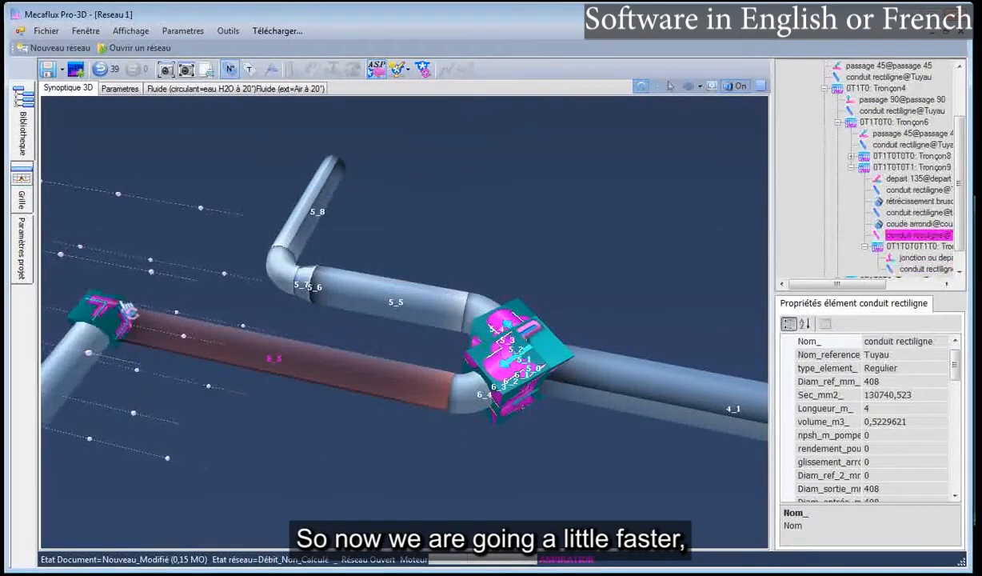
Adjust conduit 7_1 after the new separation to run straight on in line with conduit 6_5, with a length of 1 m
scroll(103, 253, "down", 2)
left_click_drag(125, 289, 177, 333)
left_click(206, 368)
right_click(205, 376)
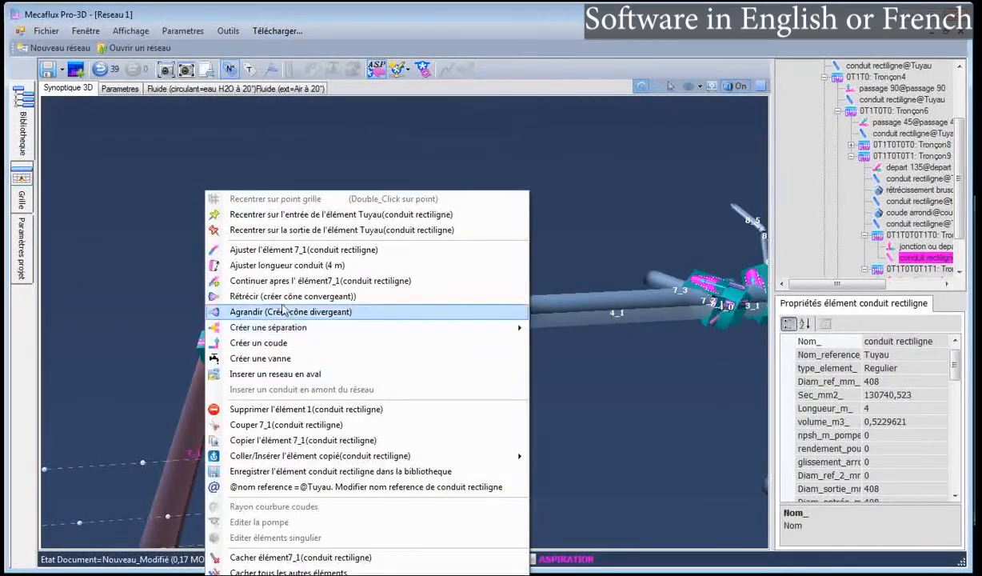
left_click(276, 250)
left_click_drag(130, 332, 134, 389)
left_click_drag(224, 388, 164, 394)
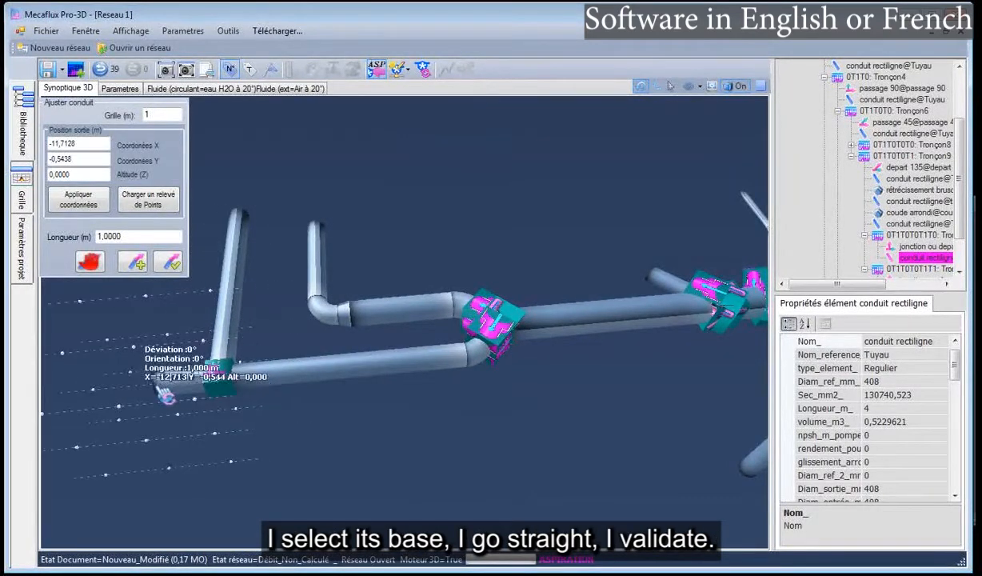
left_click(166, 259)
Check the plan and calculate the equivalent diameter of a rectangular conduit 550 mm wide and 200 mm high
left_click_drag(161, 233, 125, 255)
left_click(251, 260)
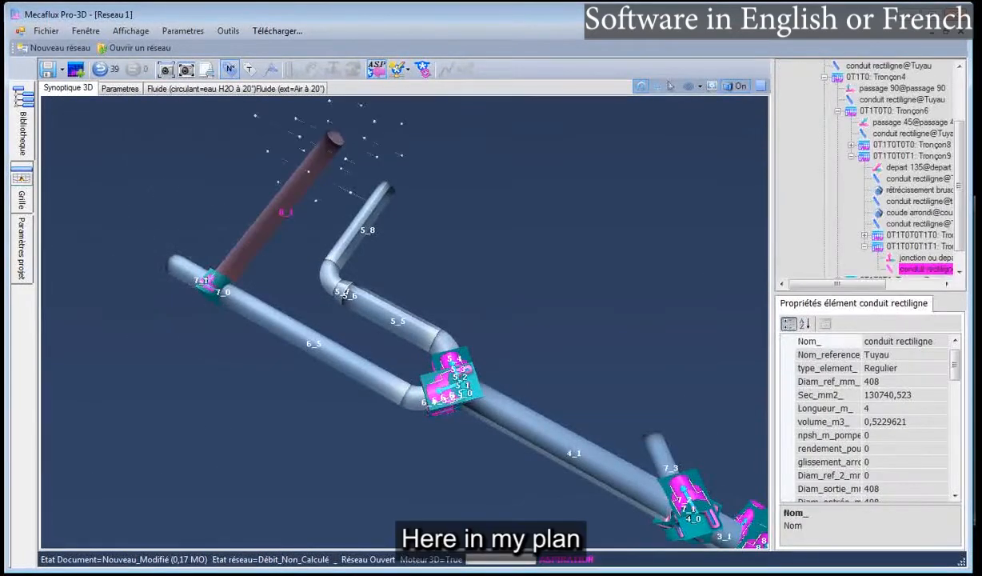
key("alt+Tab")
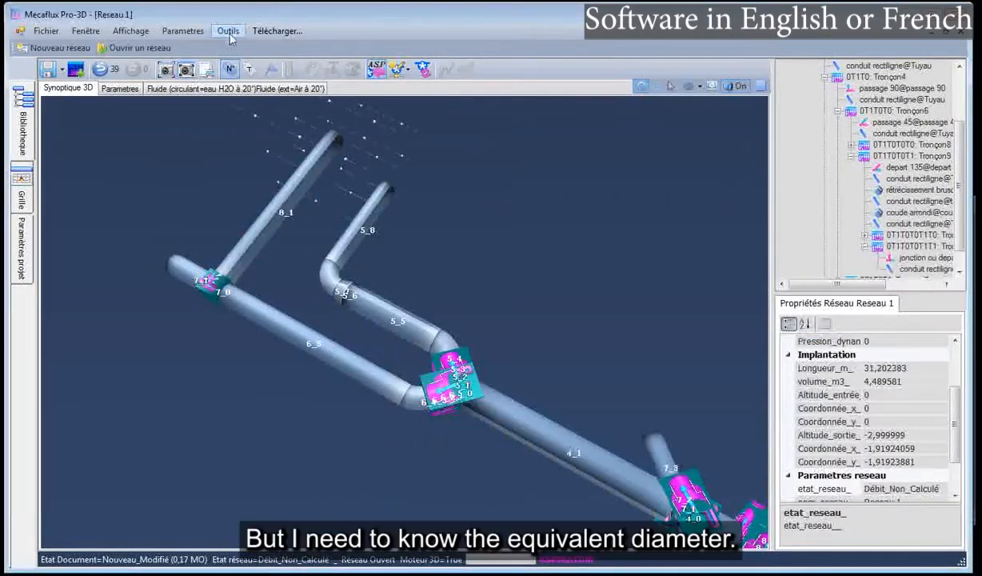
left_click(228, 30)
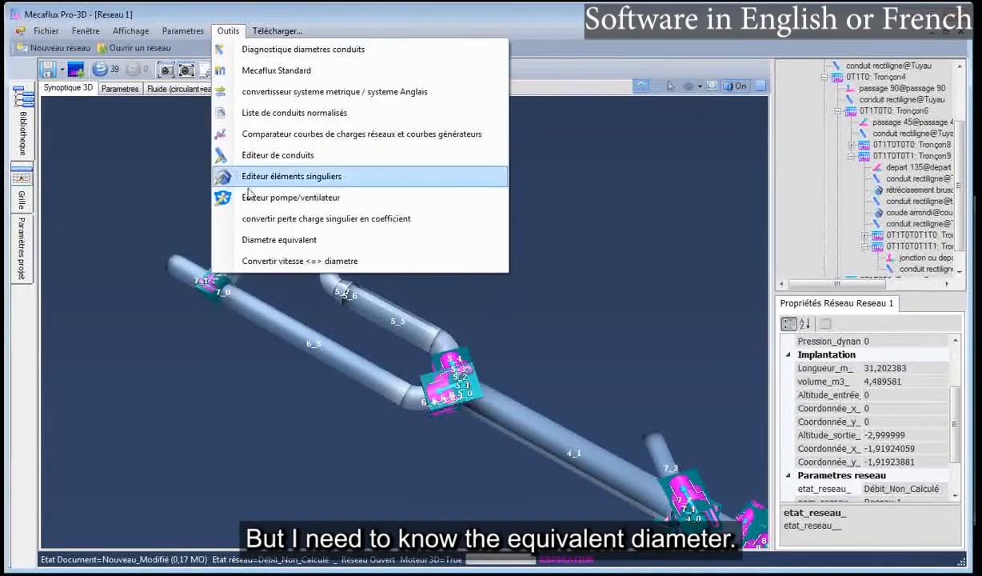
left_click(268, 242)
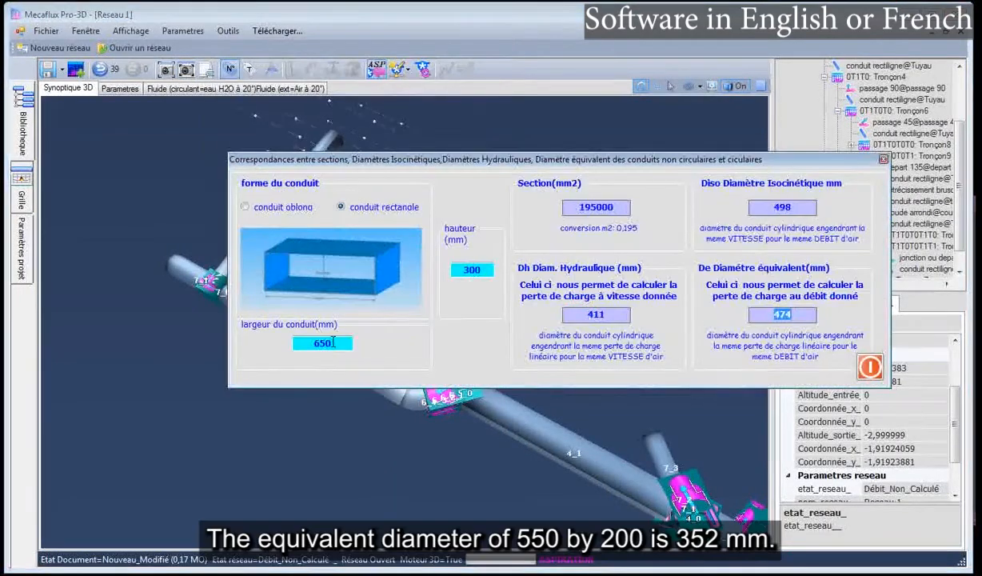
left_click_drag(333, 347, 300, 344)
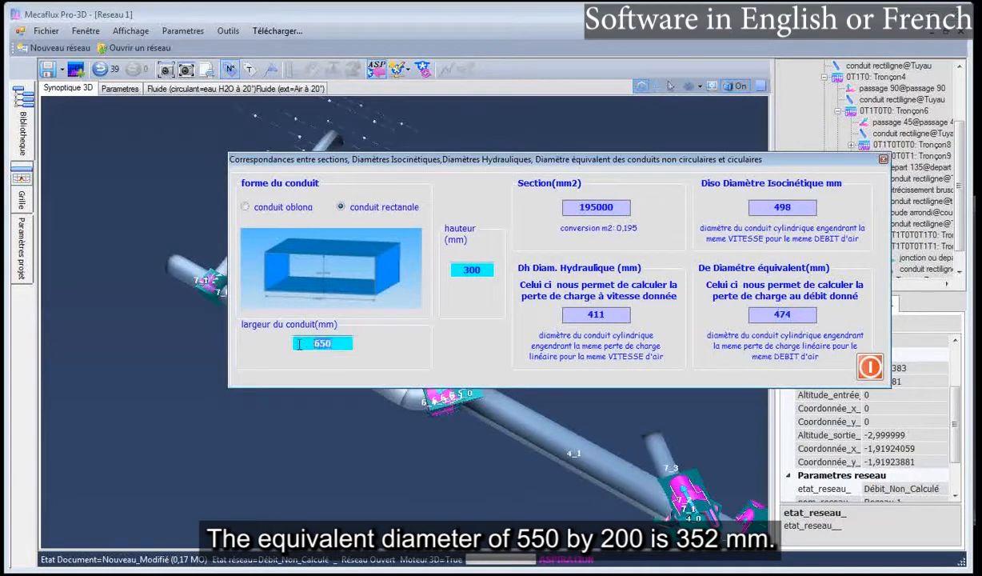
type("55")
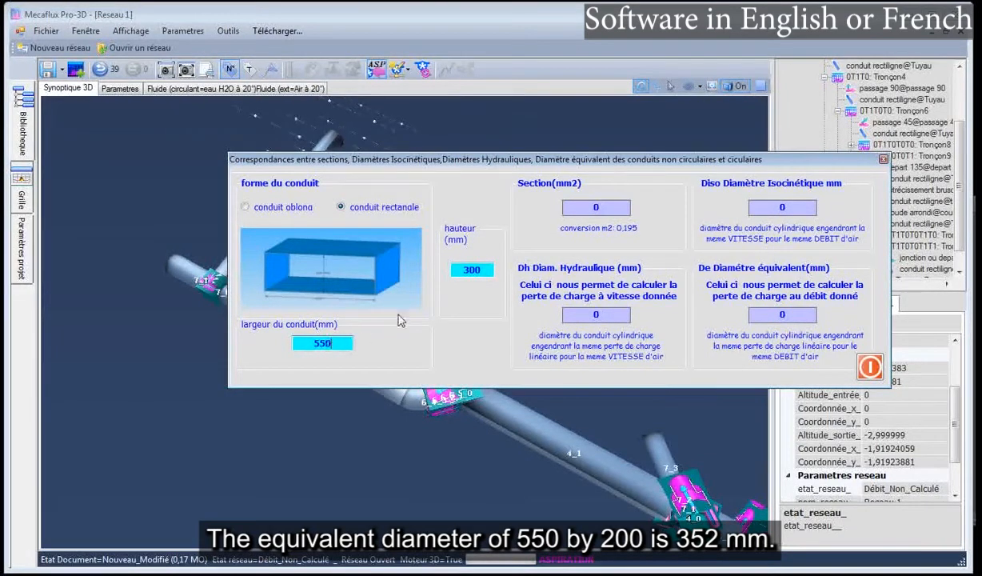
left_click(479, 269)
type("200")
key("Return")
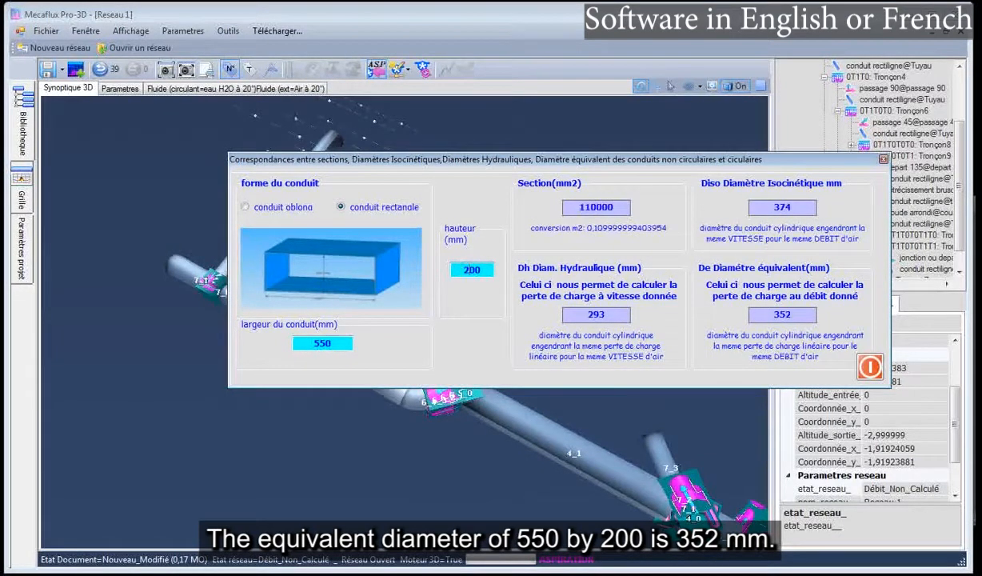
double_click(782, 314)
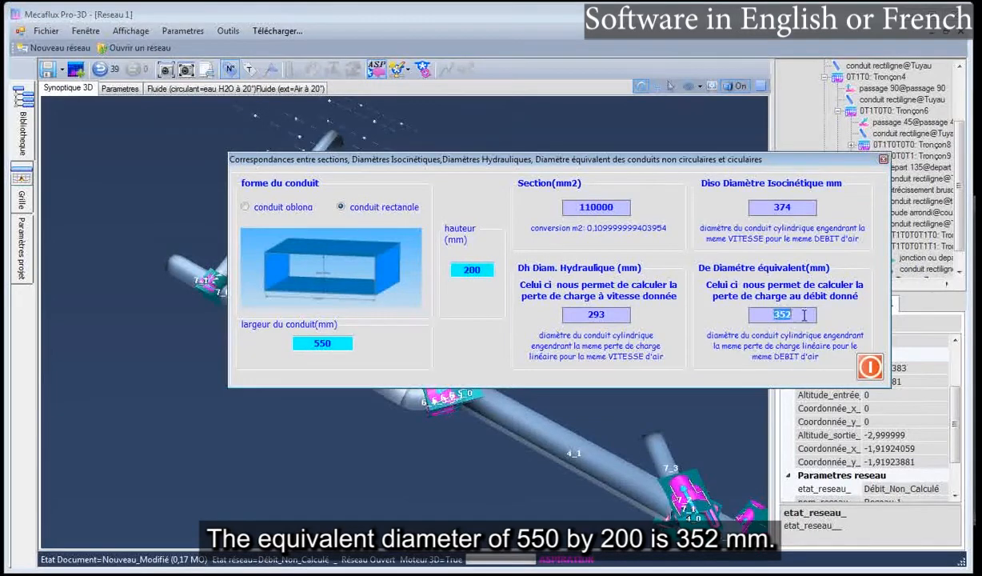
left_click(883, 160)
Adjust the length of conduit 8_1, the side branch of the 90° separation, to 1 m
left_click(230, 263)
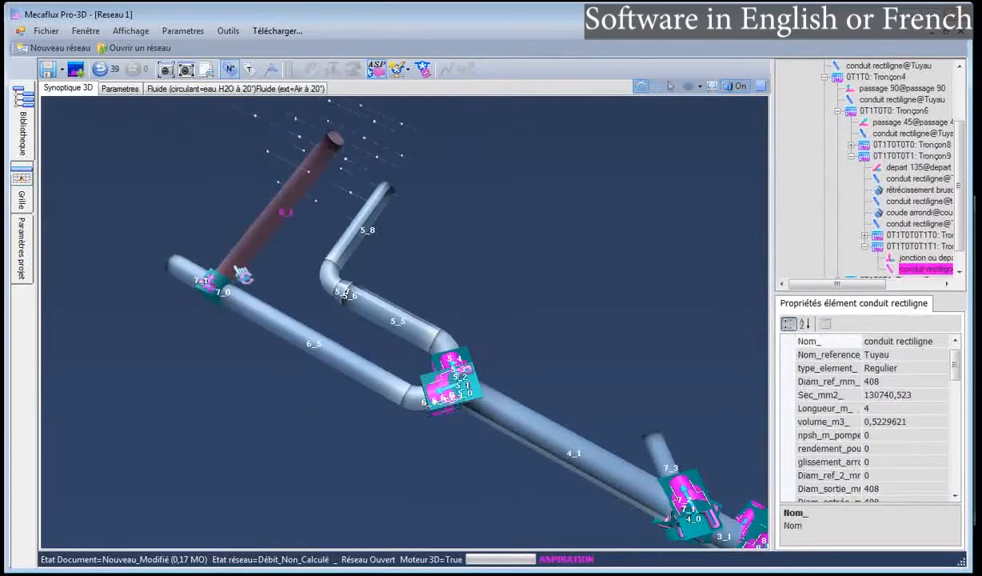
right_click(235, 270)
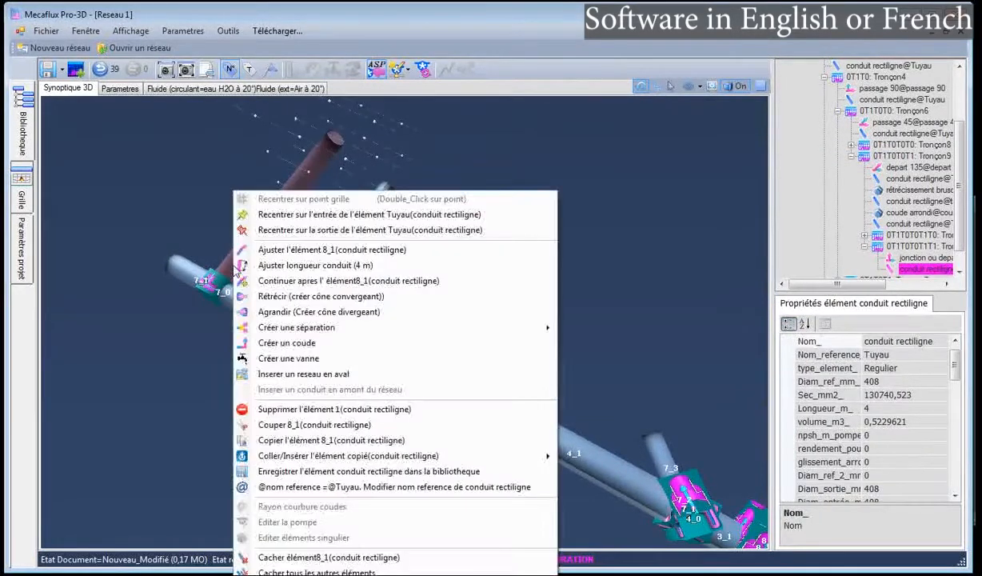
left_click(285, 265)
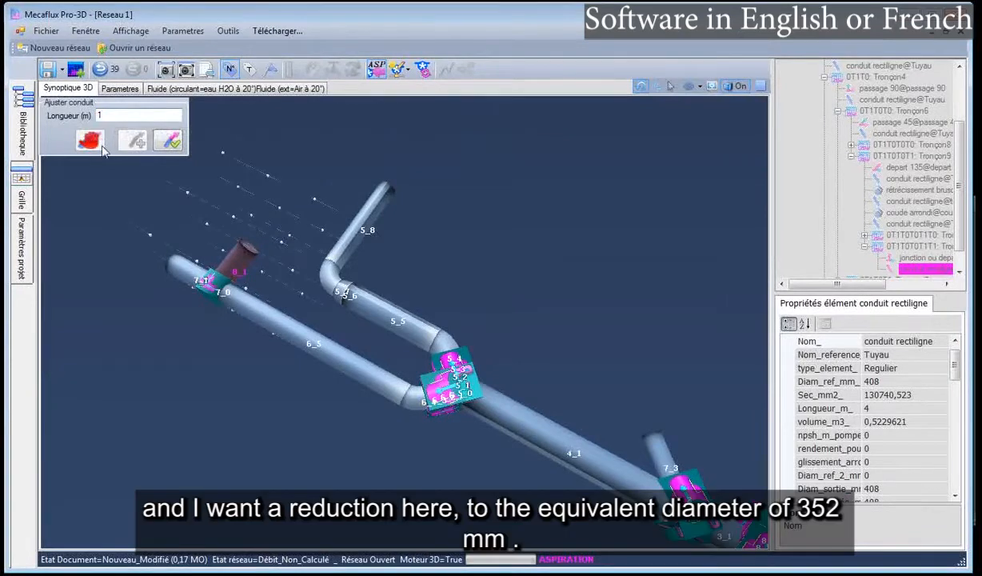
left_click(171, 141)
Check the plan and insert only a sudden contraction after conduit 8_1, reducing to a 352 mm outlet
right_click(243, 254)
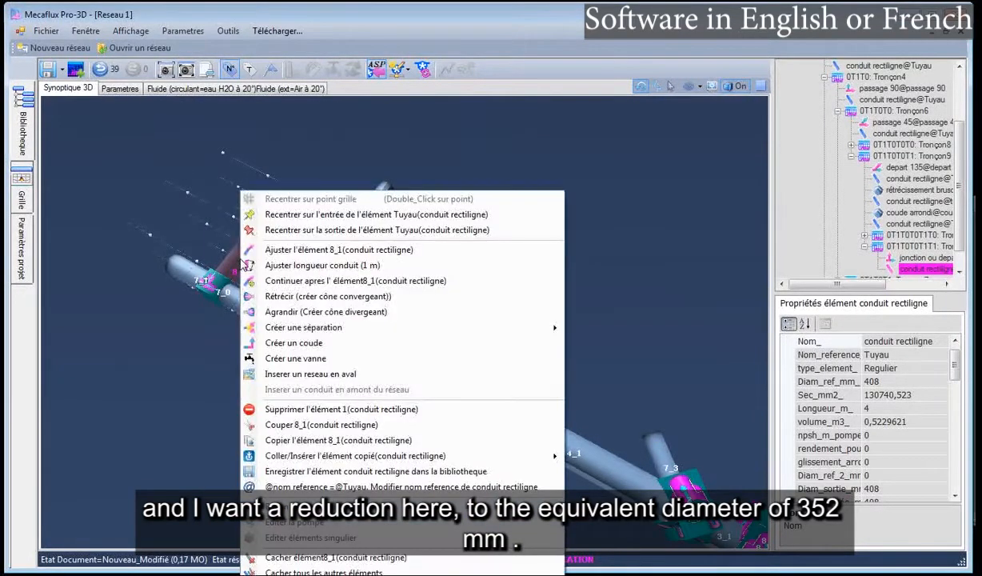
left_click(296, 298)
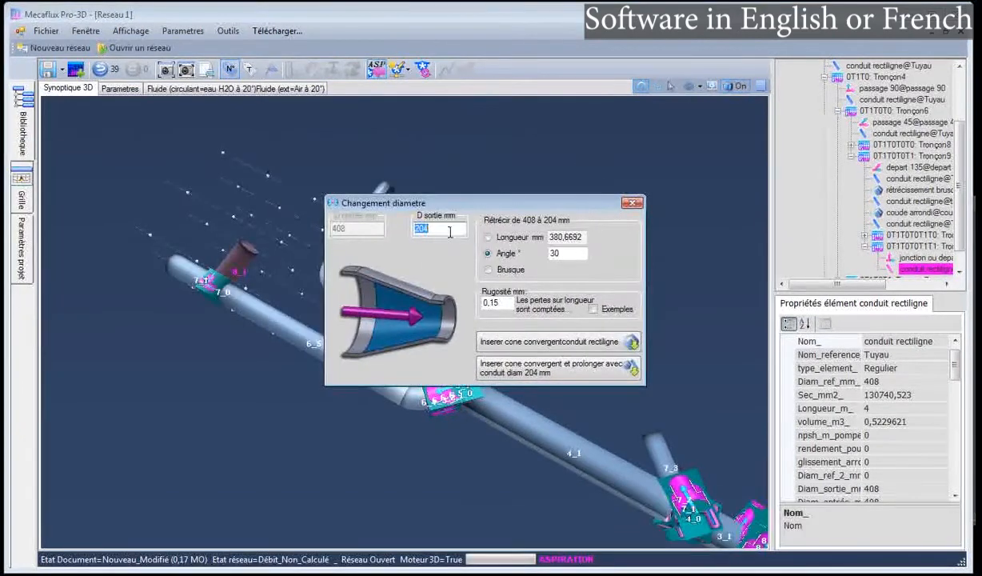
type("352")
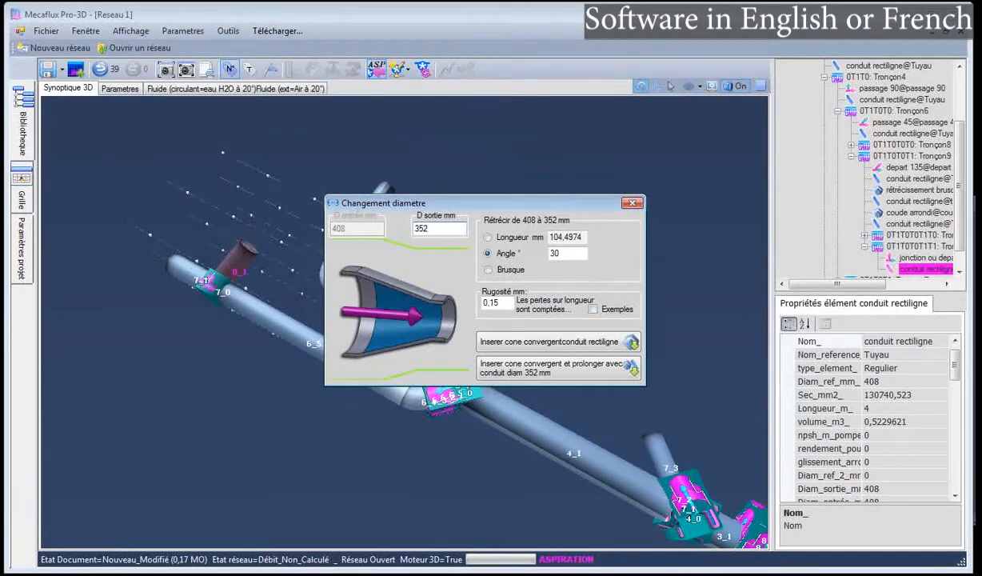
key("alt+Tab")
left_click_drag(696, 211, 818, 331)
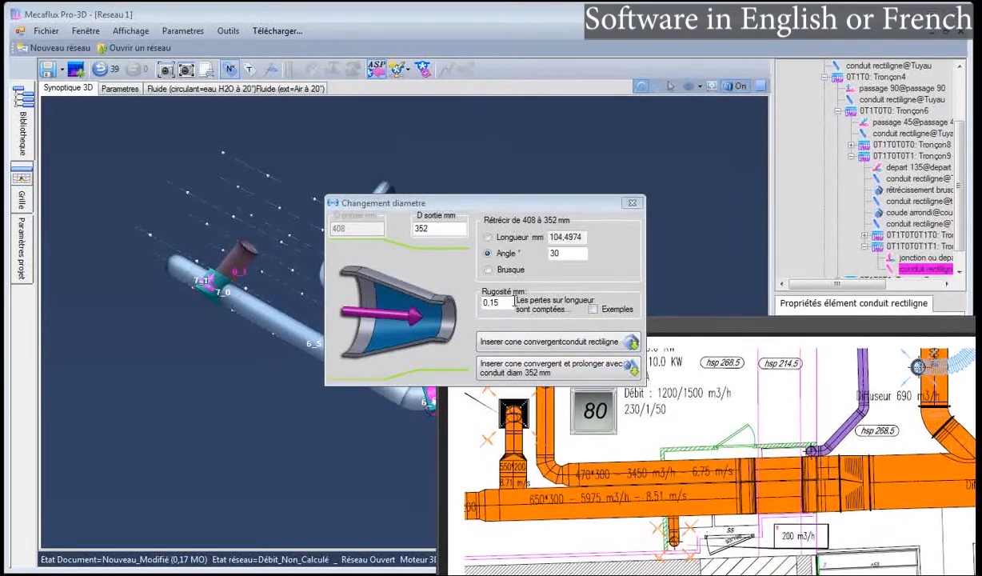
left_click(494, 271)
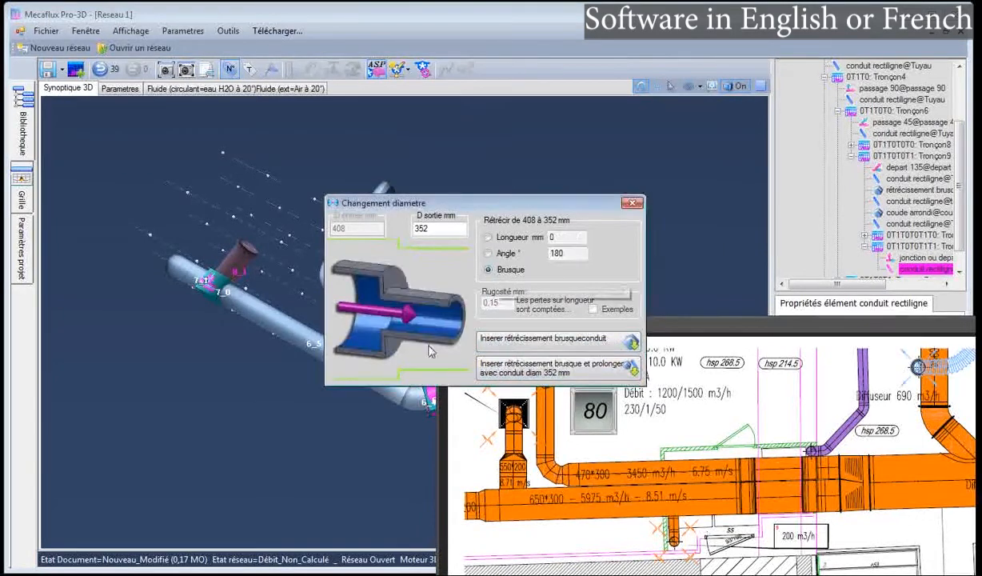
left_click(498, 342)
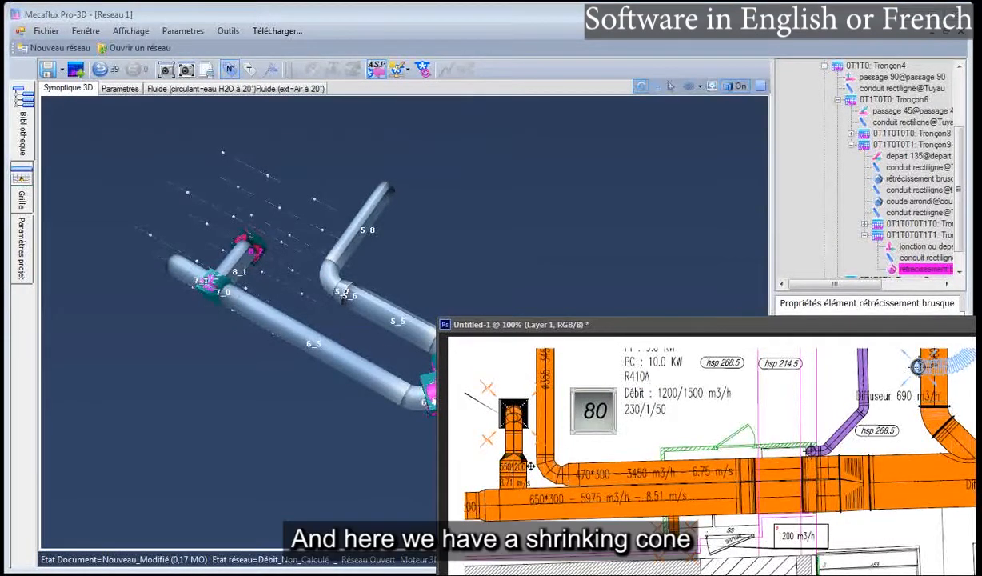
Insert a converging cone with a 300 mm outlet and 30° angle after sudden contraction 8_2, and extend it with a 300 mm conduit
left_click(281, 236)
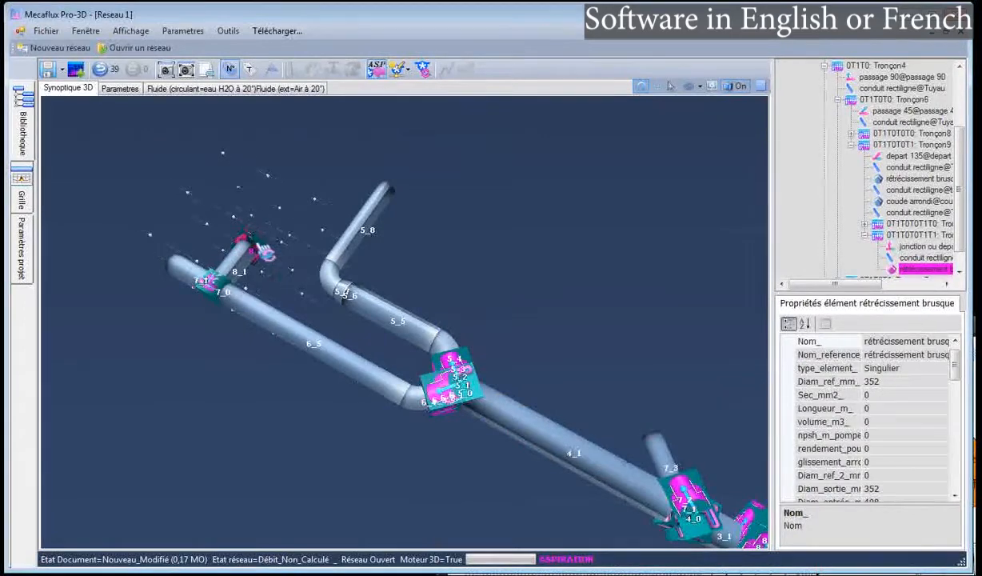
scroll(264, 252, "up", 5)
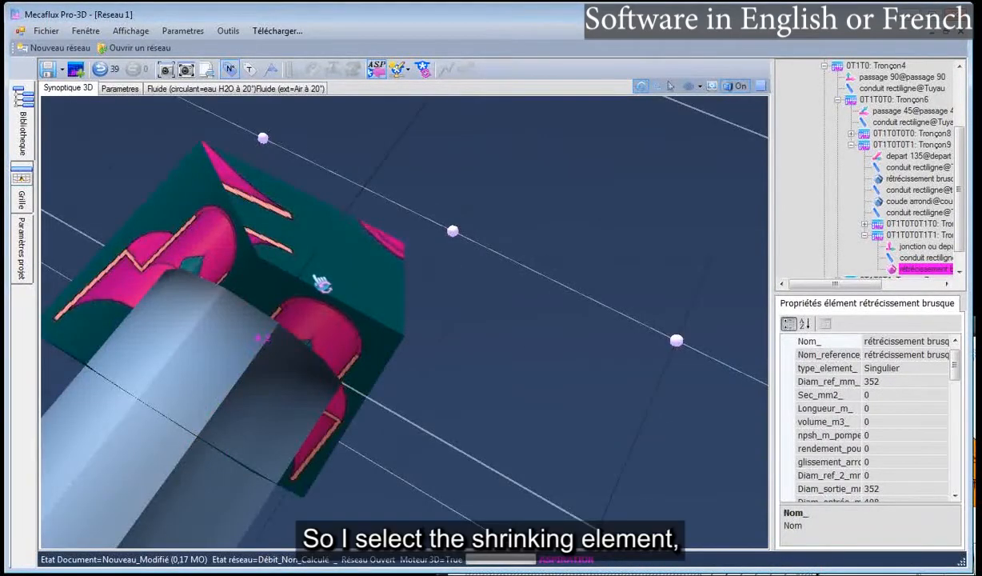
right_click(320, 284)
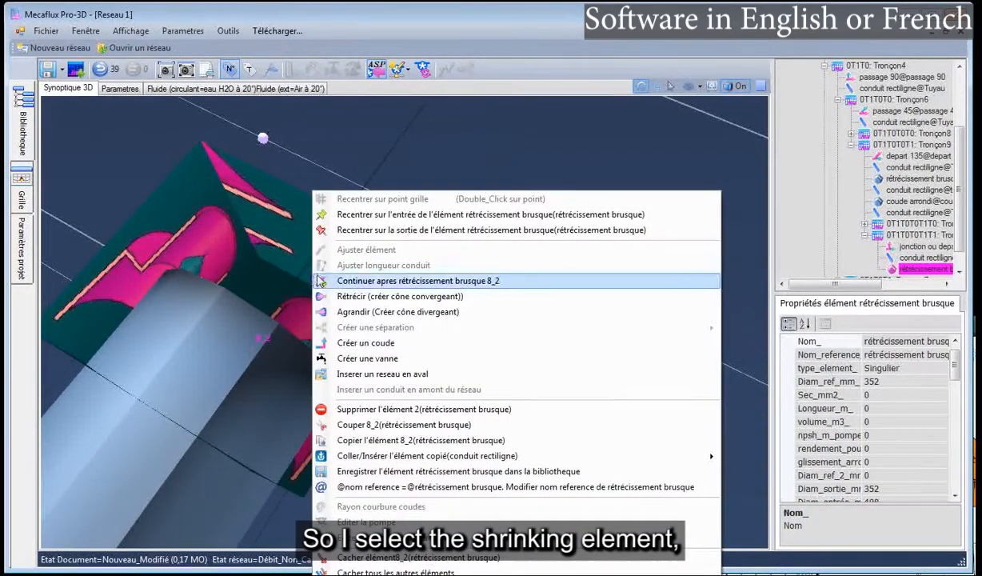
left_click(372, 297)
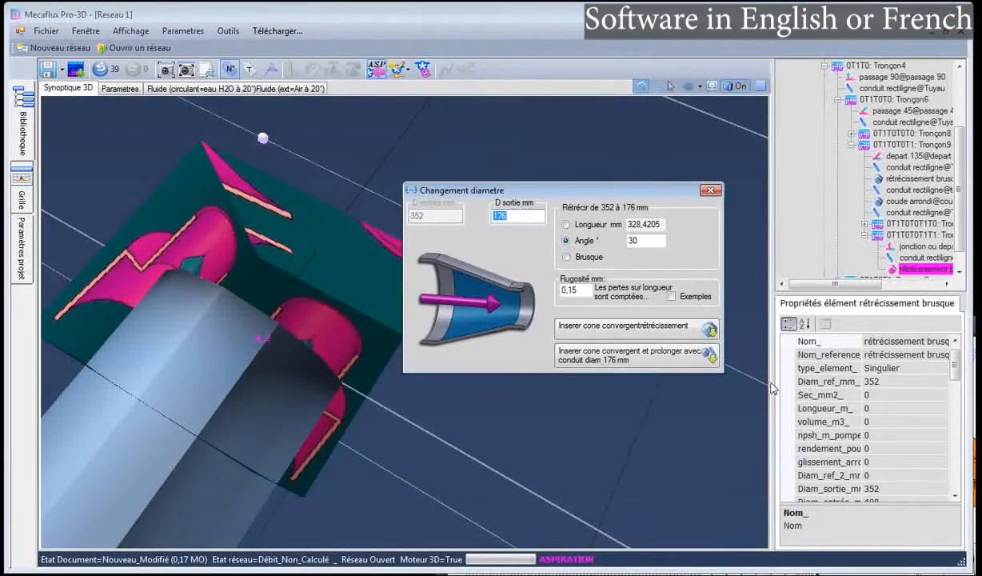
key("alt+Tab")
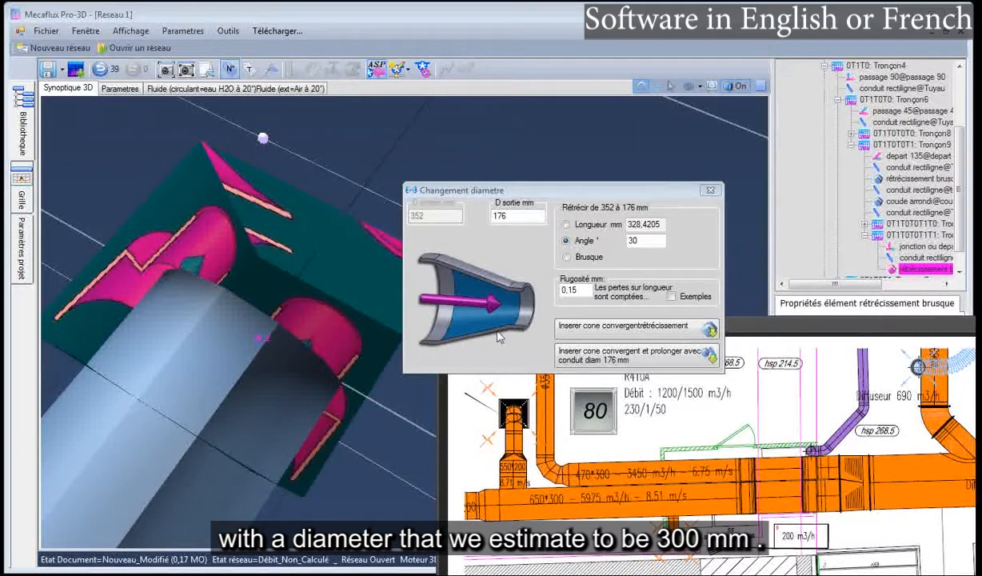
left_click_drag(519, 217, 498, 216)
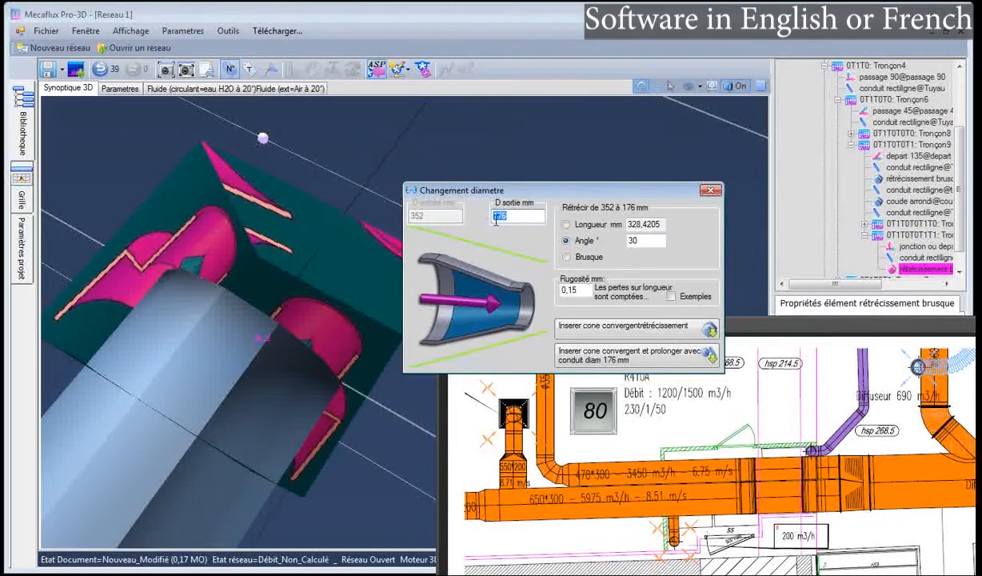
type("300")
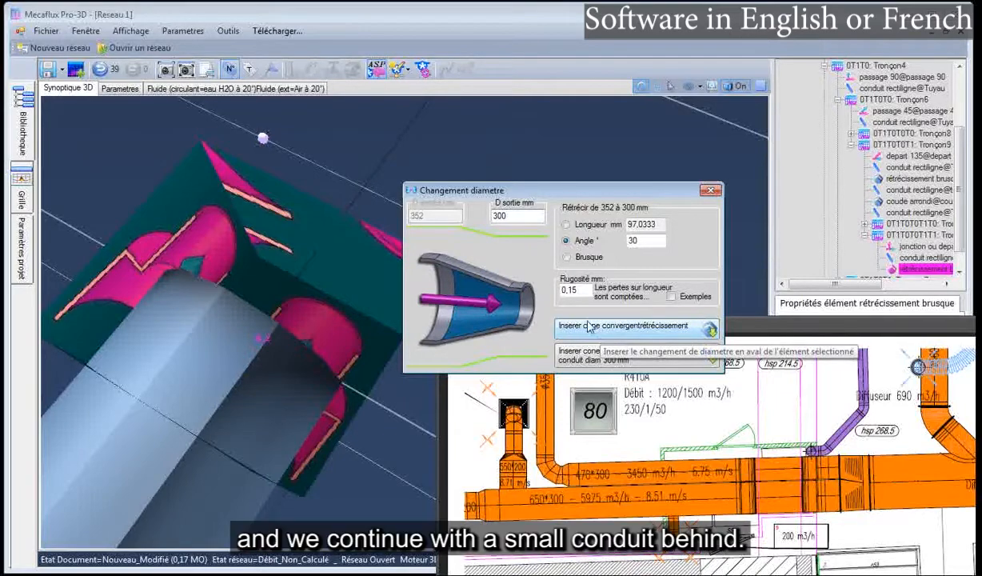
left_click(559, 335)
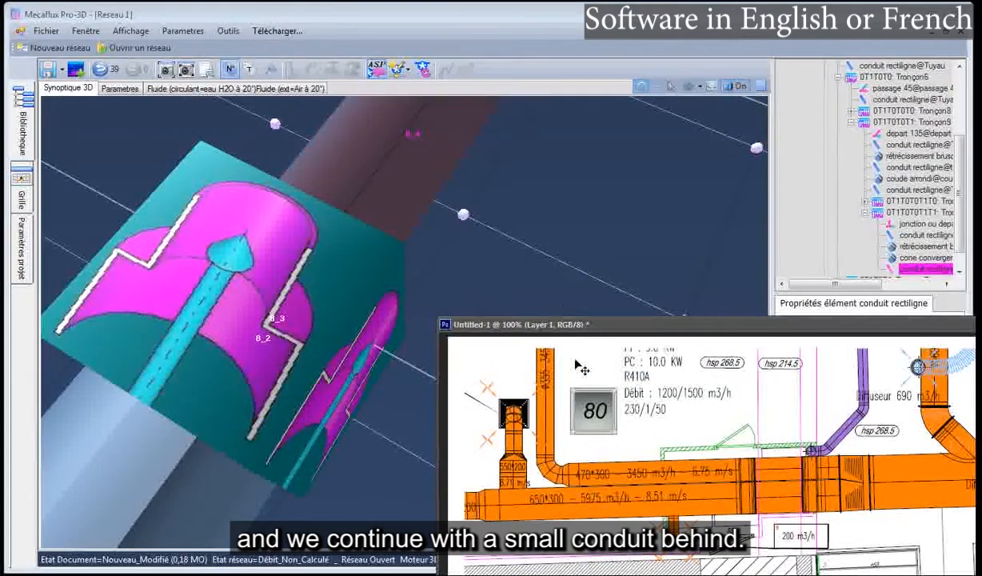
Examine the chain of conduit 8_1, sudden contraction 8_2, the converging cone and the conduit behind it, checking how they connect
left_click_drag(548, 246, 500, 248)
scroll(497, 260, "down", 5)
left_click_drag(451, 316, 385, 309)
left_click(413, 301)
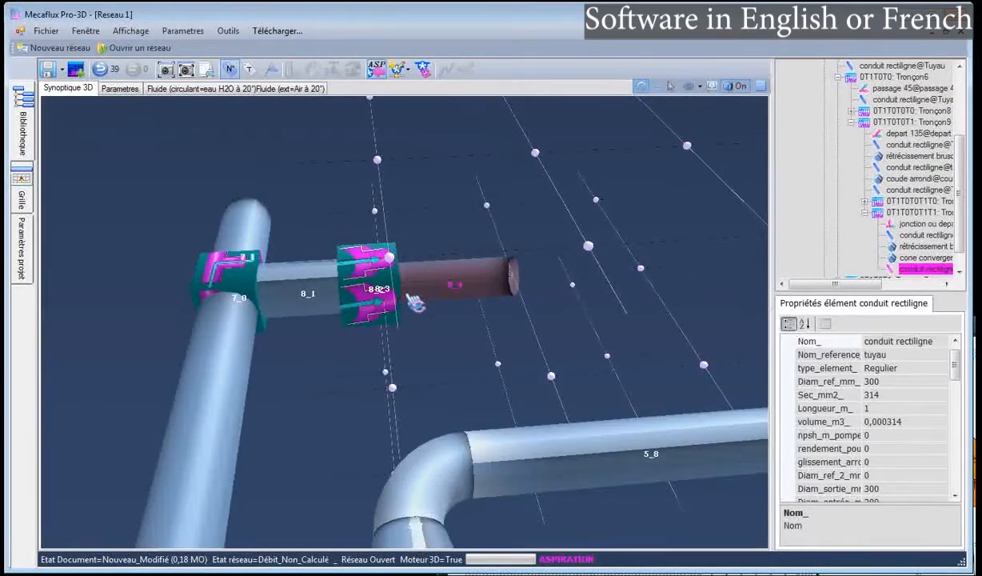
left_click(925, 257)
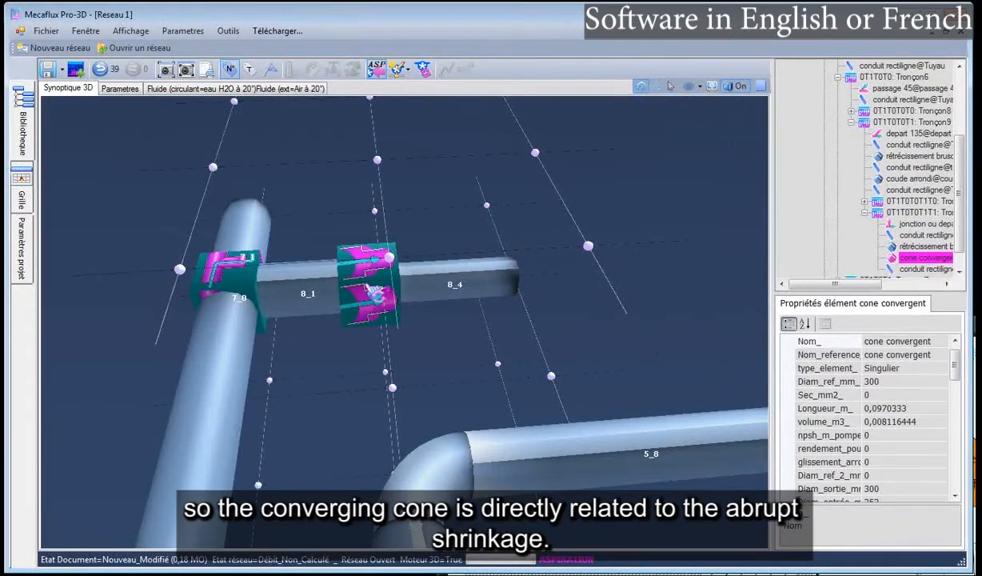
left_click(911, 258)
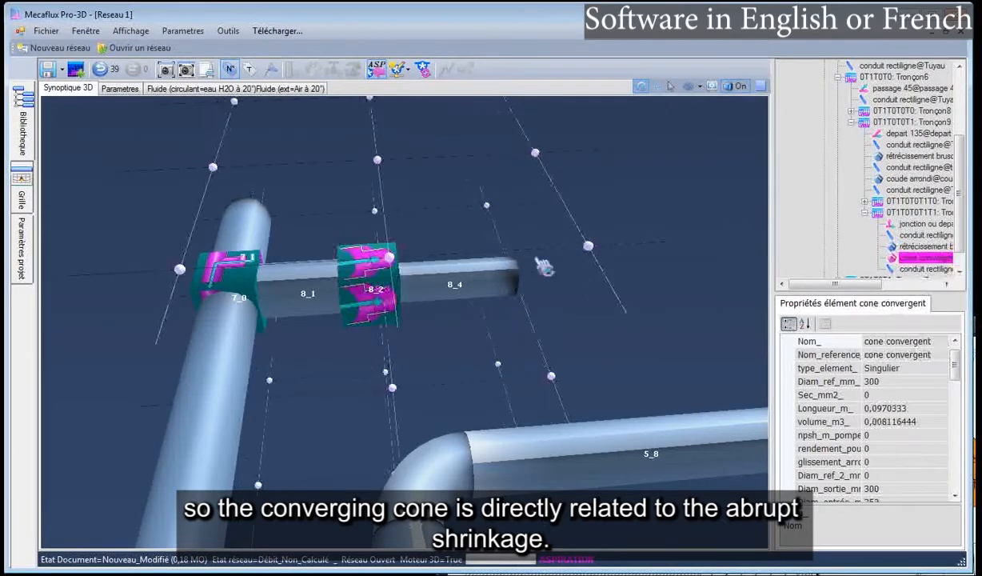
left_click(916, 246)
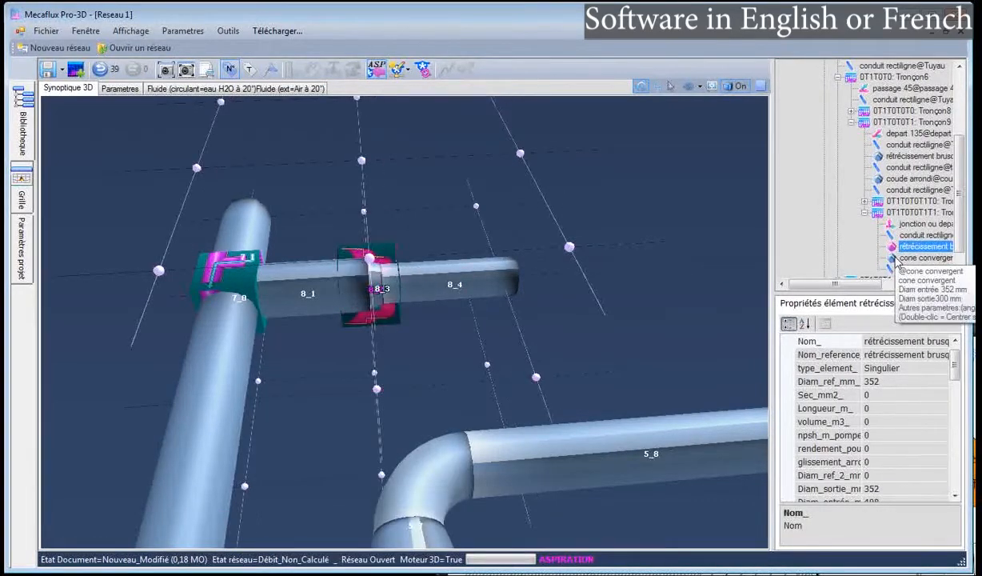
mouse_move(415, 326)
left_mouse_down()
mouse_move(419, 339)
mouse_move(412, 327)
left_mouse_up()
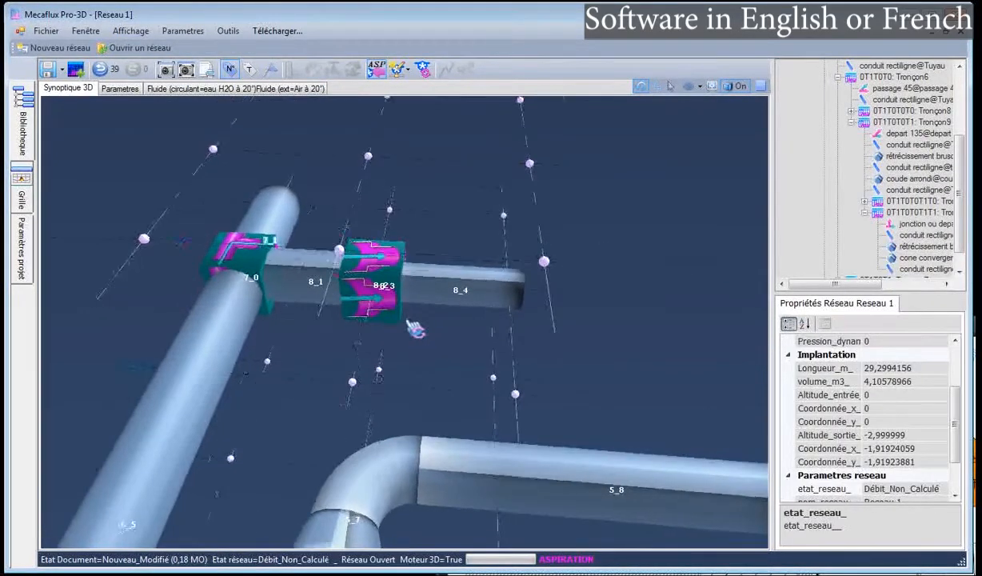
scroll(400, 304, "up", 2)
left_click(910, 237)
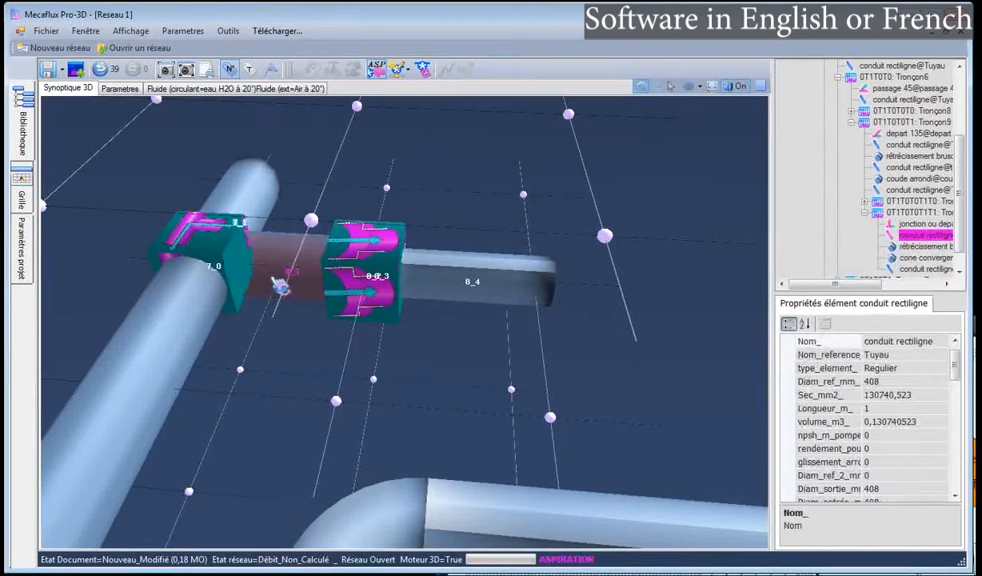
left_click(912, 246)
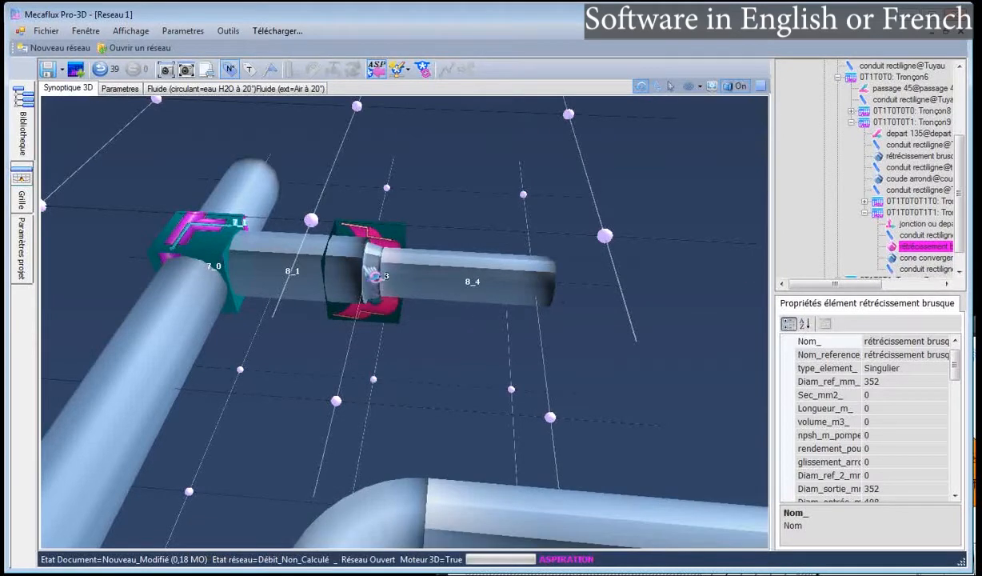
Check the plan and shorten conduit 8_1, between the separation and the sudden contraction, to 0.3 m
left_click(292, 275)
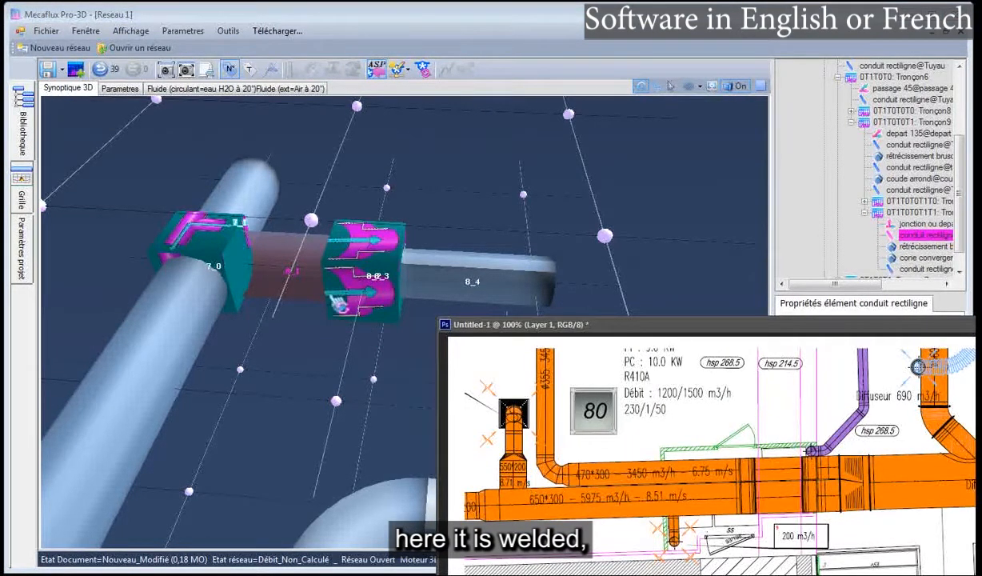
right_click(306, 266)
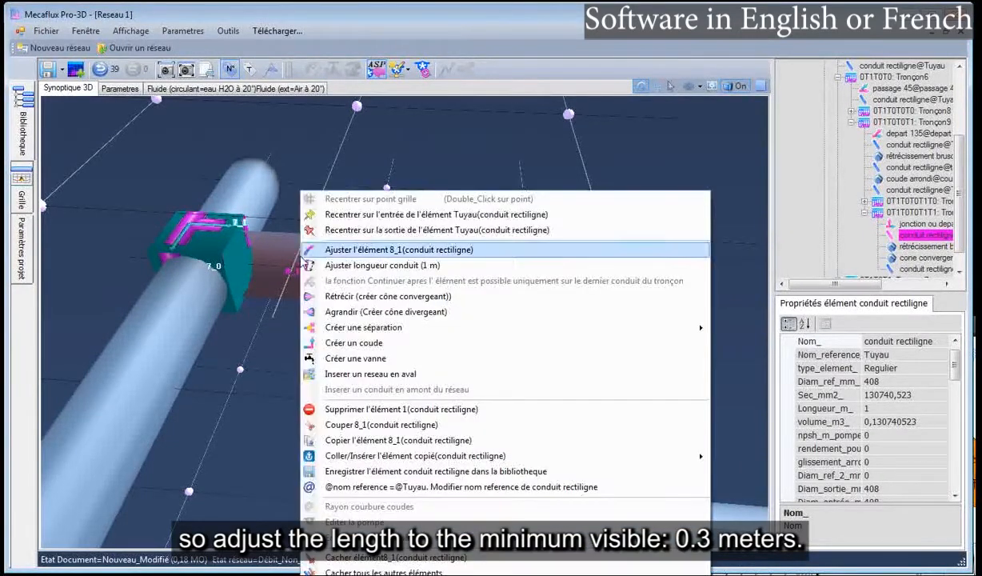
left_click(352, 265)
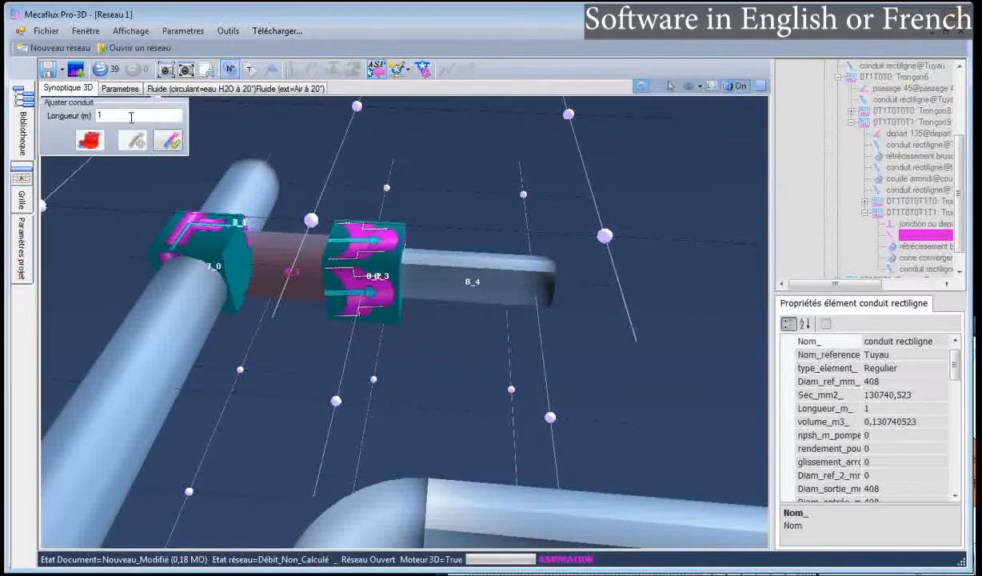
left_click_drag(130, 116, 46, 121)
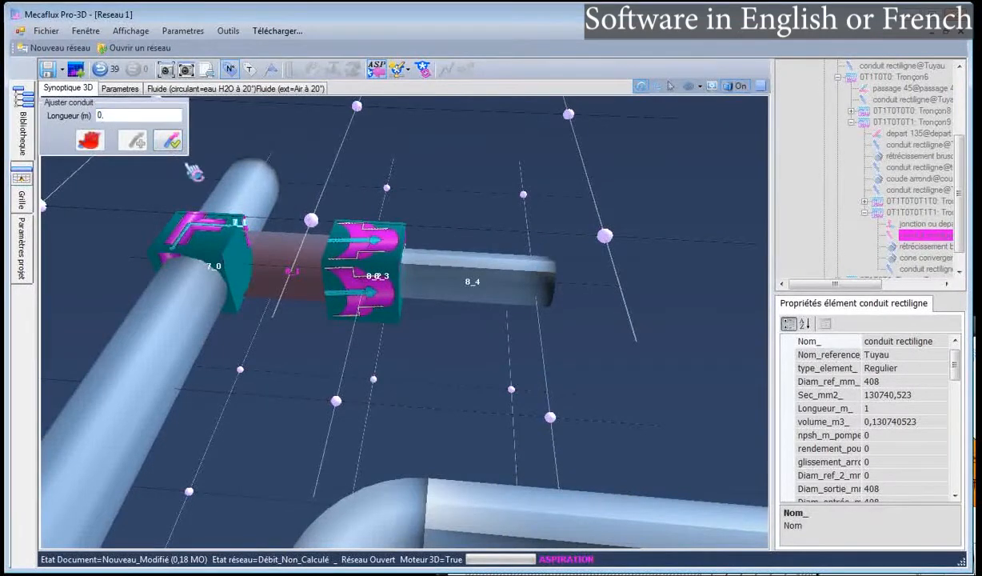
type("0,2")
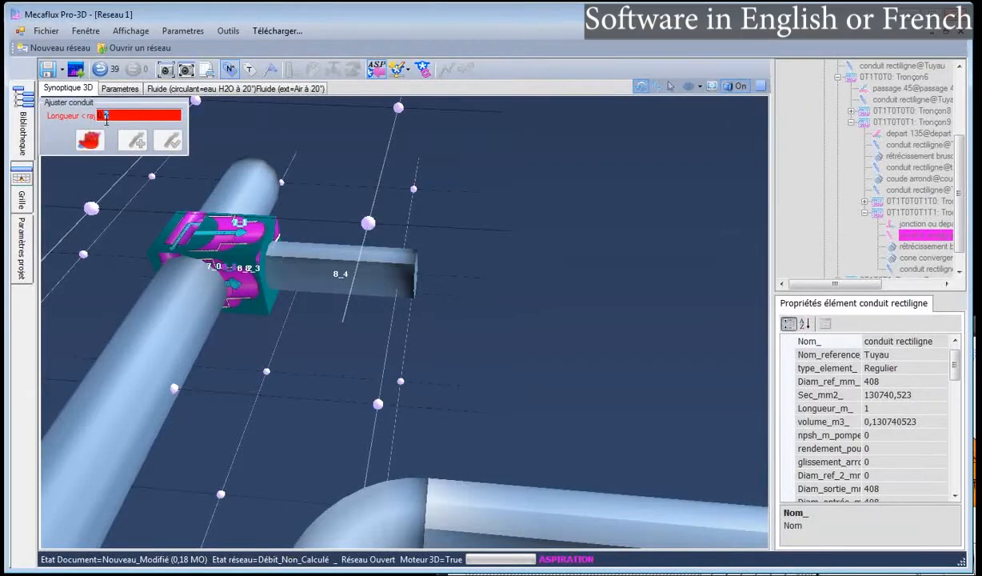
type("0,3")
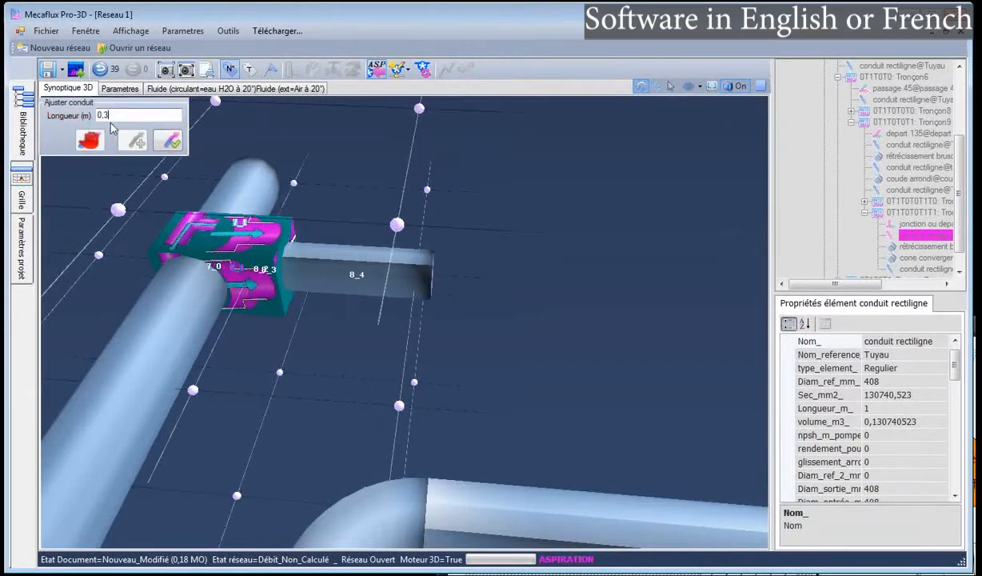
left_click(170, 147)
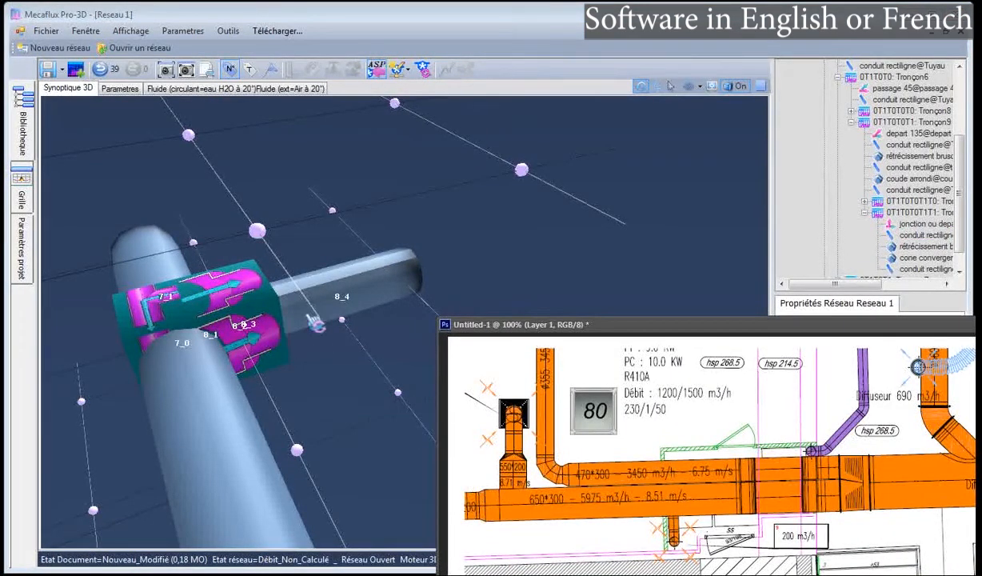
Delete the 300 mm end conduit 8_4 and the converging cone 8_3 behind the sudden contraction
left_click(268, 322)
left_click(297, 308)
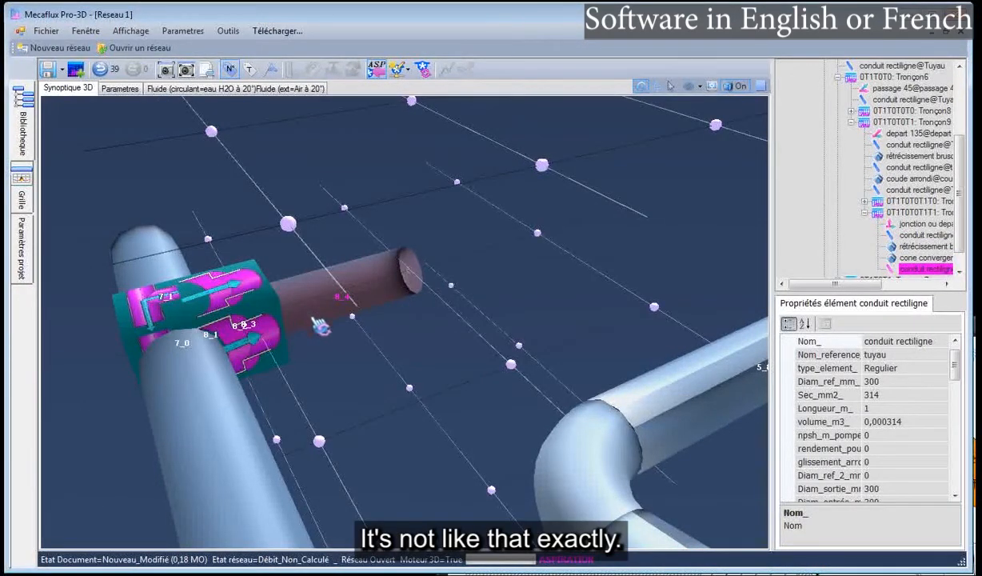
key("Delete")
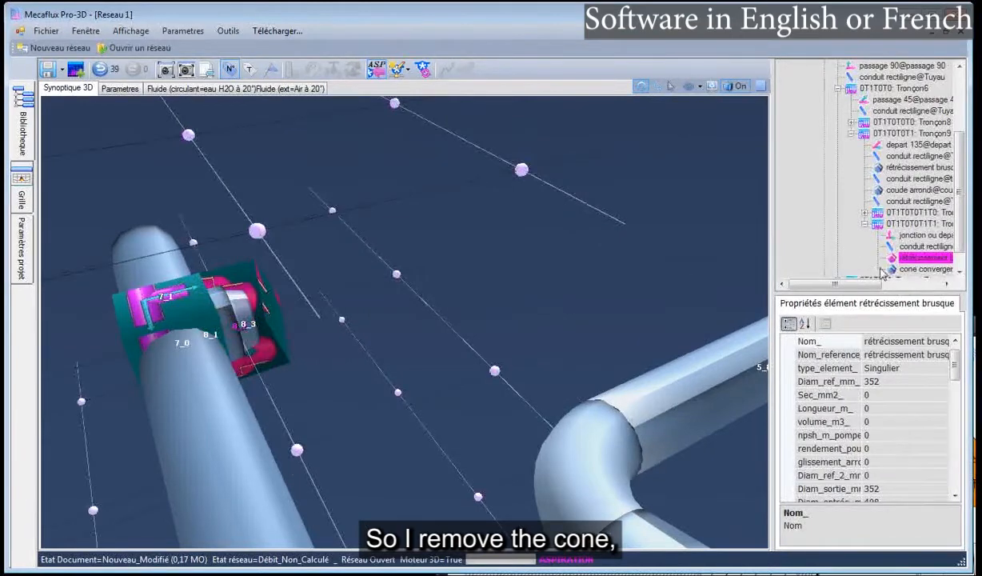
left_click(883, 271)
key("Delete")
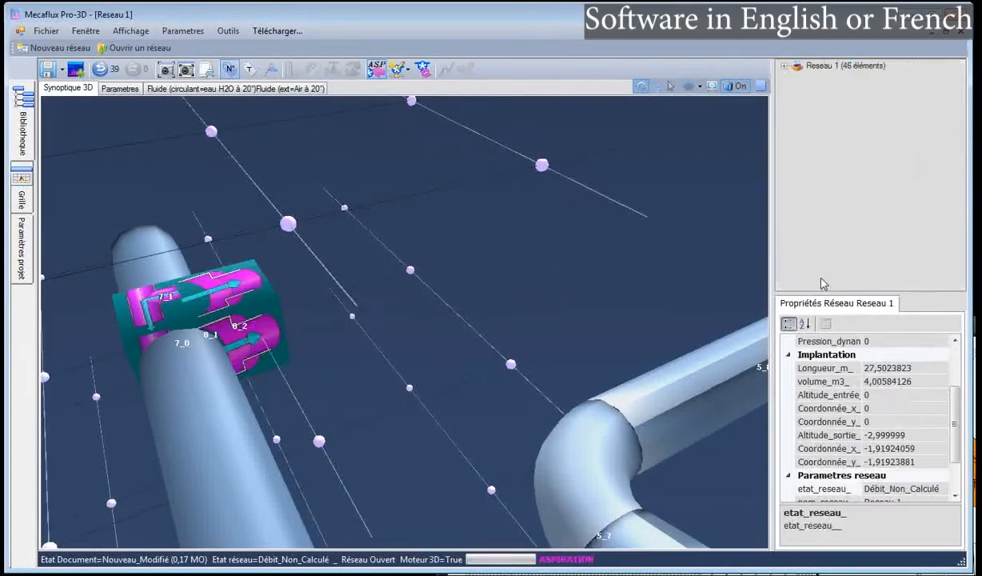
Continue after sudden contraction 8_2 with a 352 mm conduit running straight on in line with 8_1, with a length of 0.6 m
right_click(258, 319)
left_click(348, 281)
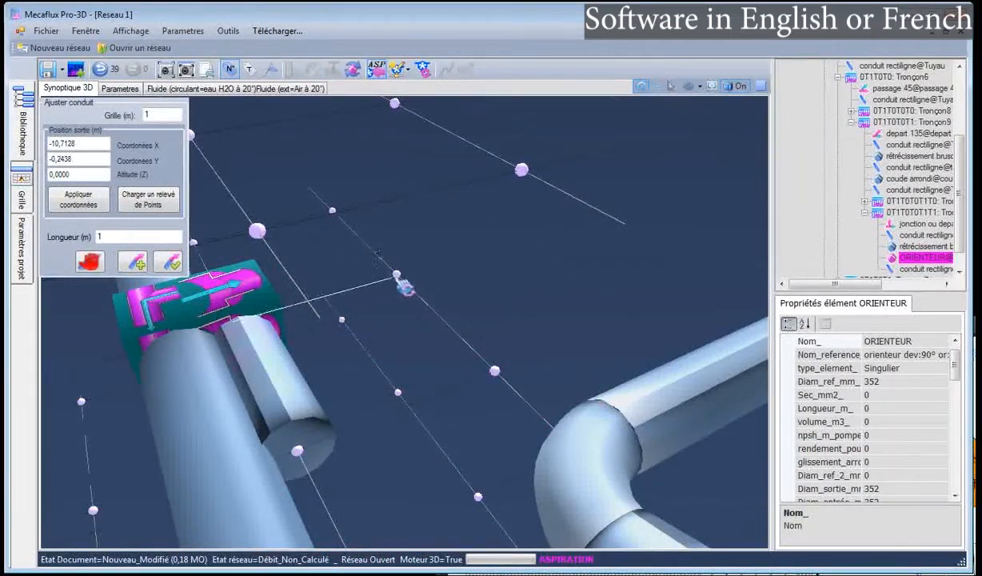
left_click(397, 276)
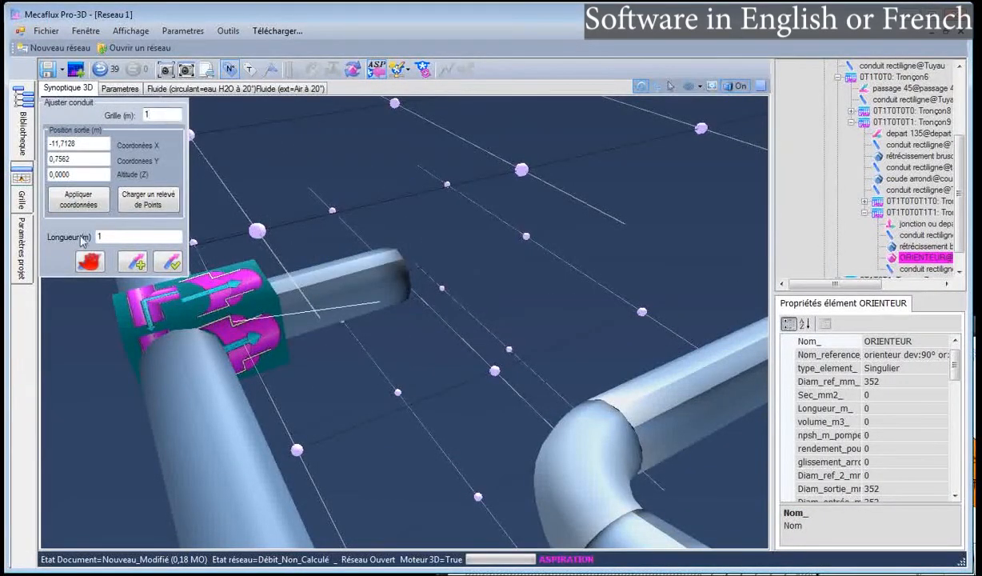
type("0,")
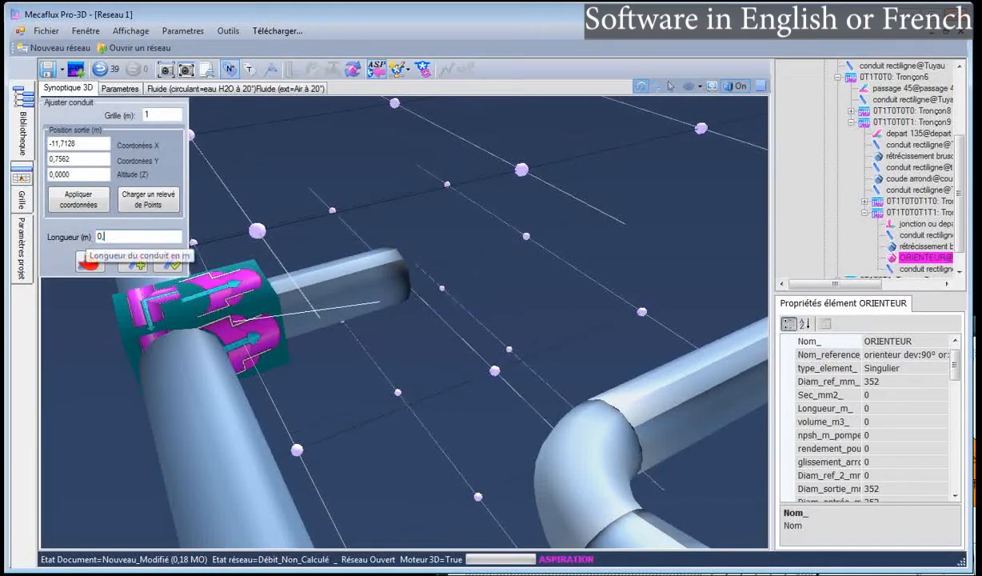
type("6")
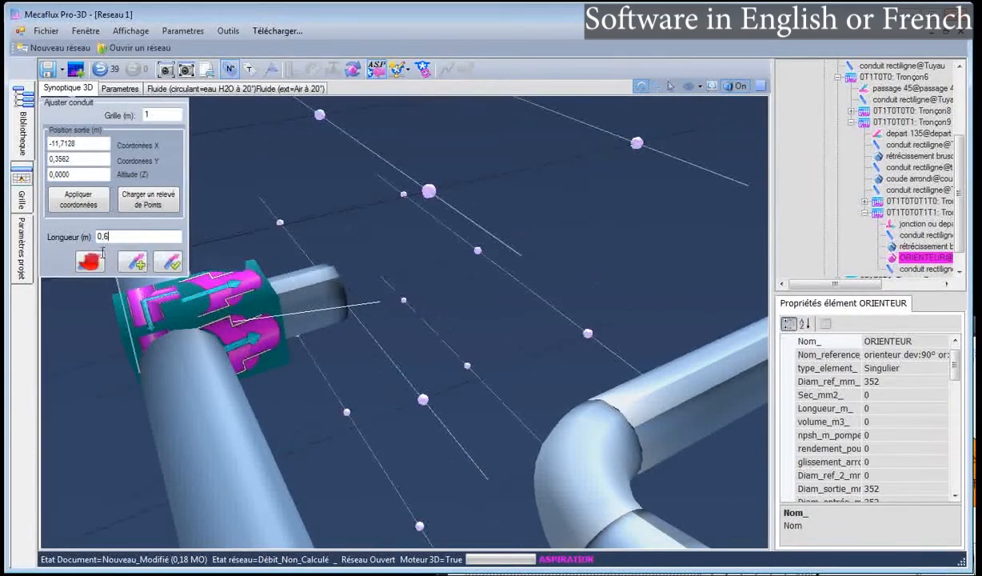
left_click(174, 266)
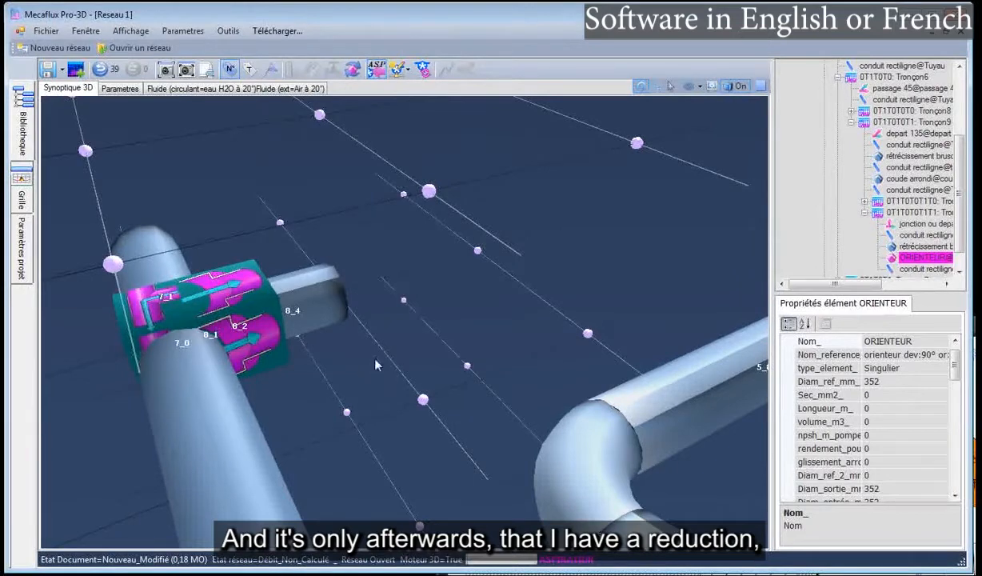
Check the plan and reduce the 0.6 m conduit behind sudden contraction 8_2 to 300 mm with a 30° converging cone, extended by a 300 mm conduit
right_click(330, 312)
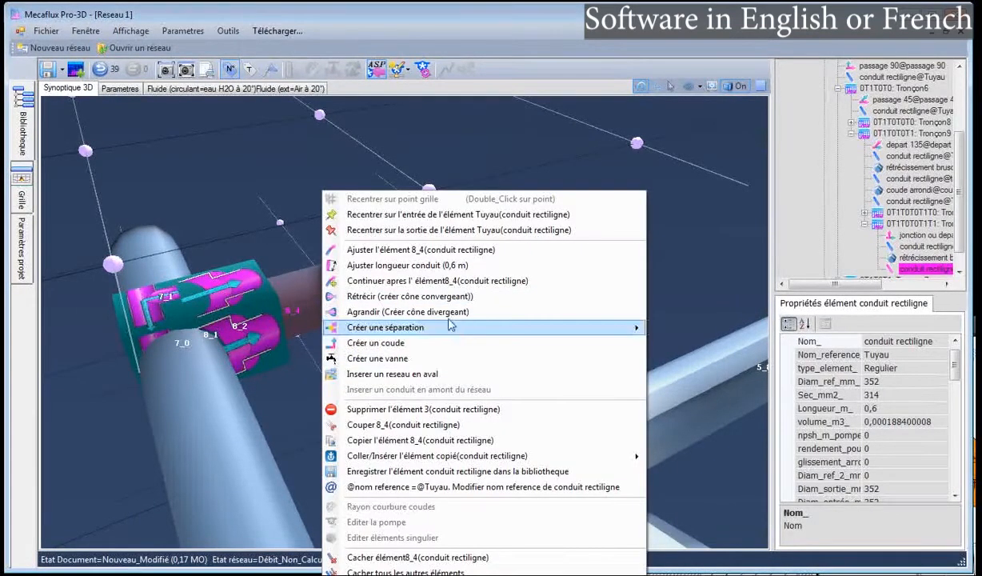
left_click(974, 397)
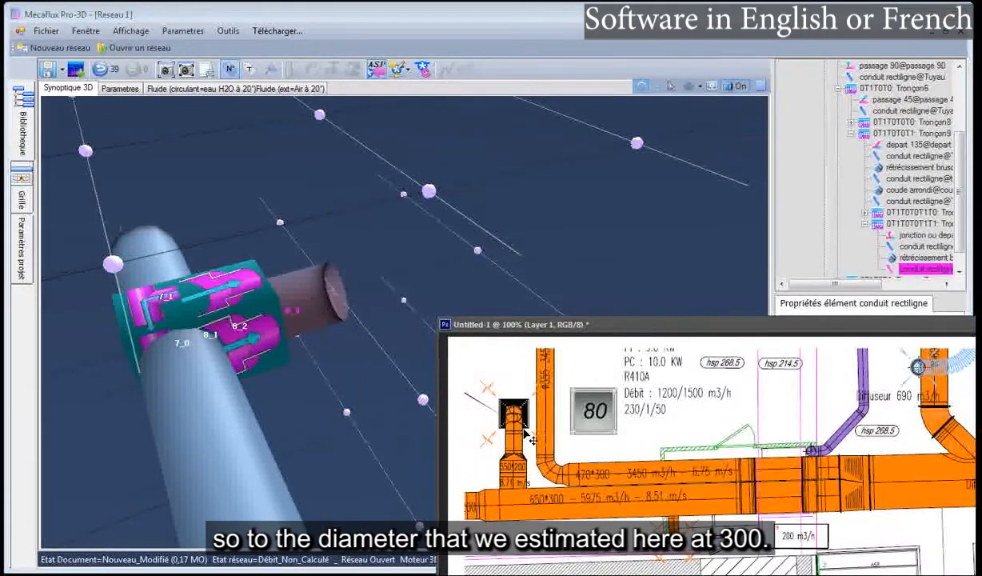
left_click(328, 306)
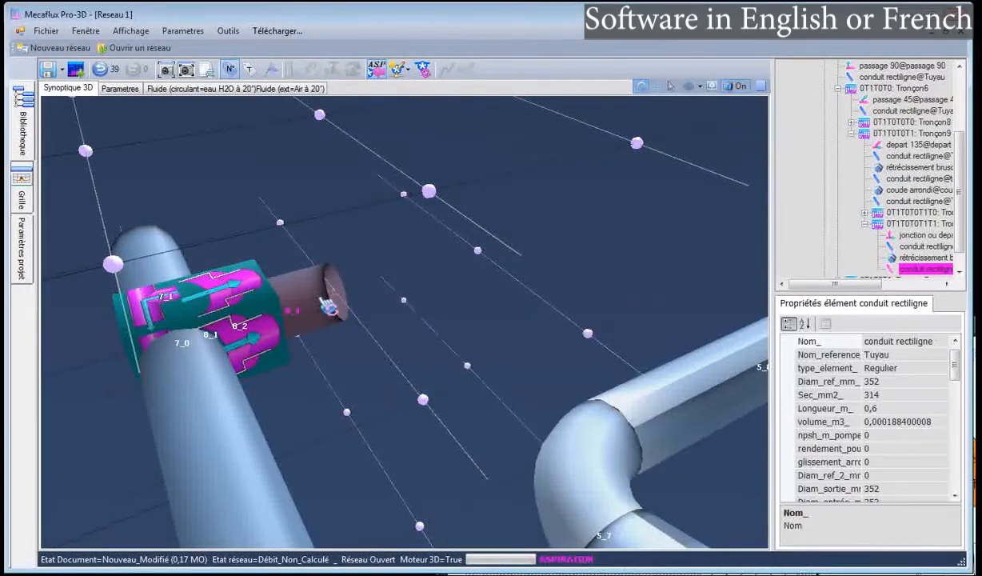
right_click(327, 306)
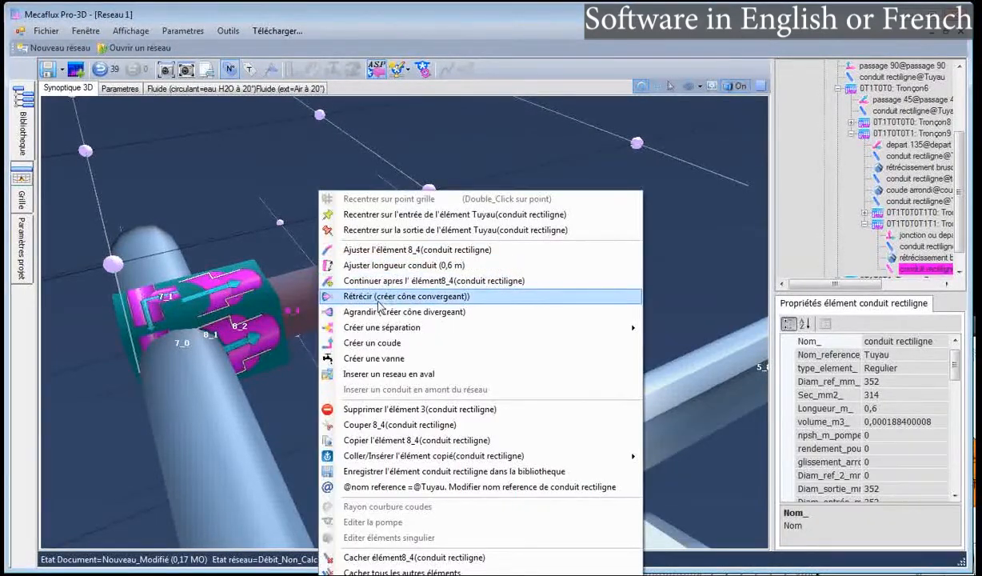
left_click(379, 302)
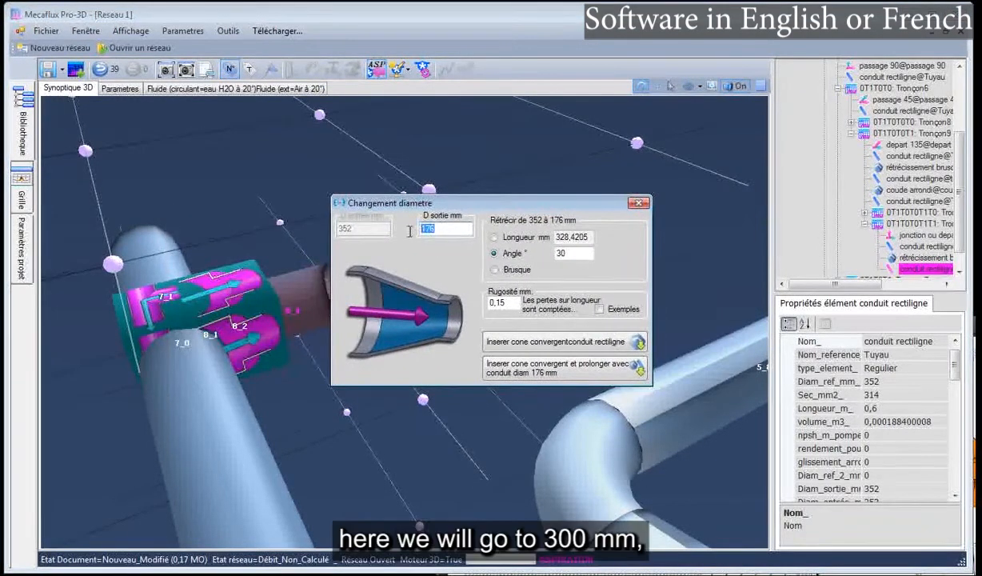
type("300")
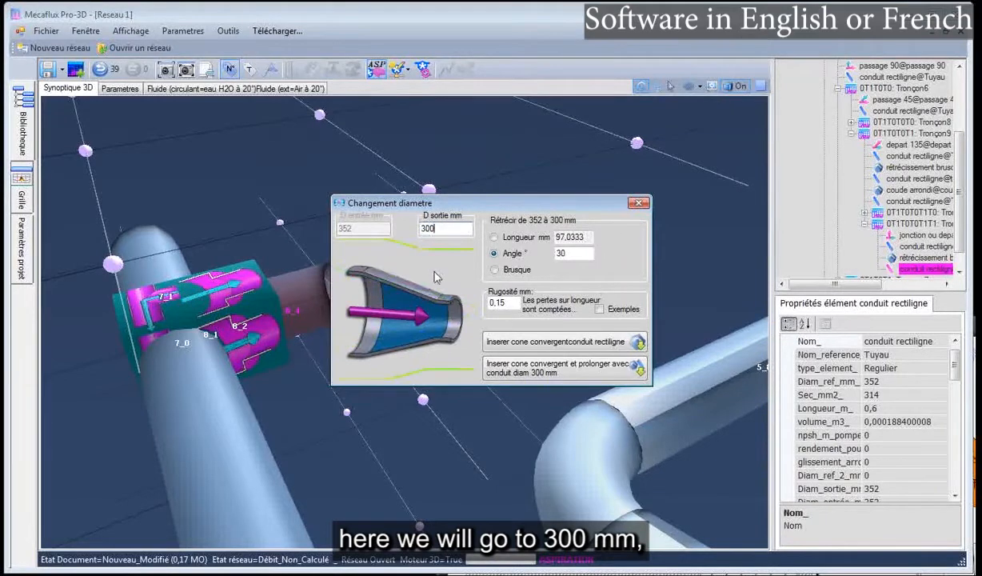
left_click(516, 369)
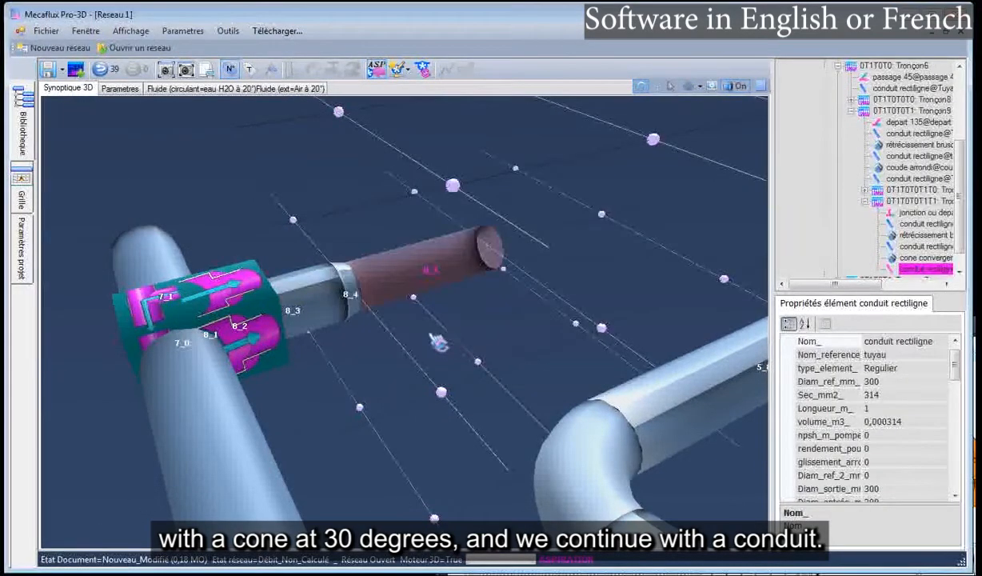
mouse_move(424, 328)
left_mouse_down()
mouse_move(400, 332)
mouse_move(429, 344)
left_mouse_up()
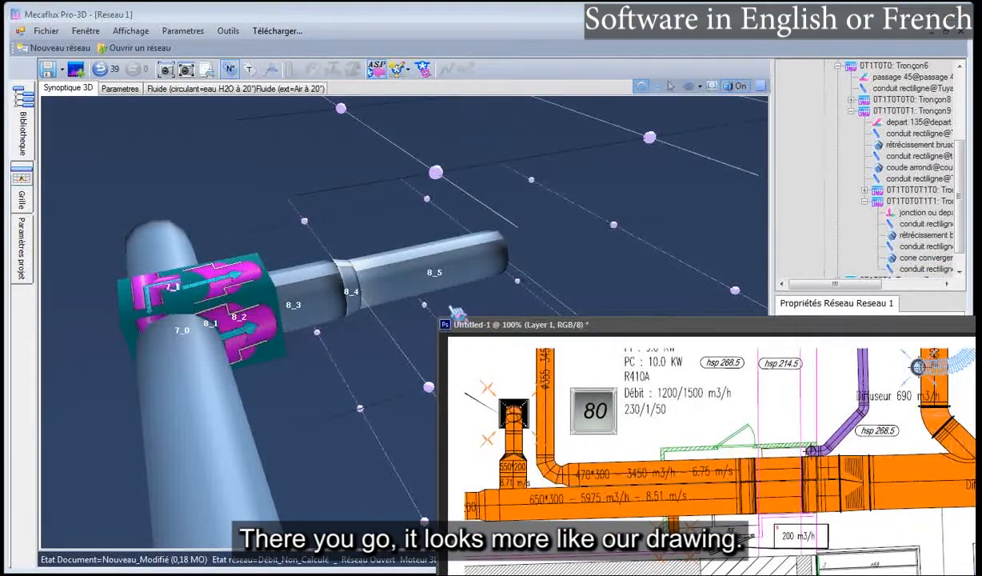
Continue after 300 mm conduit 8_5 with a conduit running vertically down 3 m, to altitude -3, and validate it
right_click(470, 260)
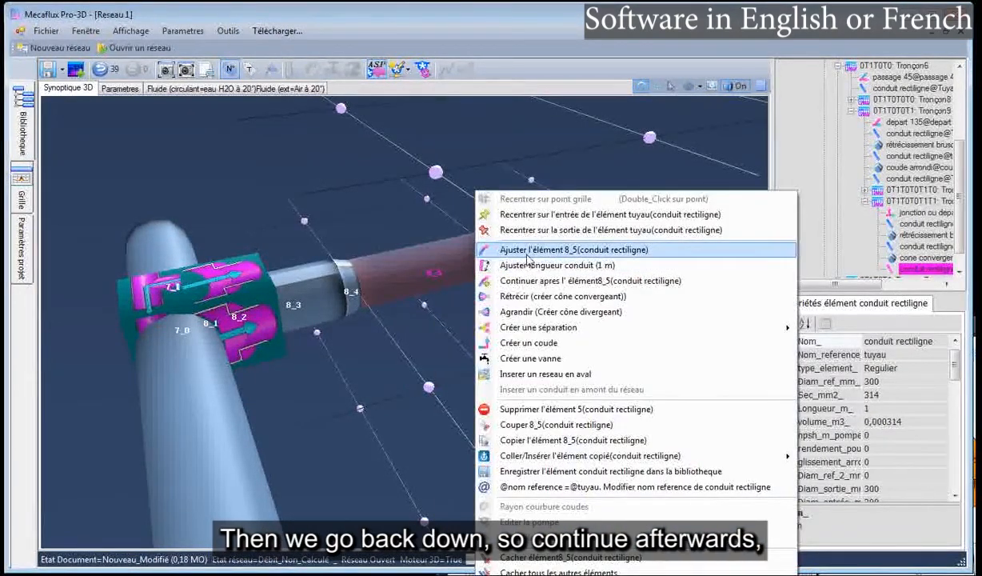
left_click(512, 281)
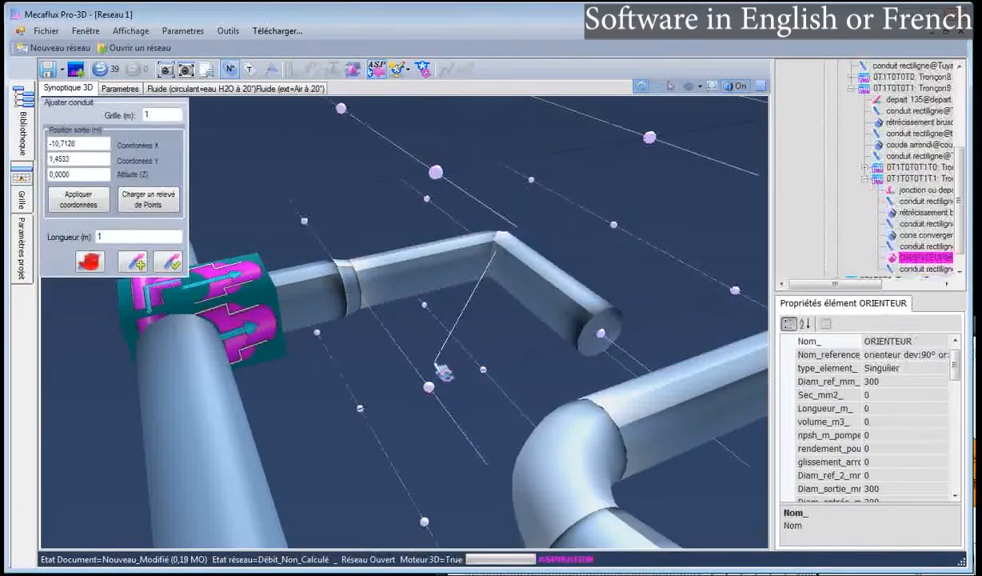
left_click_drag(412, 376, 720, 328)
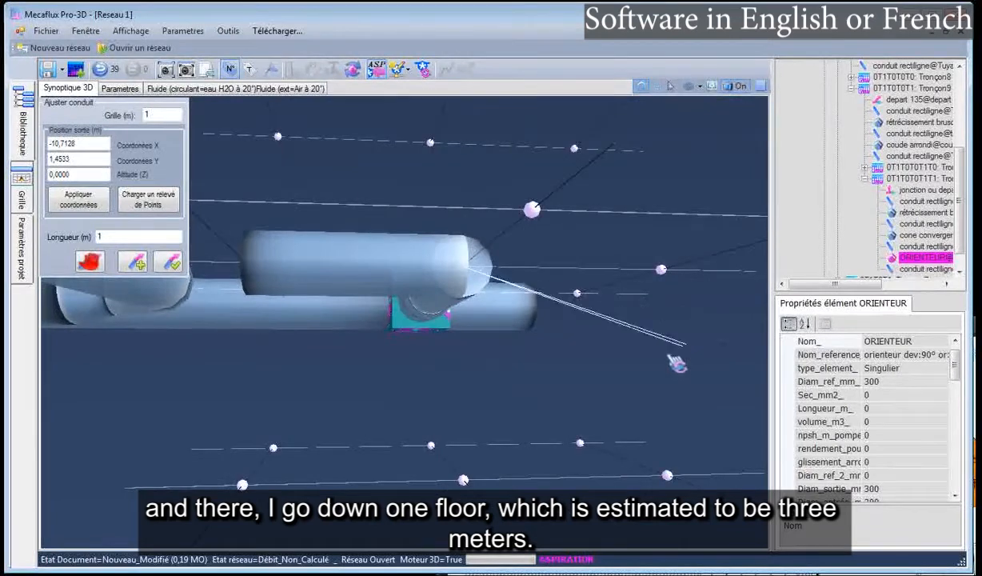
scroll(468, 482, "down", 1)
scroll(472, 484, "down", 3)
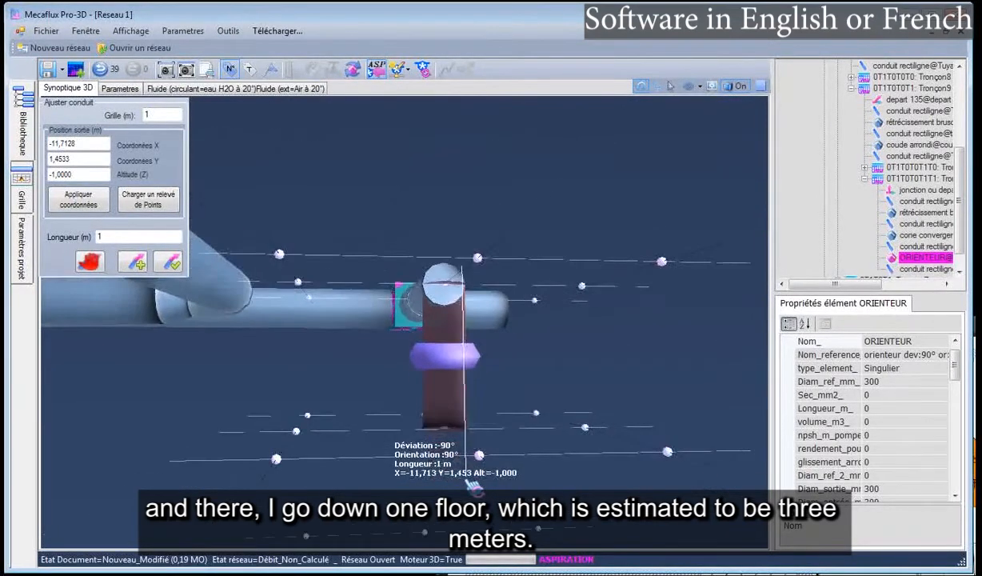
scroll(467, 528, "down", 1)
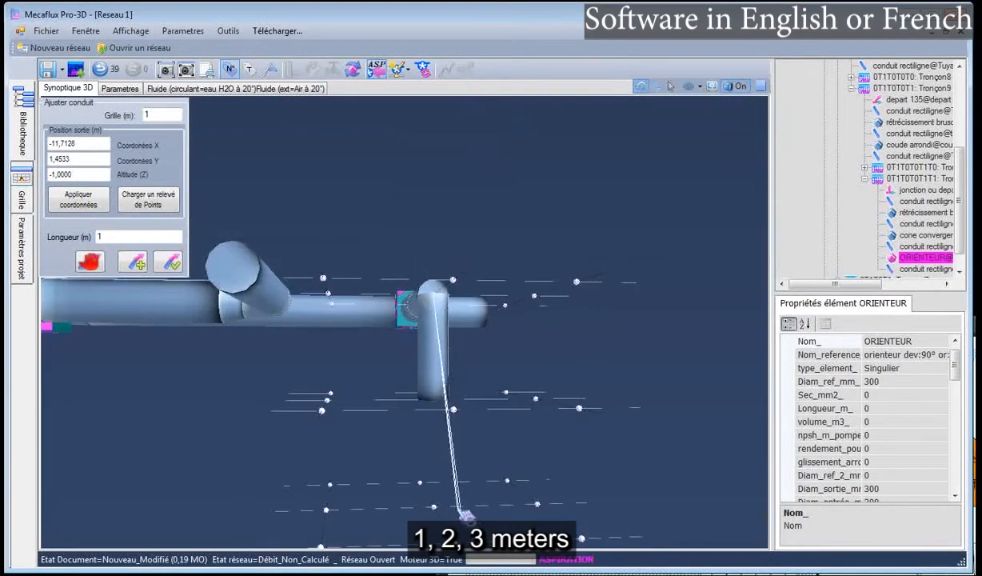
left_click(436, 512)
scroll(473, 514, "down", 2)
scroll(480, 516, "down", 2)
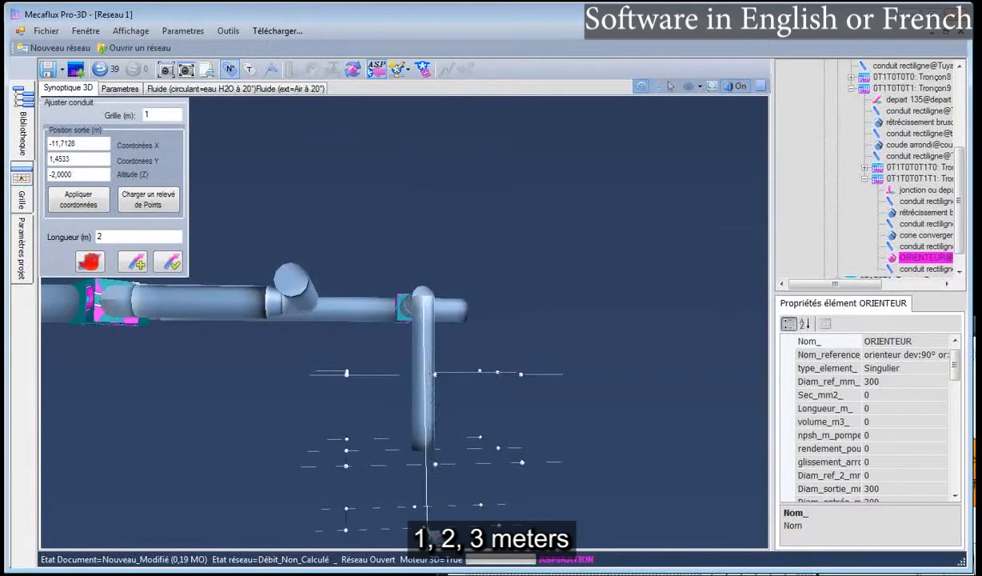
left_click(462, 526)
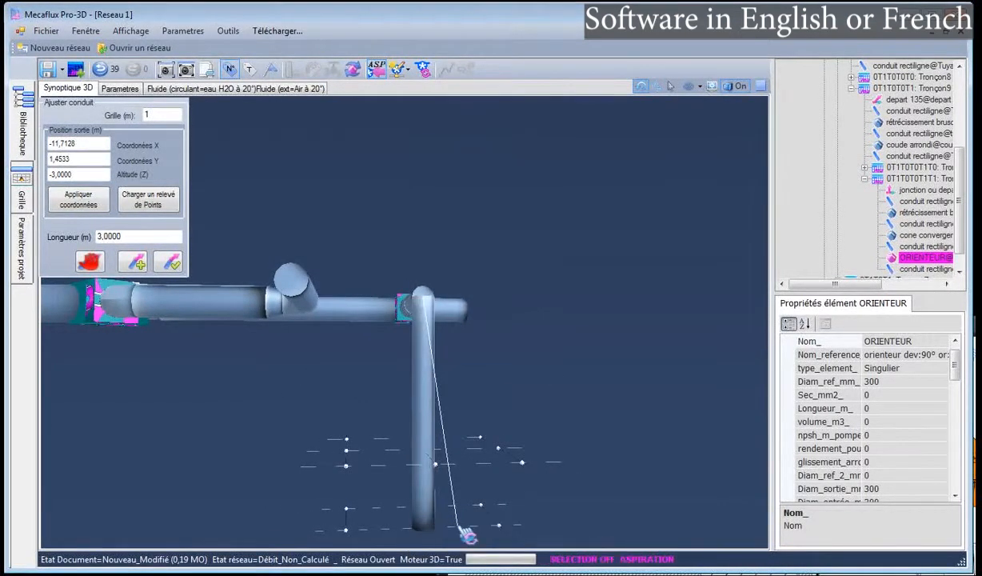
left_click(169, 264)
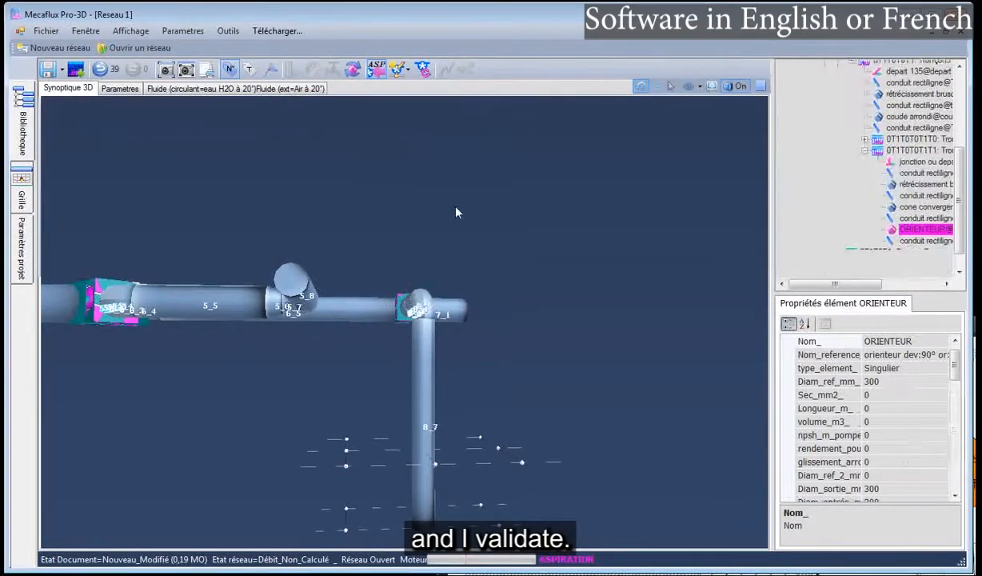
Check the plan and reduce the 408 mm straight-through conduit 7_1 to 300 mm with a 30° converging cone, extended by a 300 mm conduit
left_click_drag(456, 213, 280, 256)
left_click_drag(528, 372, 277, 140)
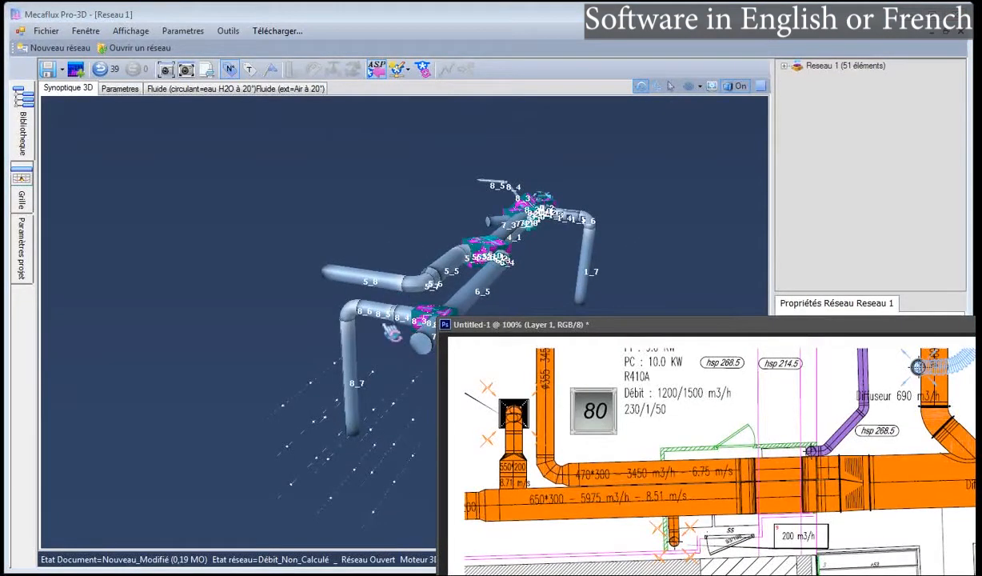
left_click(421, 348)
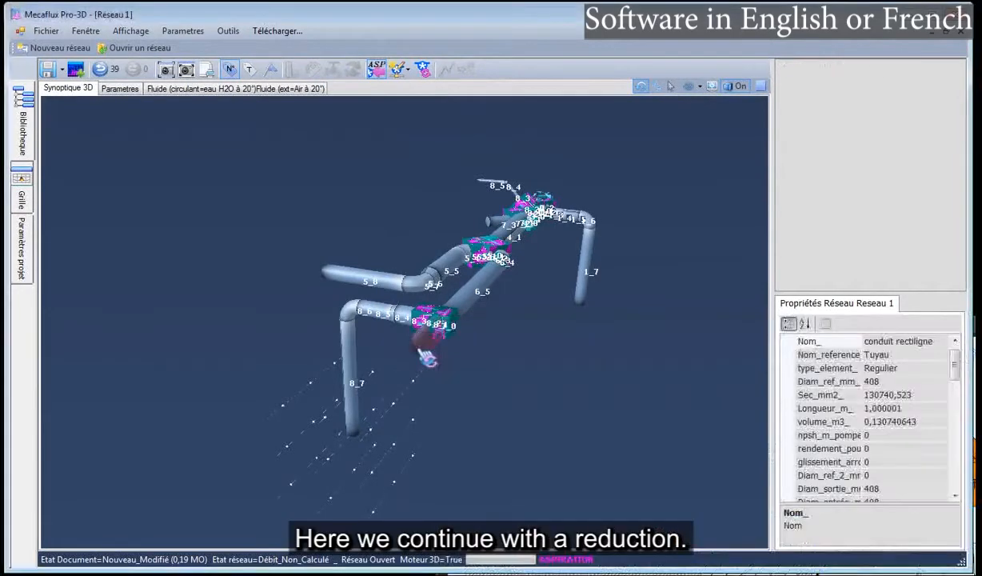
left_click_drag(407, 400, 370, 413)
left_click(354, 368)
right_click(354, 368)
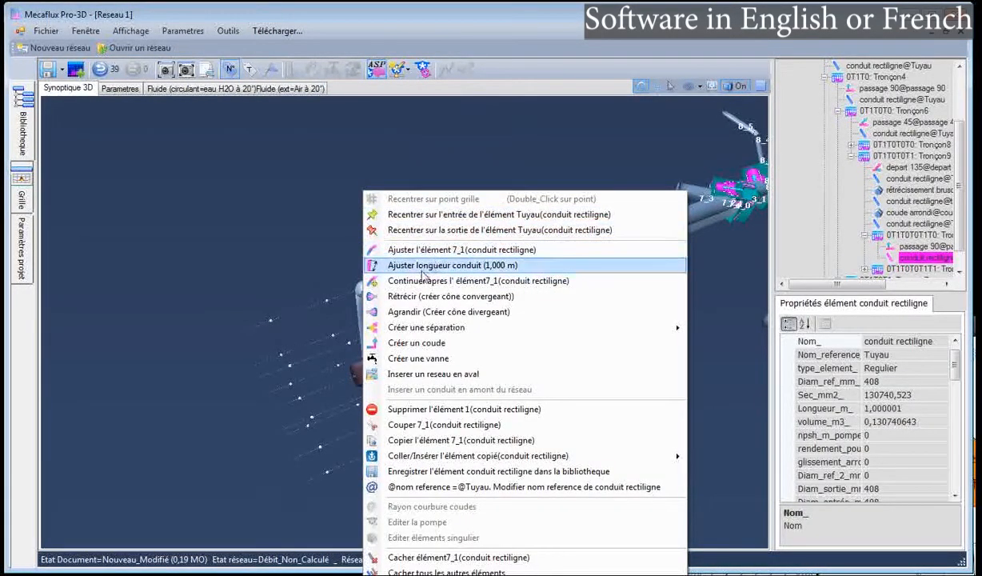
left_click(208, 307)
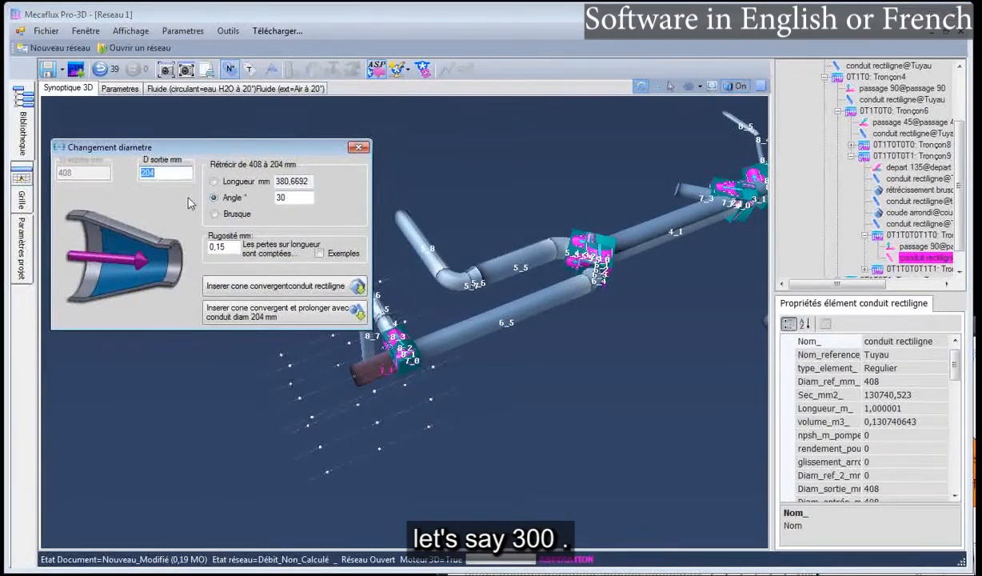
type("300")
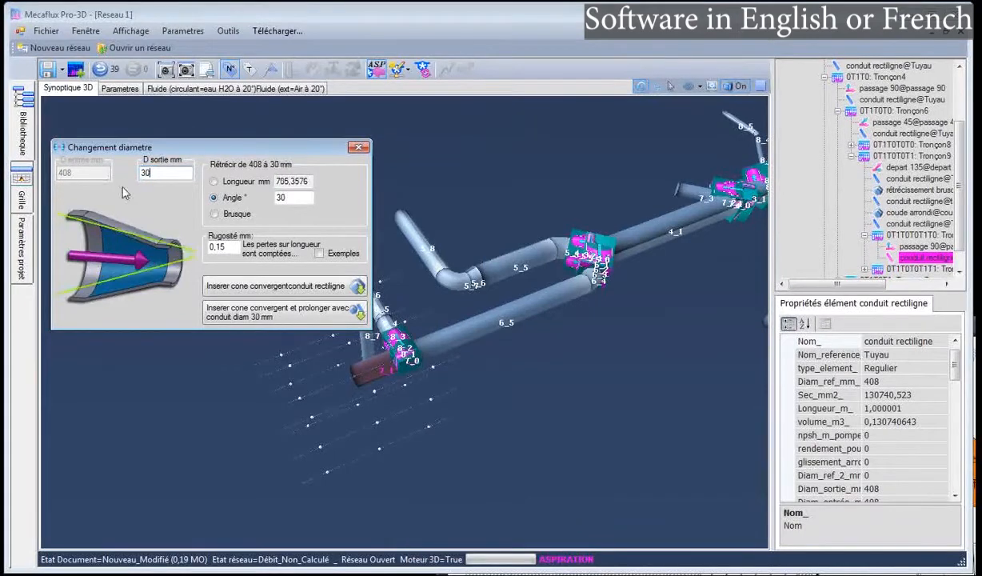
left_click(229, 312)
Insert a butterfly valve closed at 45° at the outlet of 300 mm conduit 7_3
left_click_drag(240, 358, 225, 338)
scroll(537, 355, "down", 2)
left_click_drag(600, 366, 675, 403)
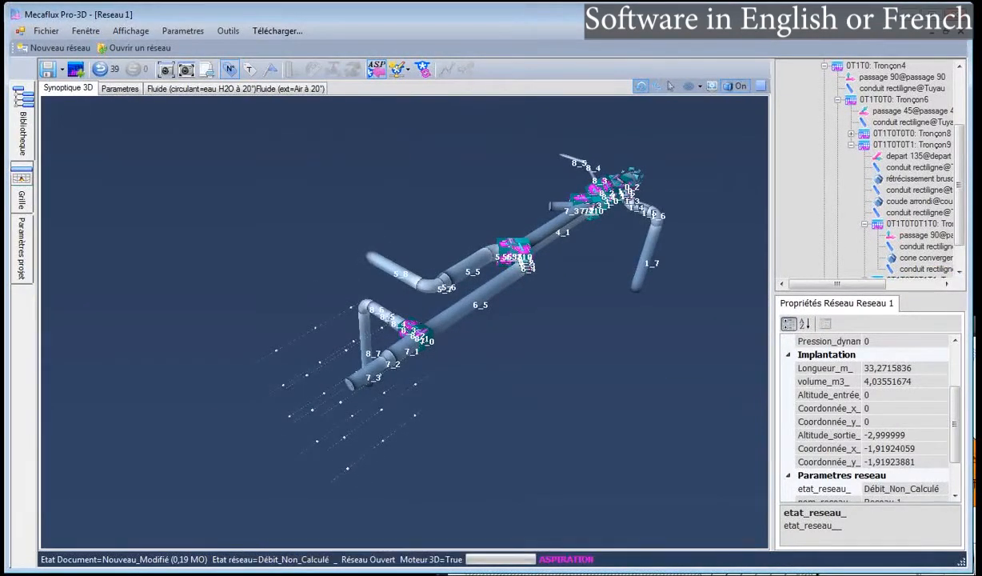
left_click_drag(647, 440, 415, 254)
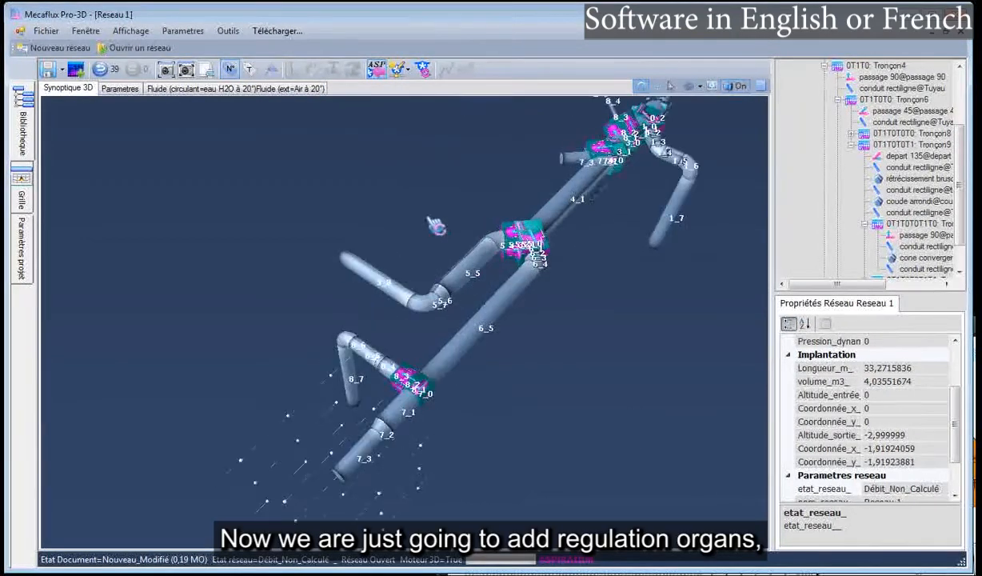
left_click_drag(418, 216, 358, 180)
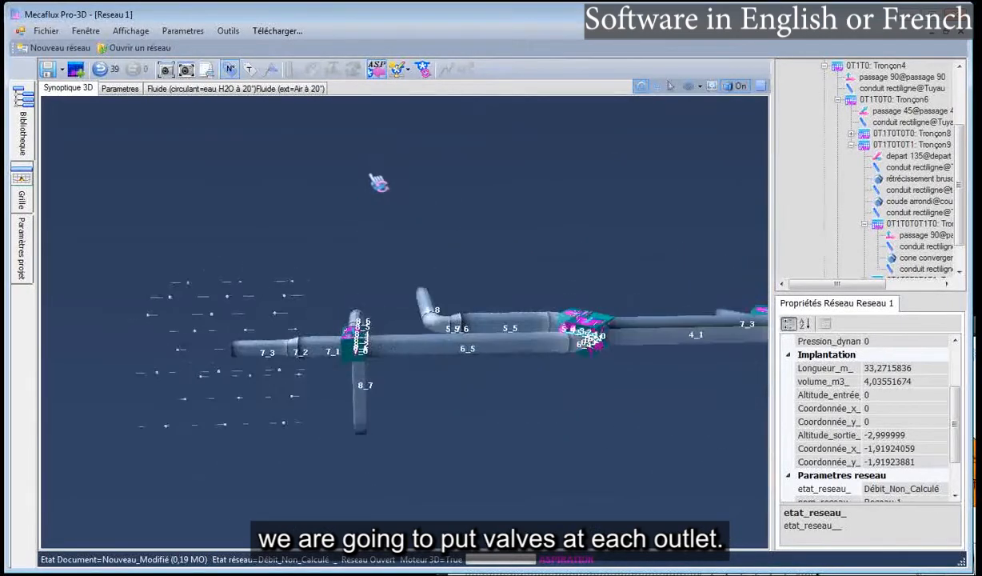
right_click(259, 356)
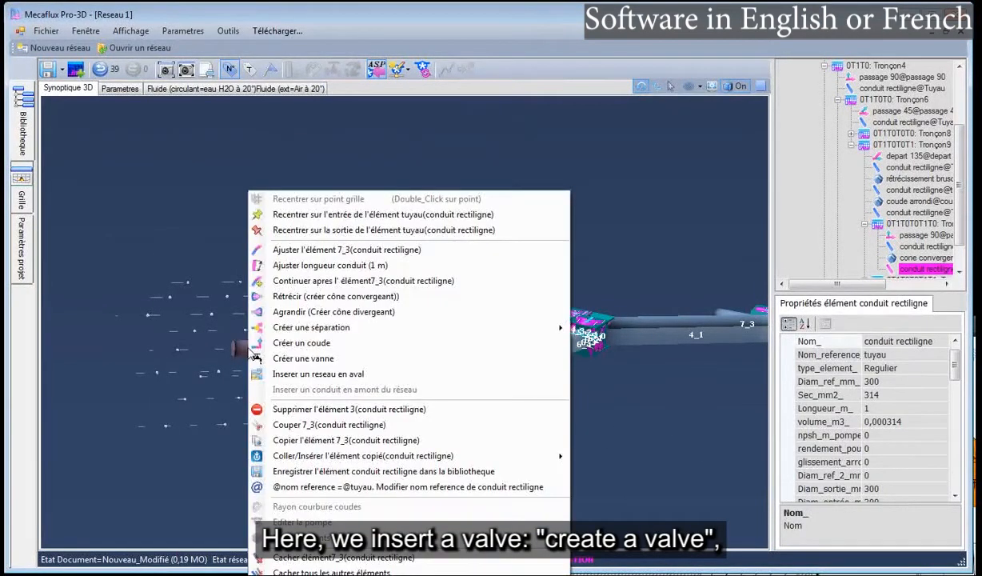
left_click(257, 359)
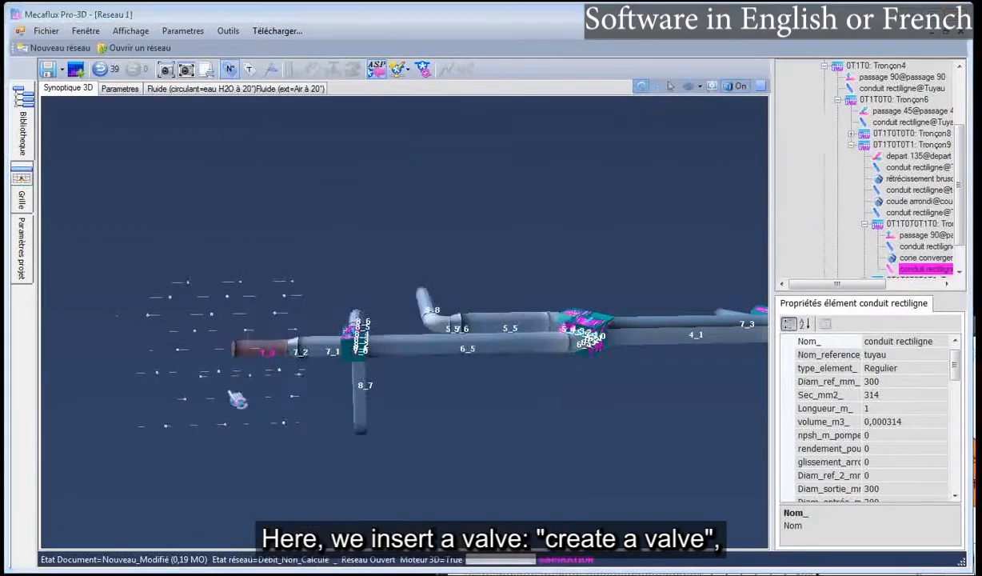
left_click_drag(216, 92, 402, 121)
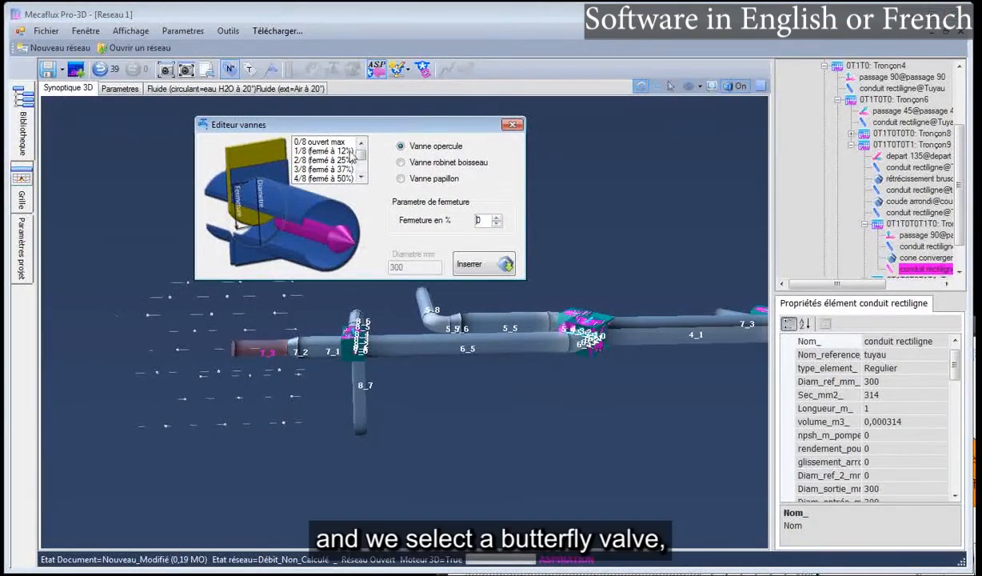
left_click(401, 179)
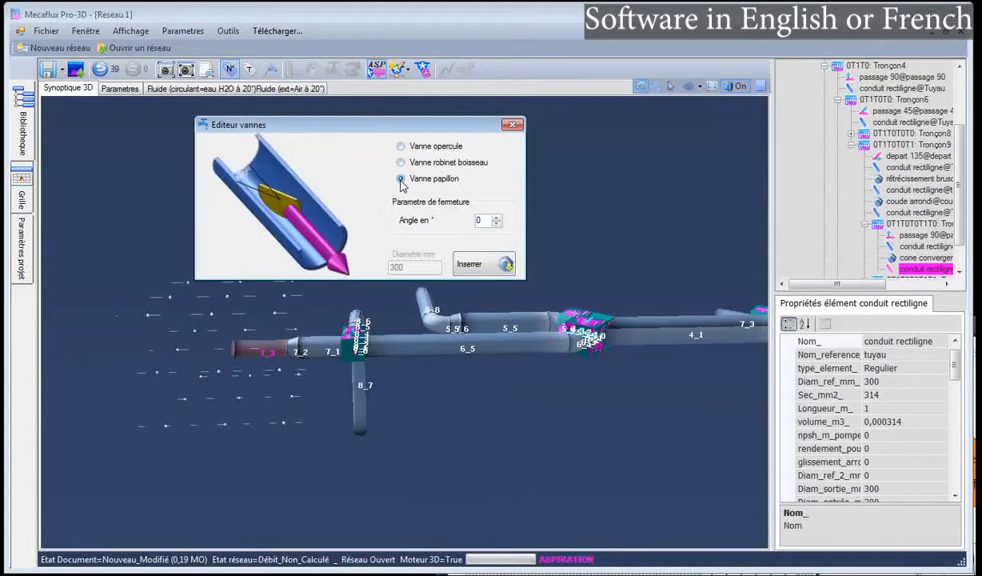
left_click_drag(311, 126, 457, 126)
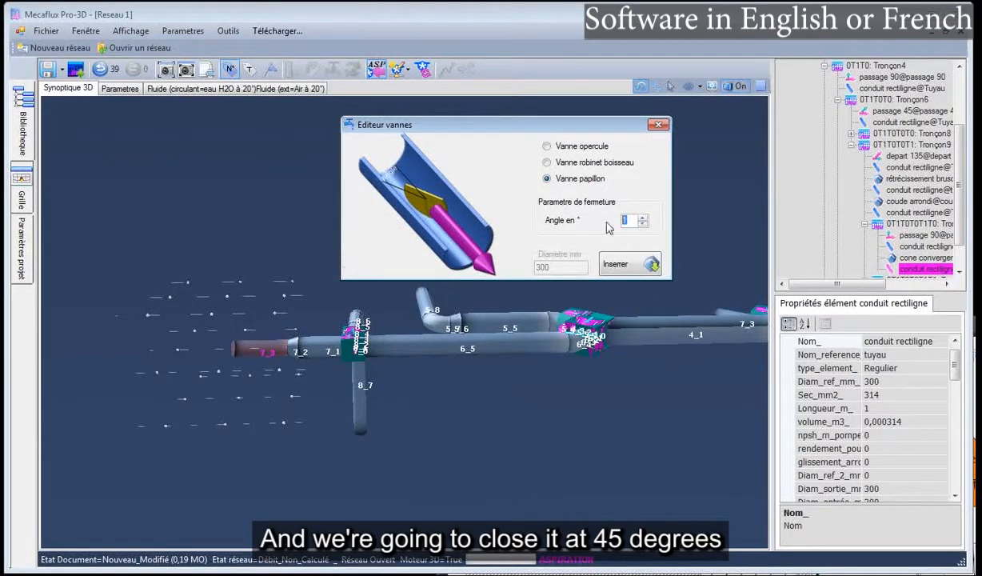
left_click(611, 265)
Insert a butterfly valve with a 45° closing angle at the lower end of vertical conduit 8_7
left_click_drag(340, 241, 311, 231)
left_click(375, 440)
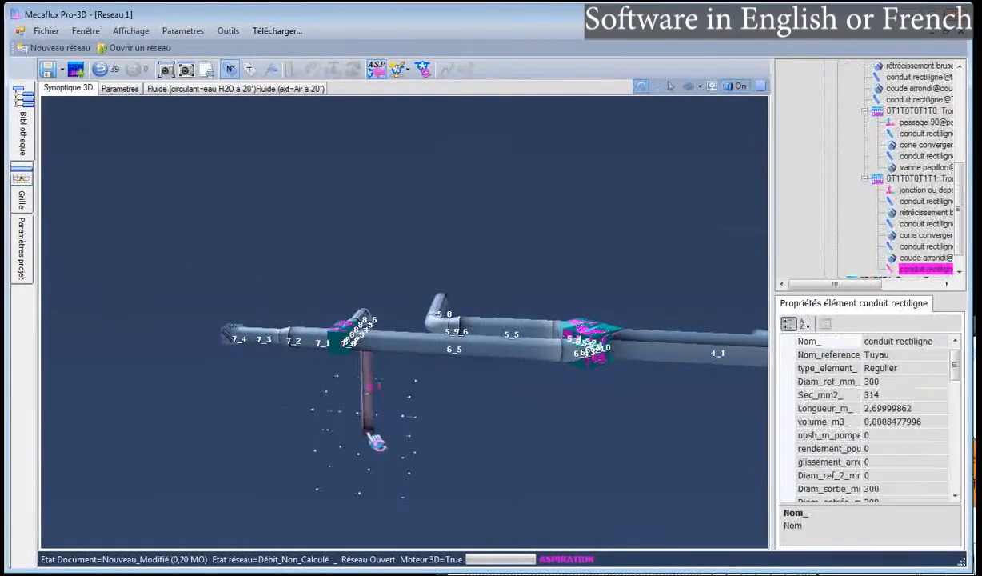
right_click(370, 436)
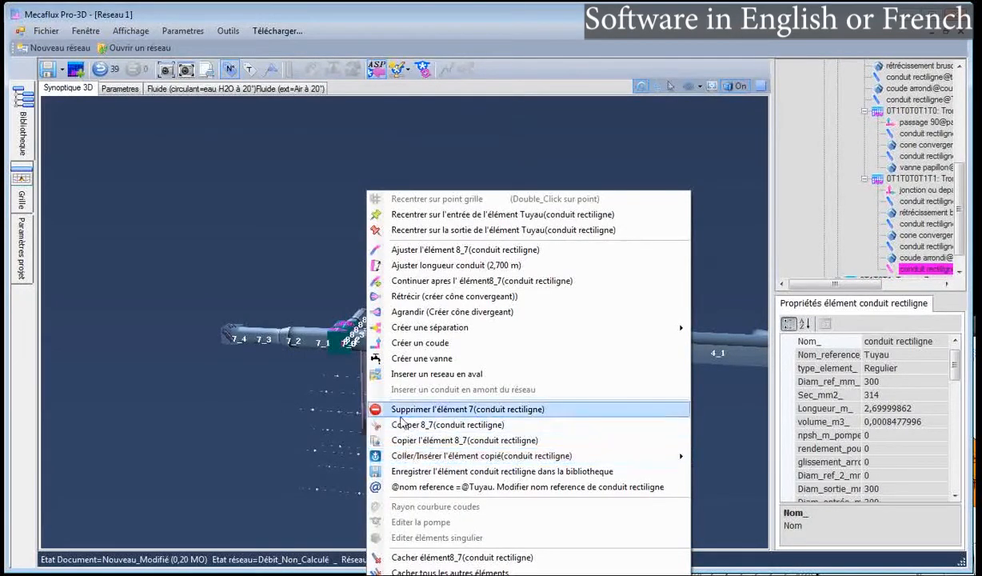
left_click(402, 359)
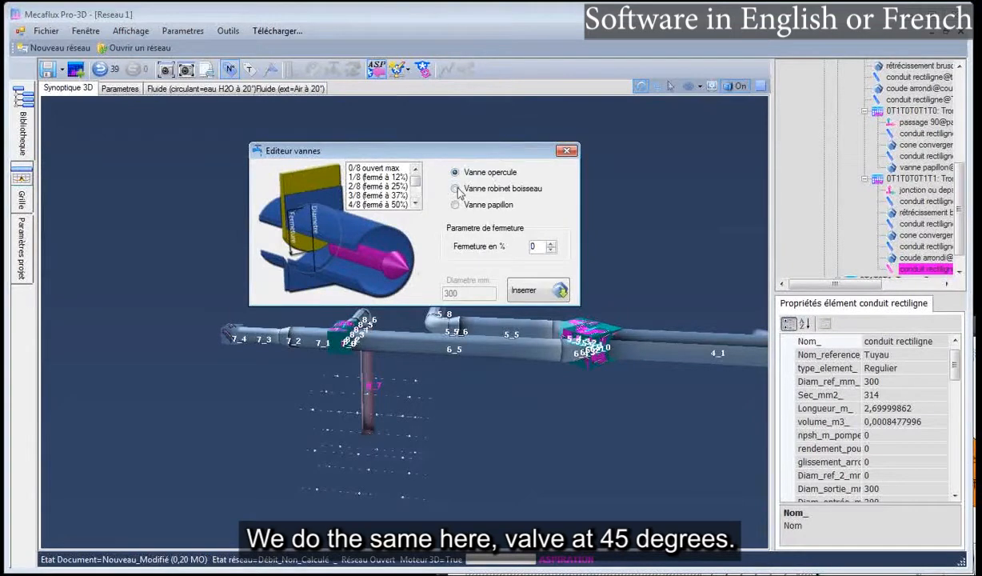
left_click(455, 206)
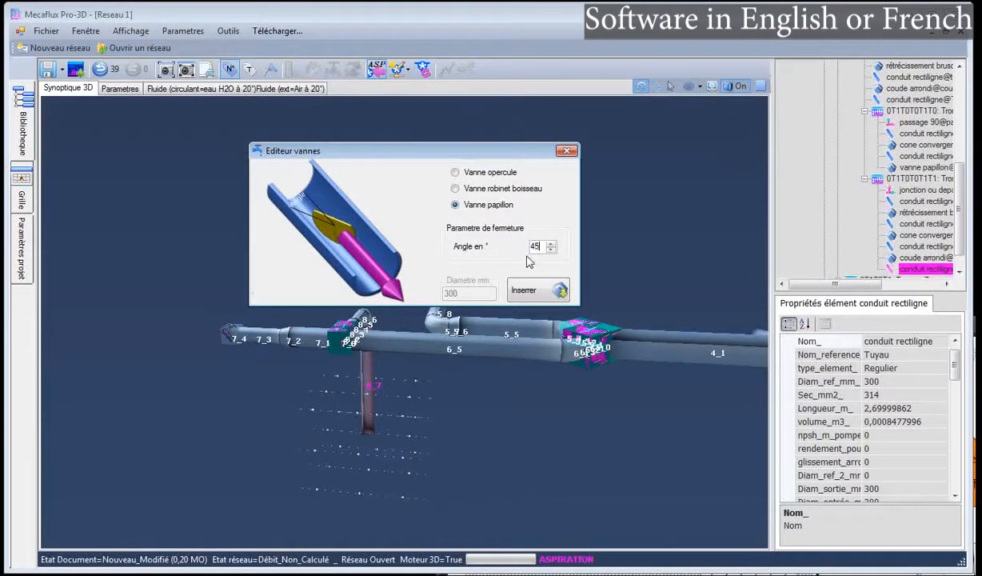
left_click(525, 292)
Insert a butterfly valve at the outlet of 355 mm conduit 5_8, entering its closing angle
mouse_move(486, 296)
left_mouse_down()
mouse_move(476, 288)
mouse_move(498, 297)
left_mouse_up()
left_click(497, 298)
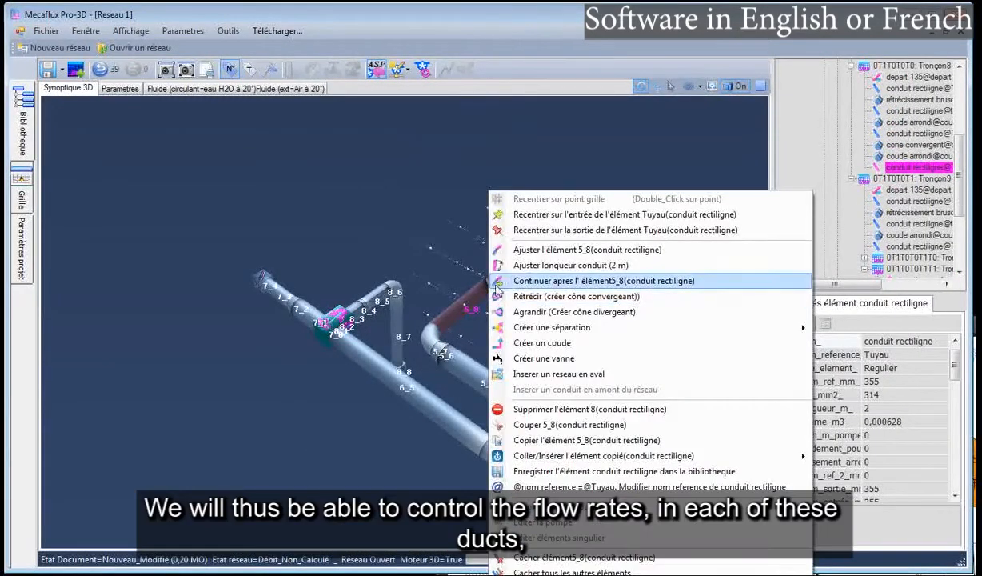
mouse_move(545, 330)
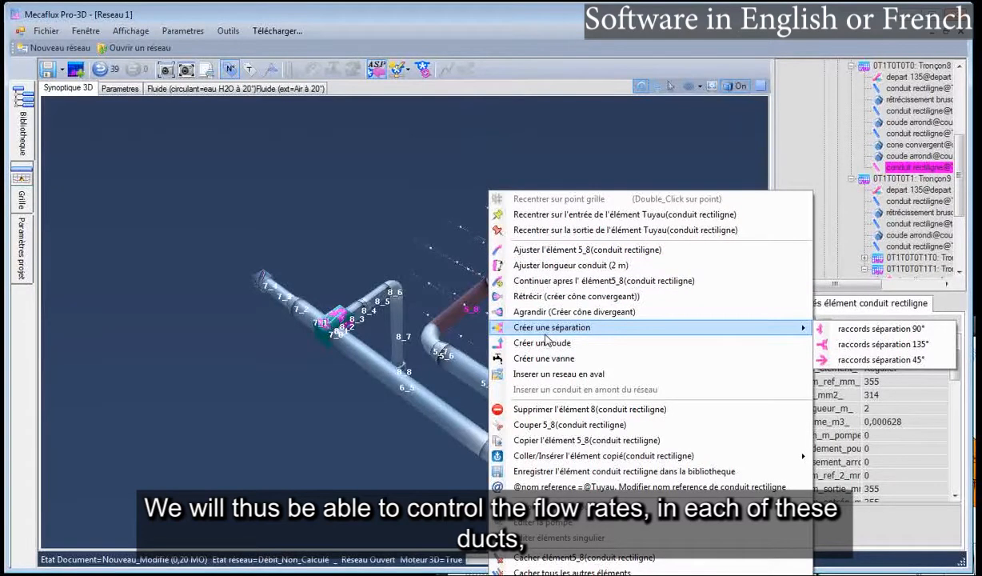
left_click(547, 359)
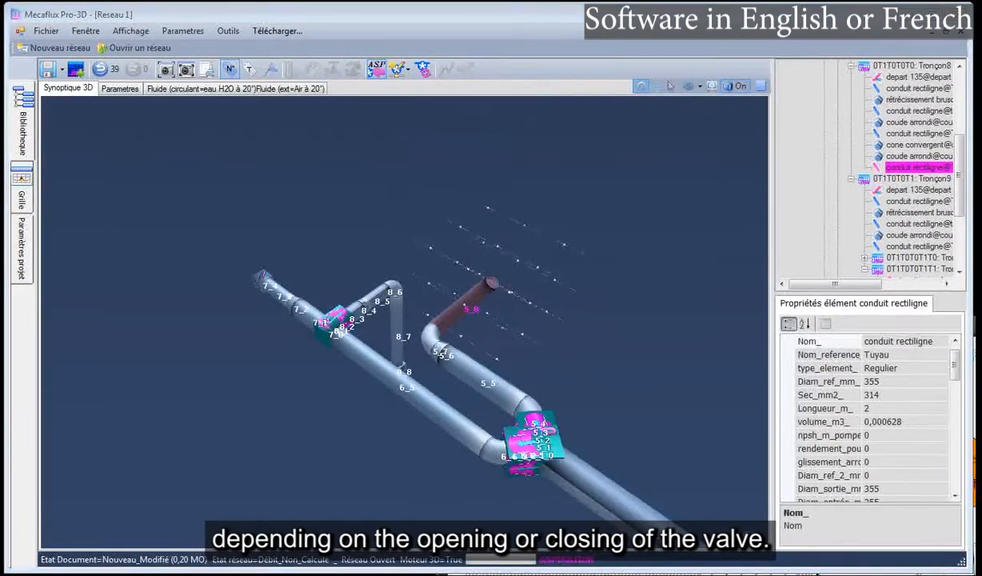
left_click_drag(0, 150, 381, 184)
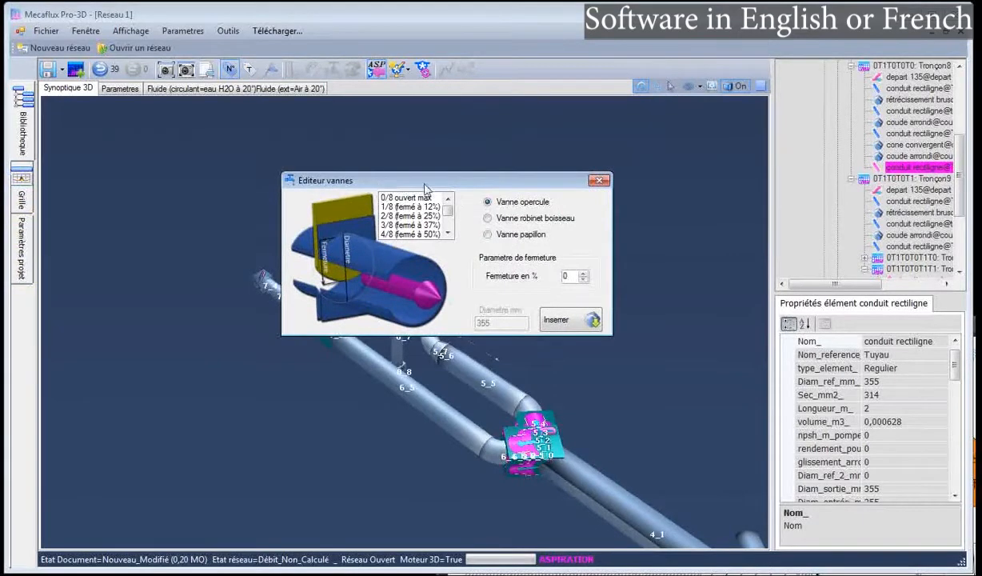
left_click(487, 234)
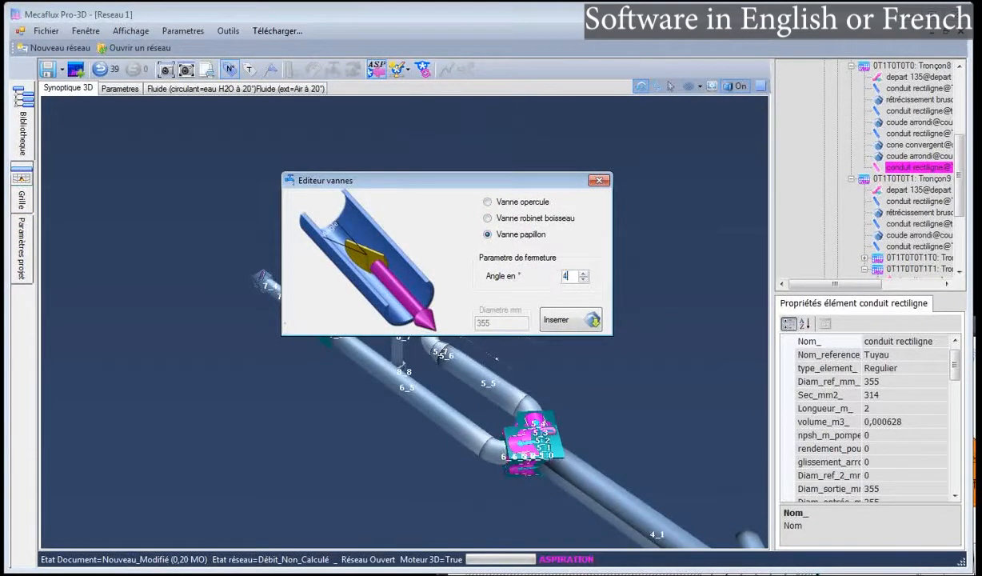
left_click(560, 319)
Insert a butterfly valve at the free end of 355 mm conduit 1_7
left_click_drag(527, 352, 640, 344)
left_click_drag(627, 287, 646, 408)
left_click(644, 396)
left_click(627, 380)
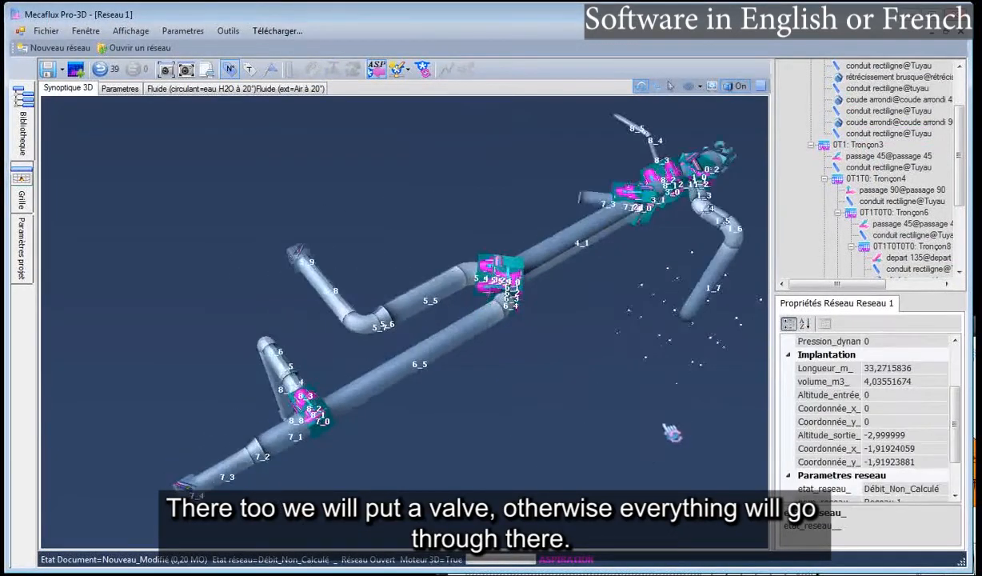
right_click(692, 312)
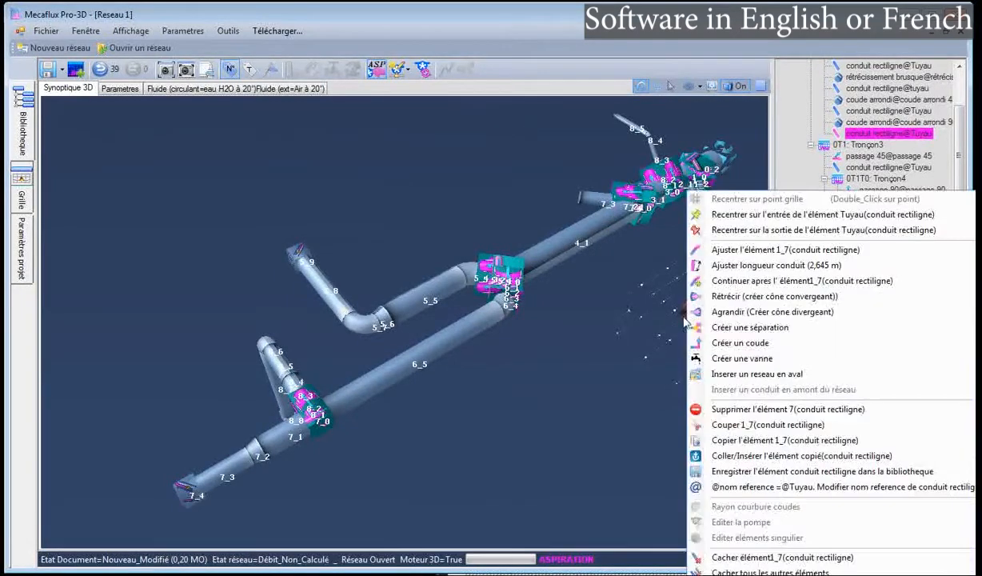
left_click(720, 373)
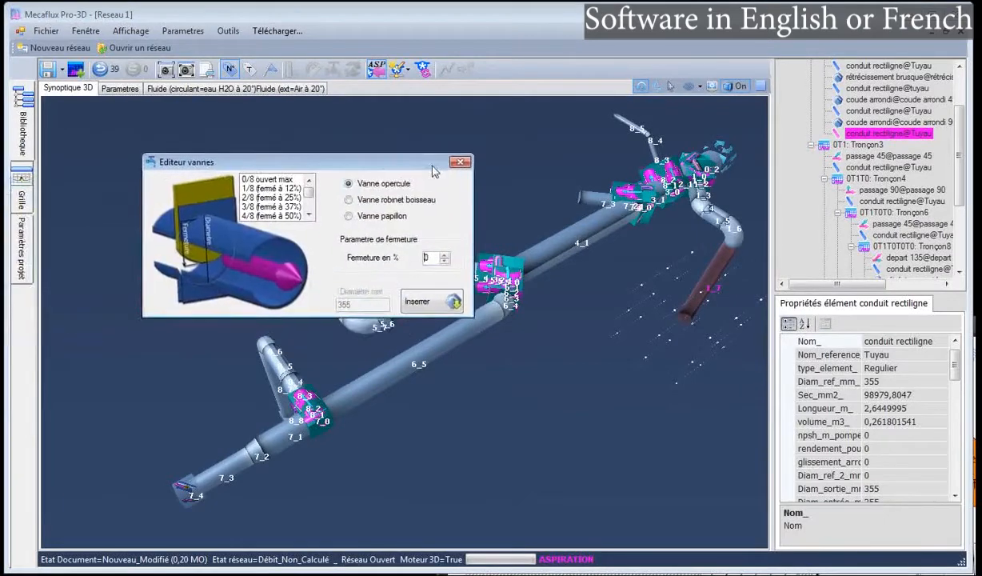
left_click(355, 216)
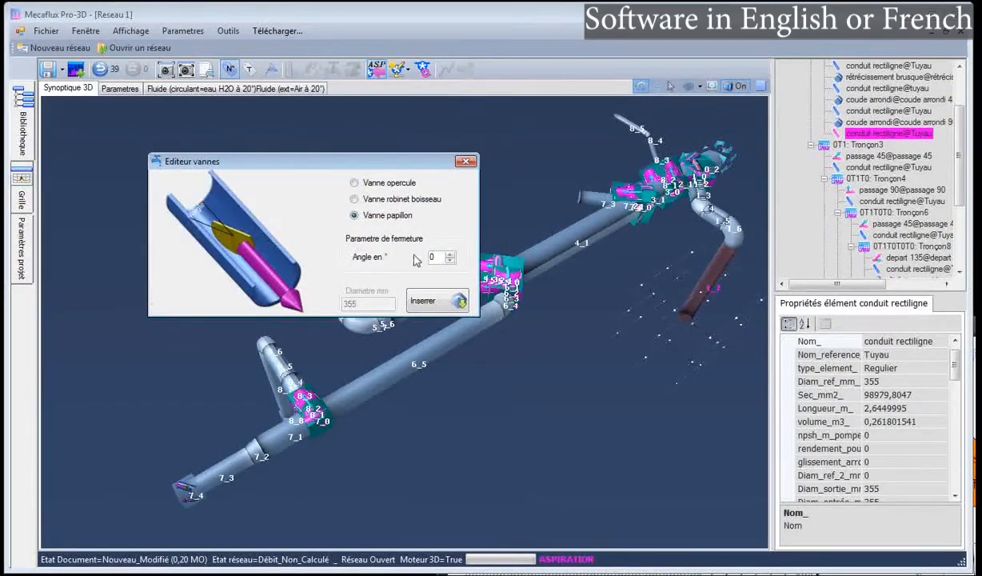
left_click(423, 302)
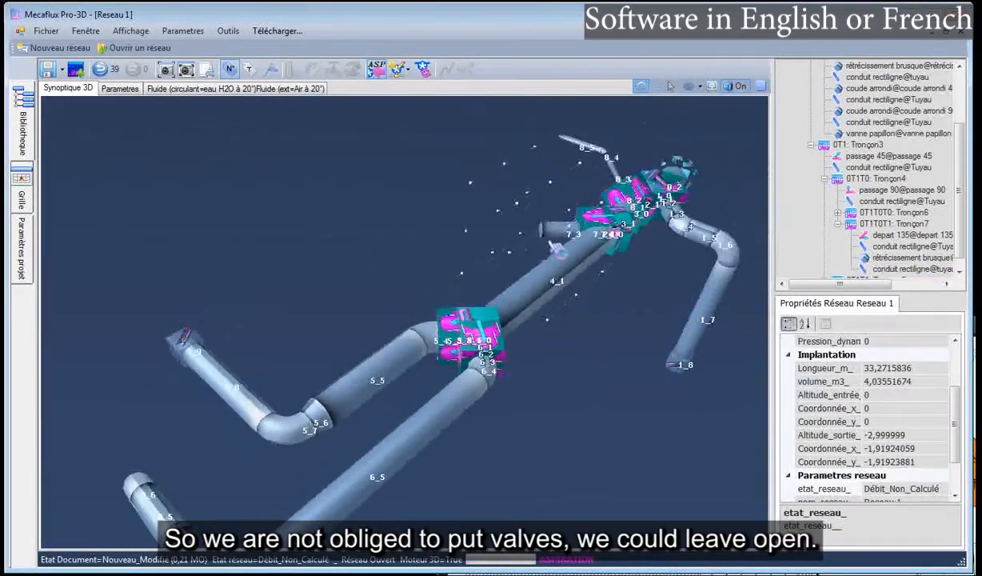
Insert a butterfly valve at the outlet of the 1 m long, 300 mm conduit 7_3 branching off near the main inlet
right_click(560, 237)
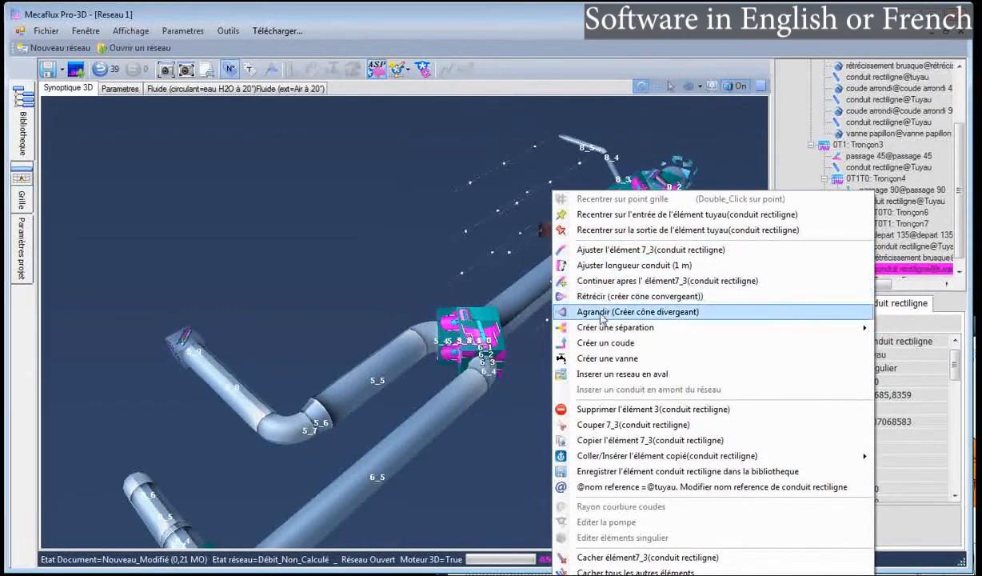
left_click(604, 360)
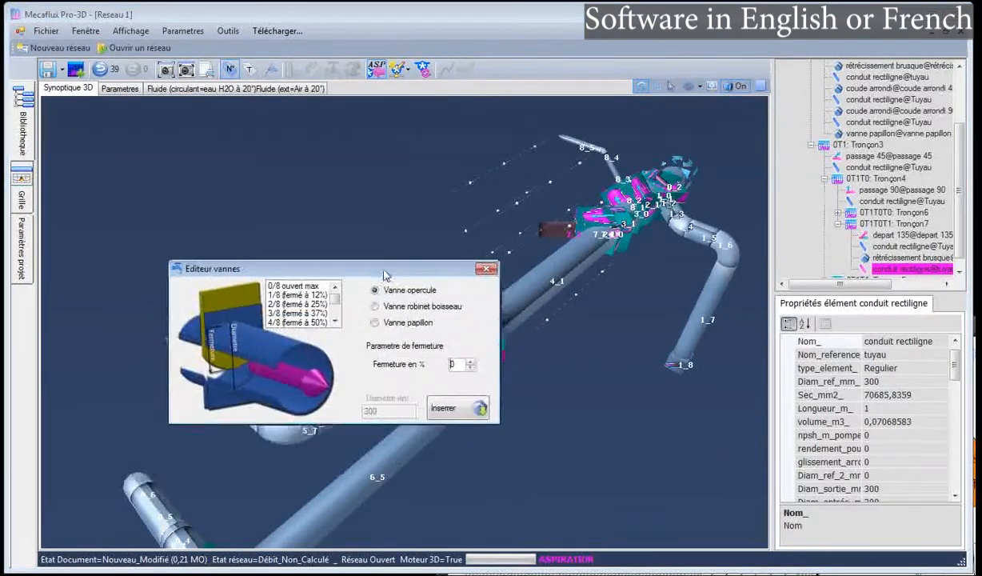
left_click(374, 323)
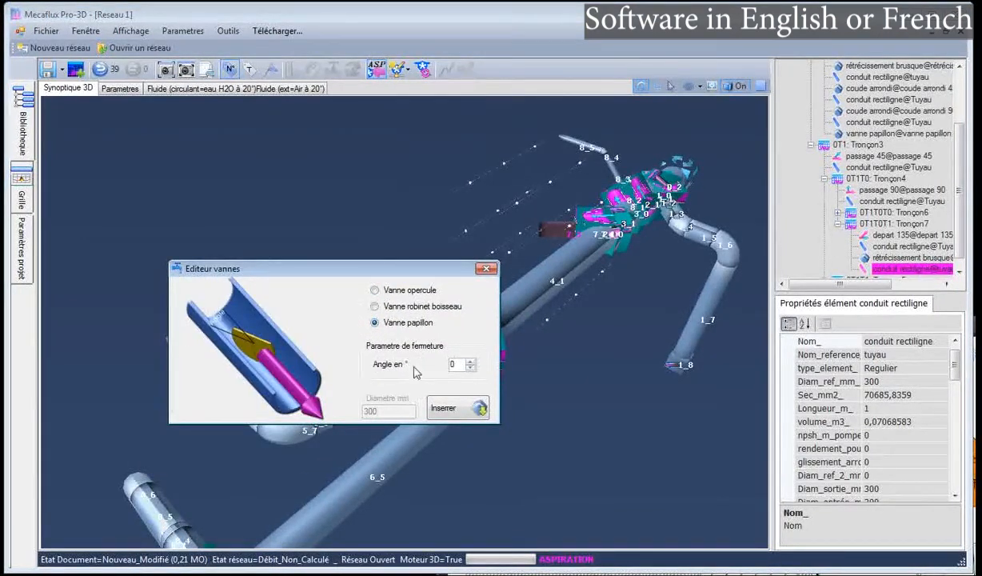
left_click(445, 409)
Inspect the whole network, including the 100 mm branch ending in conduit 8_5, the other outlets' valves and the suction flow direction at the main shaft
left_click_drag(466, 234, 536, 251)
scroll(536, 251, "down", 3)
scroll(512, 216, "up", 8)
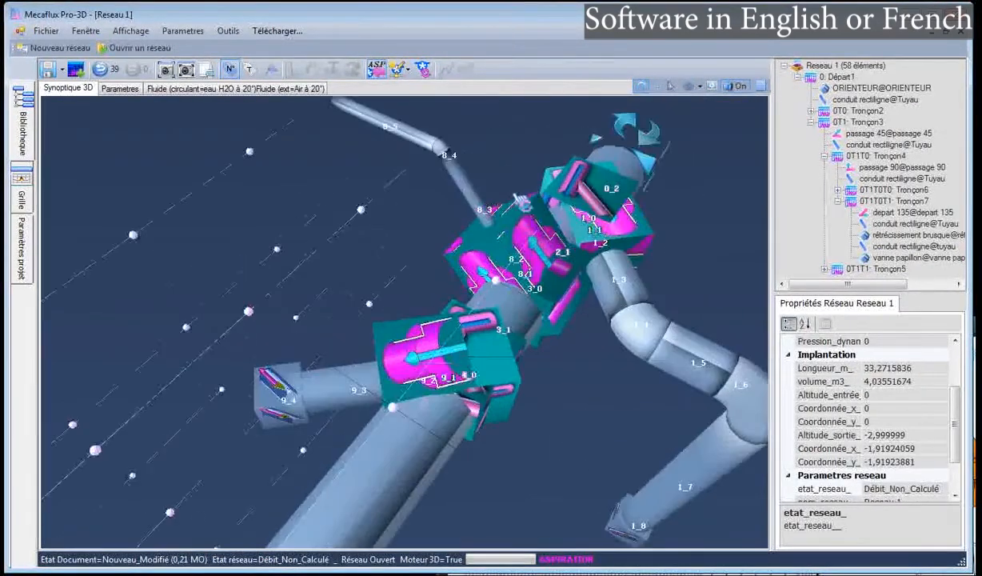
left_click_drag(350, 175, 361, 158)
left_click(276, 253)
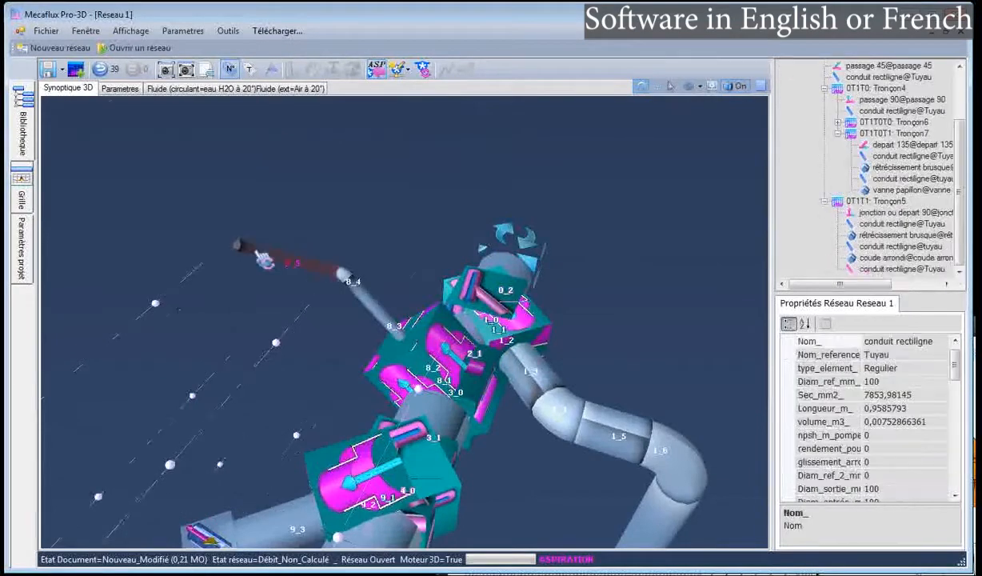
left_click_drag(289, 330, 264, 332)
scroll(400, 360, "down", 6)
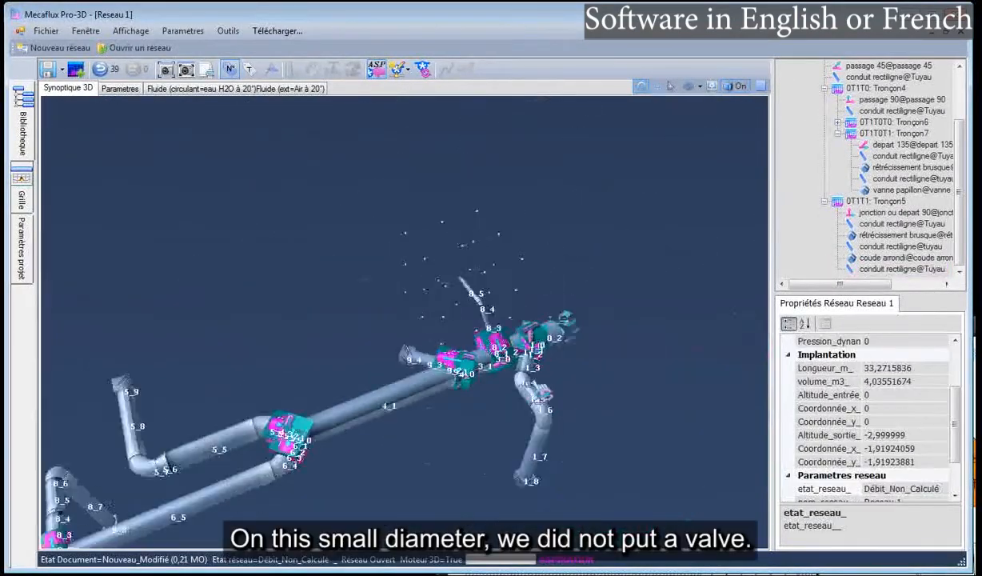
left_click_drag(456, 435, 393, 382)
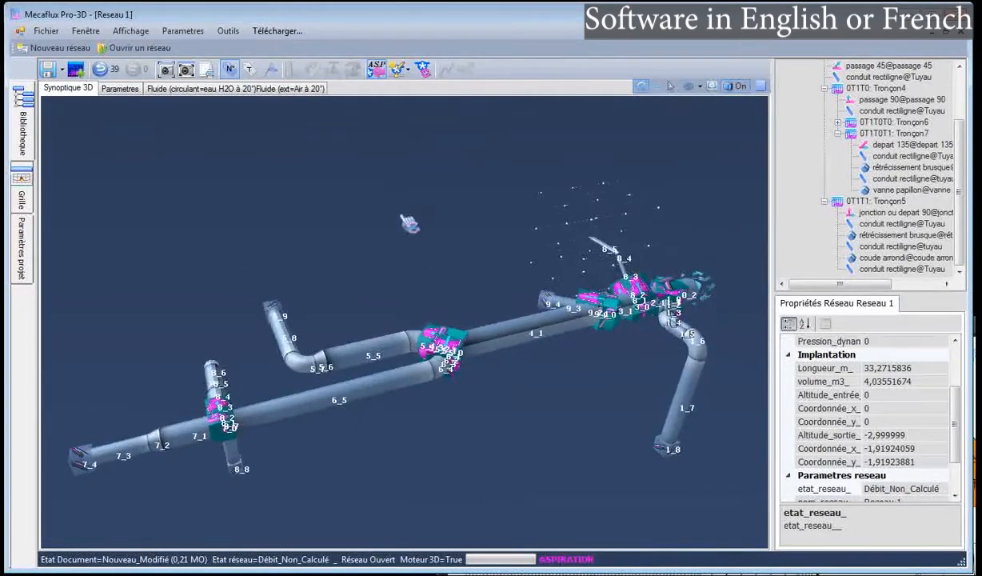
left_click(376, 70)
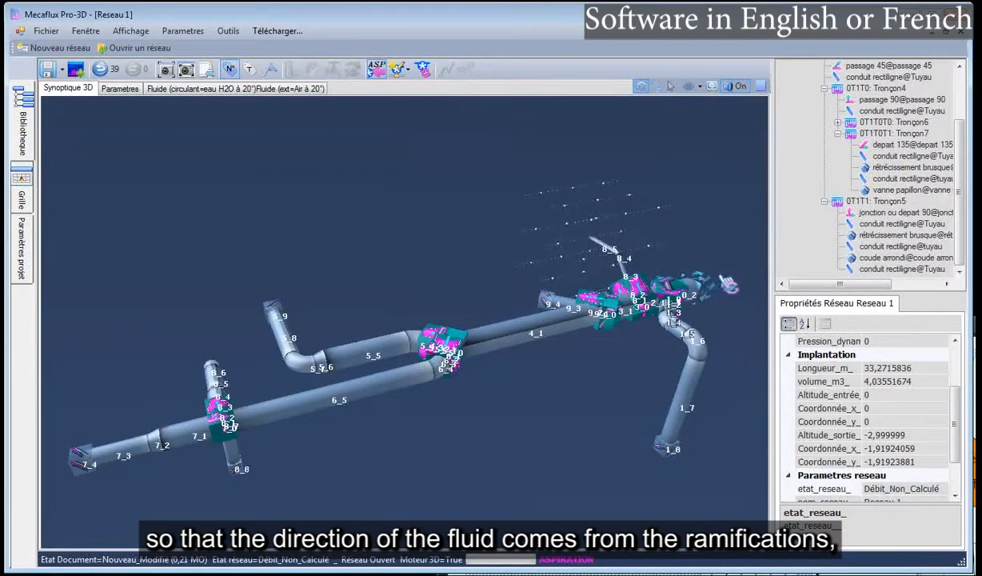
left_click_drag(726, 281, 731, 277)
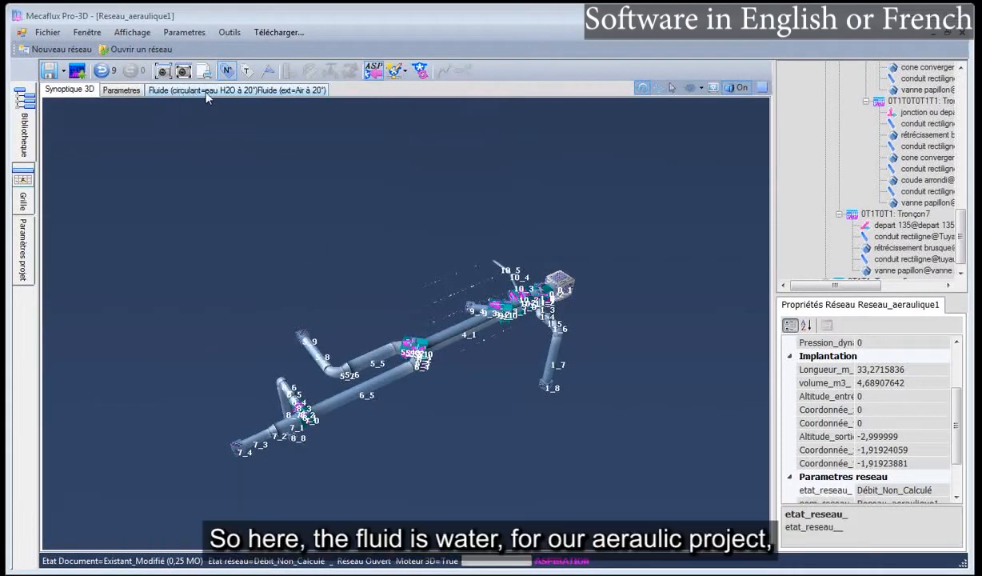
Choose Air at 20 °C as the circulating fluid in place of water
left_click(208, 94)
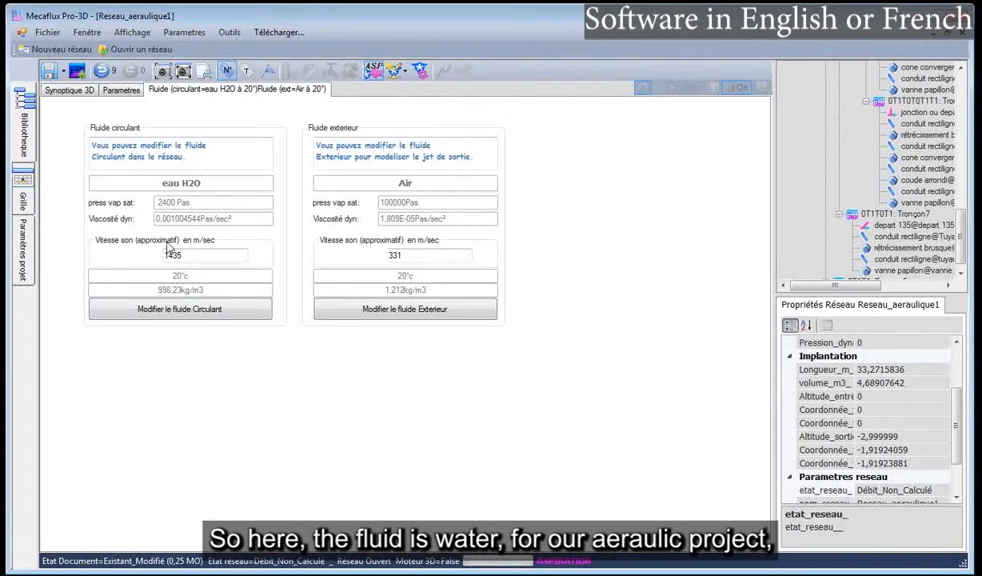
left_click(180, 309)
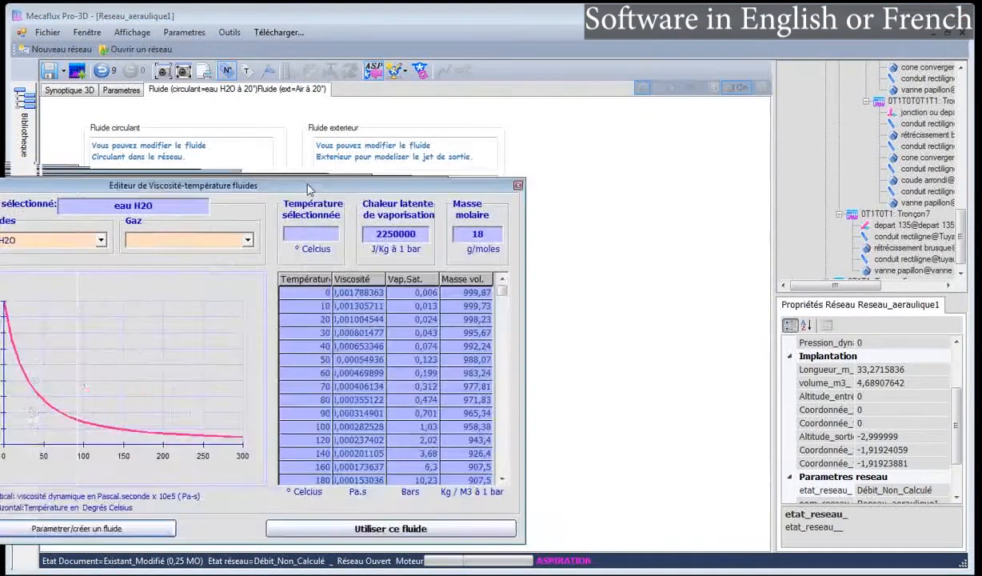
left_click(486, 227)
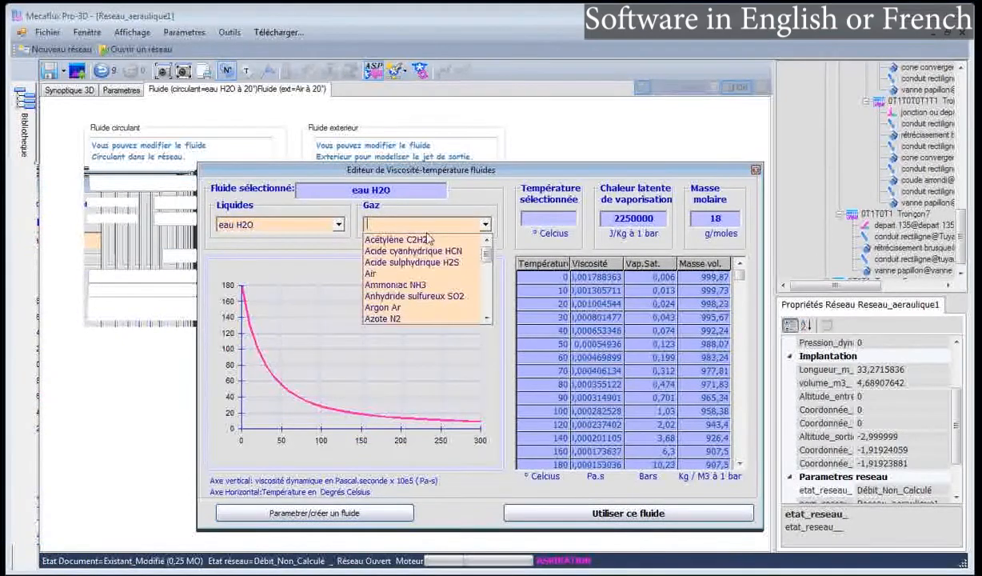
left_click(382, 272)
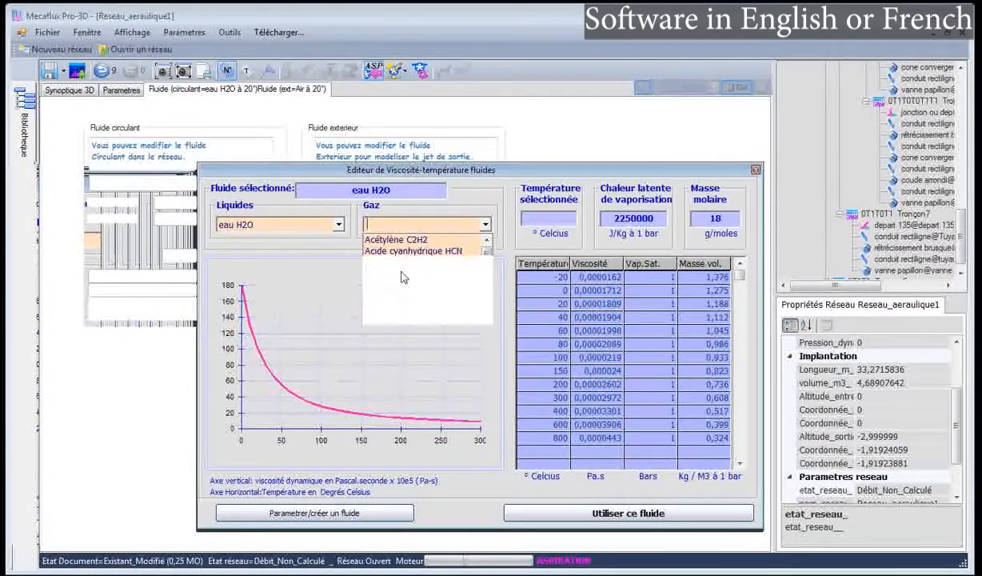
left_click(538, 304)
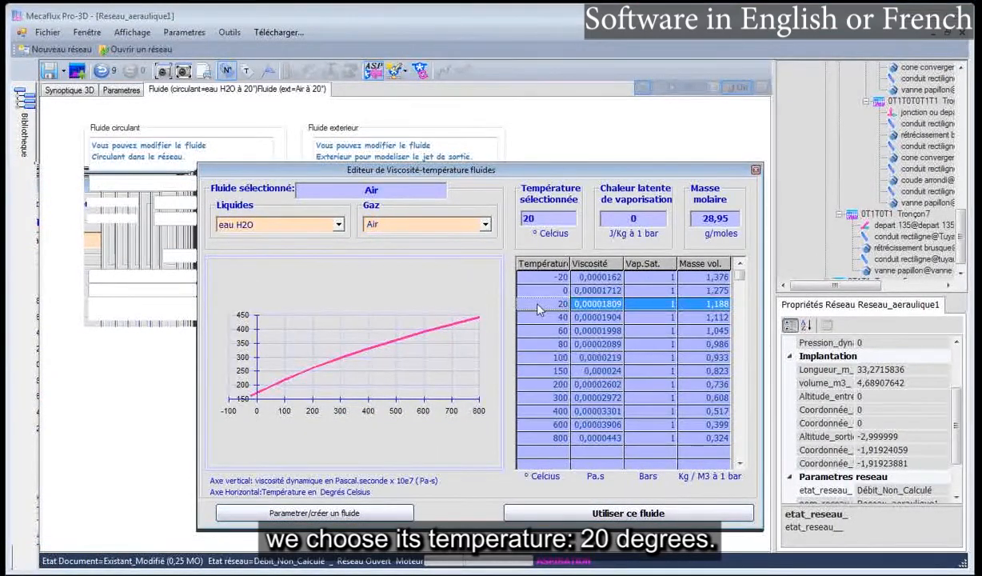
Apply the chosen air to the network, using the atmospheric pressure calculated for an altitude of 0 m
left_click(569, 518)
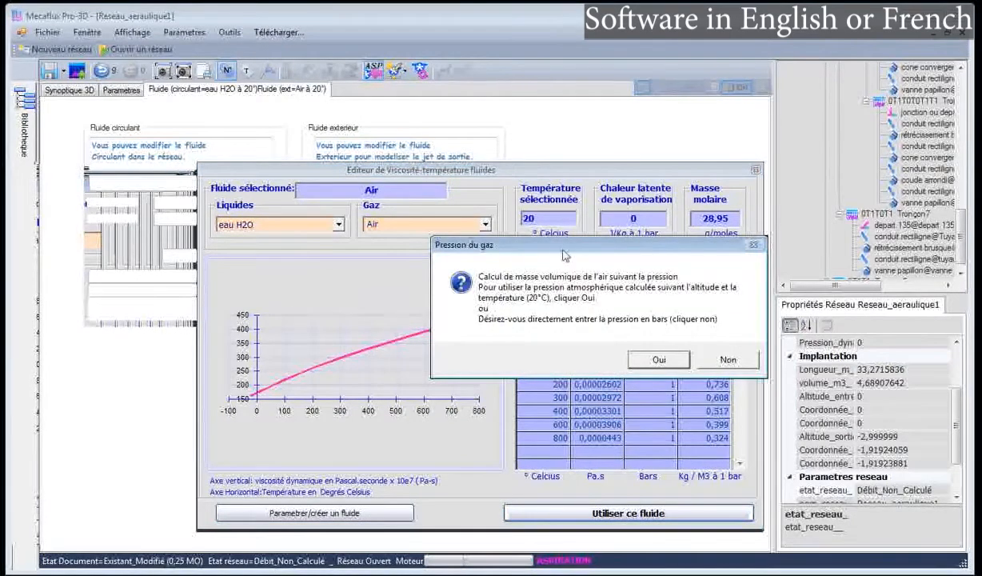
left_click_drag(539, 256, 470, 270)
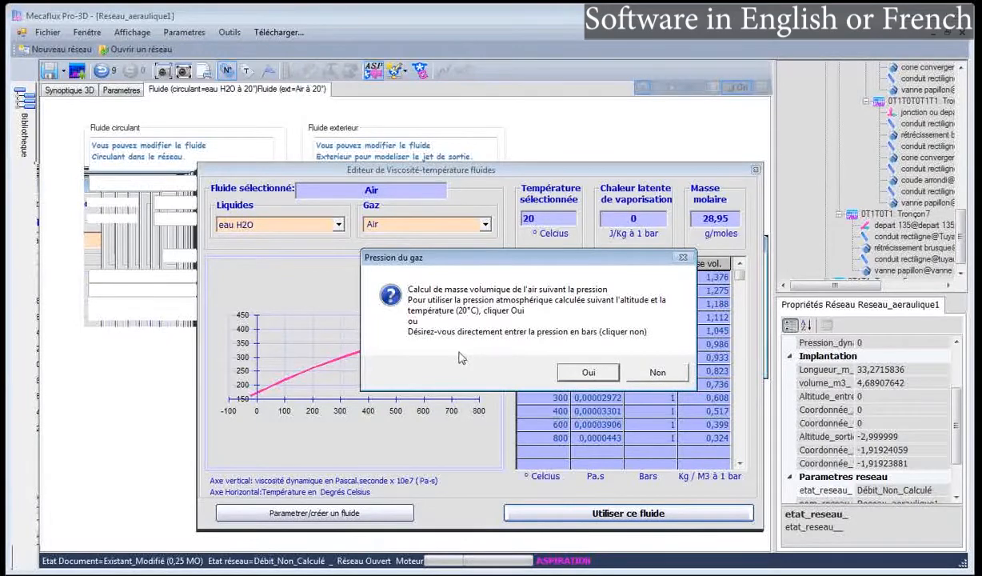
left_click(588, 373)
left_click(500, 215)
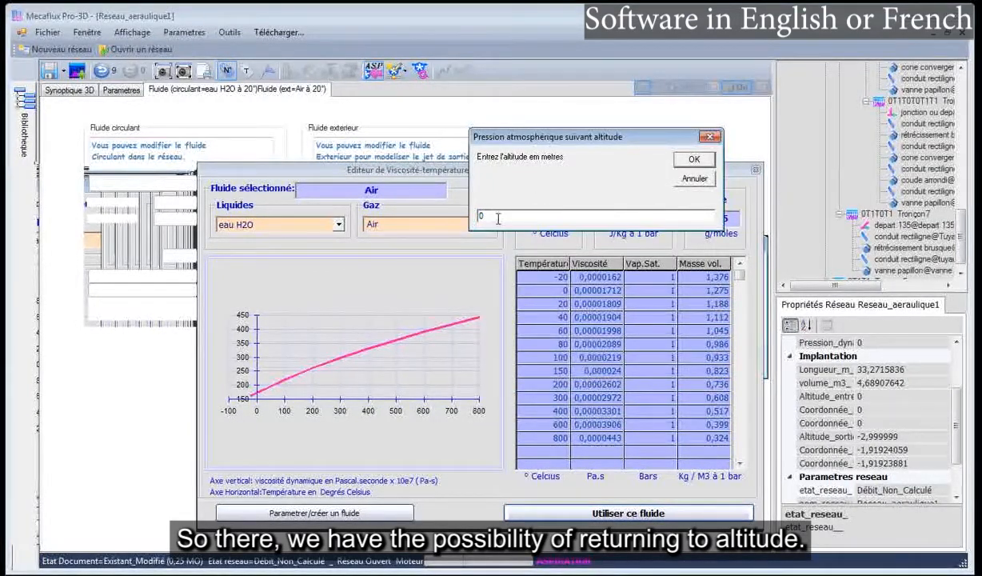
left_click(693, 160)
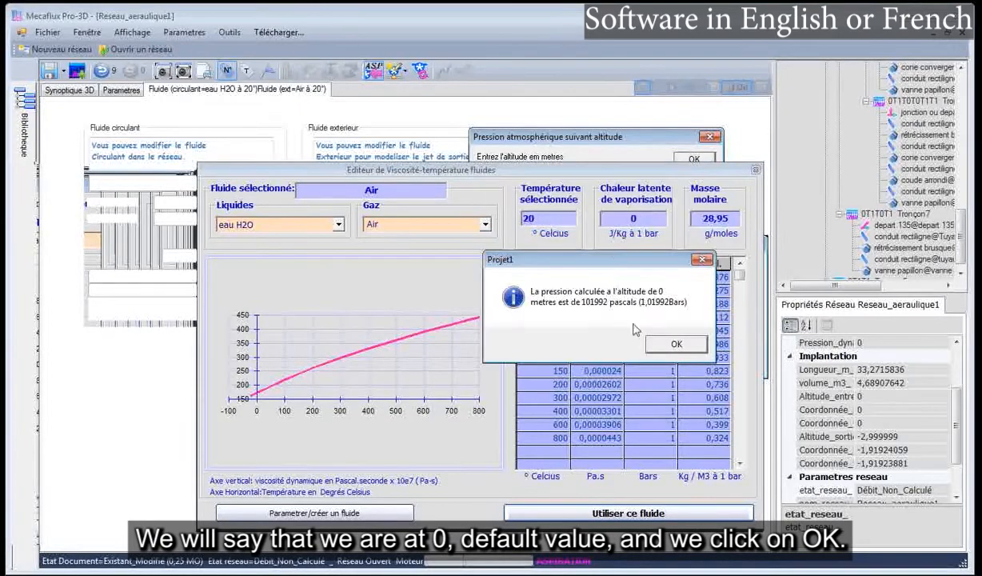
left_click(666, 347)
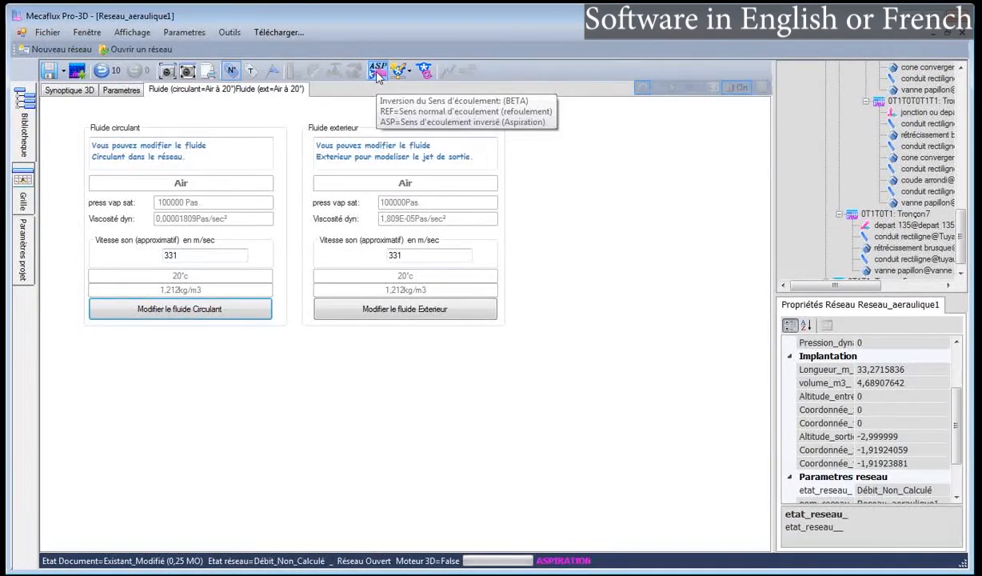
Return to the 3D view and delete the test flow generator at the start of the main duct
left_click(81, 92)
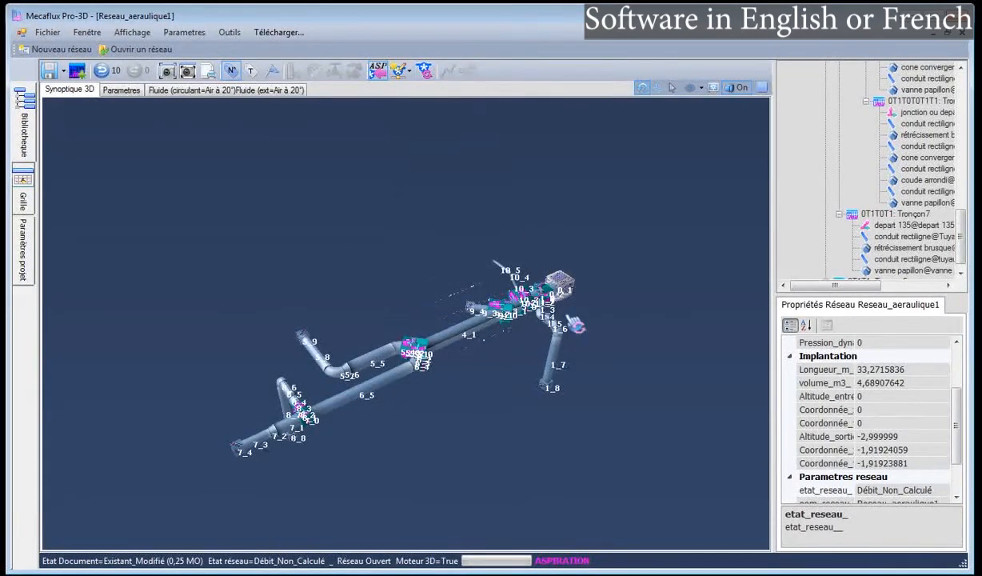
left_click_drag(576, 324, 588, 294)
left_click(607, 274)
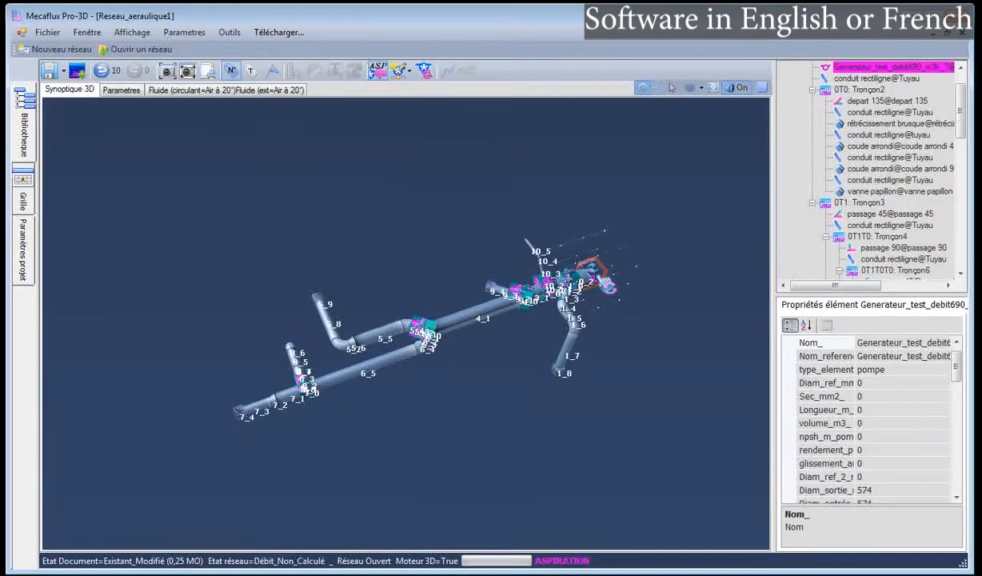
key("Delete")
Select the straight conduit at the main duct's start and switch to the duct plan in Photoshop to check the diffuser flow rates
left_click_drag(562, 302, 552, 258)
scroll(479, 280, "up", 5)
left_click(469, 301)
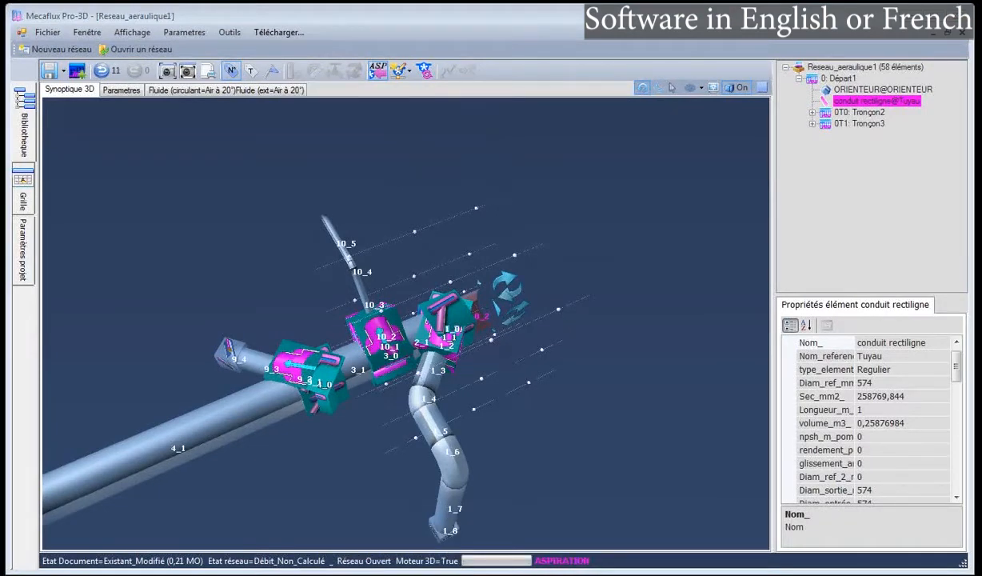
key("alt+Tab")
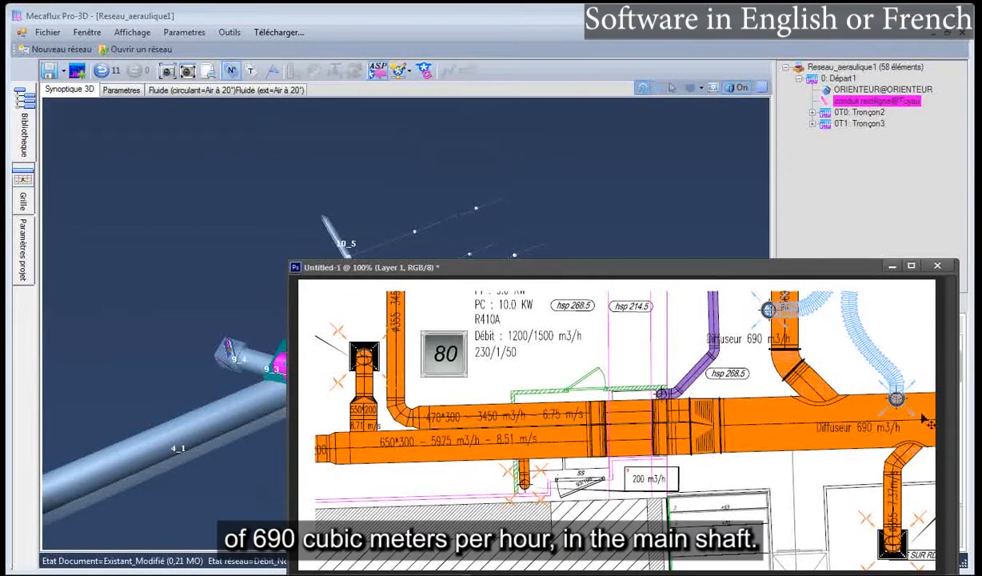
Switch back to Mecaflux and test the network at a flow rate of 690 m3/h with a generator achieving that flow
left_click(181, 260)
left_click(399, 72)
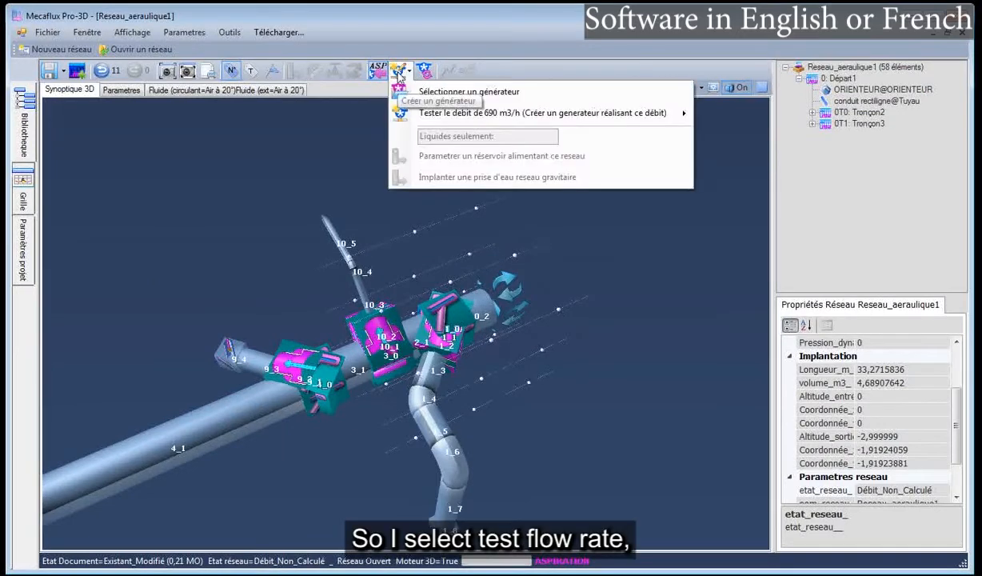
mouse_move(474, 117)
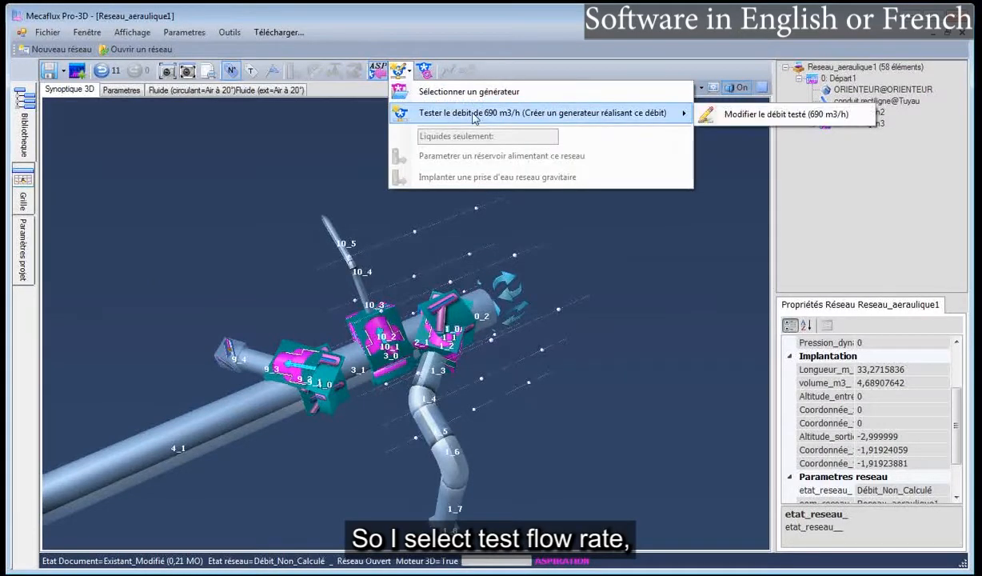
left_click(768, 115)
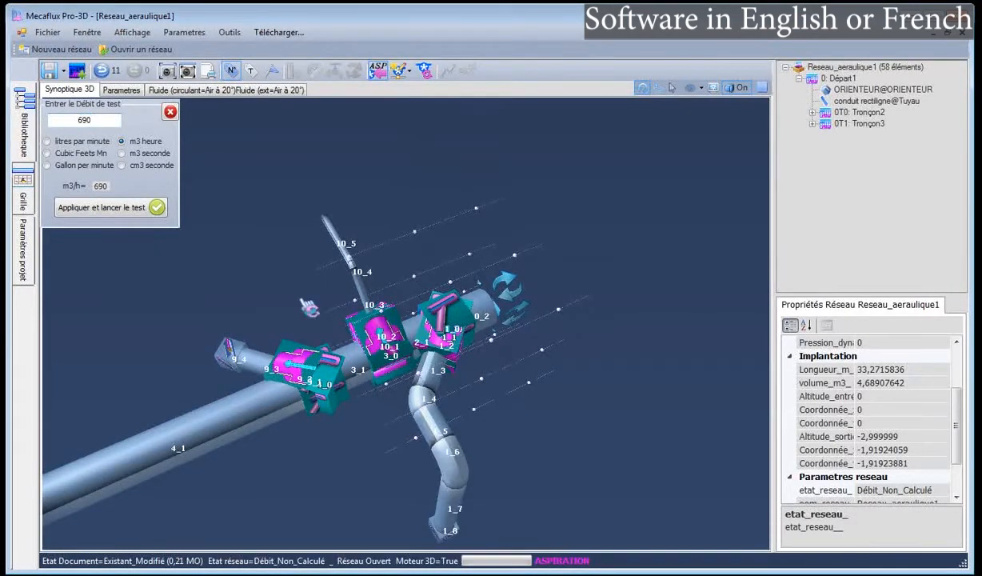
left_click(99, 208)
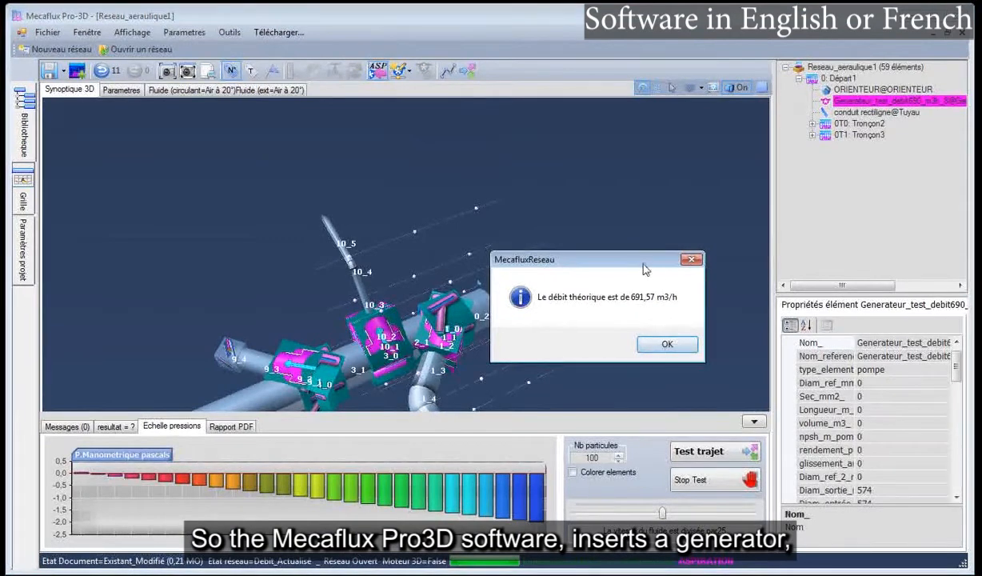
left_click_drag(645, 266, 686, 152)
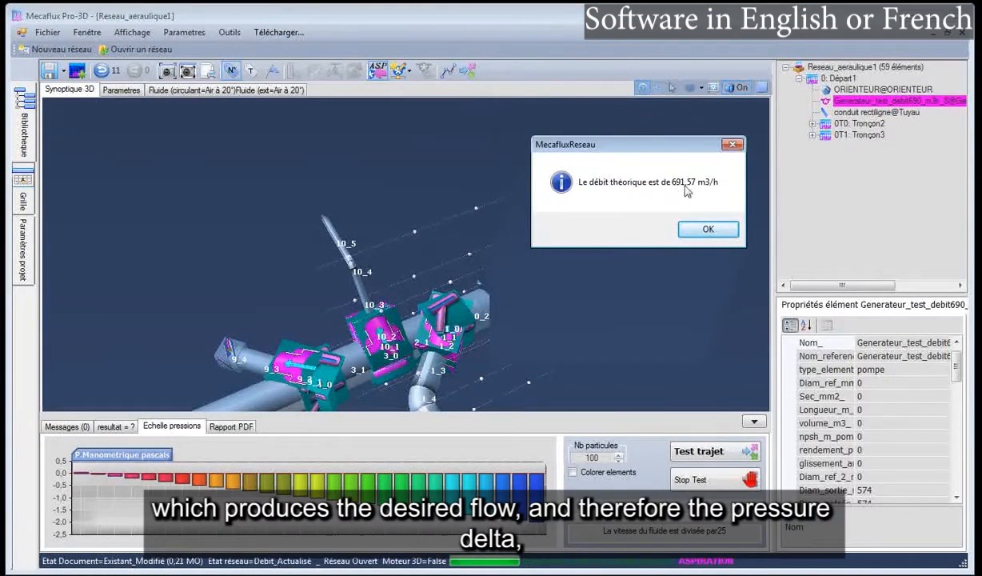
left_click(708, 230)
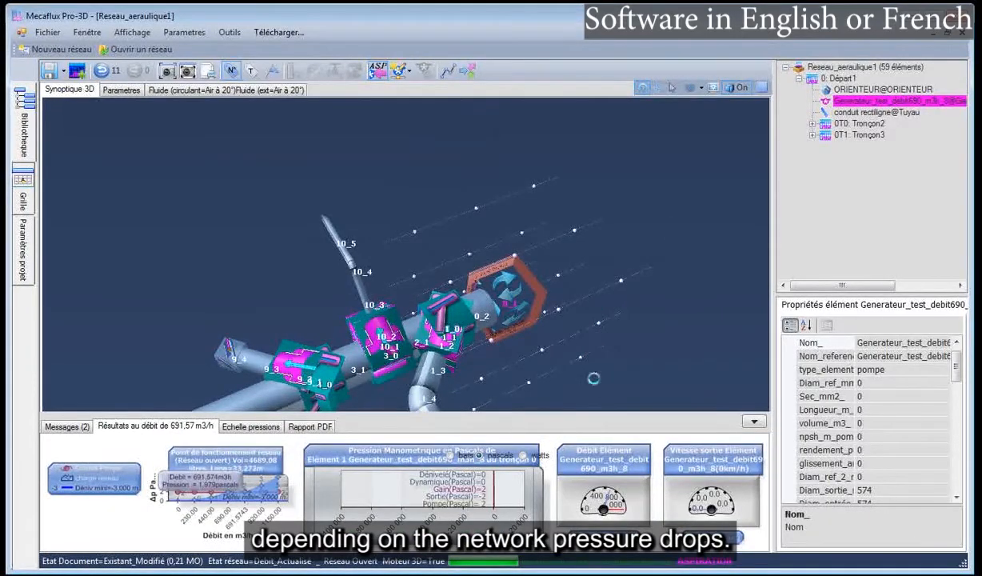
Examine the flow results for the test generator and the straight conduit at the start of the main duct
left_click_drag(581, 296, 517, 298)
scroll(373, 354, "down", 5)
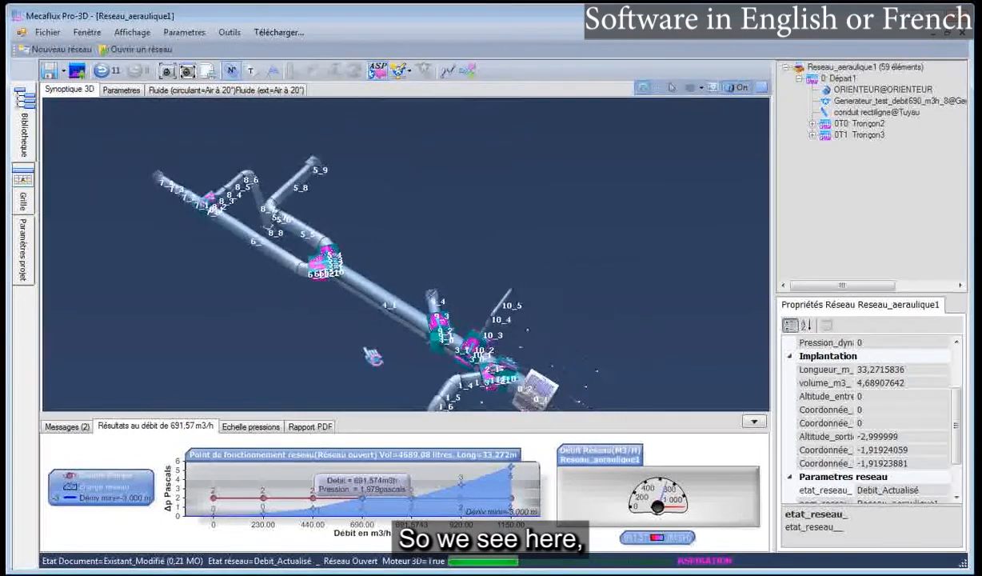
left_click(546, 390)
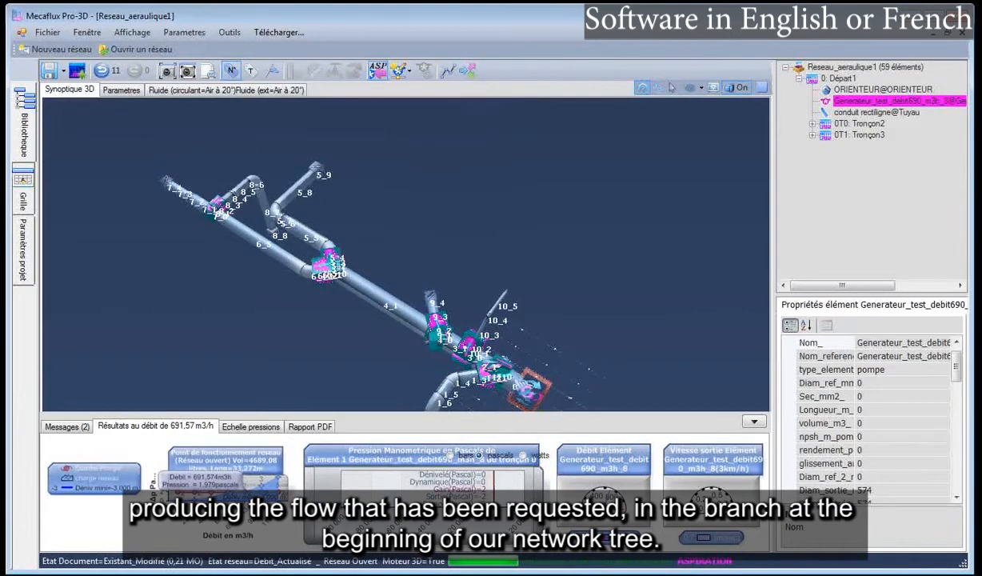
left_click(520, 386)
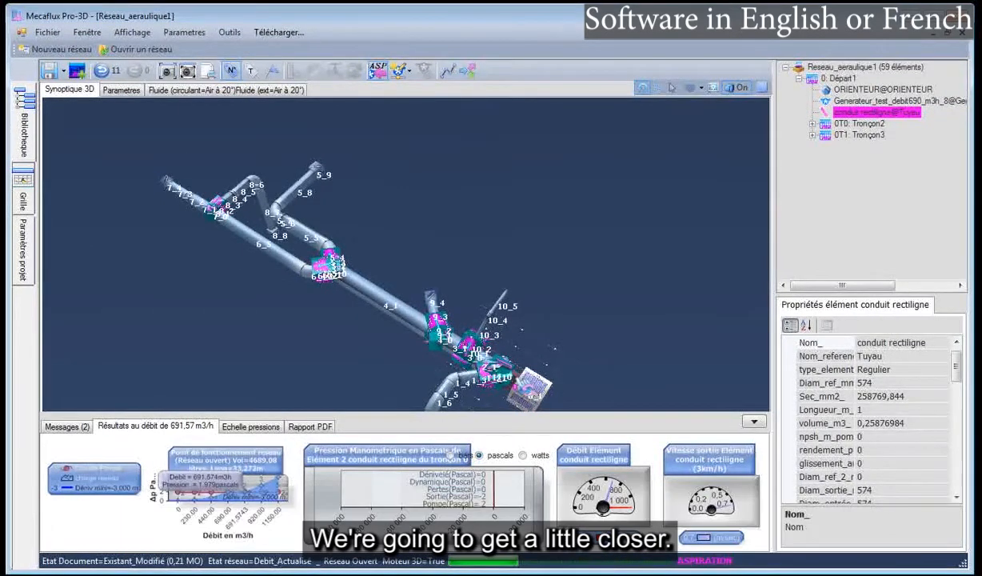
scroll(496, 392, "up", 6)
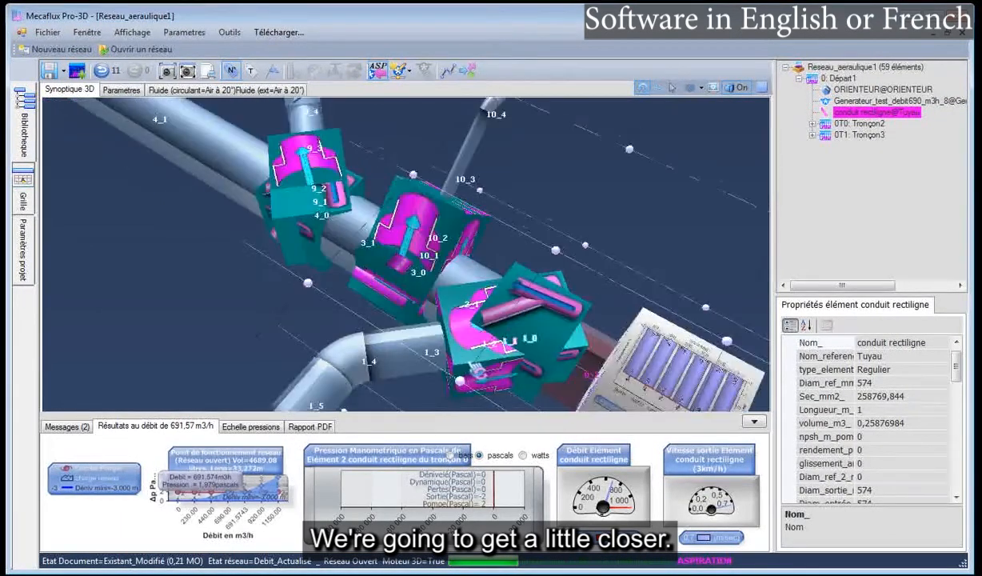
scroll(553, 371, "down", 1)
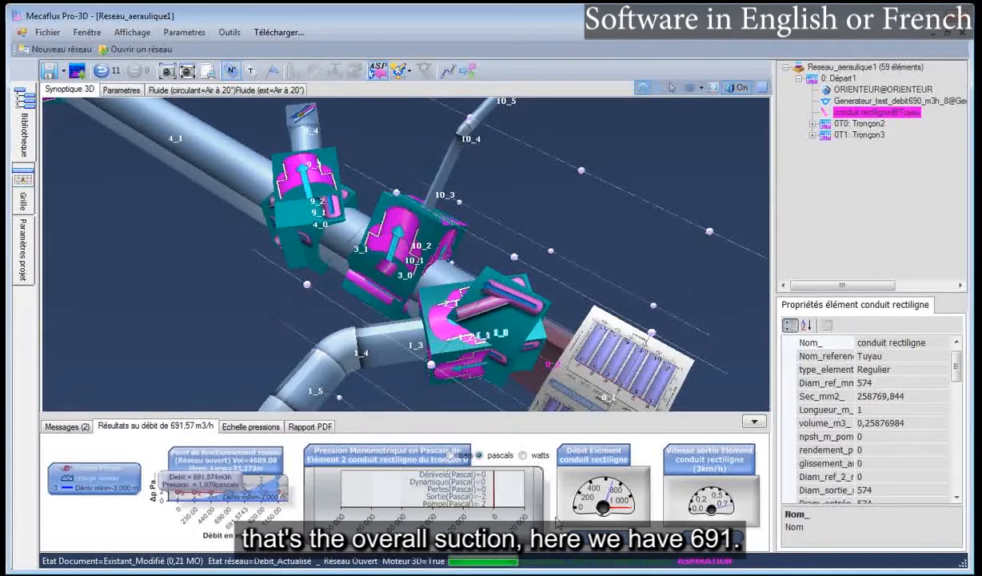
Check the flow in conduit 1_3, the 100 mm branch and the successive main duct conduits up to 4_1
left_click(380, 370)
left_click(370, 350)
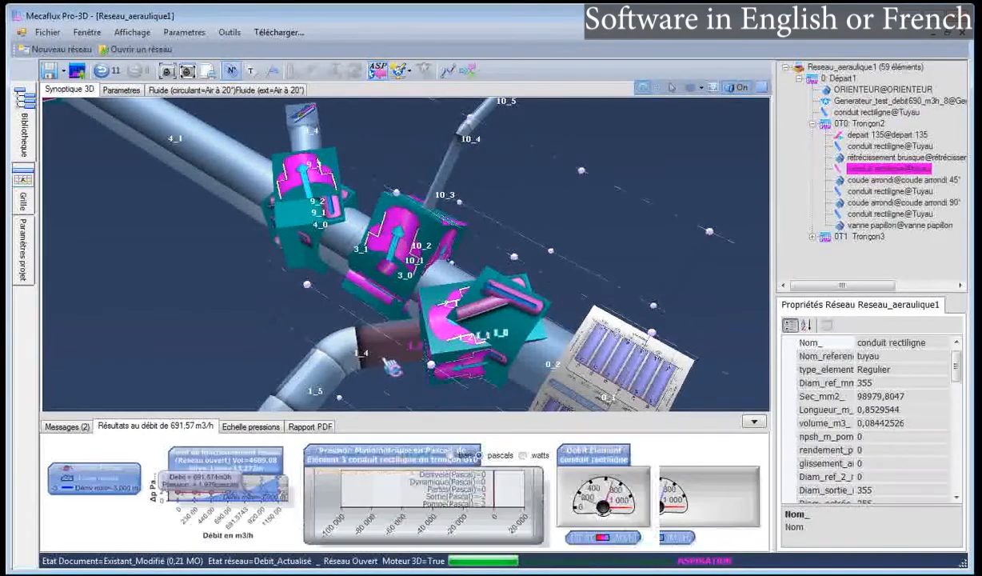
left_click(438, 262)
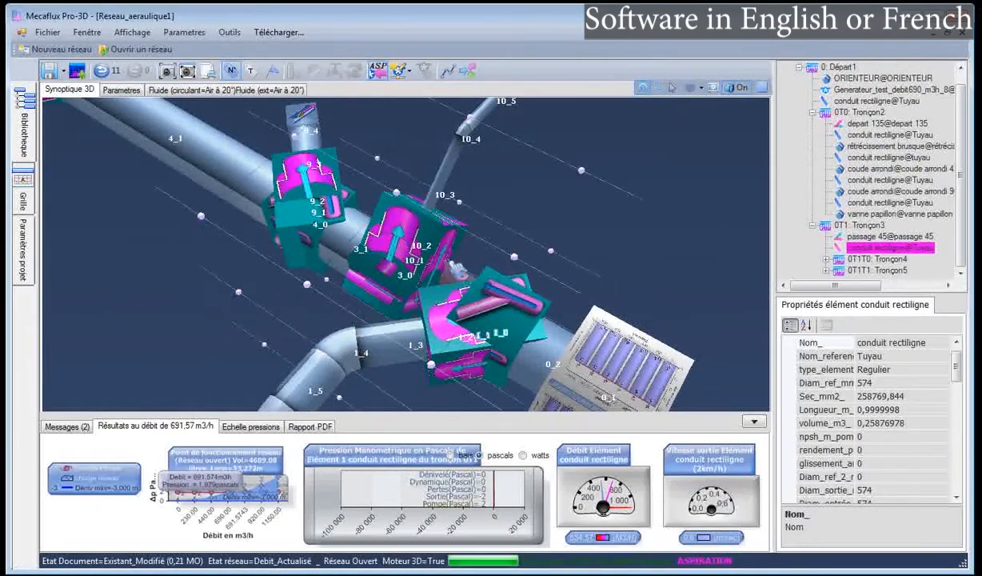
left_click(452, 173)
left_click(349, 229)
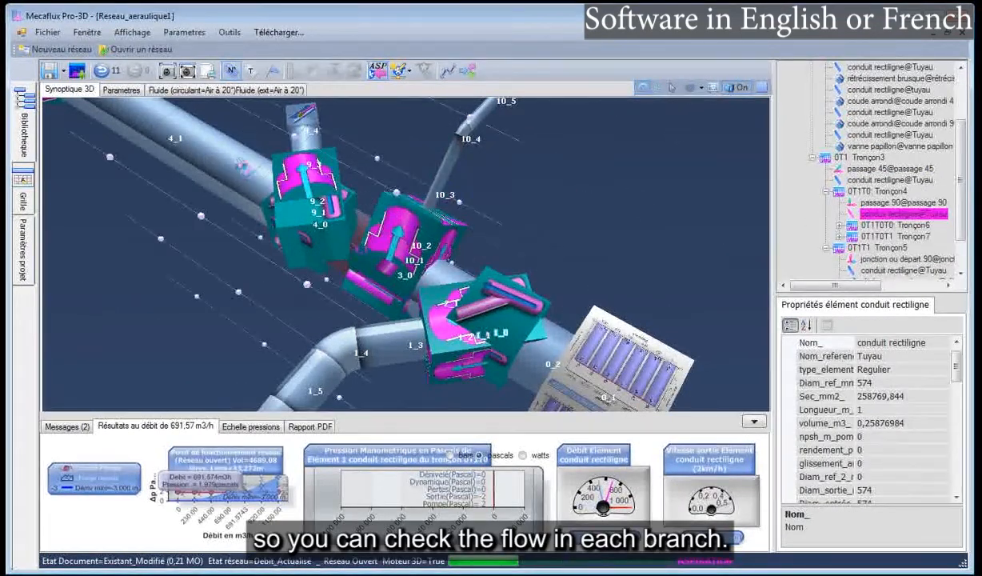
left_click(227, 157)
Check the flow in the far branches through conduits 6_5 and 5_8 and the butterfly valve 5_9
scroll(203, 191, "down", 3)
scroll(204, 190, "down", 4)
middle_click_drag(247, 192, 287, 222)
left_click(206, 201)
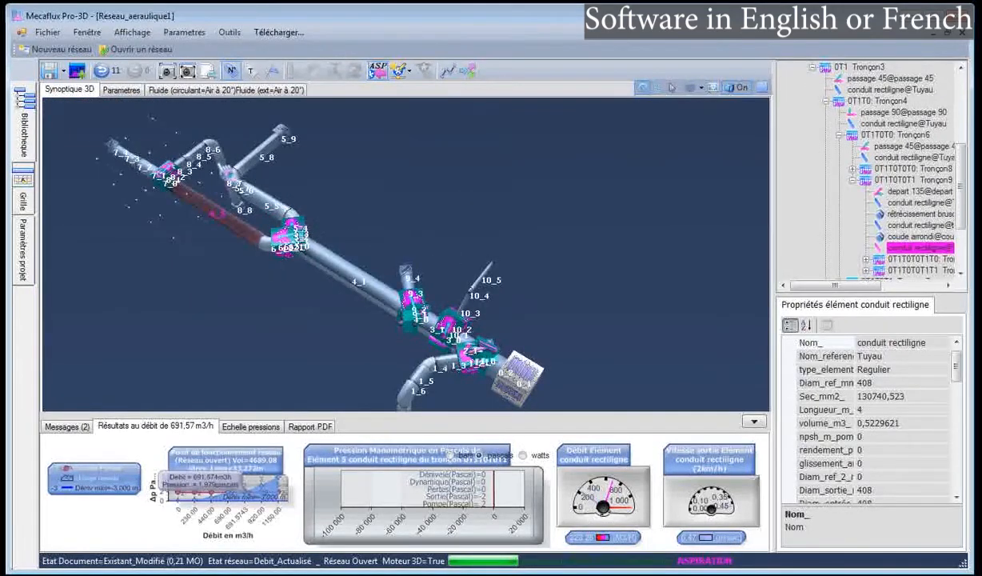
left_click(222, 163)
left_click(247, 160)
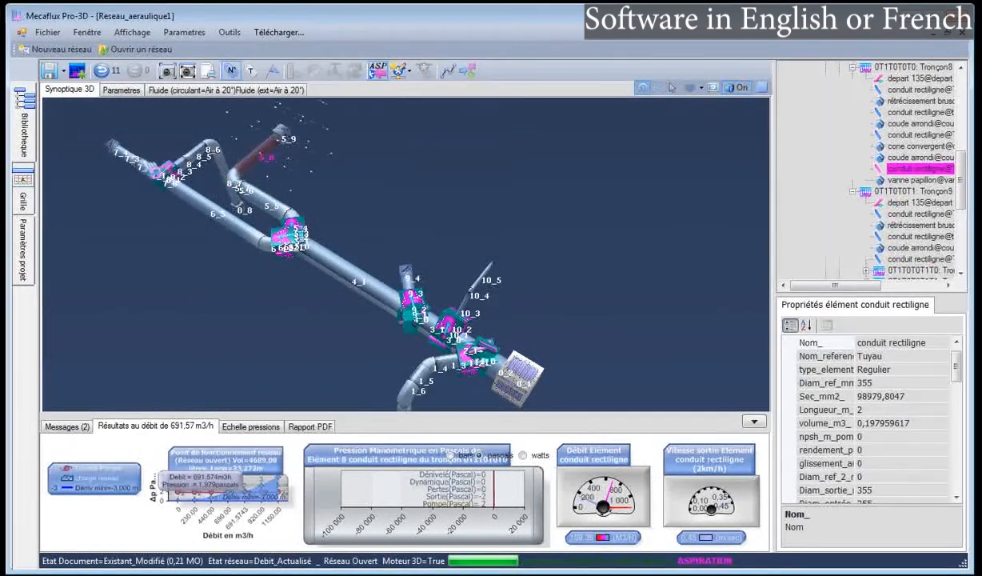
left_click(148, 163)
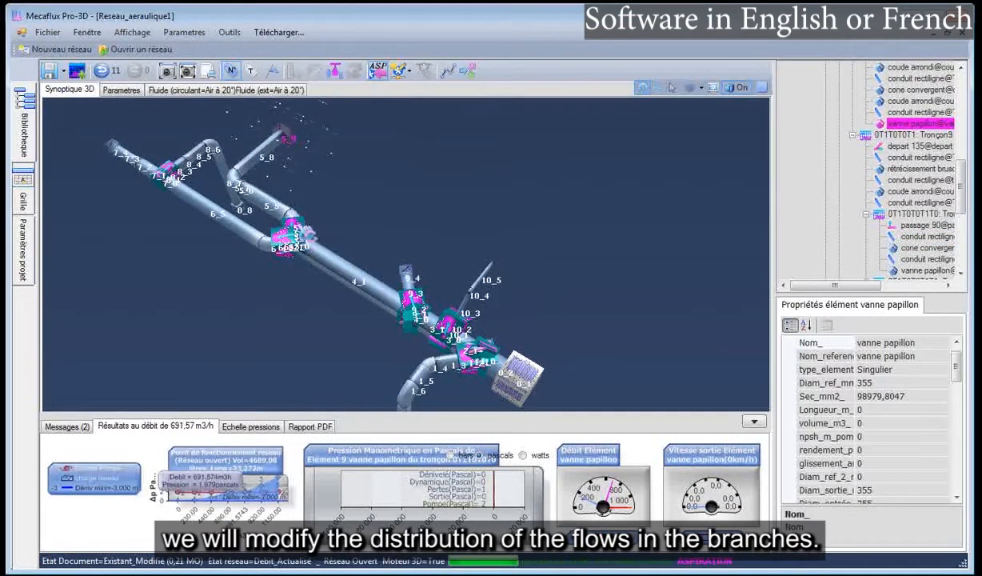
Color the network elements by gauge pressure and examine the pressure distribution from several angles
left_click_drag(296, 310, 290, 341)
scroll(260, 350, "down", 5)
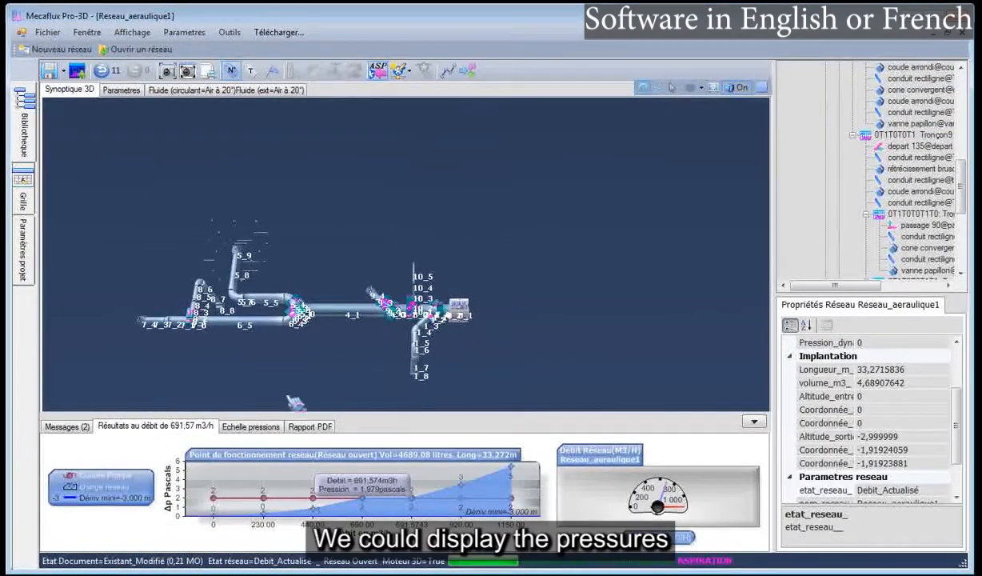
left_click(246, 426)
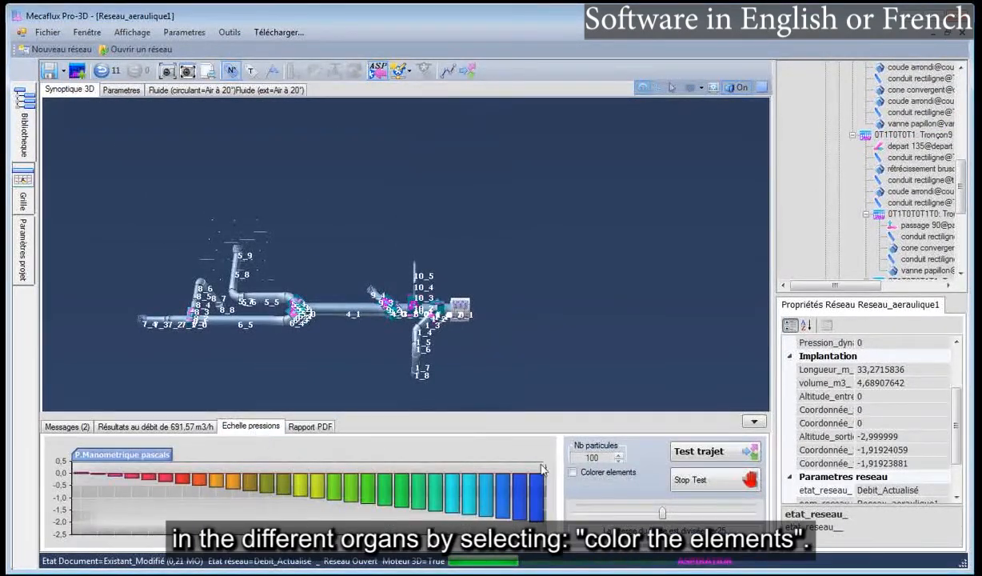
left_click(573, 472)
left_click_drag(280, 364, 214, 360)
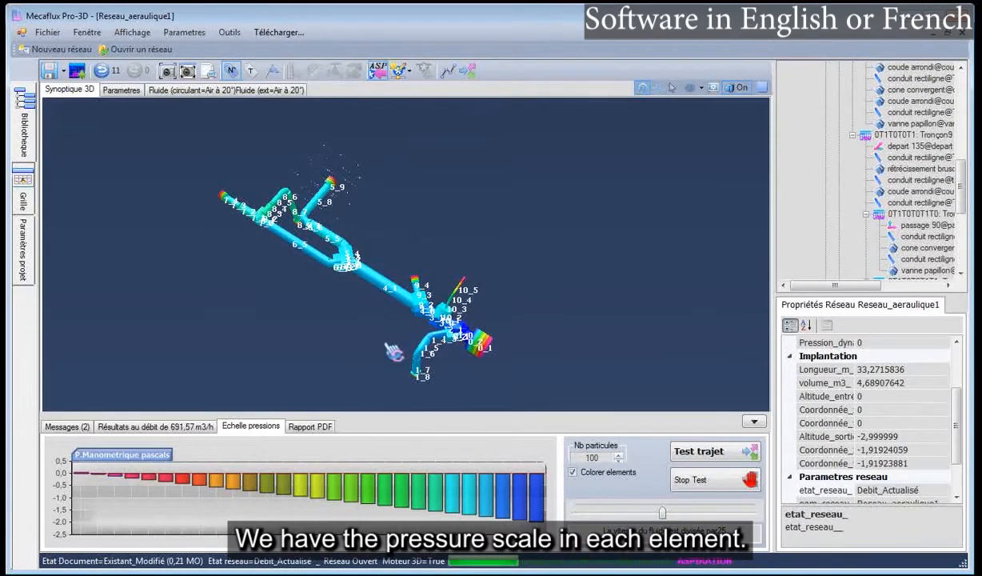
left_click_drag(393, 352, 405, 393)
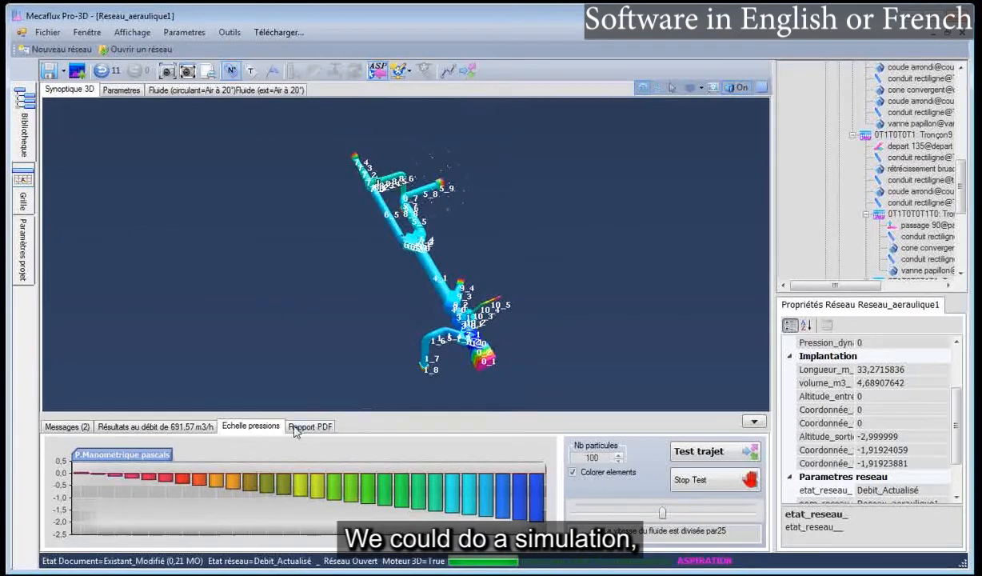
Turn off the element coloring and run the path test with 1000 particles at real fluid speed
left_click(572, 474)
left_click(605, 458)
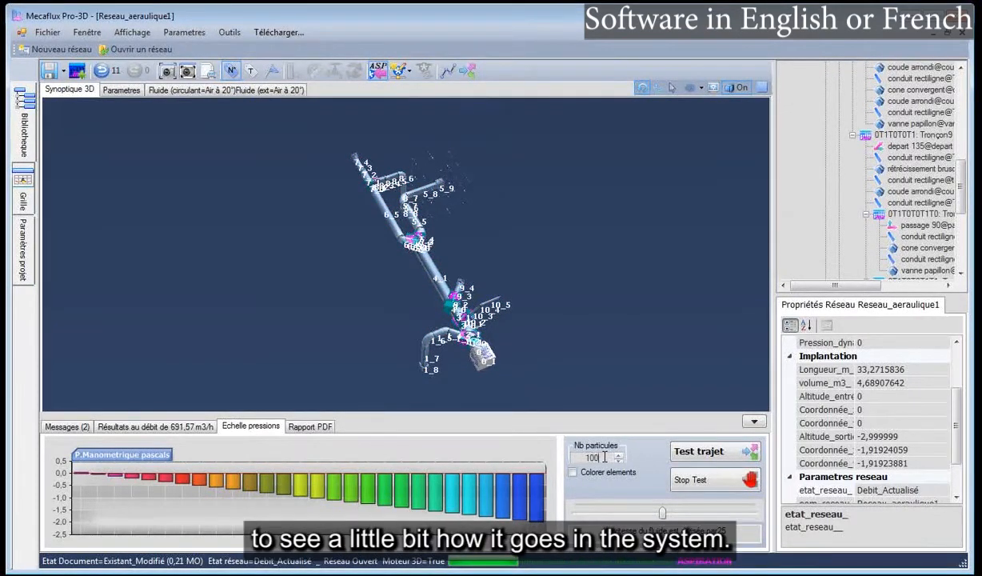
left_click(686, 454)
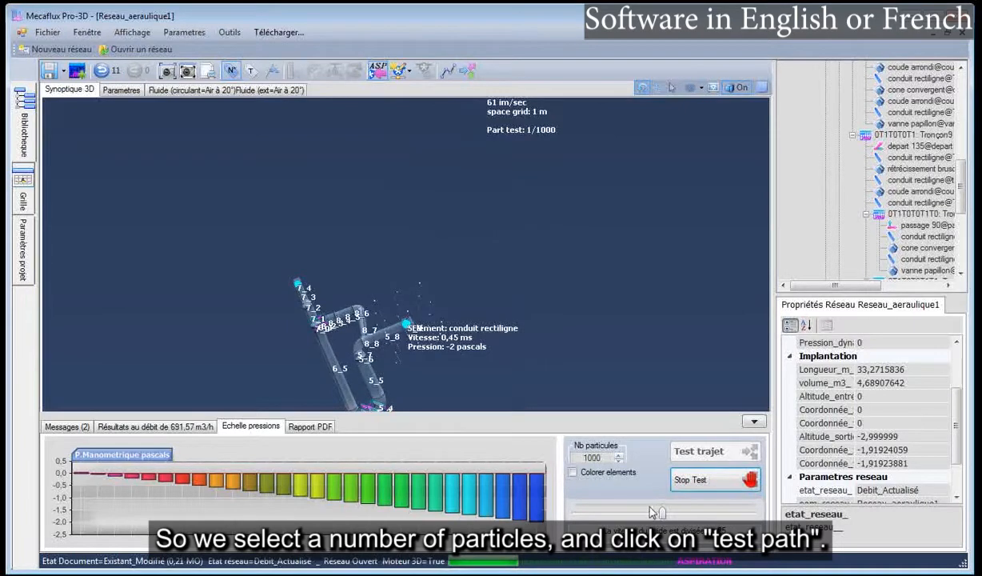
left_click_drag(663, 515, 575, 514)
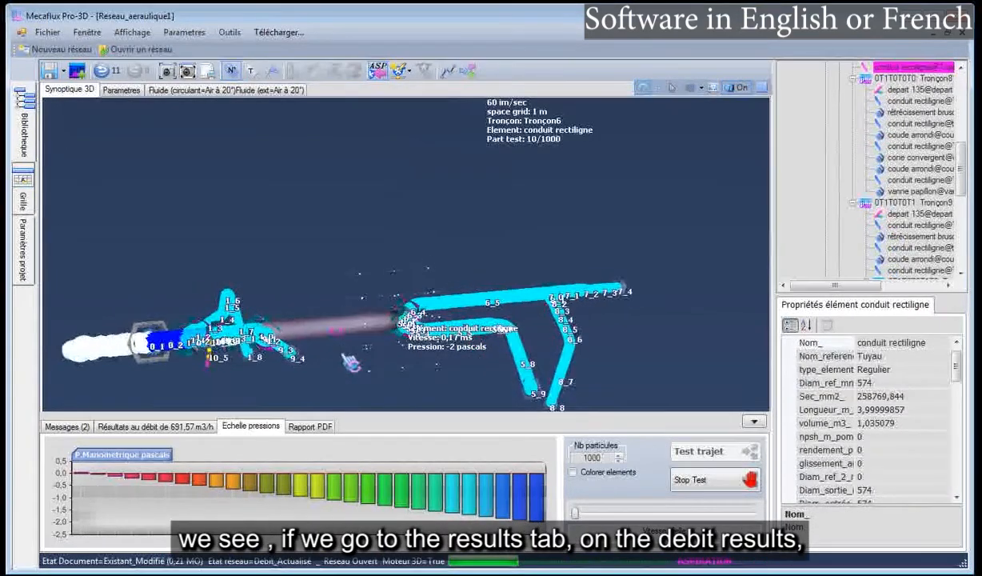
Examine the flow results for individual branches and the whole network while the particle test runs
left_click(112, 429)
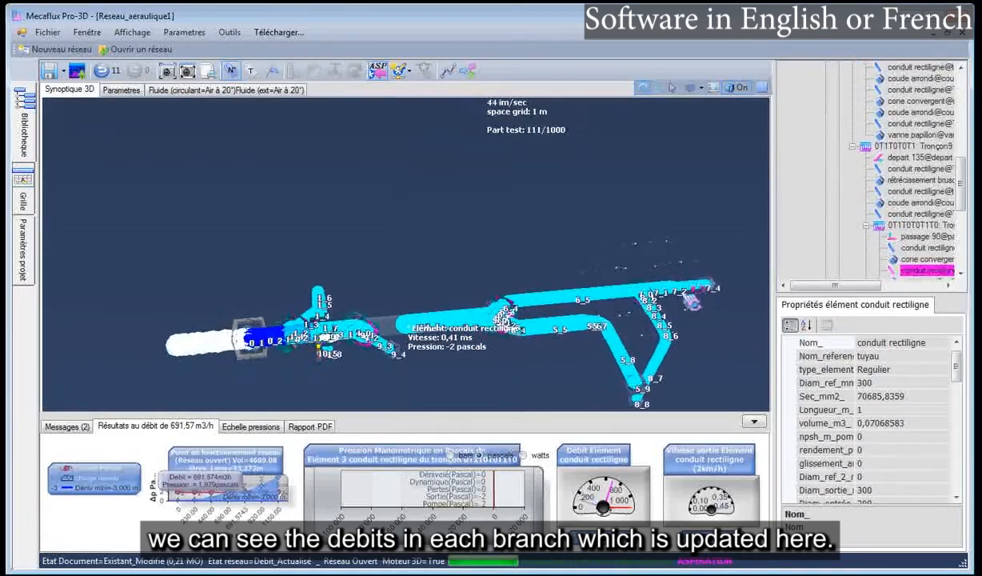
left_click(307, 373)
left_click_drag(444, 260, 411, 327)
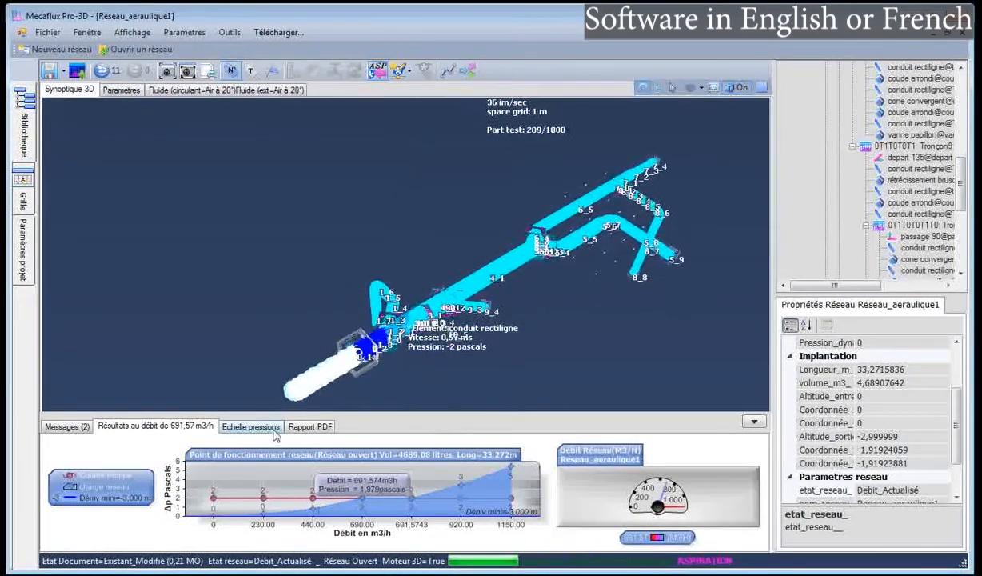
Stop the particle path test and color the network elements on the pressure scale
left_click(250, 426)
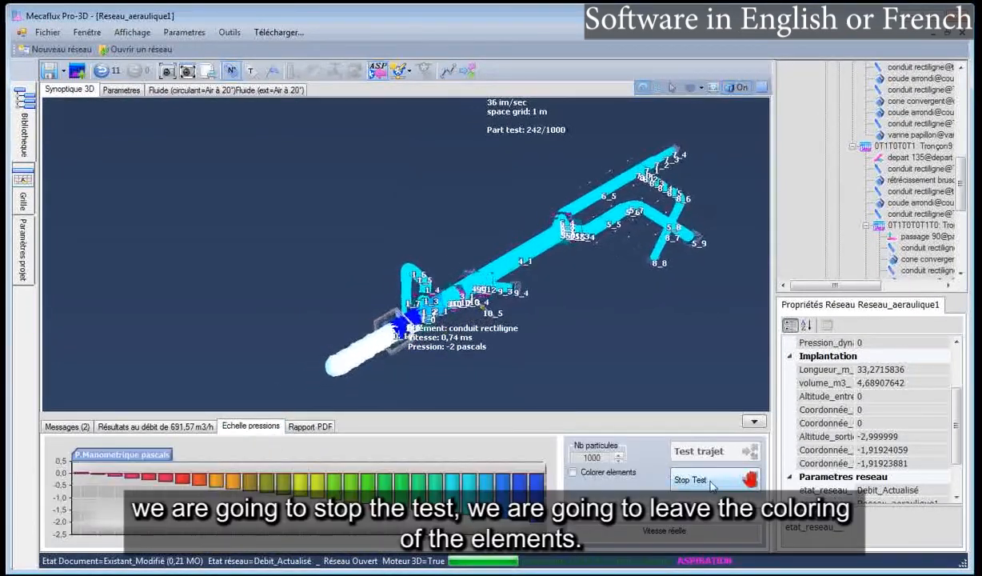
left_click(678, 477)
left_click(573, 473)
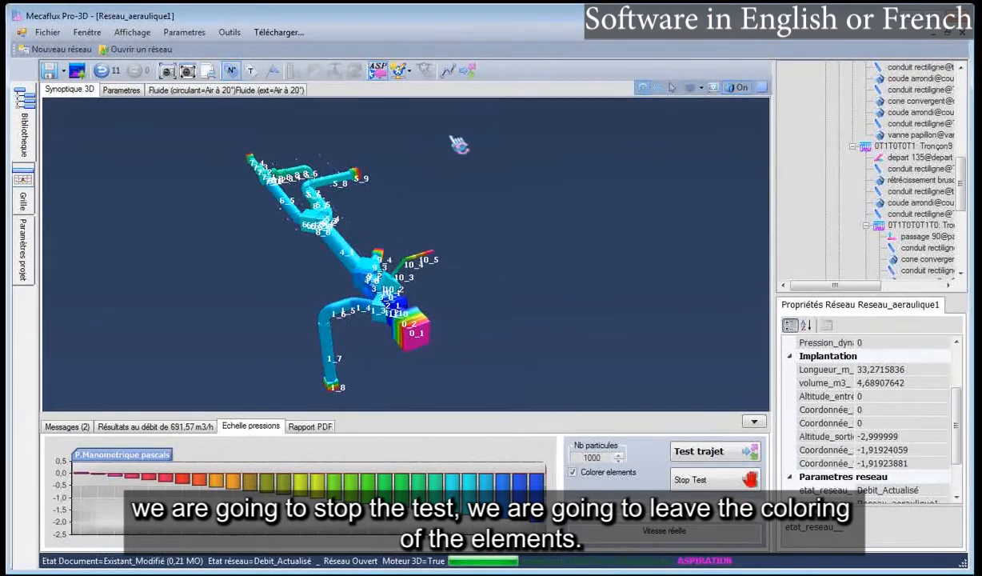
Open the piezometric graphs in an enlarged window and go back from Tronçon5 through Tronçon3 to the Départ1 section
left_click(448, 73)
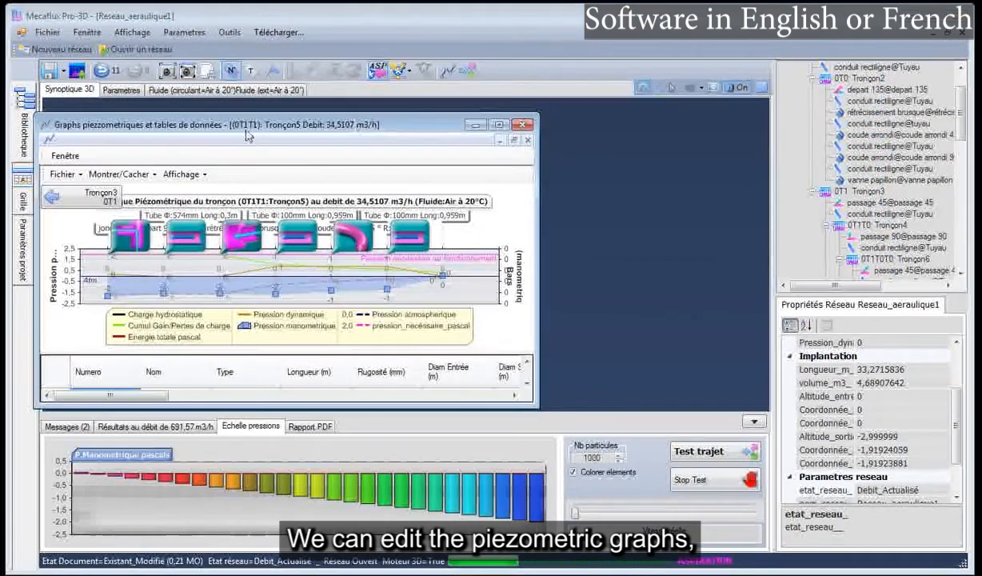
left_click_drag(381, 126, 349, 15)
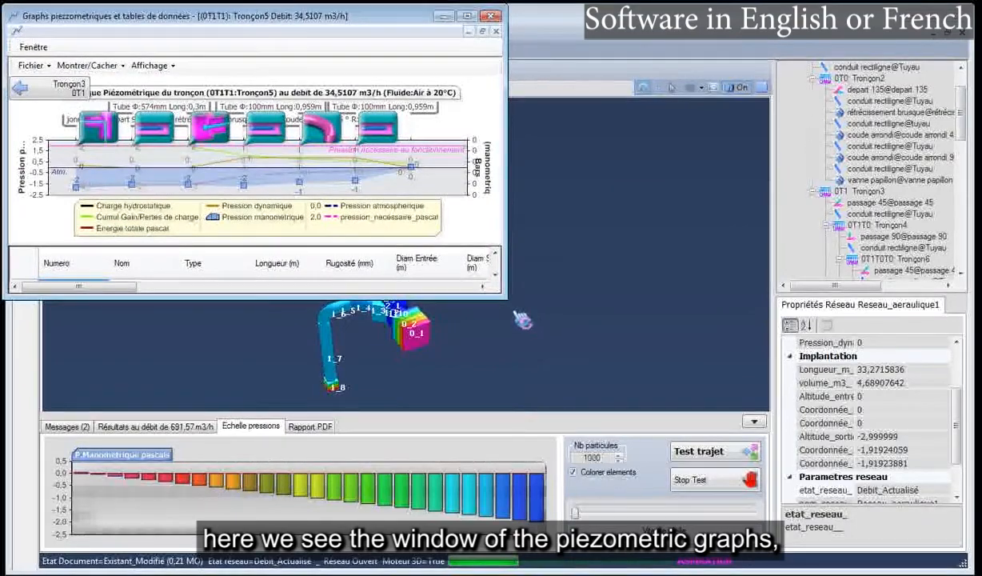
left_click_drag(507, 299, 964, 564)
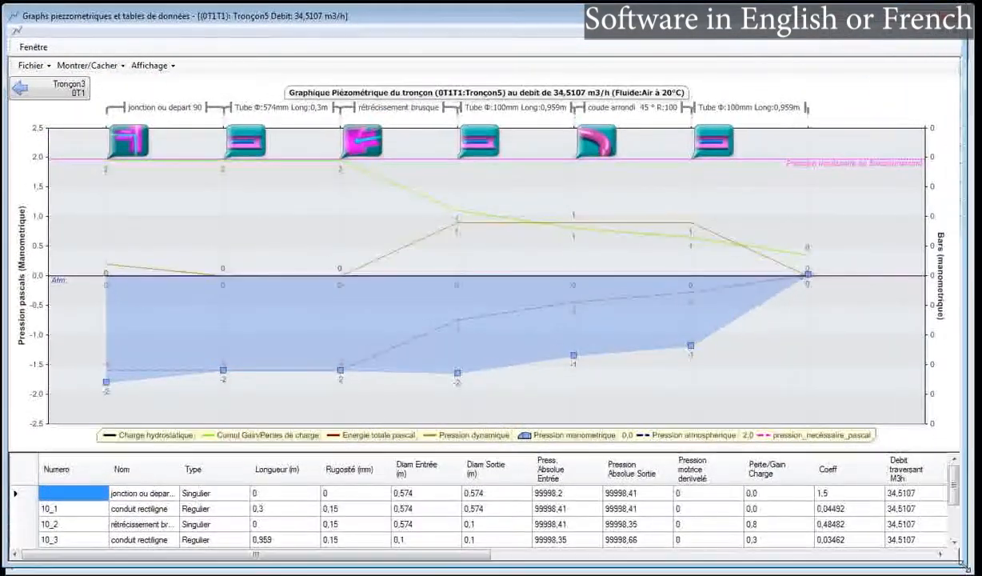
left_click(51, 92)
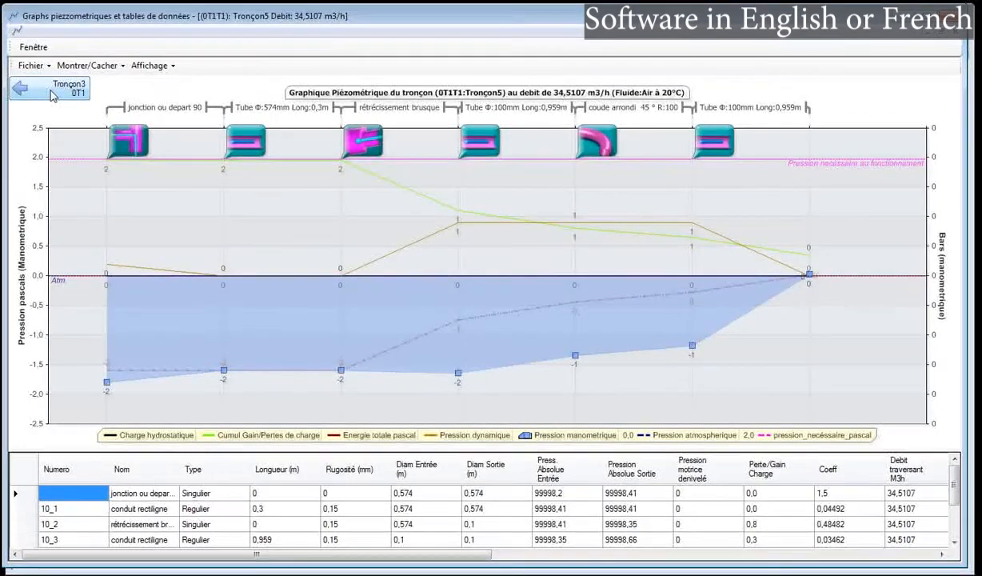
left_click(51, 92)
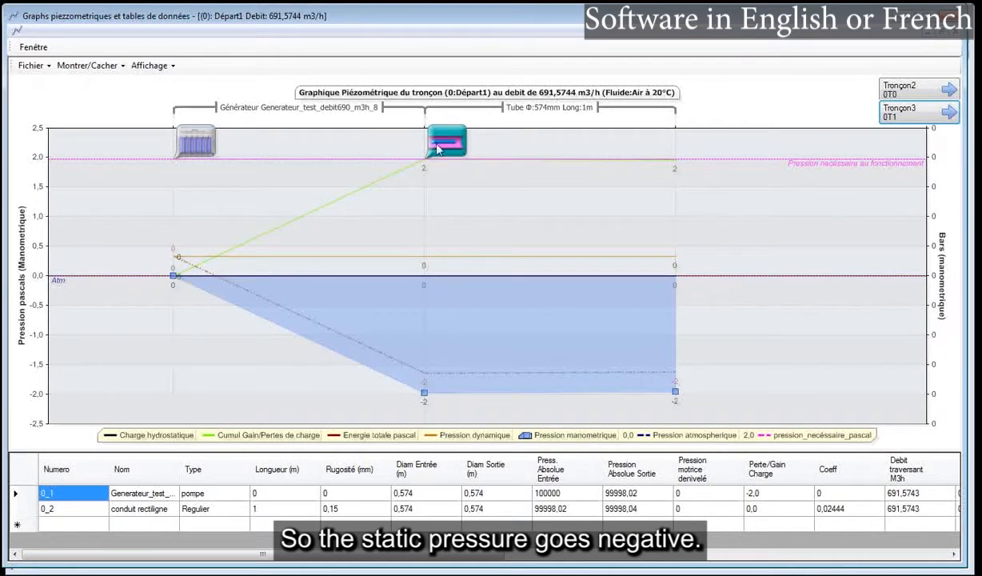
Hide the dynamic pressure, total energy and hydrostatic head curves in the Départ1 piezometric graph
left_click(95, 66)
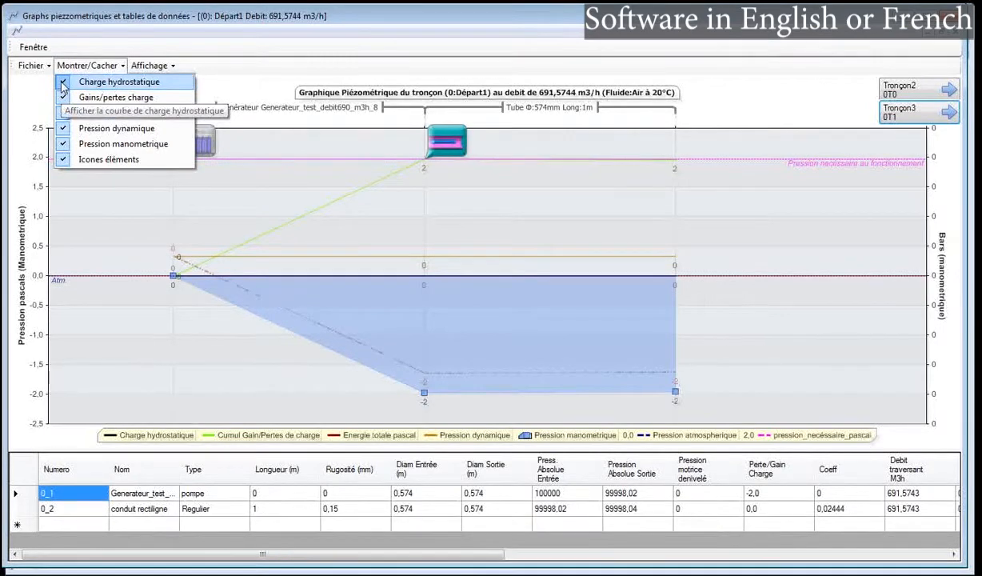
left_click(68, 128)
left_click(88, 65)
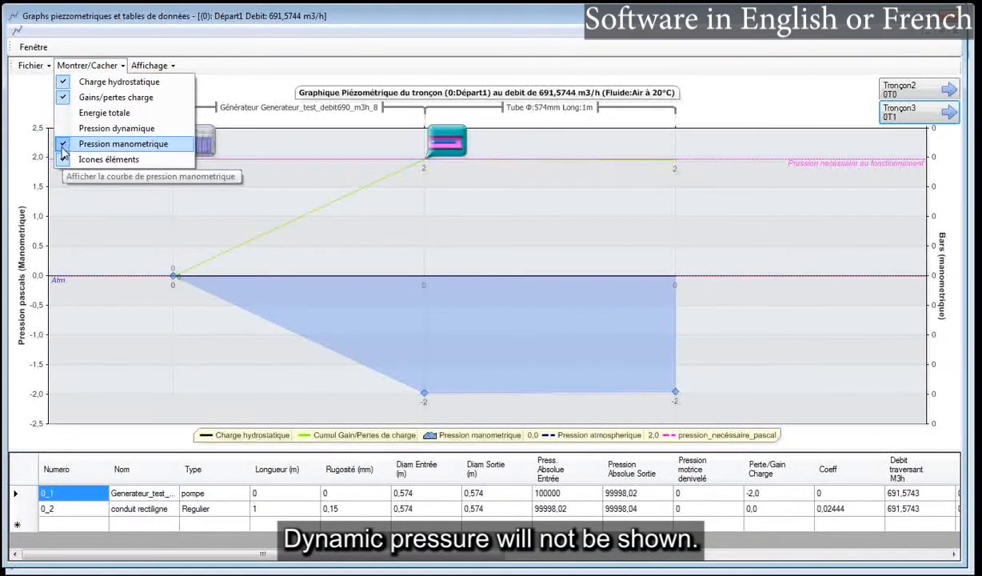
left_click(68, 82)
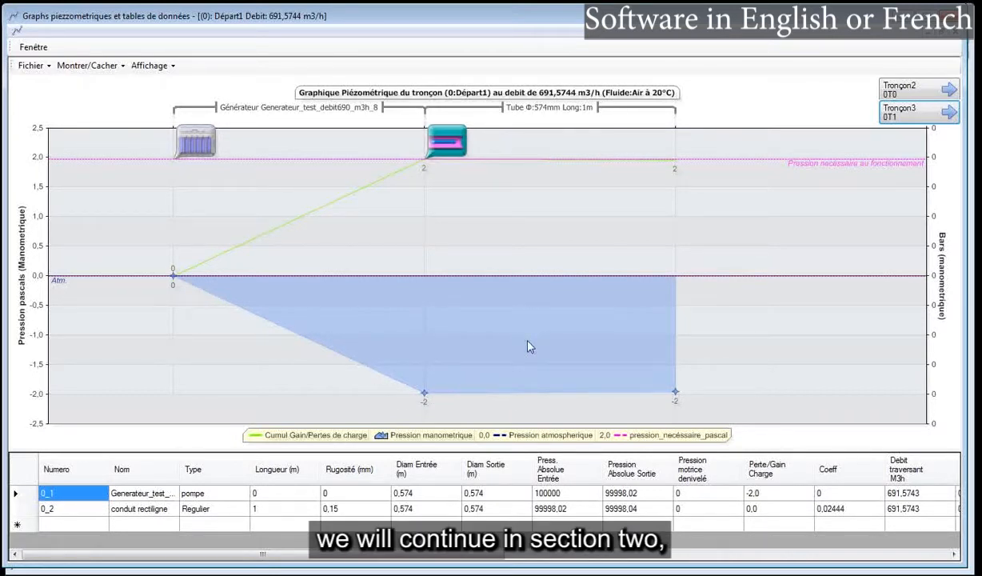
Open the Tronçon2 piezometric graph and hide its hydrostatic head, total energy and dynamic pressure curves
left_click(940, 90)
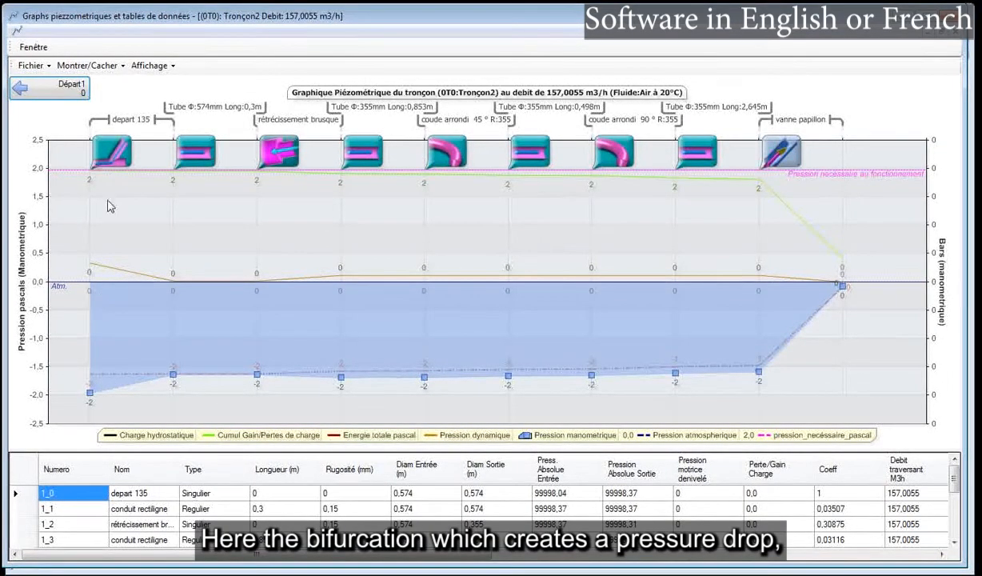
left_click(89, 65)
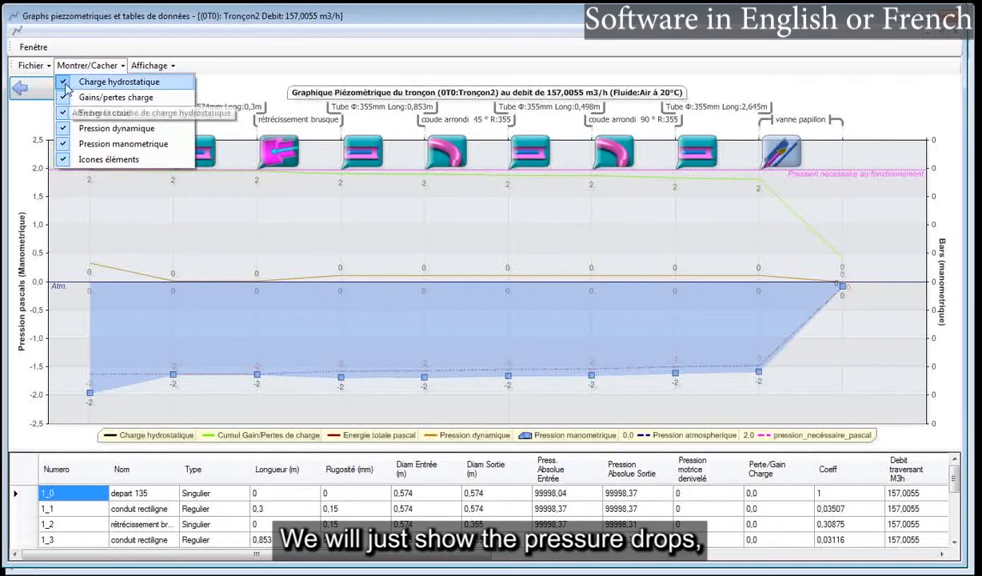
left_click(67, 82)
left_click(89, 66)
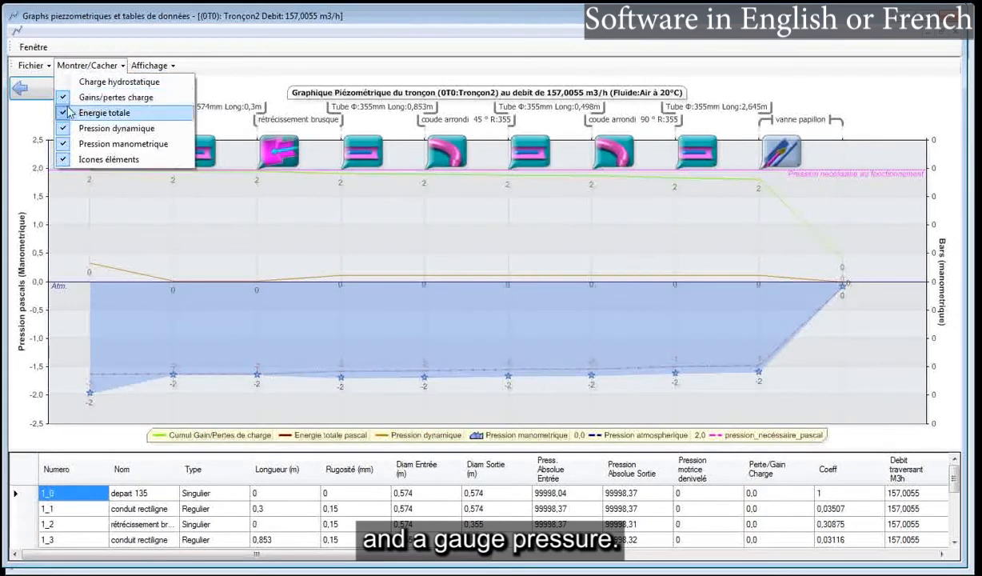
left_click(69, 113)
left_click(100, 65)
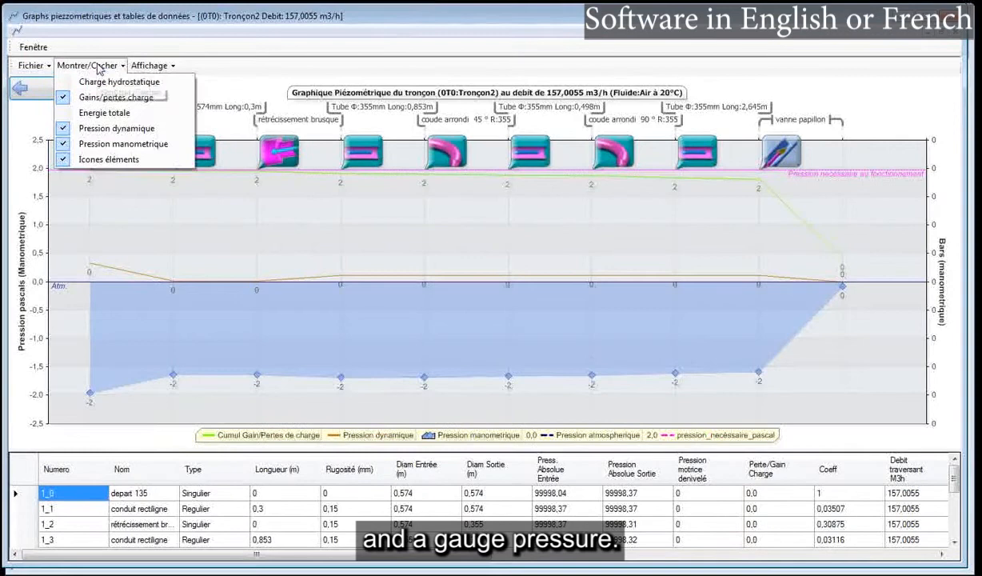
left_click(68, 129)
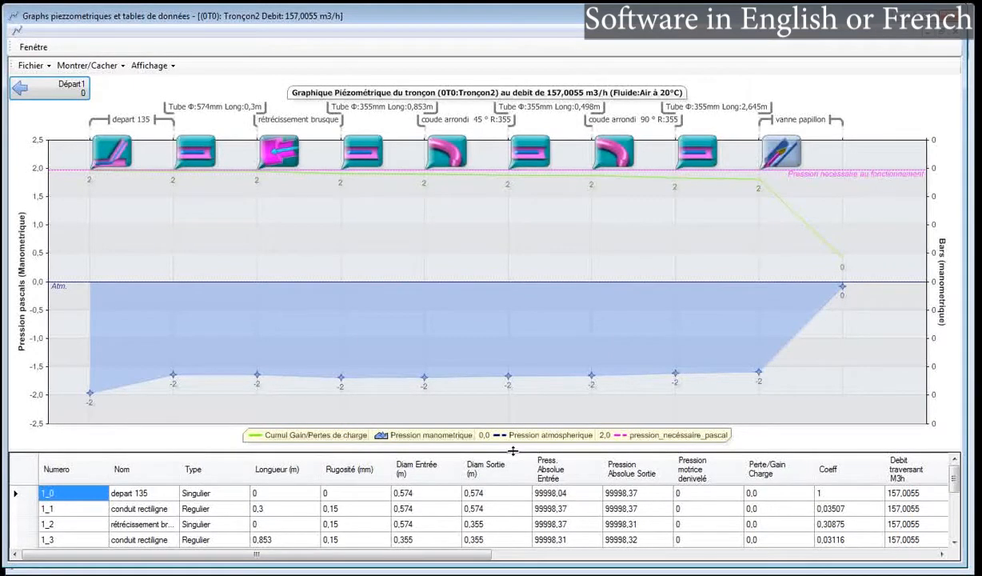
Go back to the Départ1 graph and continue to the Tronçon3 section
left_click(72, 94)
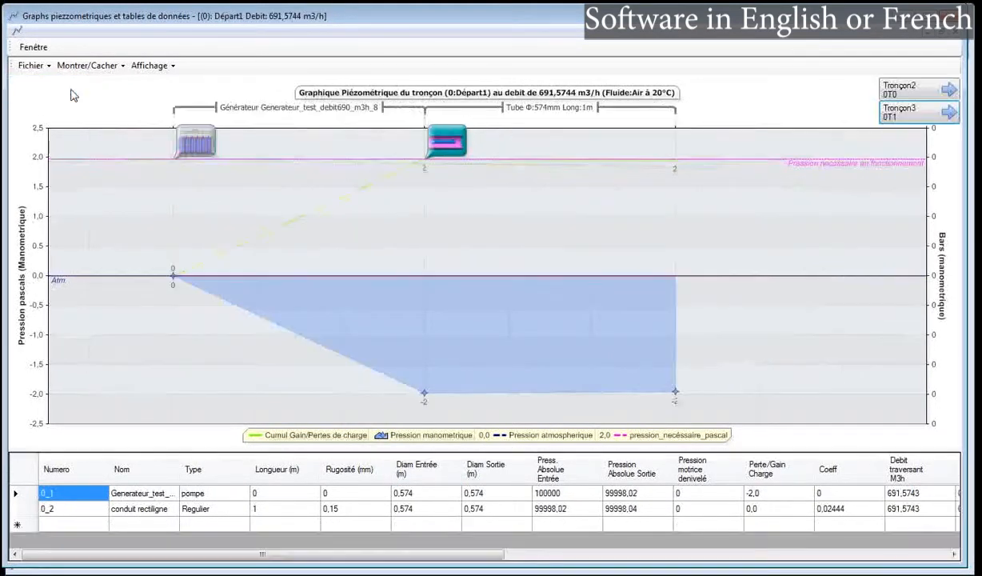
left_click(930, 120)
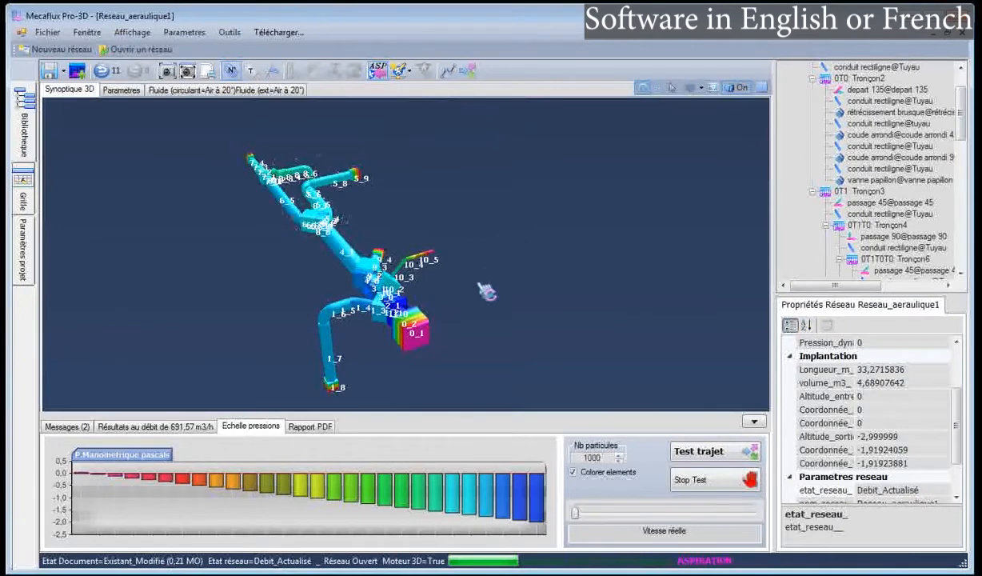
Add an overall 3D view of the pressure-colored network to the PDF report under the name "gfgfg"
left_click_drag(486, 292, 422, 275)
left_click(310, 426)
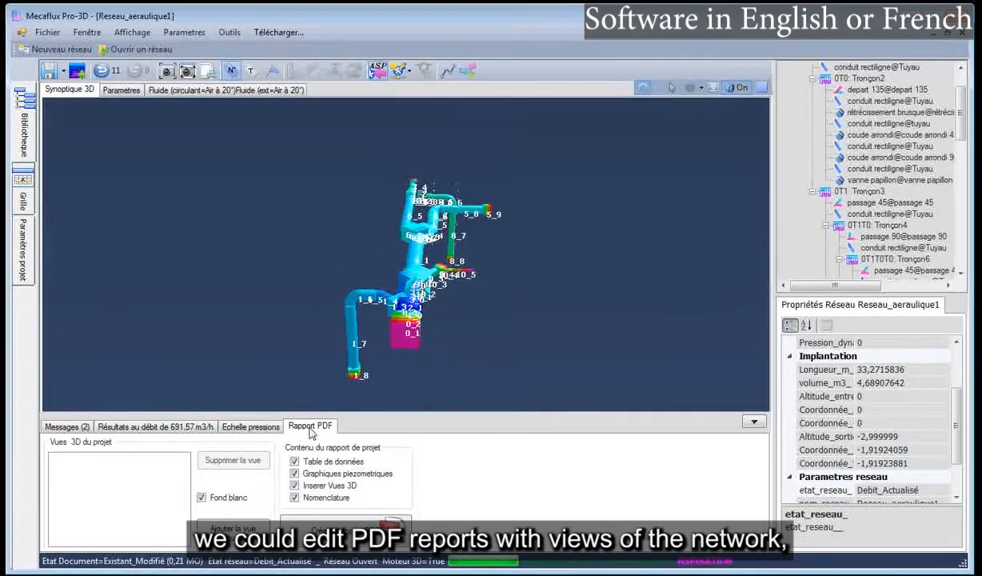
left_click_drag(440, 383, 503, 320)
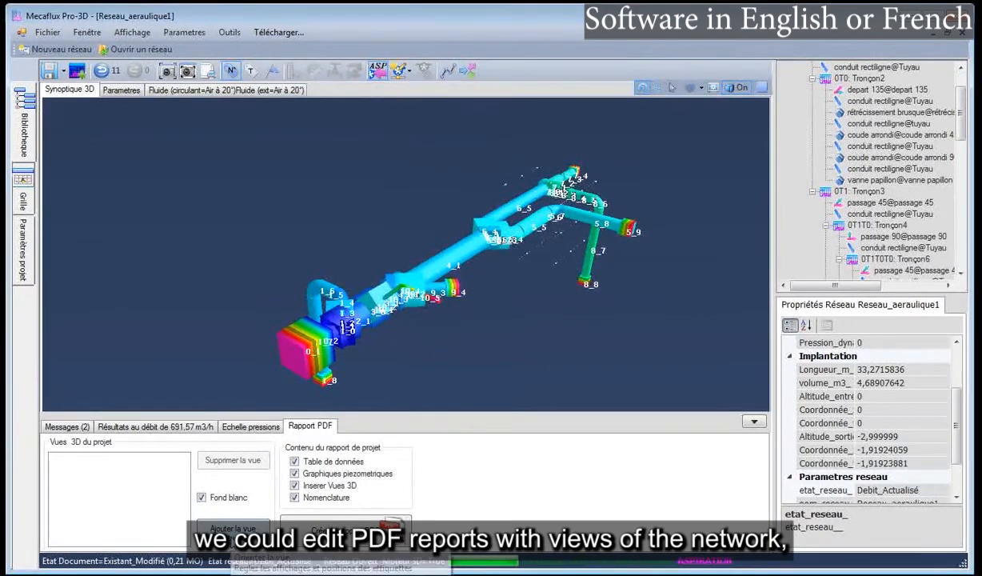
left_click(233, 531)
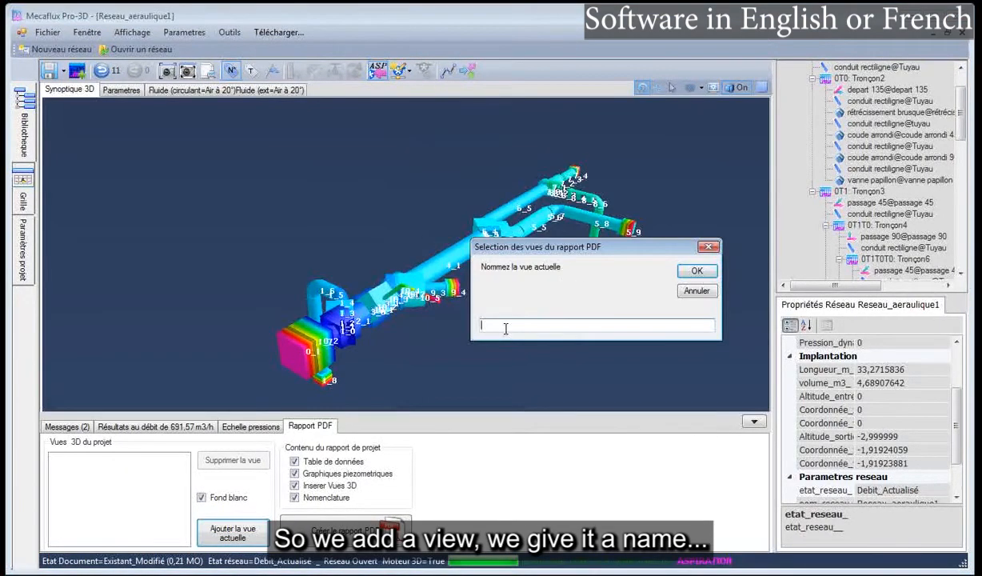
type("gfgfg")
left_click(697, 272)
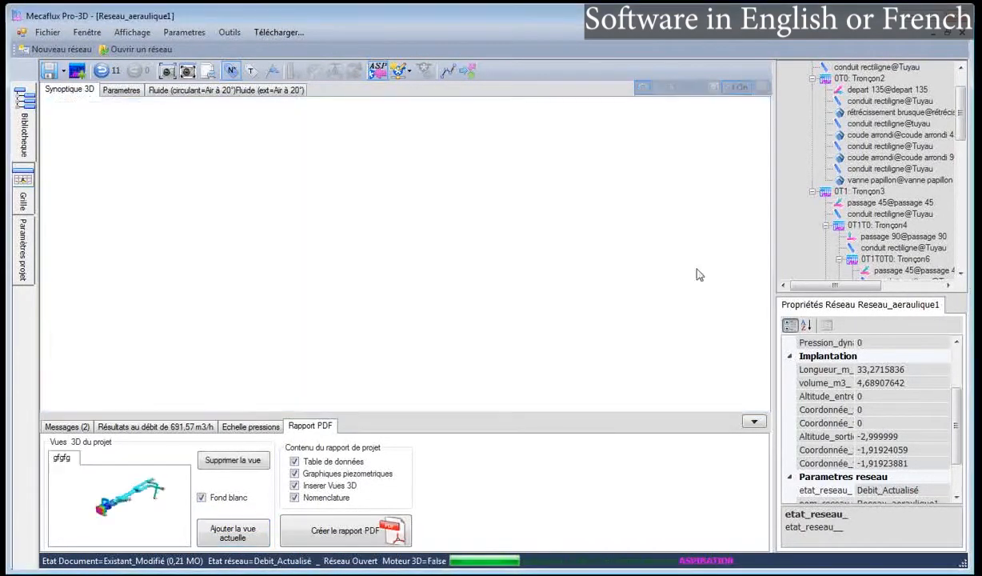
Hide the element numbers in the 3D view and display the element text labels instead
left_click_drag(438, 350, 171, 340)
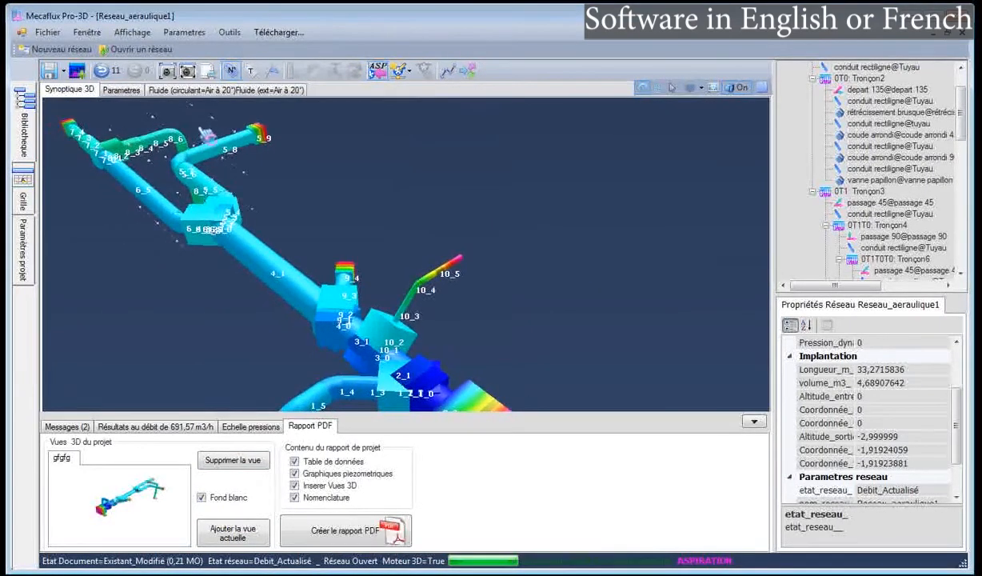
left_click(232, 70)
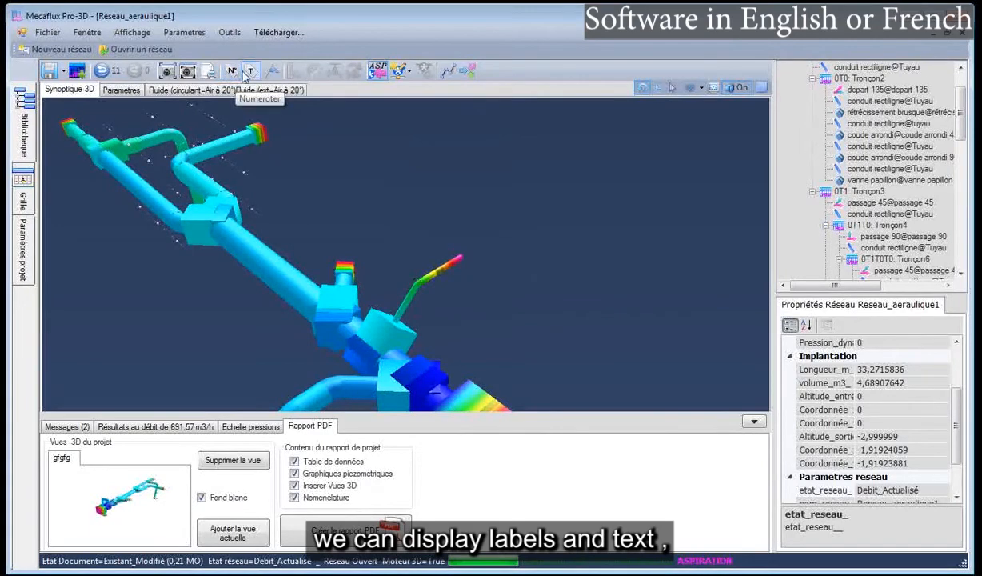
left_click(251, 72)
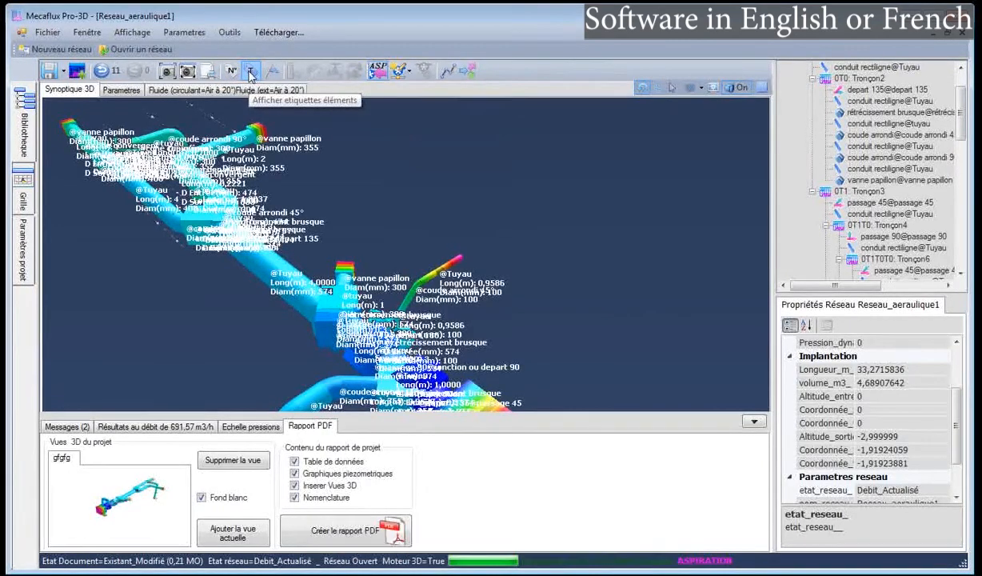
Remove the reference name from the element labels and review the pressure loss/gain units offered for them
left_click(132, 32)
mouse_move(140, 50)
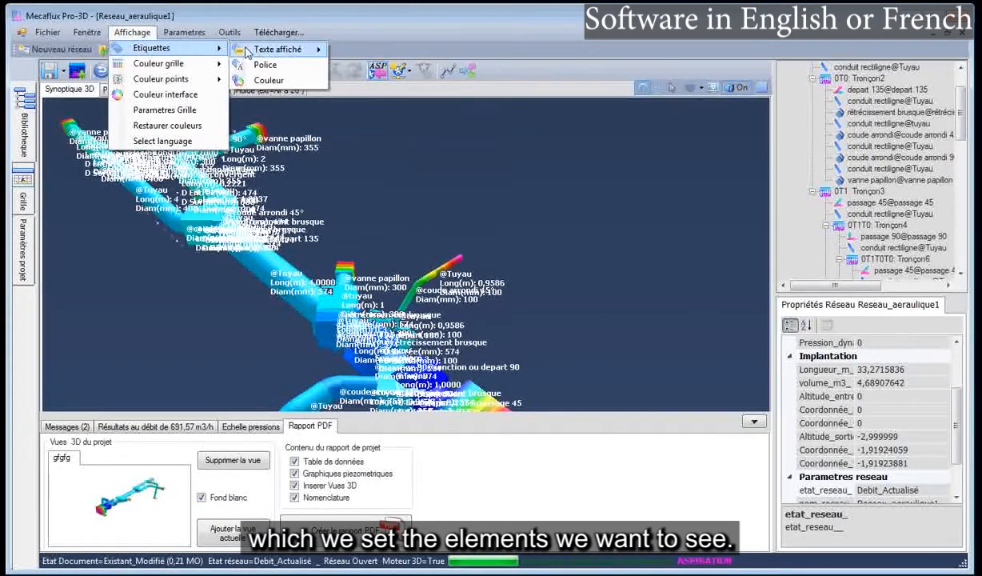
mouse_move(294, 50)
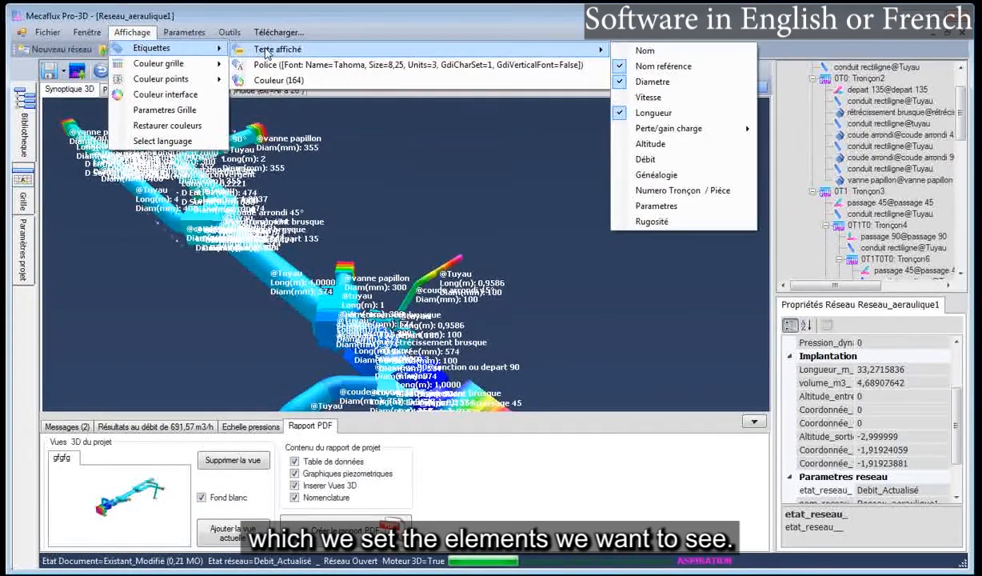
left_click(632, 67)
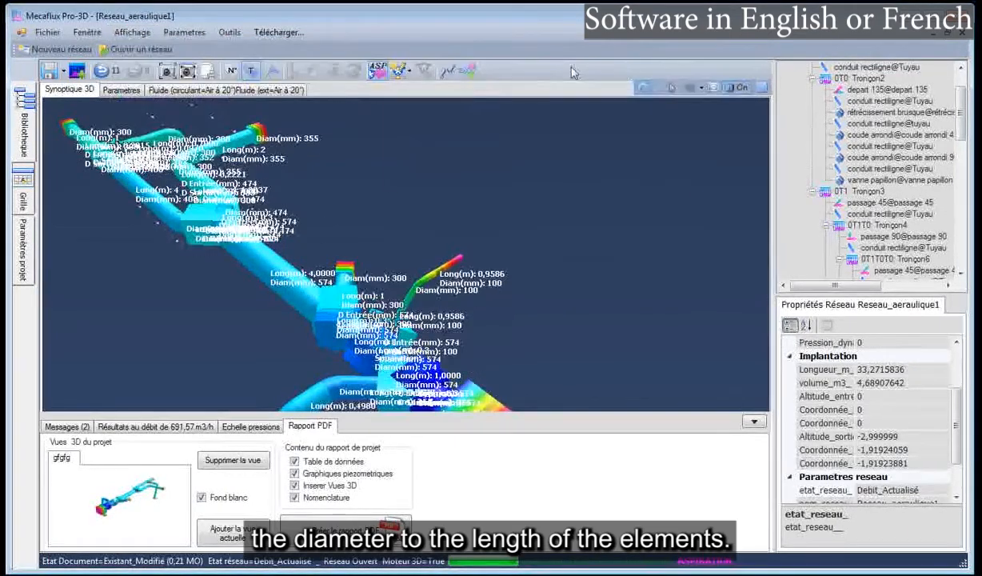
left_click(133, 32)
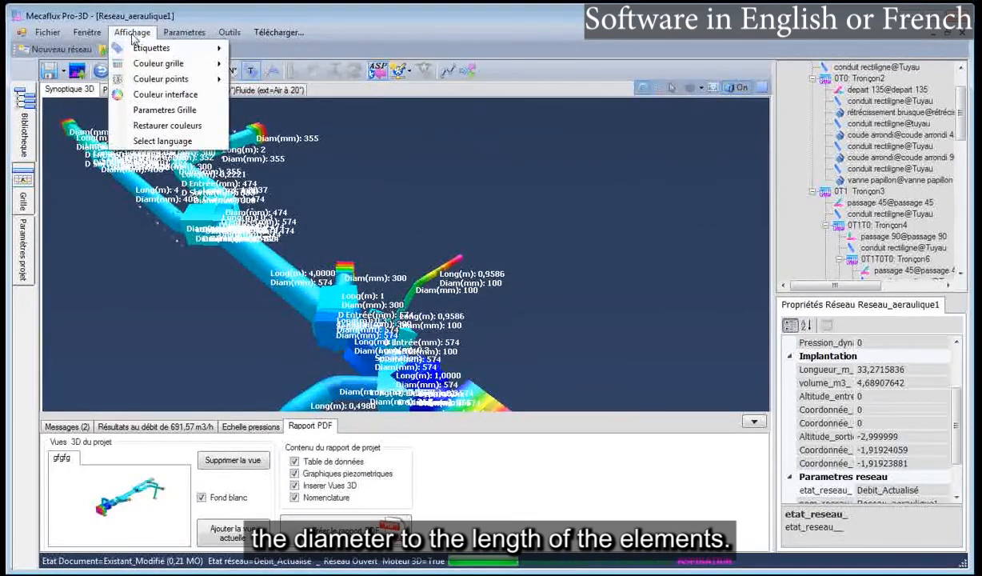
mouse_move(273, 52)
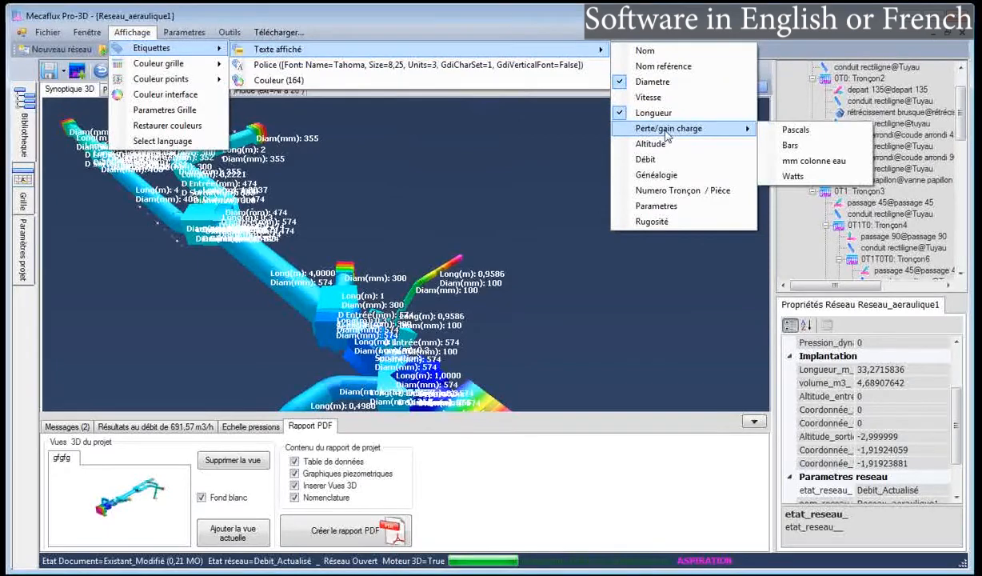
left_click(500, 190)
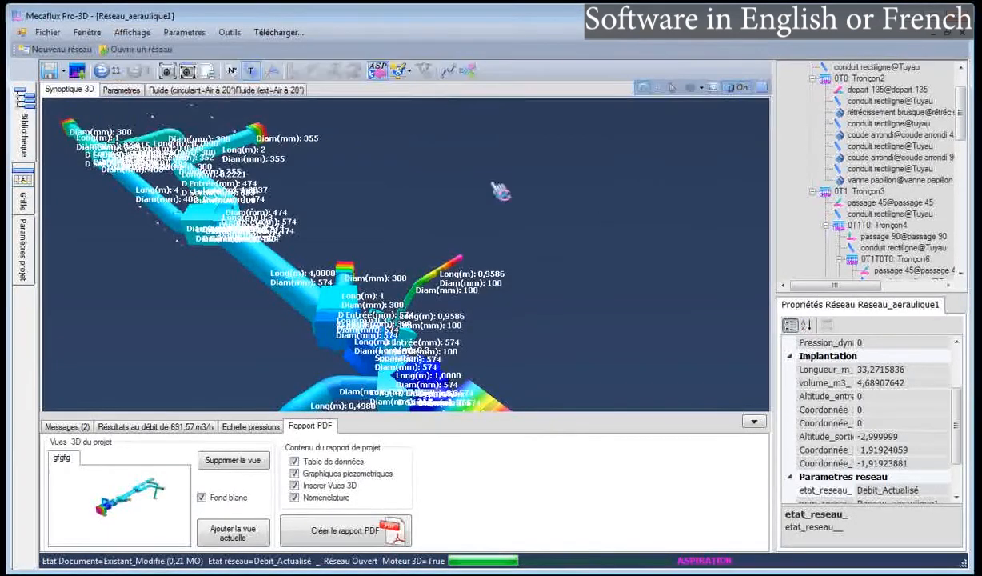
Center the 3D view on the straight duct of Tronçon4 and remove the pressure coloring from the elements
left_click_drag(250, 320, 125, 330)
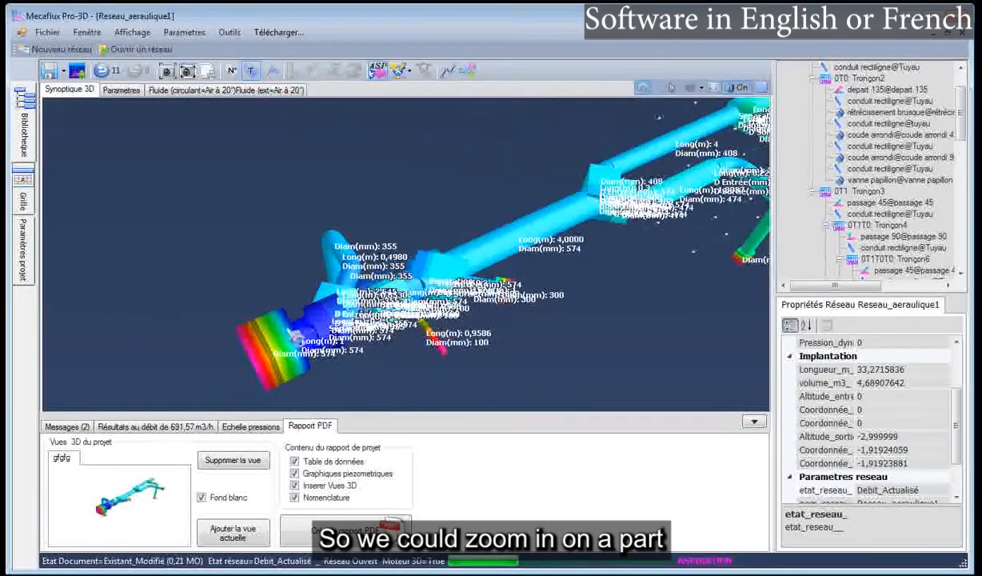
left_click_drag(420, 345, 385, 354)
scroll(467, 267, "up", 5)
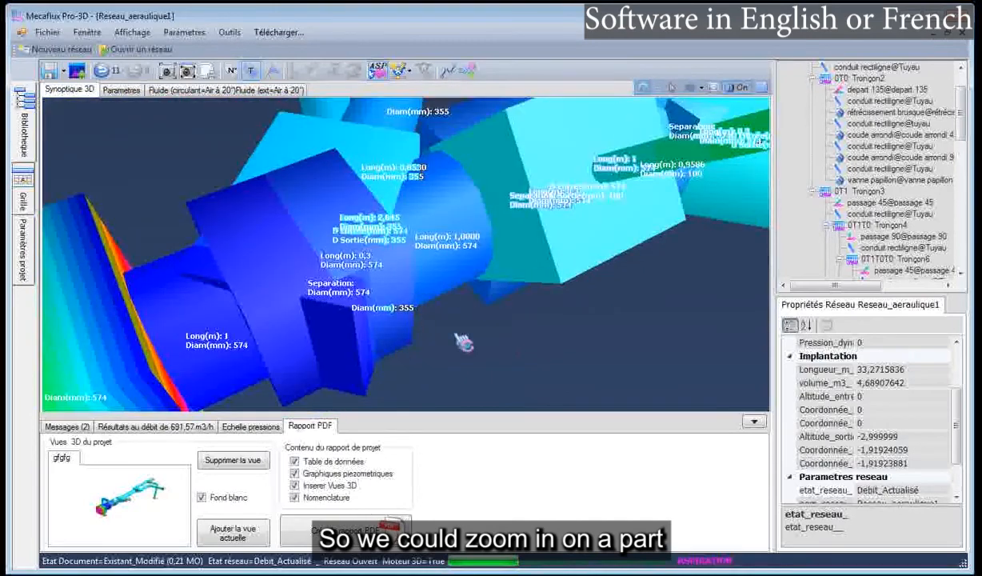
left_click_drag(462, 342, 418, 323)
scroll(725, 333, "down", 3)
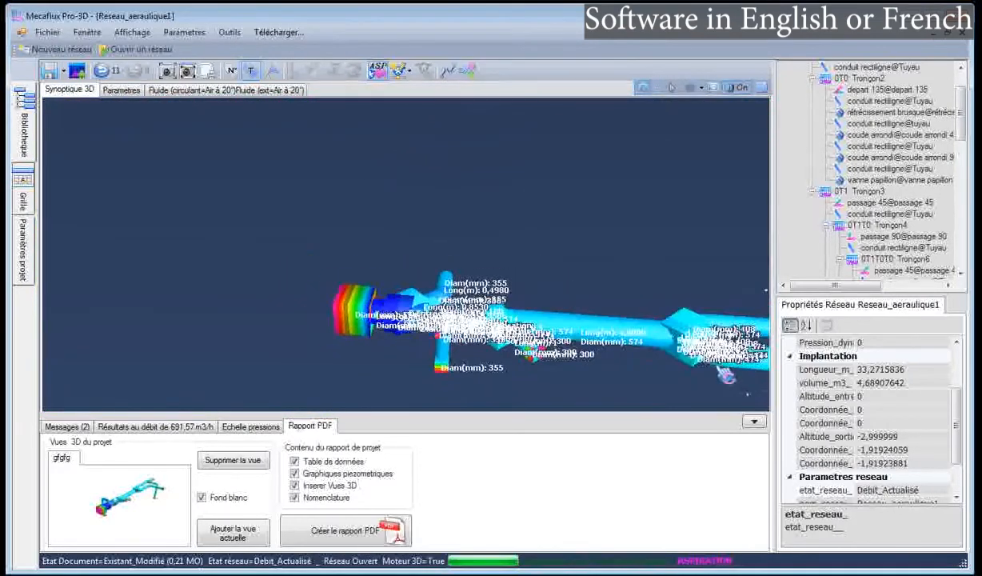
double_click(896, 250)
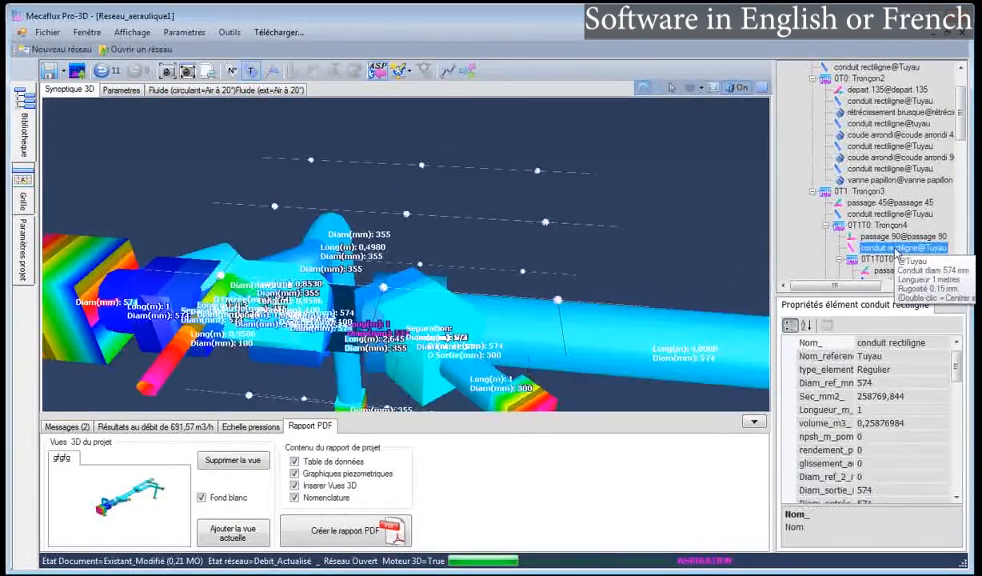
left_click_drag(659, 266, 456, 292)
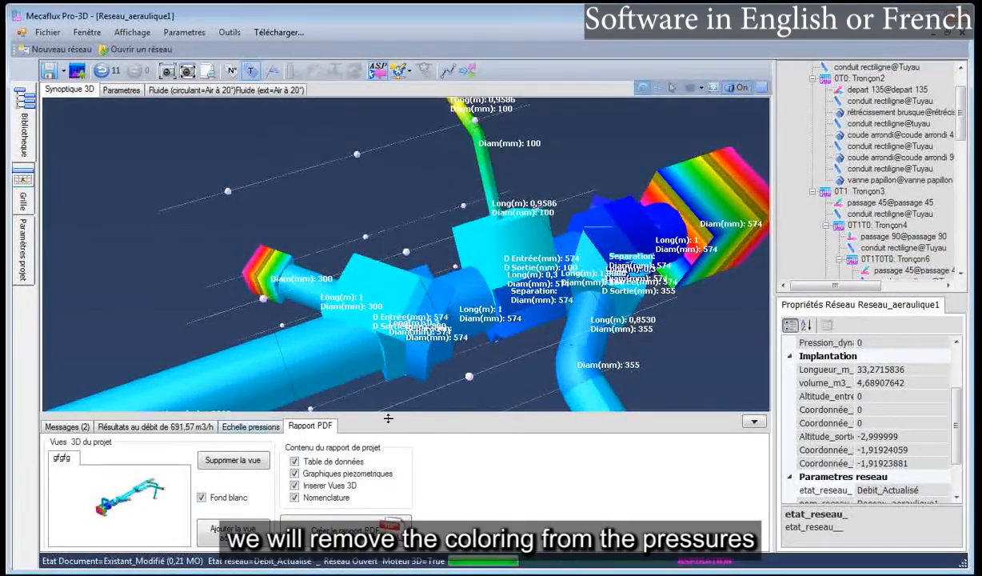
left_click(250, 427)
left_click(572, 473)
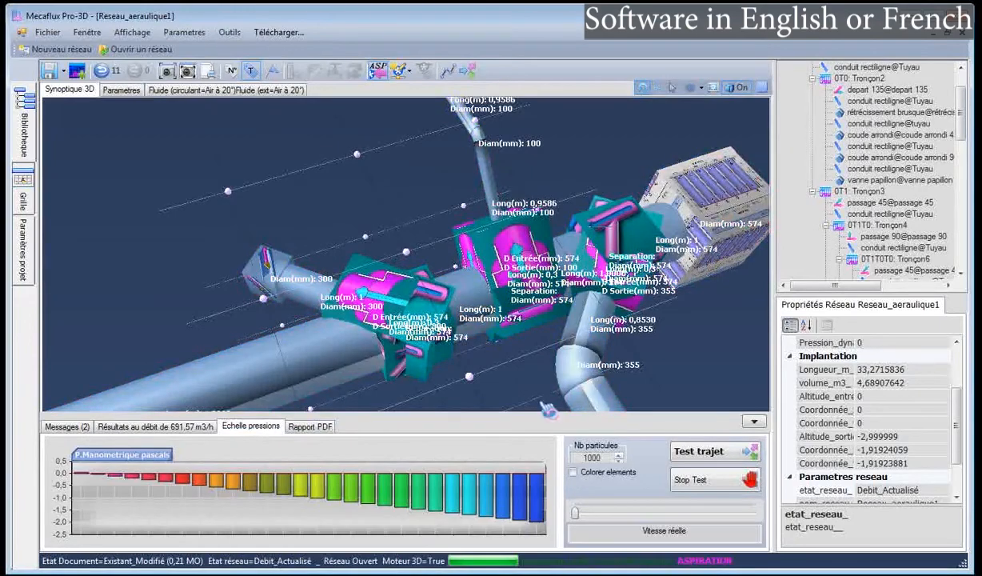
Add a labeled close-up of the branch junctions to the PDF report as "vue zone 1" and check both saved views
scroll(524, 376, "up", 4)
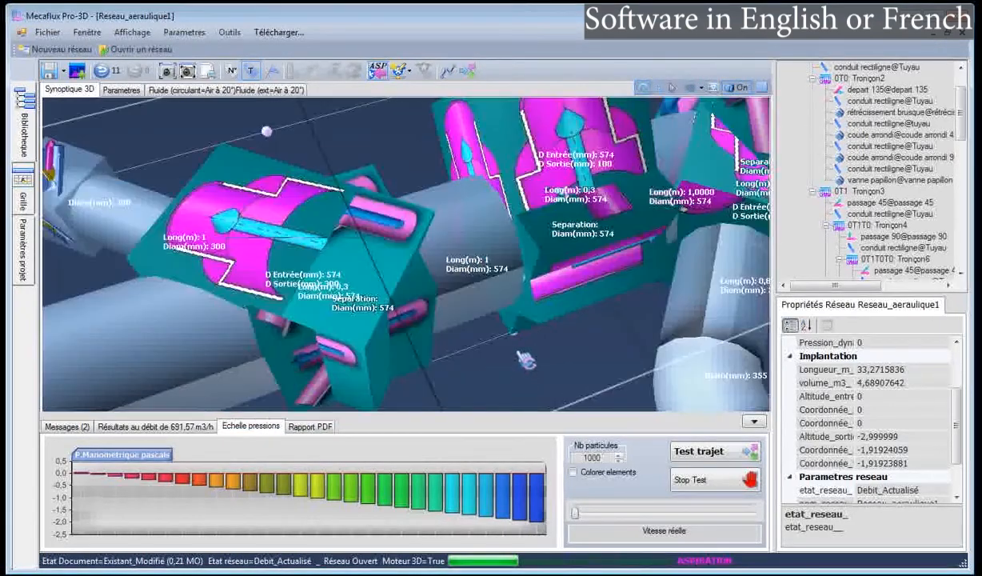
left_click_drag(505, 345, 376, 410)
left_click(294, 426)
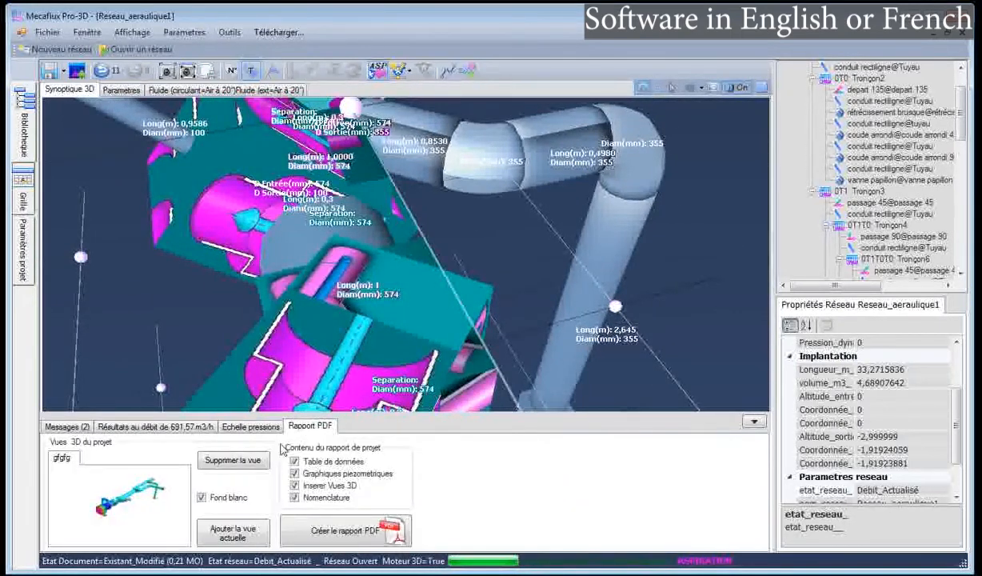
left_click(225, 534)
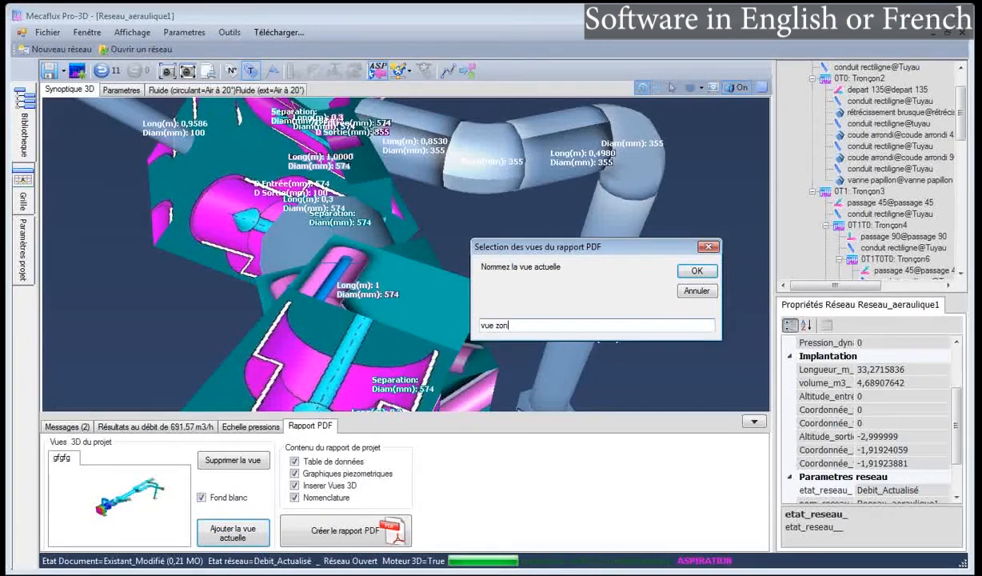
left_click(693, 272)
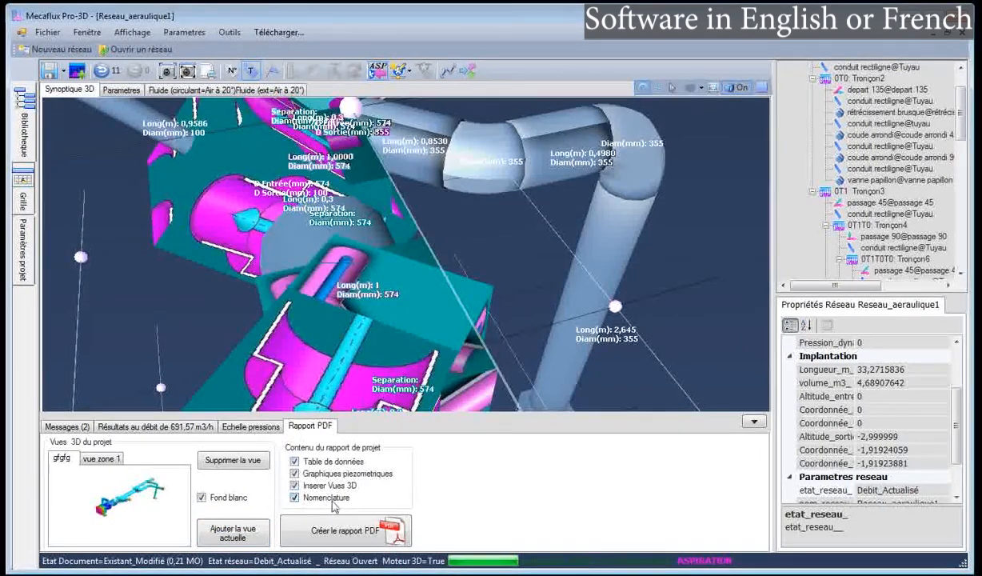
left_click(101, 463)
left_click(65, 460)
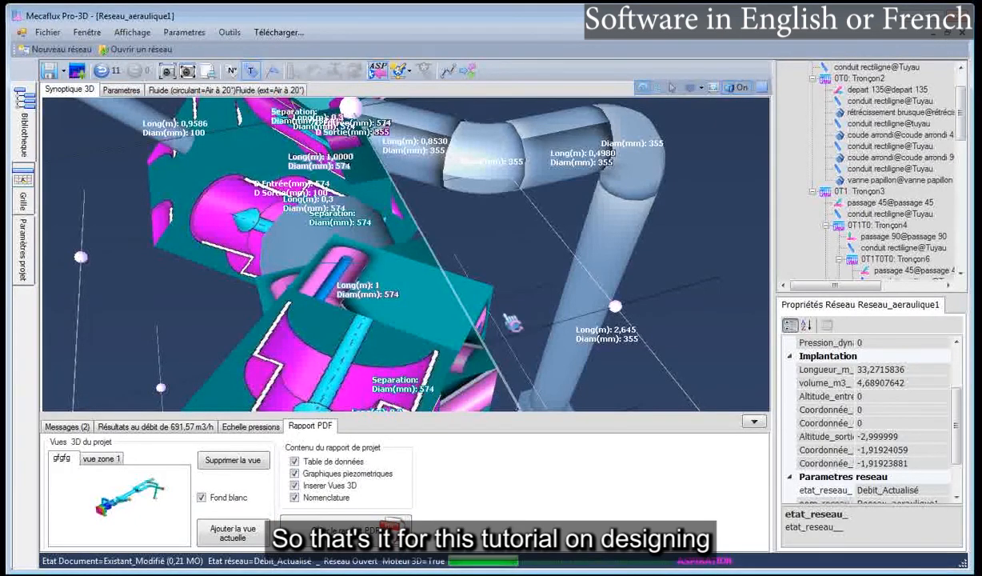
Hide the element text labels and bring the whole duct network back into view
scroll(495, 304, "down", 5)
middle_click_drag(433, 319, 250, 296)
left_click(250, 70)
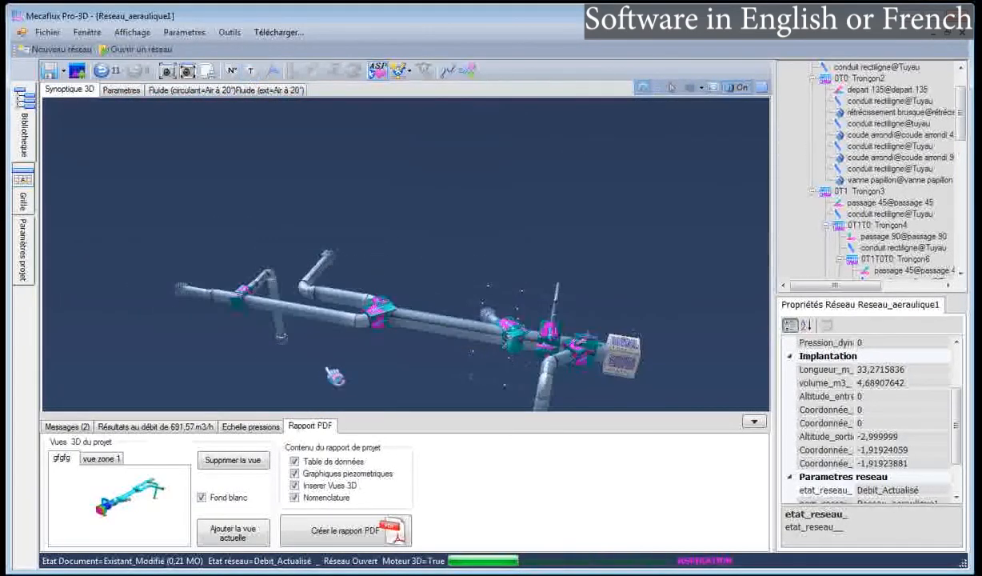
middle_click_drag(315, 354, 370, 400)
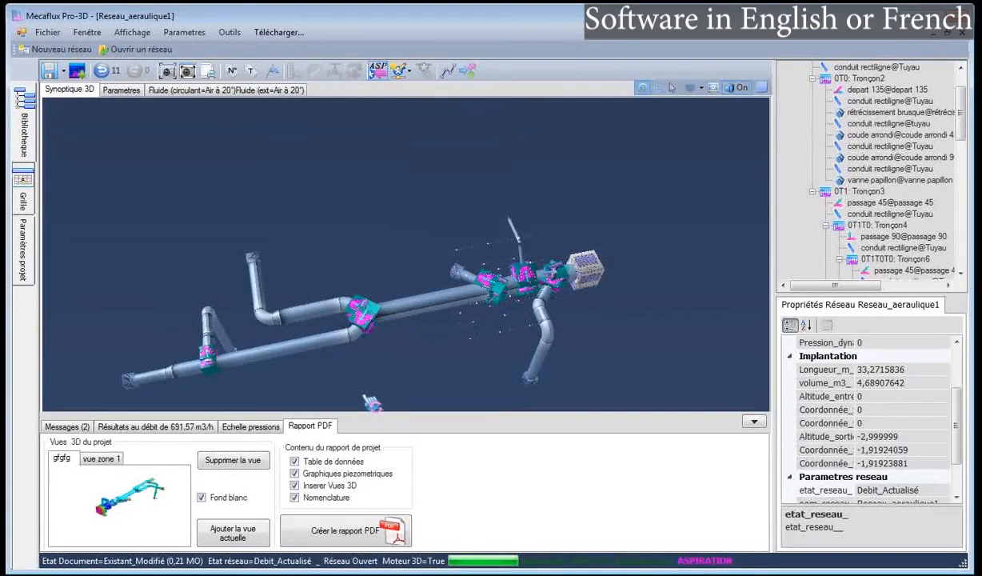